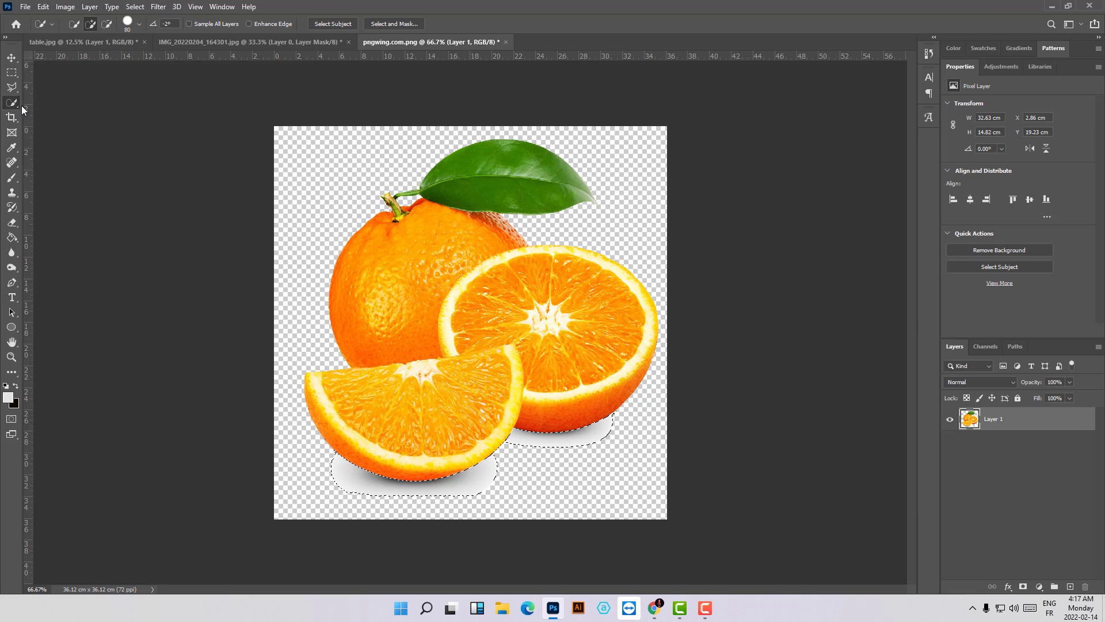
{"action": "left_click", "coordinate": [136, 7]}
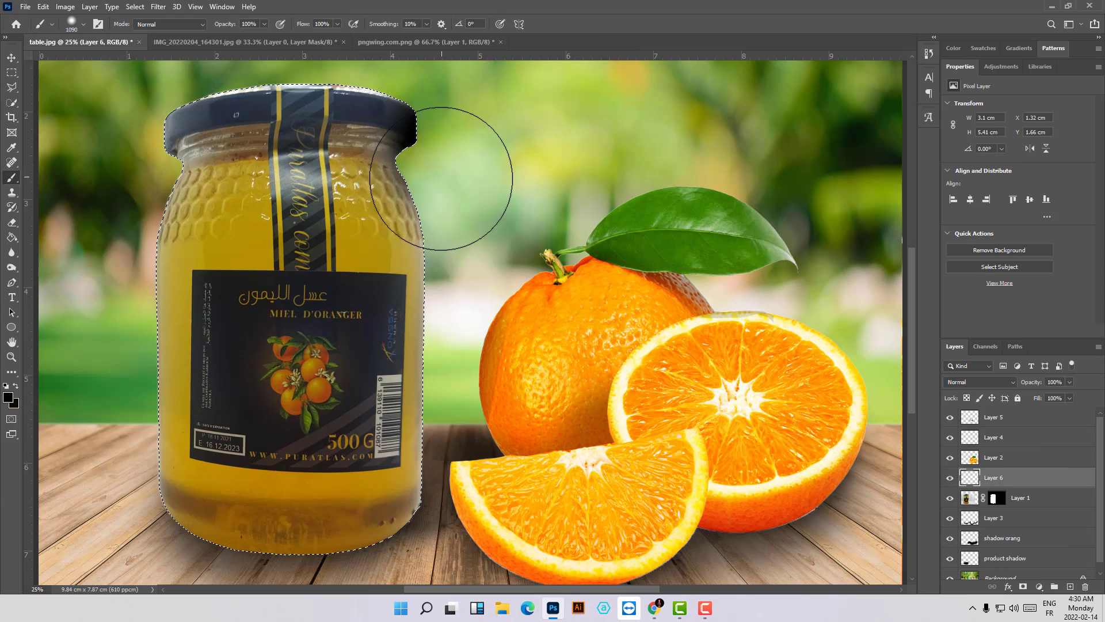
- Shade the honey jar's right side in black with a large soft brush on Layer 6, set its opacity to 40%, and deselect
{"action": "mouse_move", "coordinate": [456, 173]}
{"action": "left_mouse_down"}
{"action": "mouse_move", "coordinate": [410, 411]}
{"action": "mouse_move", "coordinate": [331, 553]}
{"action": "left_mouse_up"}
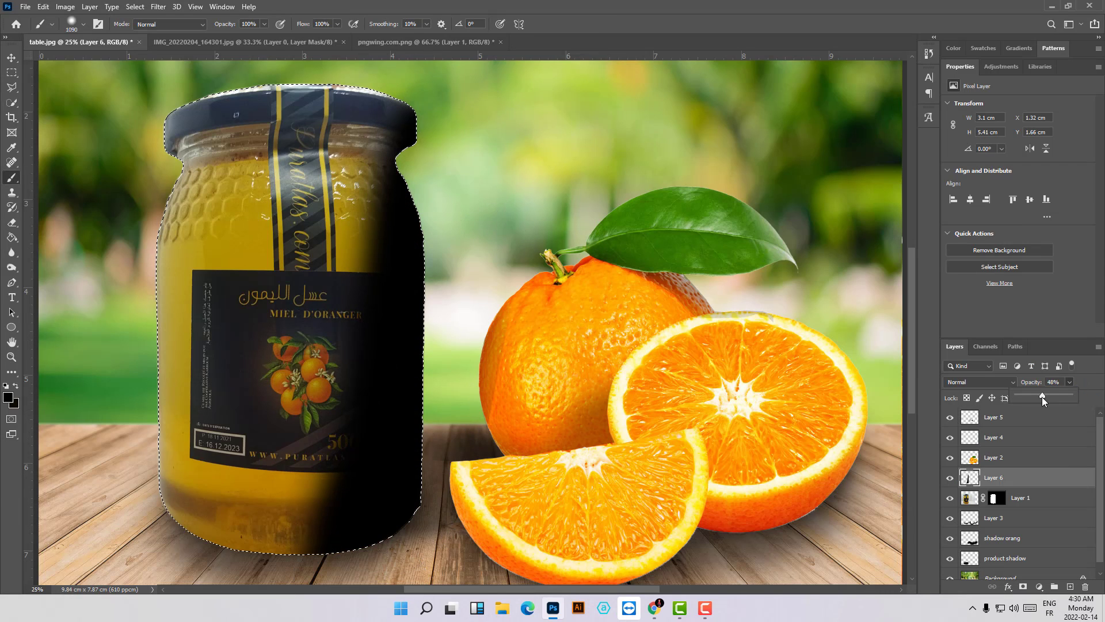
{"action": "mouse_move", "coordinate": [1042, 397]}
{"action": "left_mouse_down"}
{"action": "mouse_move", "coordinate": [1018, 397]}
{"action": "mouse_move", "coordinate": [1056, 395]}
{"action": "mouse_move", "coordinate": [1044, 387]}
{"action": "mouse_move", "coordinate": [1065, 399]}
{"action": "left_mouse_up"}
{"action": "key", "text": "ctrl+minus"}
{"action": "key", "text": "ctrl+minus"}
{"action": "left_click", "coordinate": [1069, 385]}
{"action": "key", "text": "ctrl+d"}
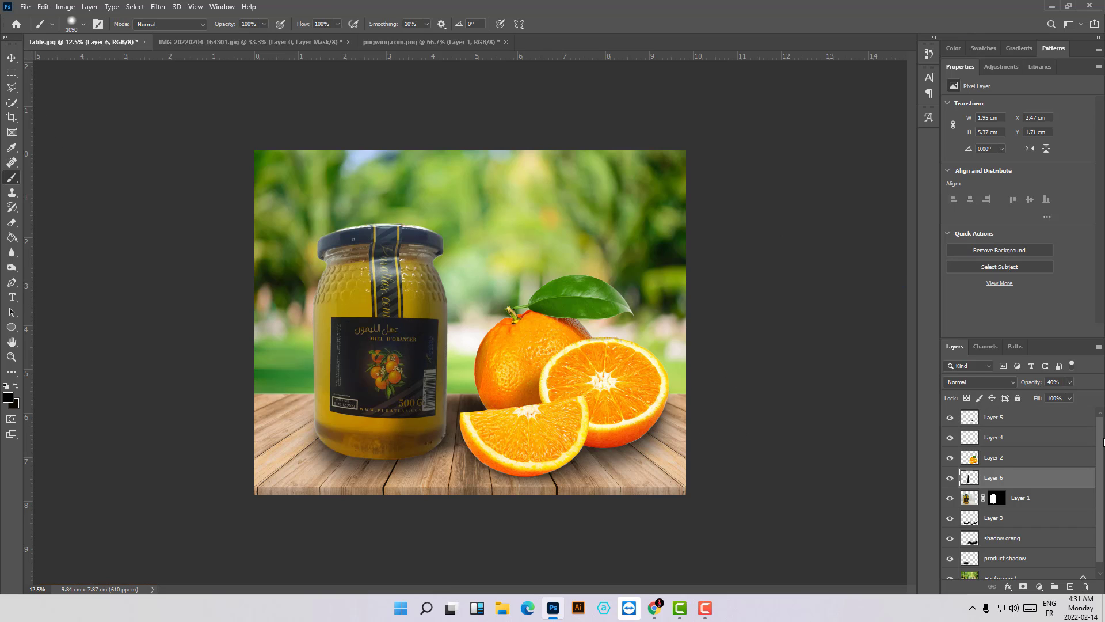
- Make the jar's Layer 1 the active layer, targeting its image rather than its mask
{"action": "left_click", "coordinate": [1013, 424]}
{"action": "left_click", "coordinate": [967, 500]}
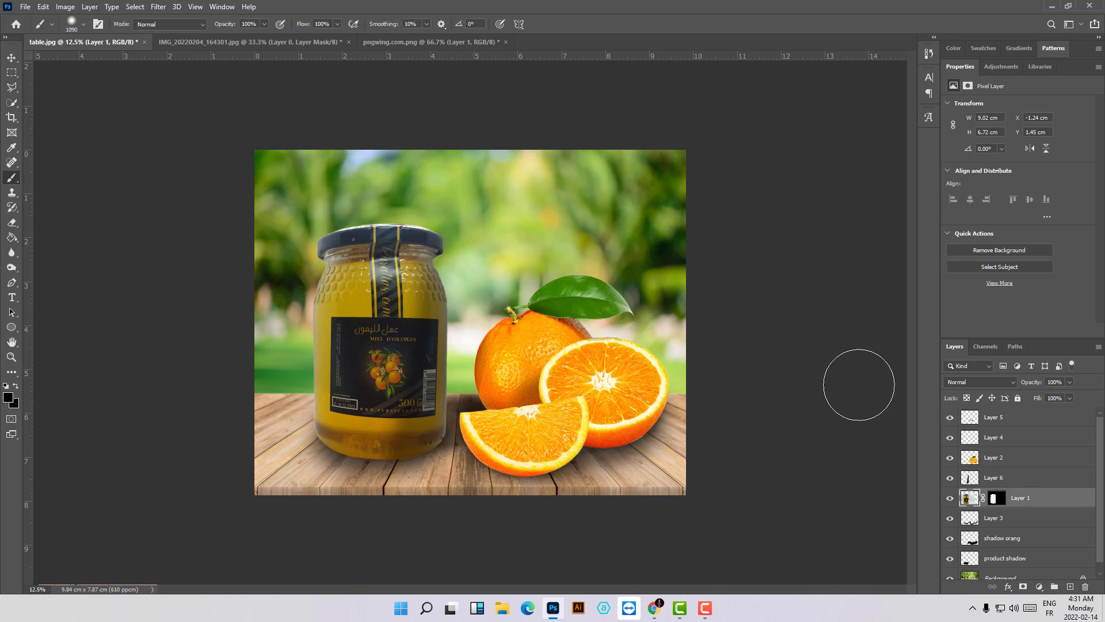
{"action": "key", "text": "ctrl+plus"}
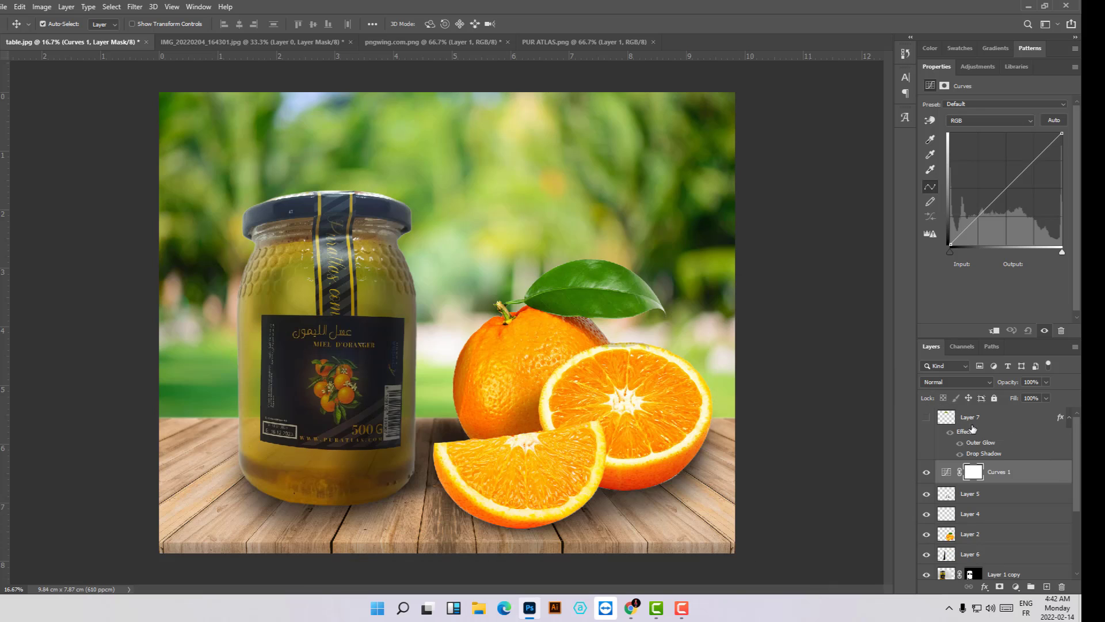
- Shape the Curves 2 adjustment clipped to the oranges to darken them, with a midtone point at input 146, output 116
{"action": "left_click_drag", "start_coordinate": [980, 217], "coordinate": [978, 195]}
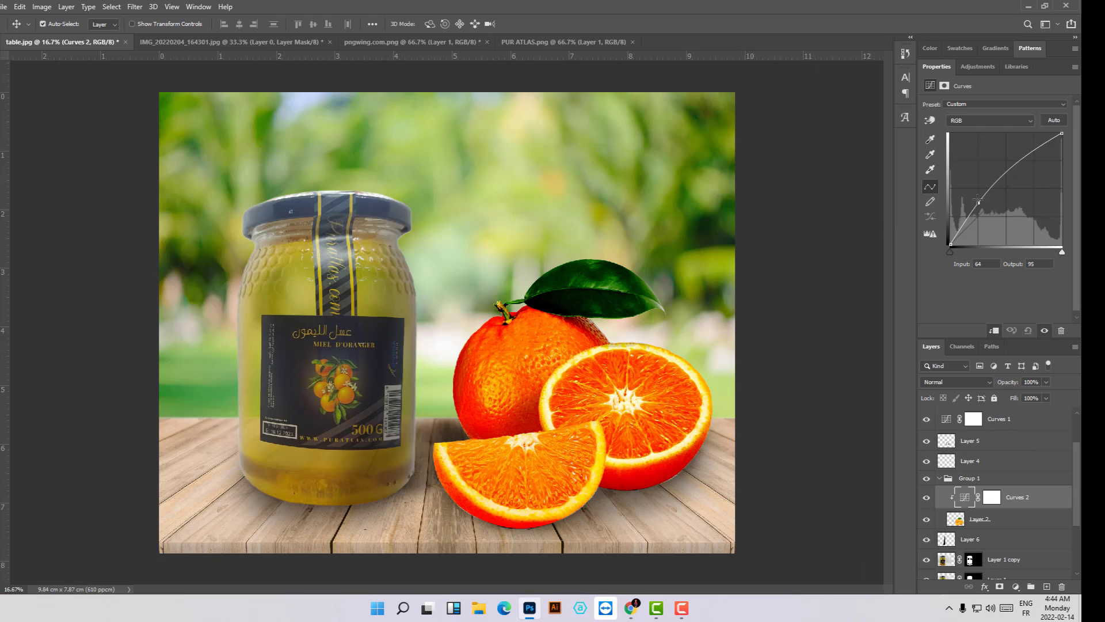
{"action": "left_click_drag", "start_coordinate": [978, 201], "coordinate": [985, 221]}
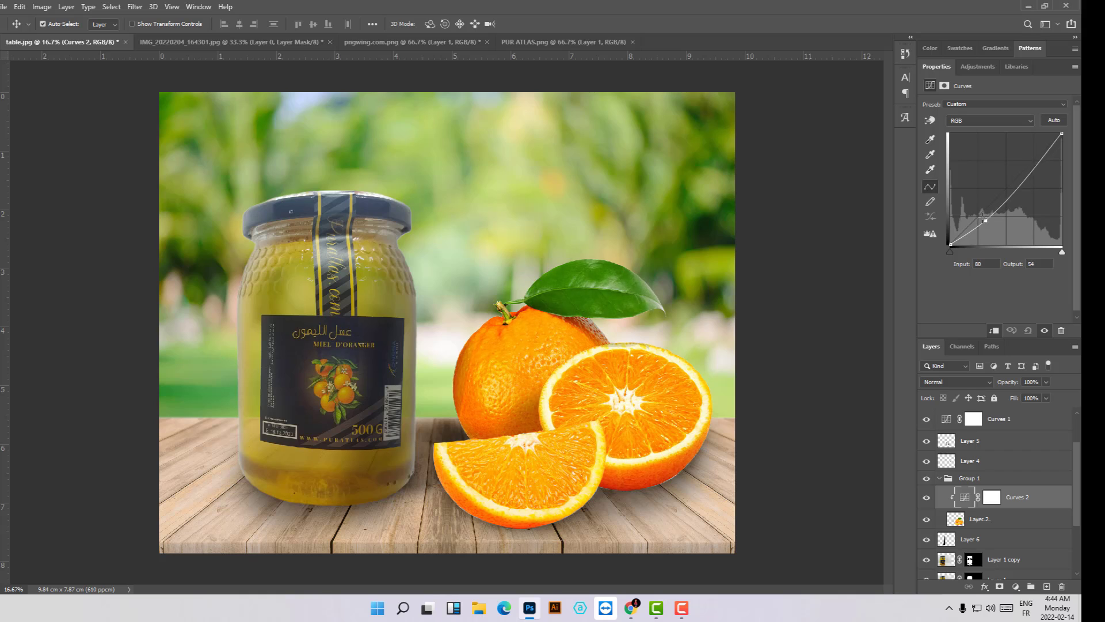
{"action": "left_click_drag", "start_coordinate": [1016, 184], "coordinate": [1015, 193]}
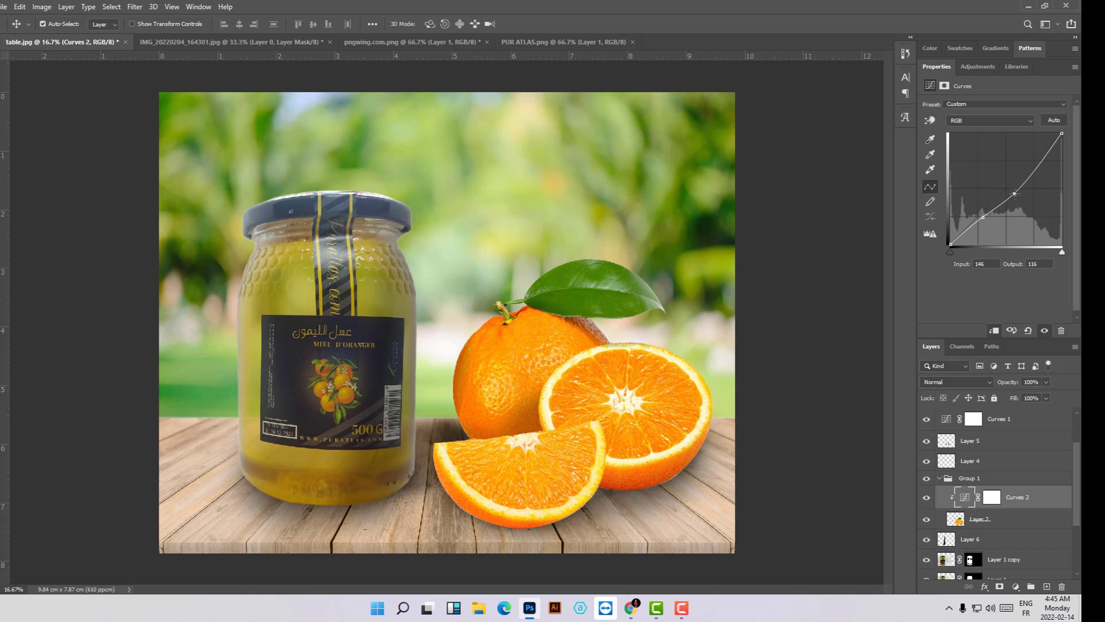
{"action": "left_click", "coordinate": [1025, 449]}
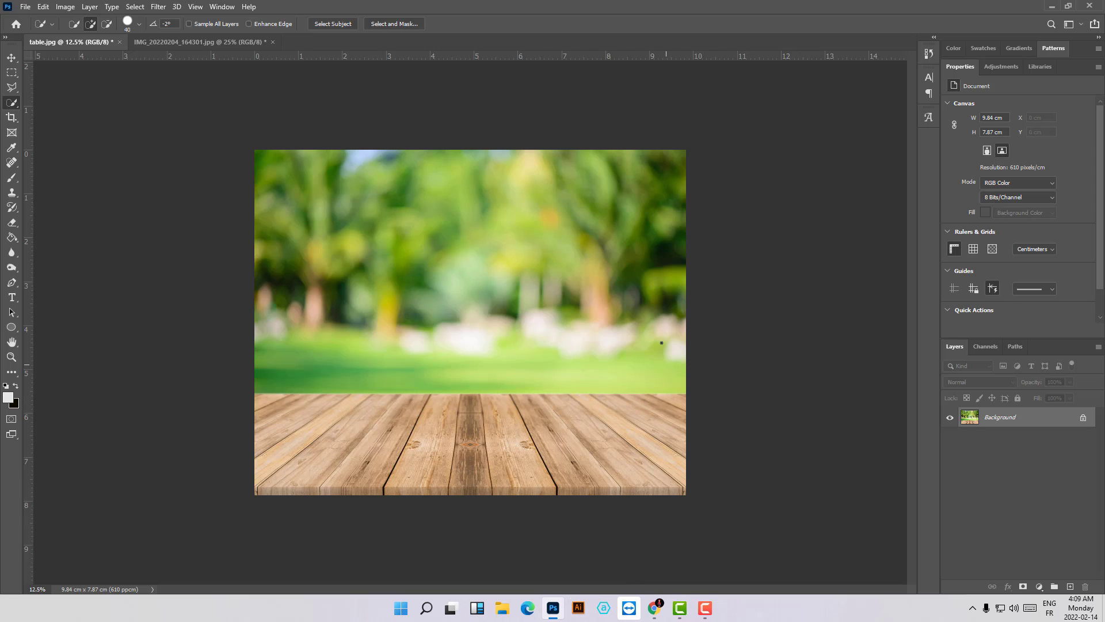
- Switch to the browser and look through the product background results on freepik.com
{"action": "key", "text": "alt+Tab"}
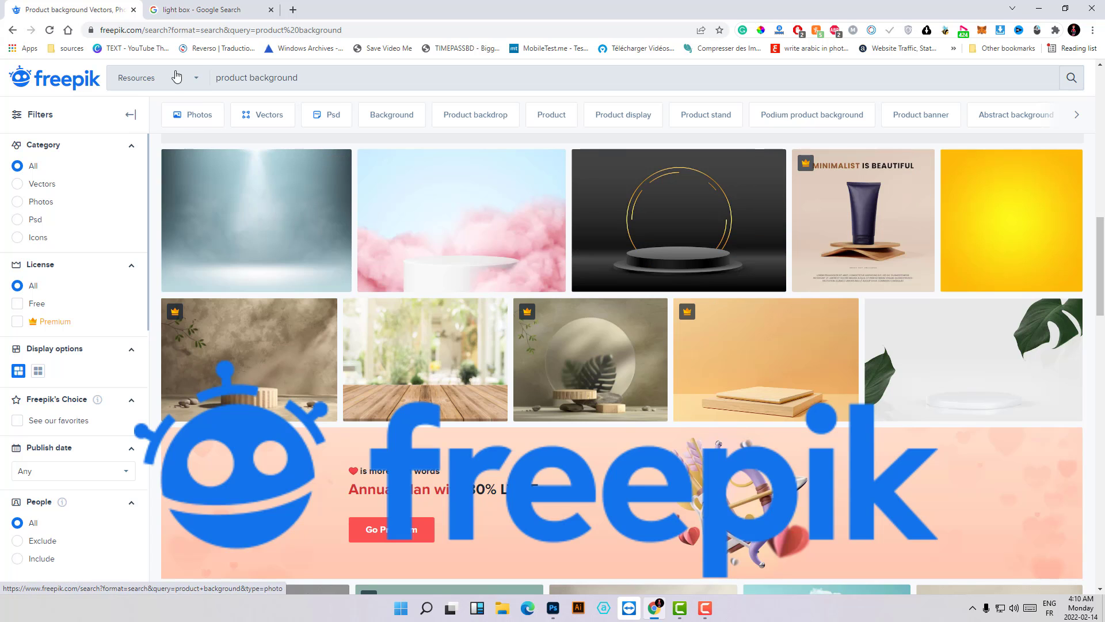
{"action": "double_click", "coordinate": [167, 29]}
{"action": "left_click_drag", "start_coordinate": [170, 29], "coordinate": [187, 30]}
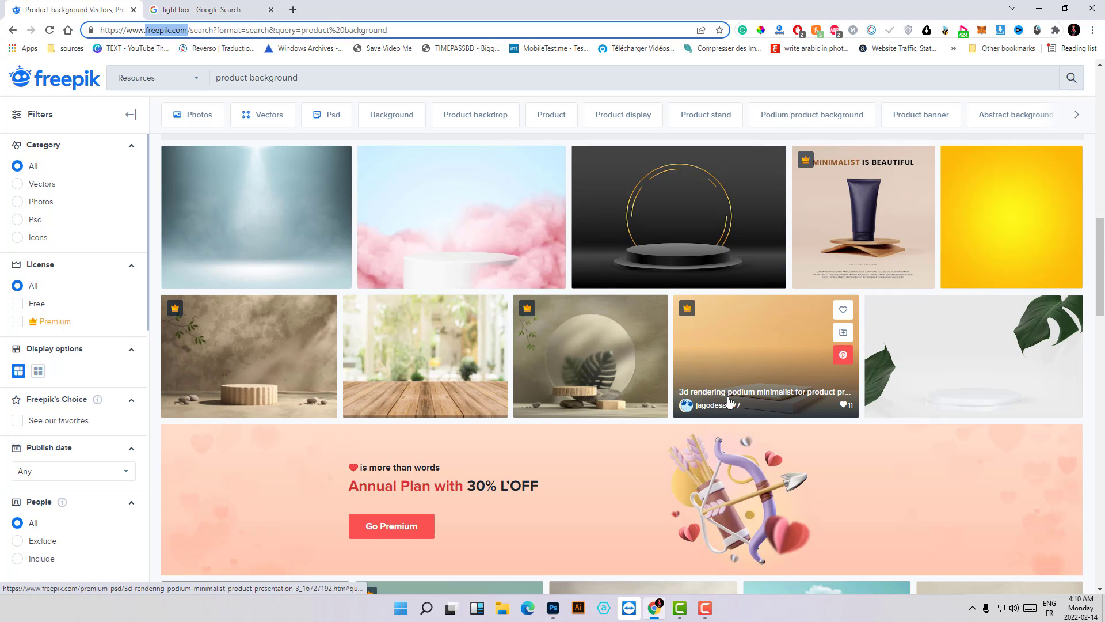
{"action": "scroll", "coordinate": [694, 382], "scroll_direction": "down", "scroll_amount": 10}
{"action": "scroll", "coordinate": [596, 290], "scroll_direction": "up", "scroll_amount": 6}
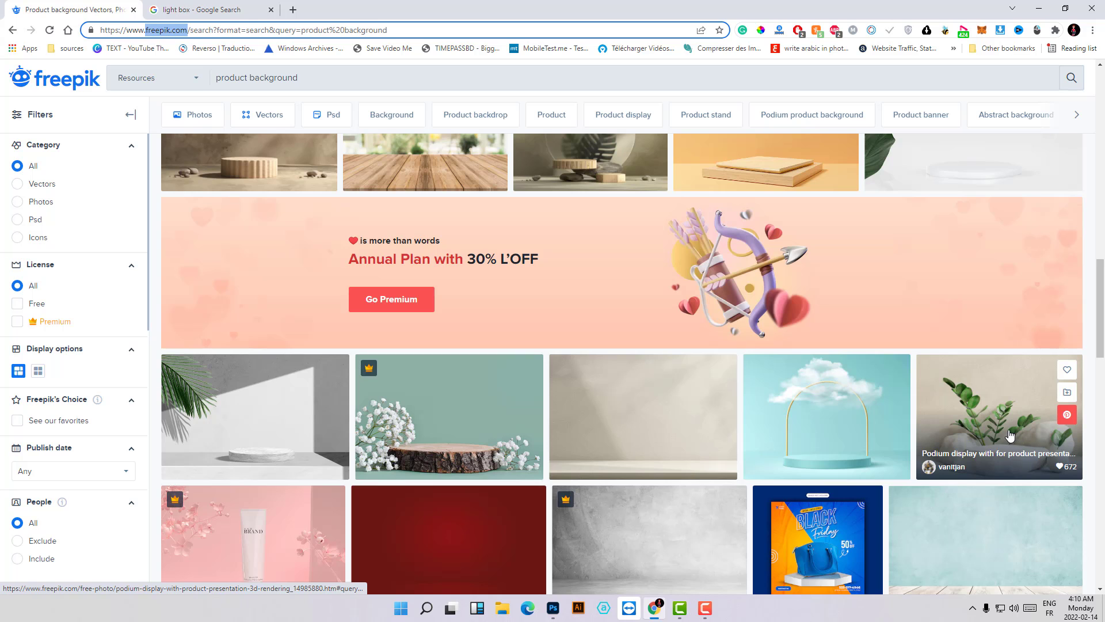
- Open the free beige podium photo with green plants to view its download option, and return to the results
{"action": "left_click", "coordinate": [1010, 434]}
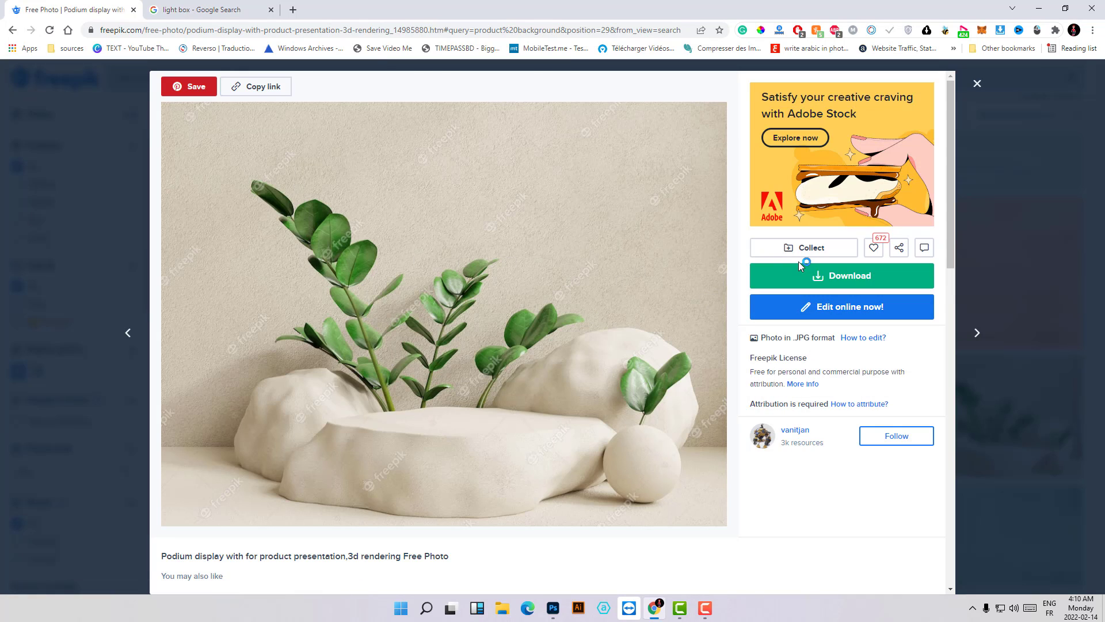
{"action": "left_click", "coordinate": [887, 276]}
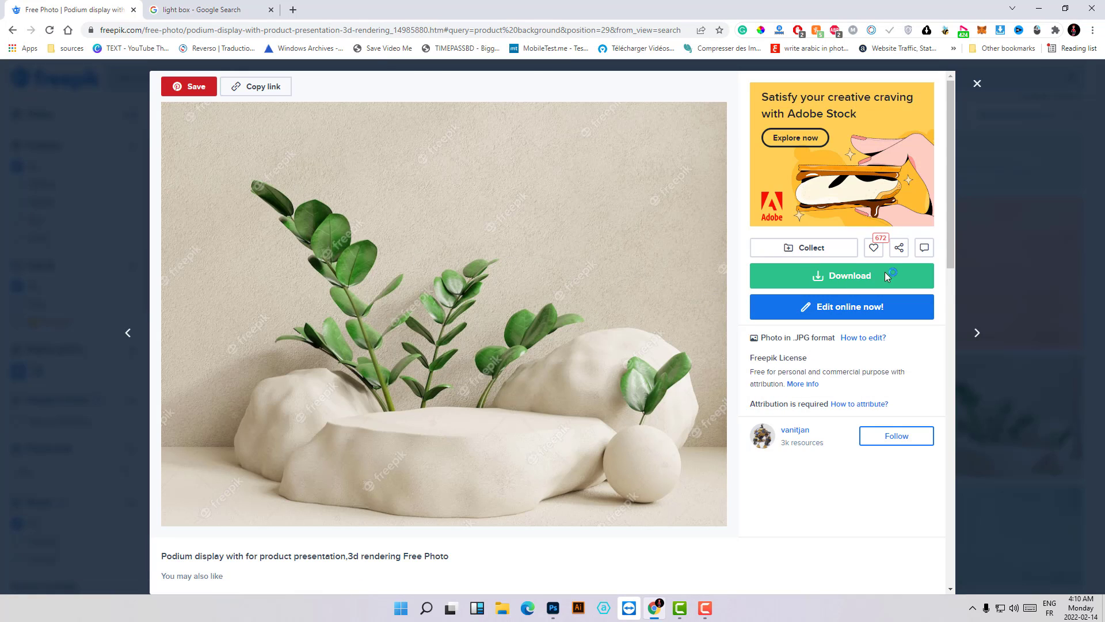
{"action": "left_click", "coordinate": [73, 297]}
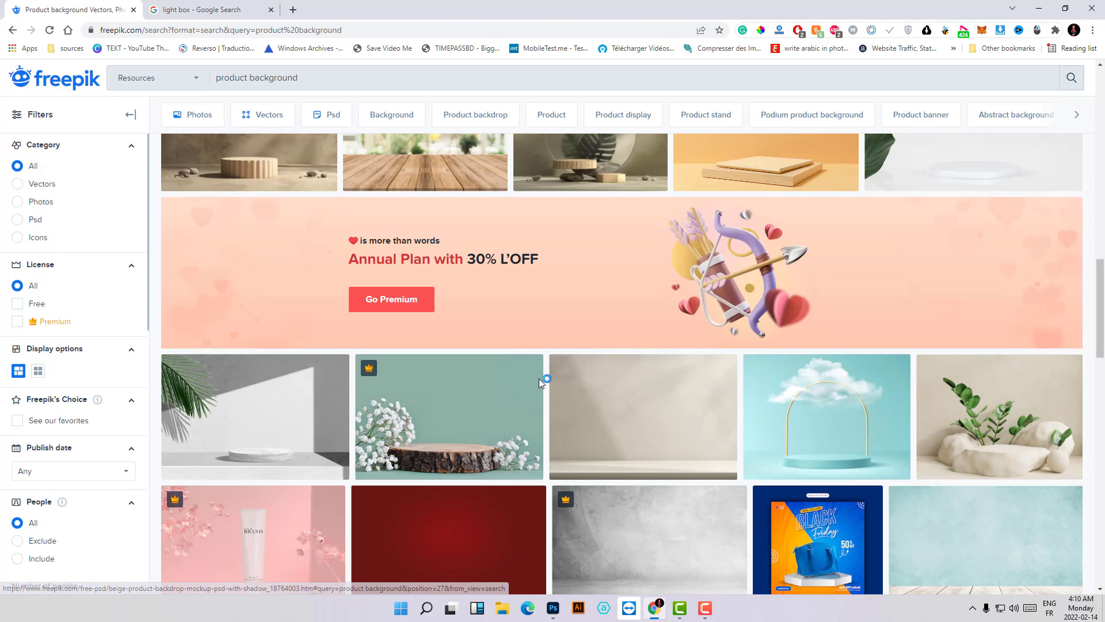
- Examine the folding light box in the Google image results and compare it with the honey jar photo IMG_20220204_164301.jpg in Photoshop
{"action": "left_click", "coordinate": [210, 7]}
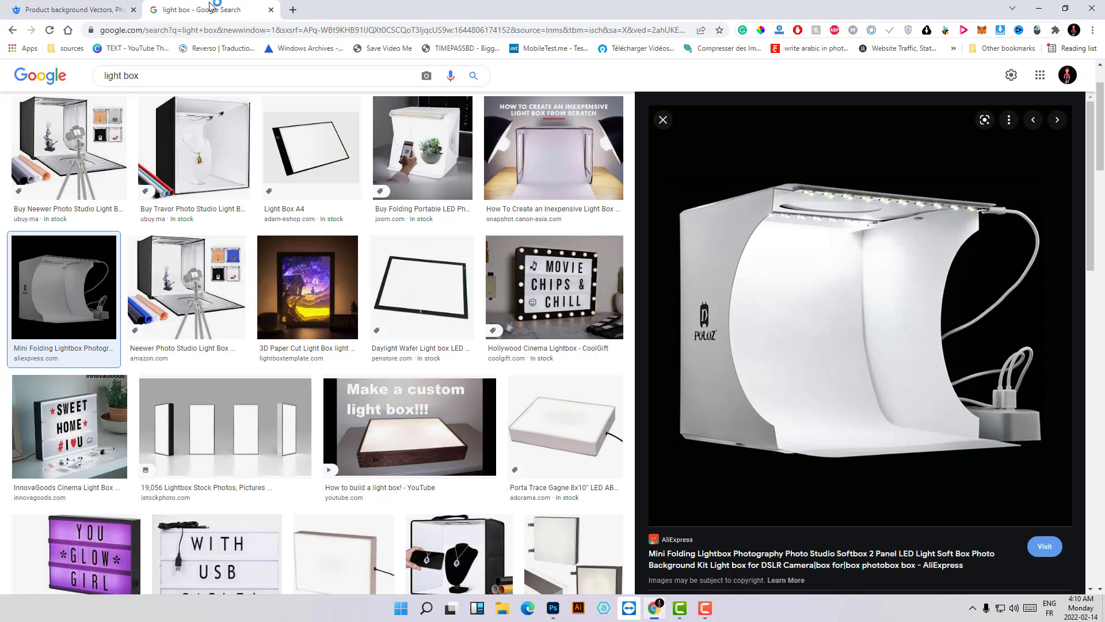
{"action": "left_click", "coordinate": [553, 608]}
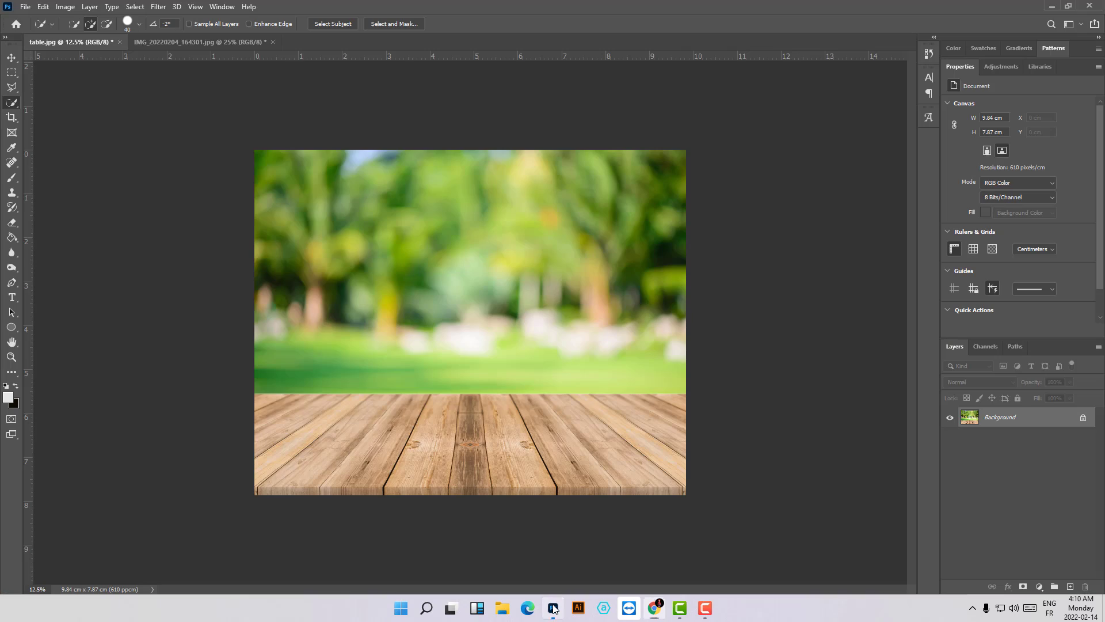
{"action": "left_click", "coordinate": [184, 42]}
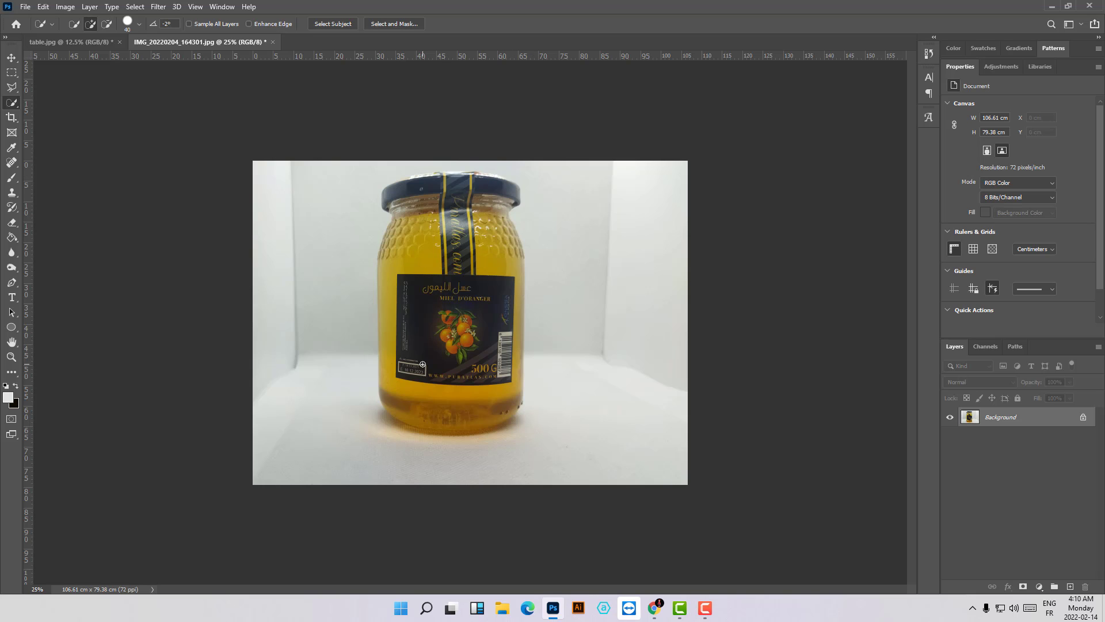
{"action": "key", "text": "alt+Tab"}
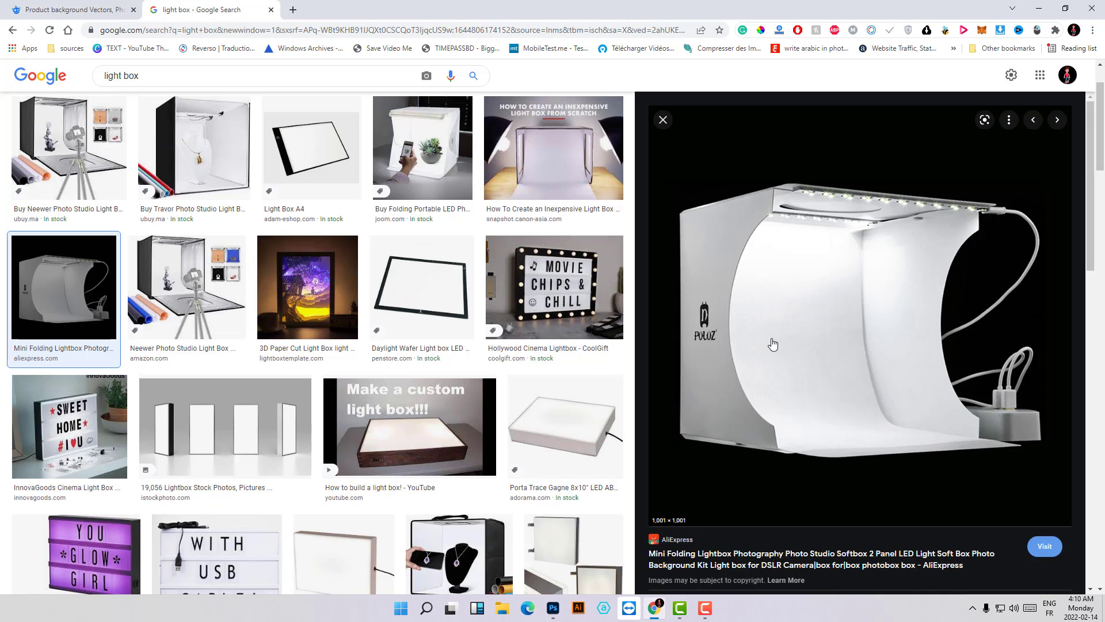
{"action": "key", "text": "alt+Tab"}
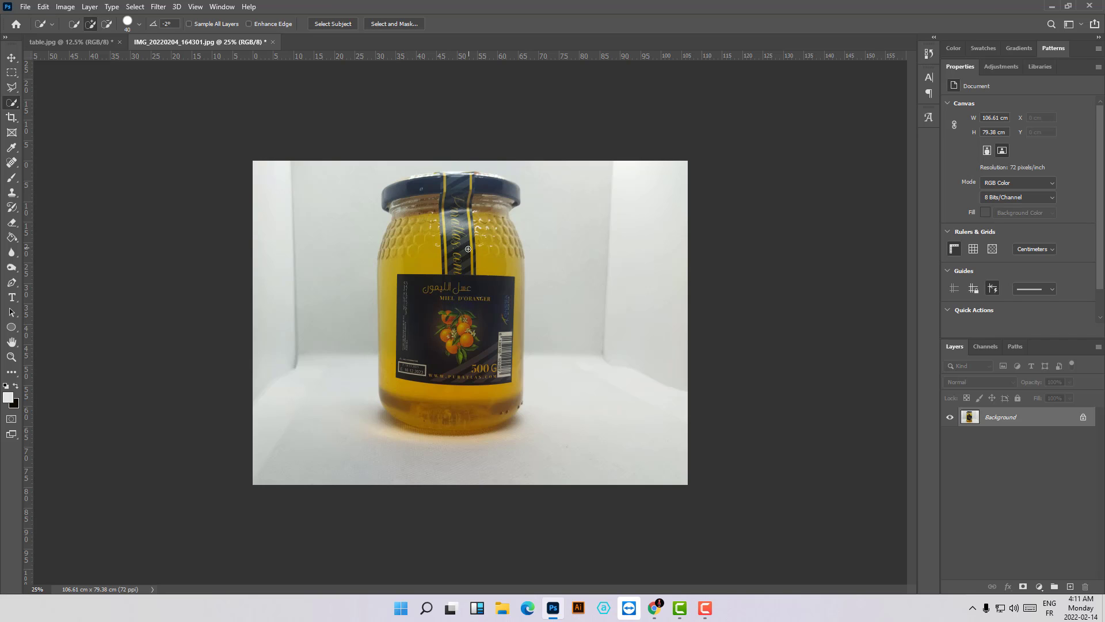
{"action": "key", "text": "ctrl+minus"}
{"action": "key", "text": "ctrl+minus"}
{"action": "key", "text": "ctrl+minus"}
{"action": "key", "text": "ctrl+minus"}
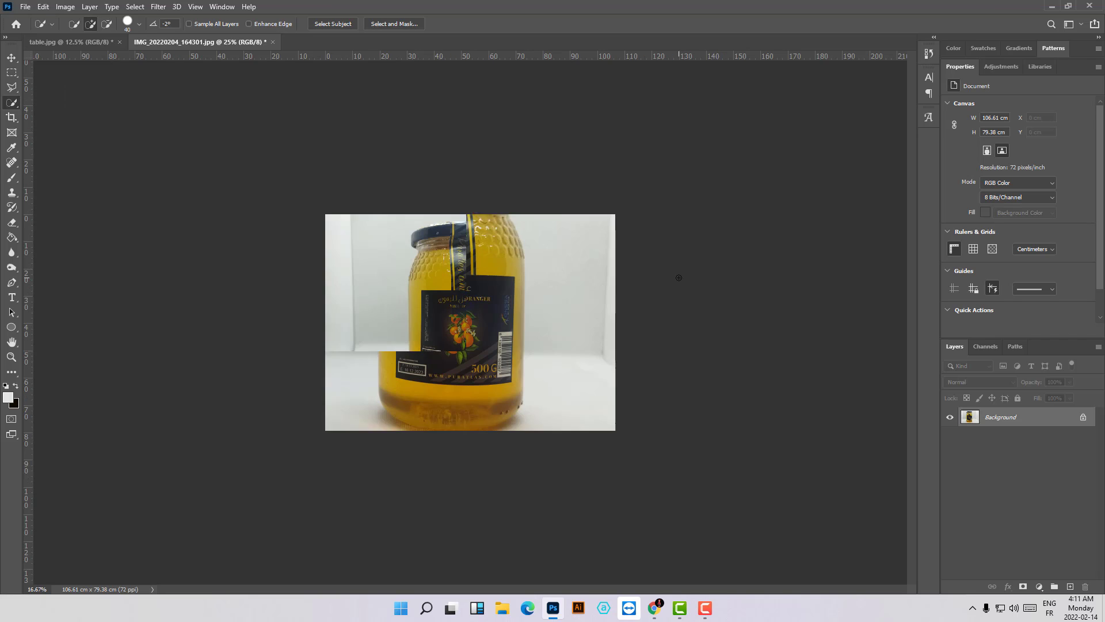
{"action": "key", "text": "ctrl+plus"}
{"action": "key", "text": "ctrl+plus"}
{"action": "key", "text": "ctrl+plus"}
{"action": "key", "text": "ctrl+plus"}
{"action": "key", "text": "ctrl+plus"}
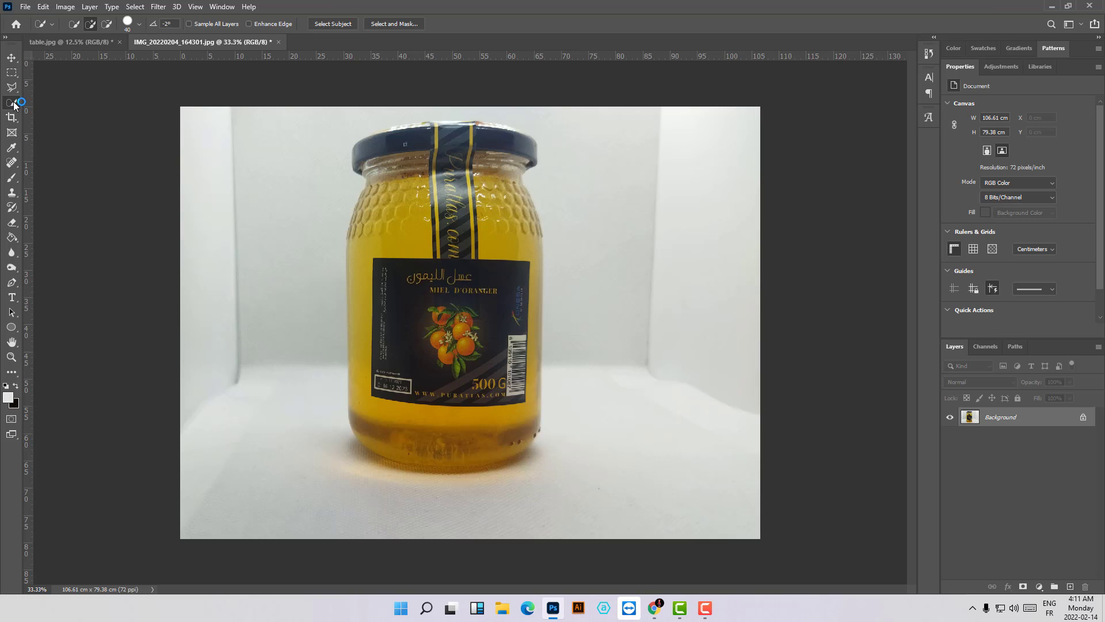
- Try out the Polygonal Lasso Tool by outlining a rough closed shape from the jar's left edge to the middle of its label
{"action": "key", "text": "l"}
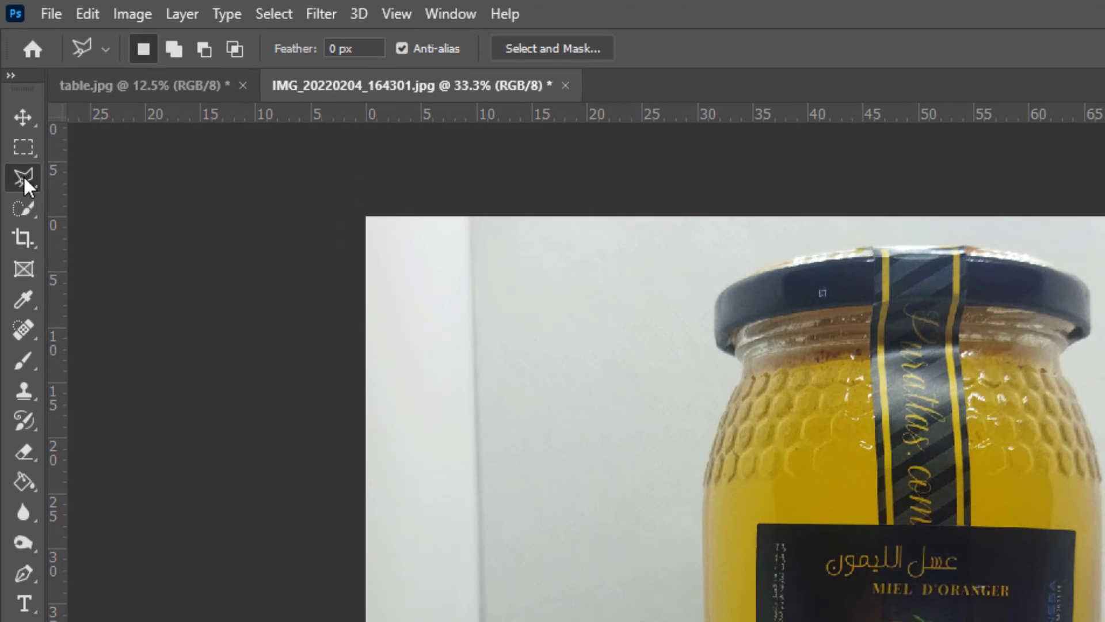
{"action": "right_click", "coordinate": [12, 87]}
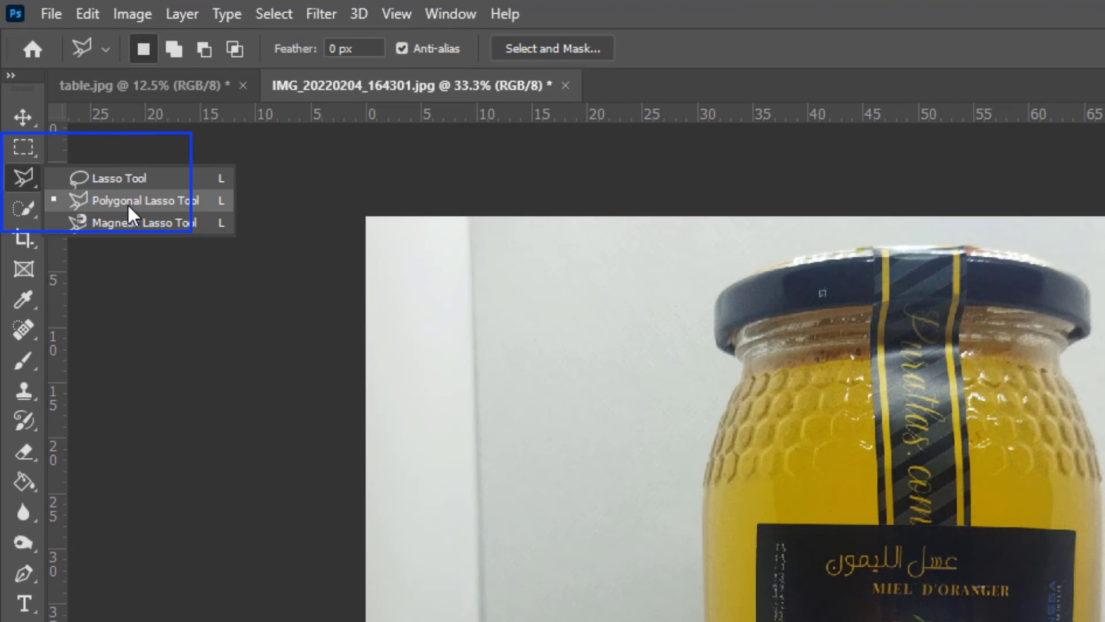
{"action": "left_click", "coordinate": [168, 205]}
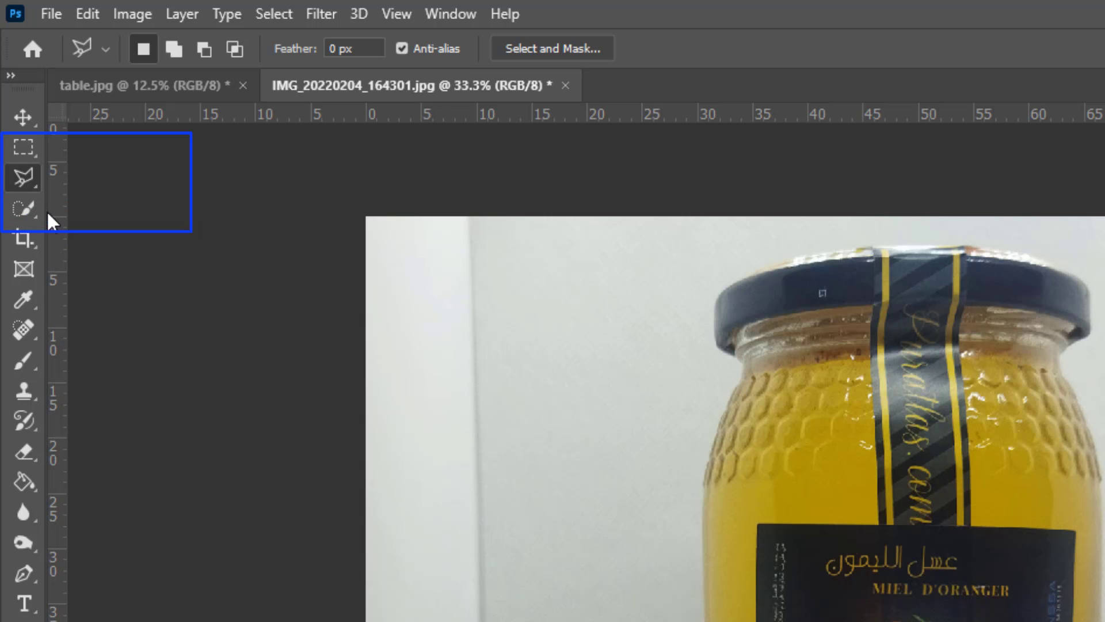
{"action": "left_click", "coordinate": [22, 209]}
{"action": "right_click", "coordinate": [22, 210]}
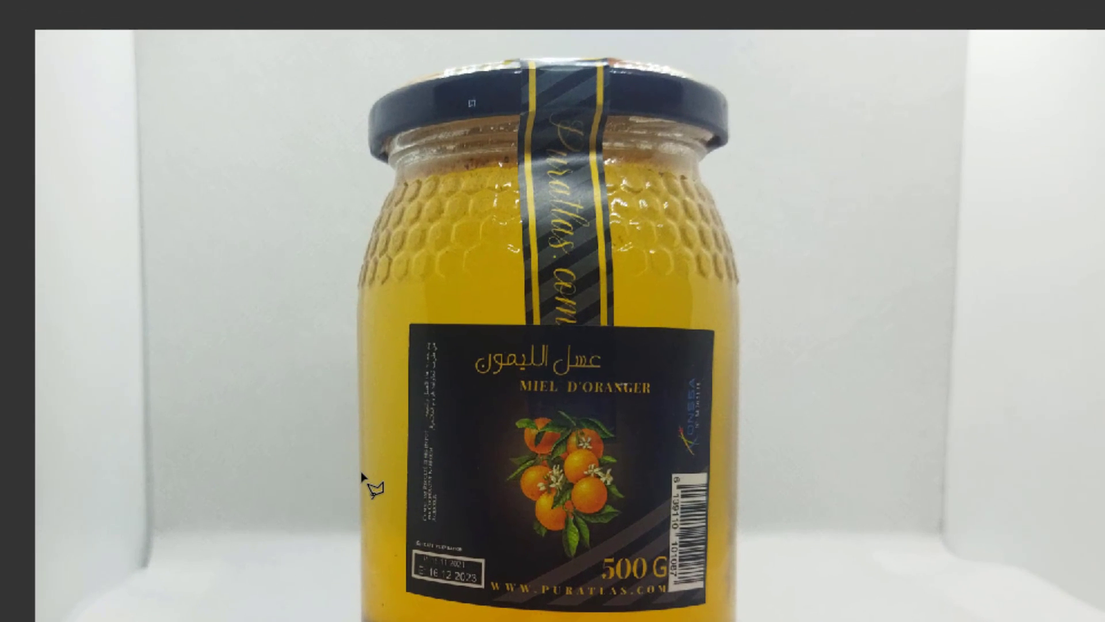
{"action": "left_click", "coordinate": [361, 472]}
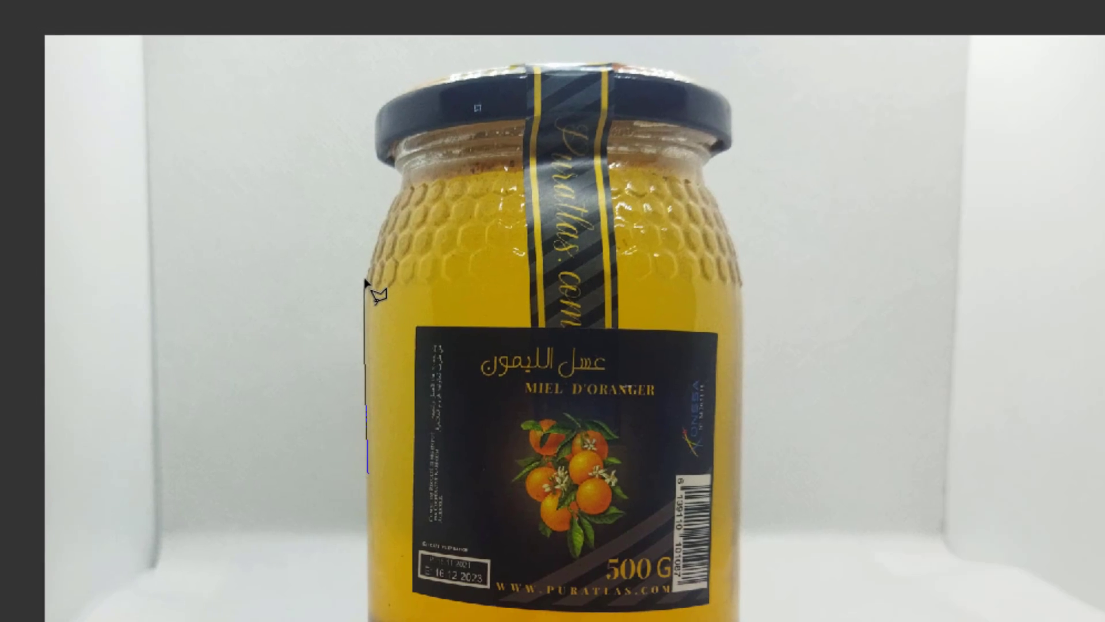
{"action": "left_click", "coordinate": [364, 285]}
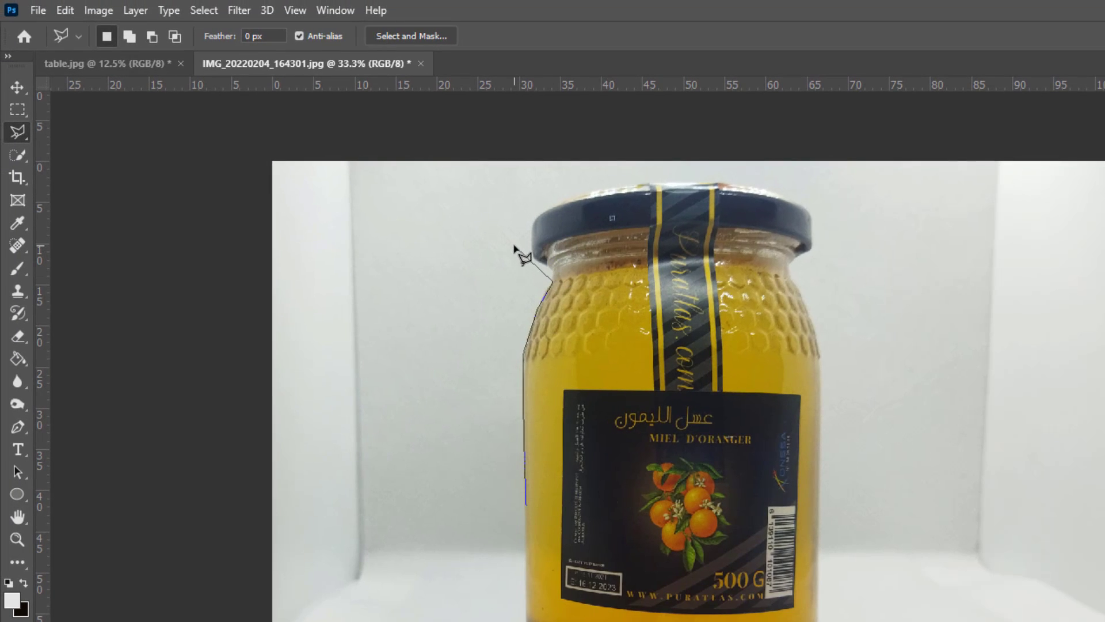
{"action": "left_click", "coordinate": [669, 453]}
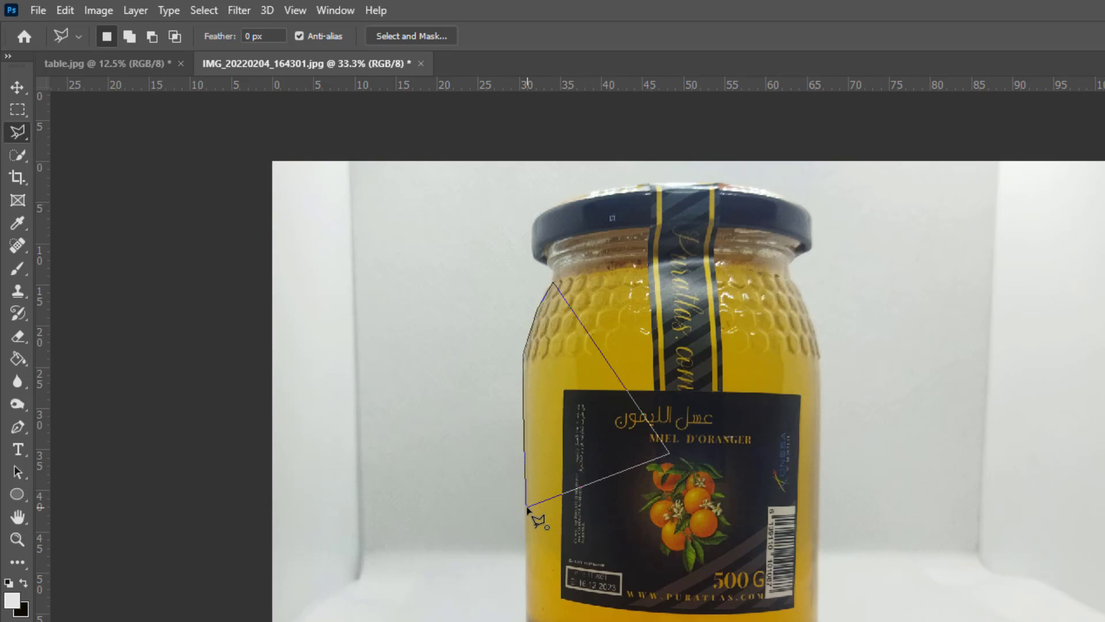
{"action": "left_click", "coordinate": [528, 506]}
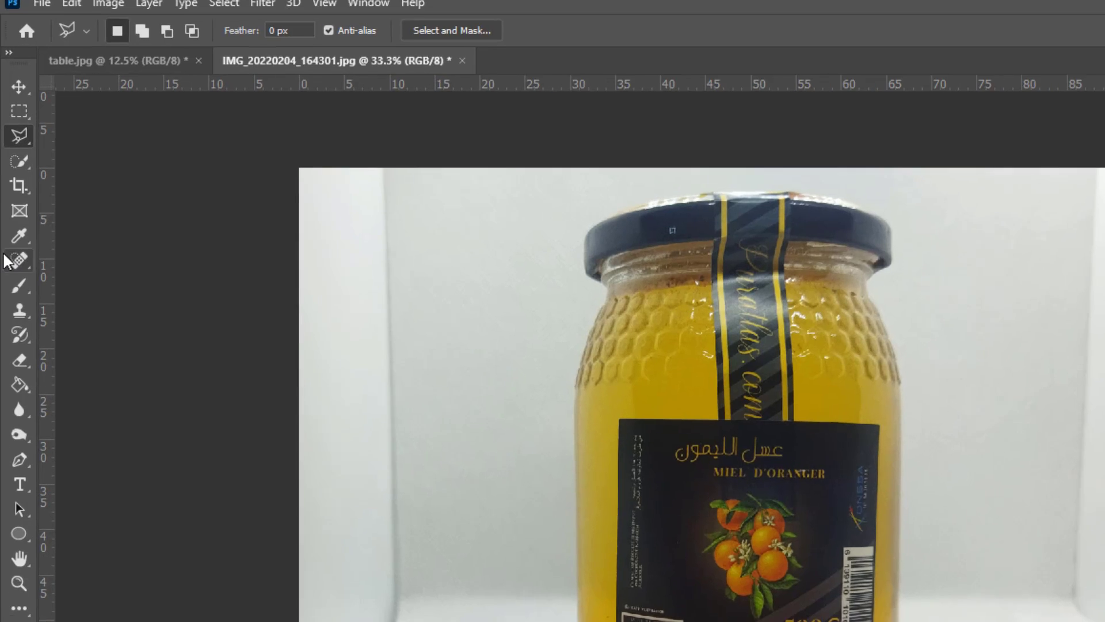
- Select the whole honey jar with the Quick Selection Tool at a brush size of 80
{"action": "left_click", "coordinate": [12, 156]}
{"action": "right_click", "coordinate": [26, 269]}
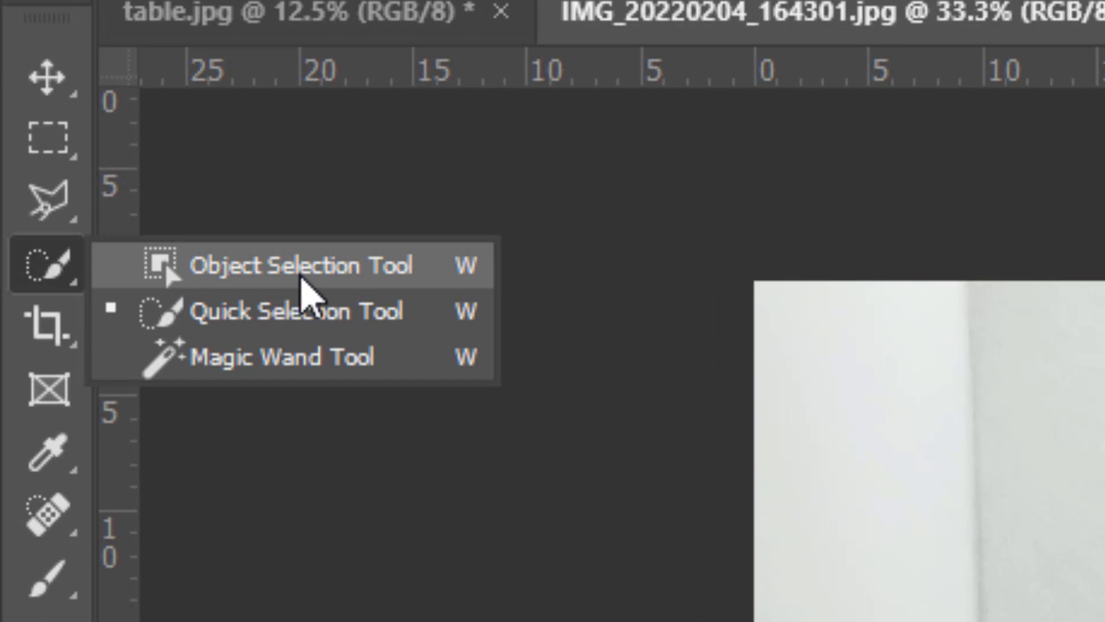
{"action": "left_click", "coordinate": [321, 269]}
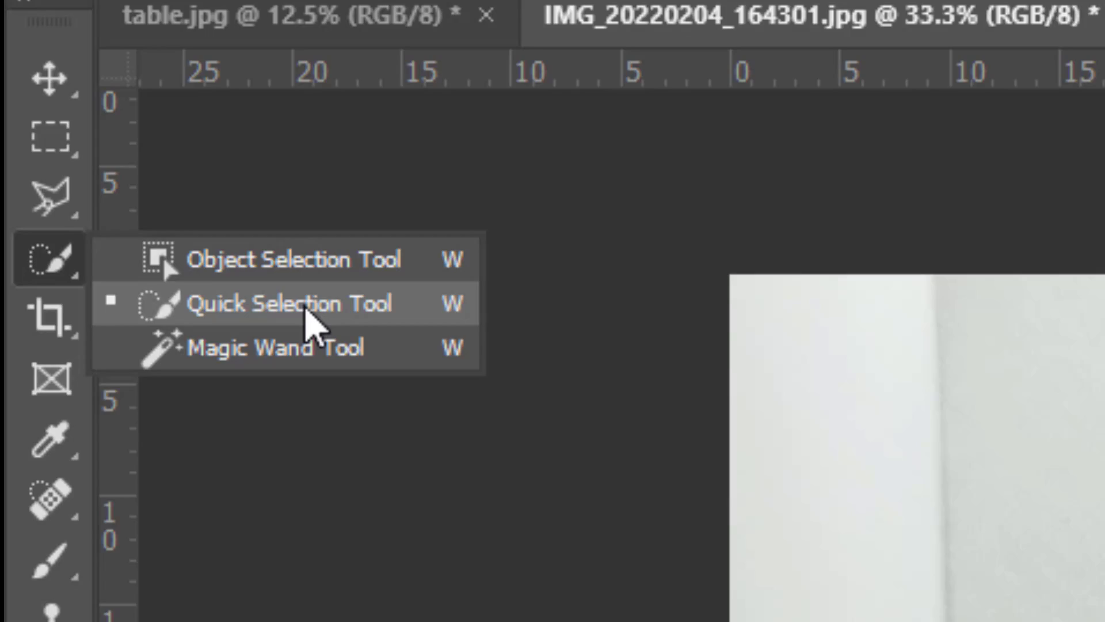
{"action": "left_click", "coordinate": [305, 312]}
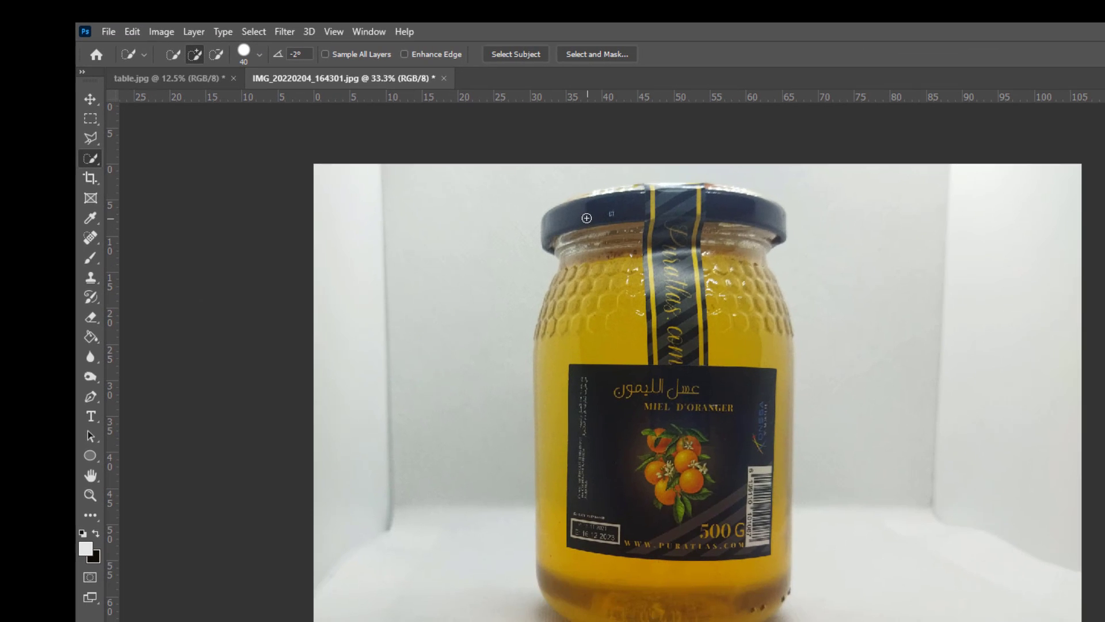
{"action": "left_click", "coordinate": [259, 54]}
{"action": "left_click", "coordinate": [233, 99]}
{"action": "left_click", "coordinate": [594, 215]}
{"action": "mouse_move", "coordinate": [595, 215]}
{"action": "left_mouse_down"}
{"action": "mouse_move", "coordinate": [685, 220]}
{"action": "mouse_move", "coordinate": [701, 231]}
{"action": "mouse_move", "coordinate": [720, 325]}
{"action": "mouse_move", "coordinate": [665, 437]}
{"action": "mouse_move", "coordinate": [668, 517]}
{"action": "mouse_move", "coordinate": [652, 564]}
{"action": "mouse_move", "coordinate": [625, 579]}
{"action": "mouse_move", "coordinate": [571, 513]}
{"action": "mouse_move", "coordinate": [578, 416]}
{"action": "mouse_move", "coordinate": [606, 336]}
{"action": "left_mouse_up"}
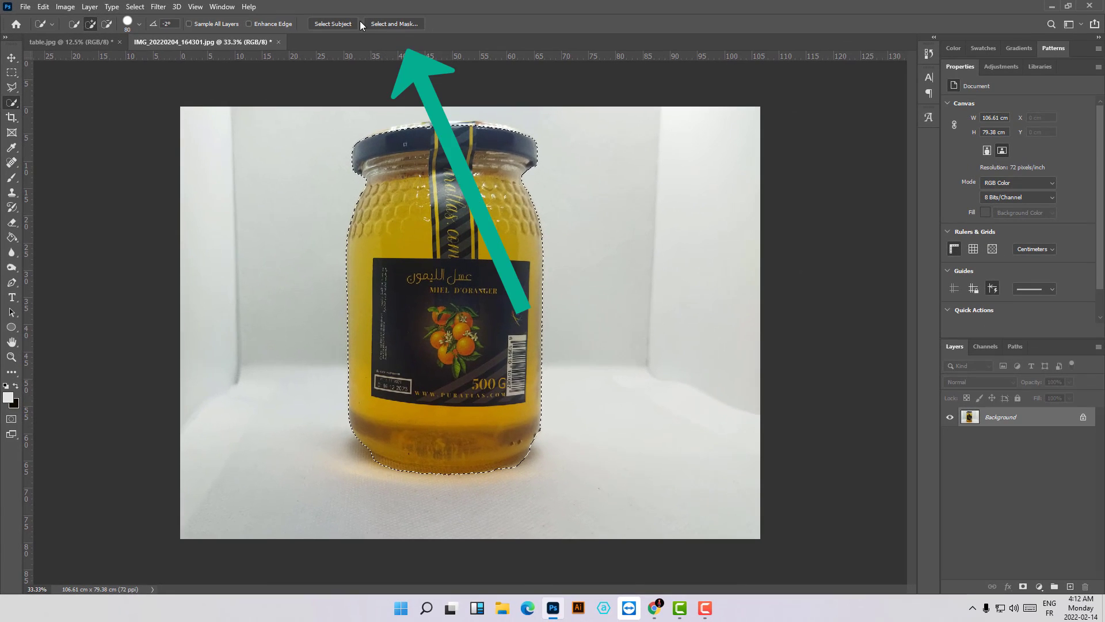
- Open the jar selection in Select and Mask and add the missing top rim of the lid with the Polygonal Lasso Tool
{"action": "left_click", "coordinate": [399, 23]}
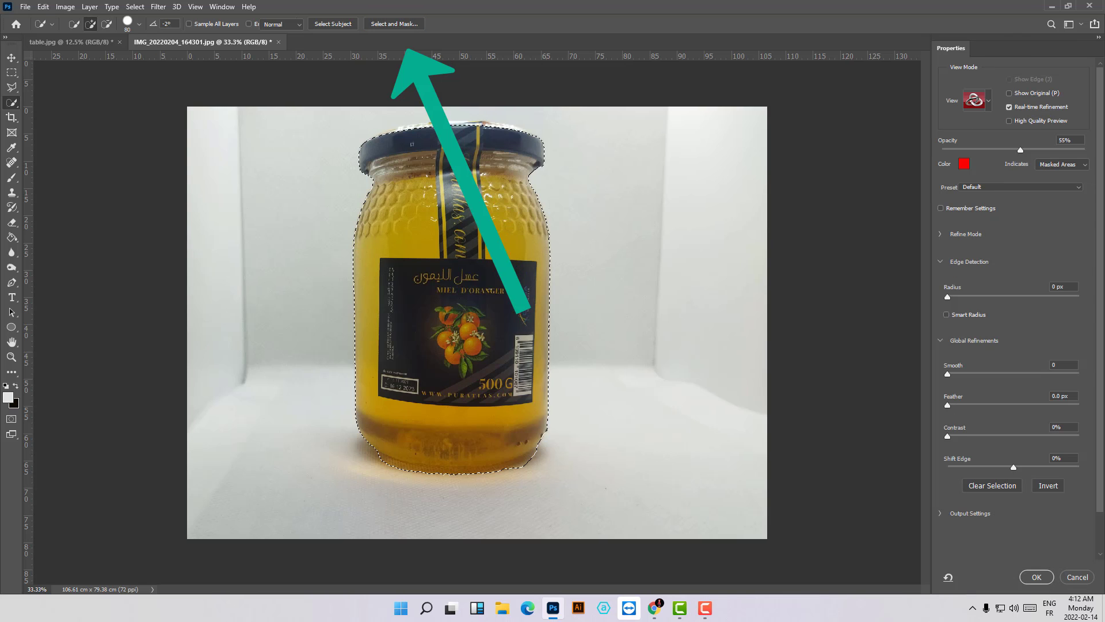
{"action": "key", "text": "ctrl+minus"}
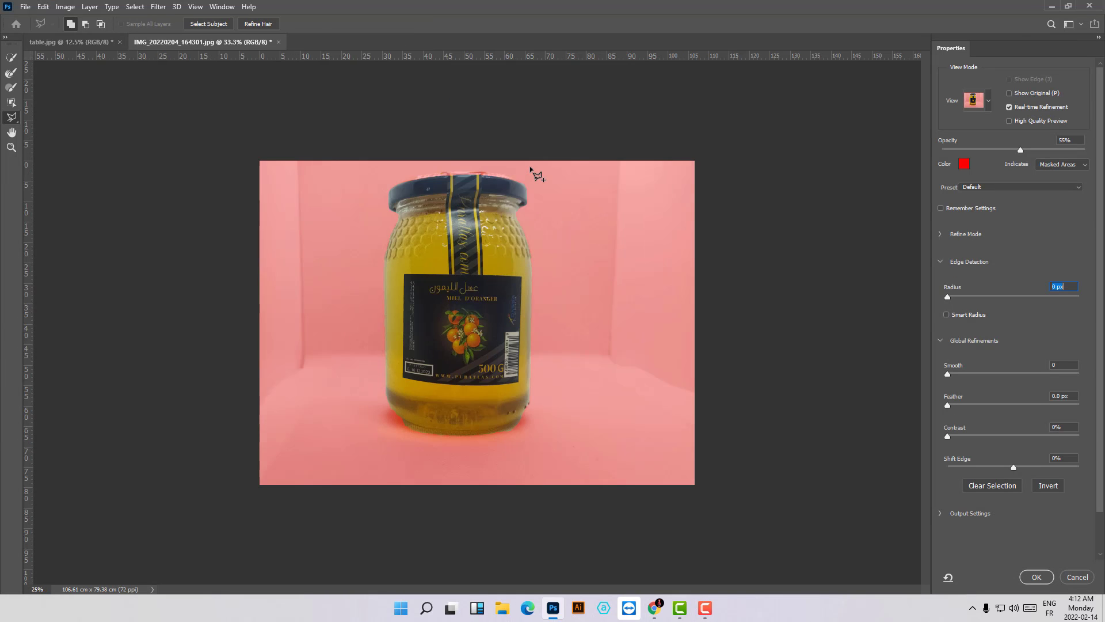
{"action": "key", "text": "ctrl+plus"}
{"action": "key", "text": "ctrl+plus"}
{"action": "key", "text": "ctrl+plus"}
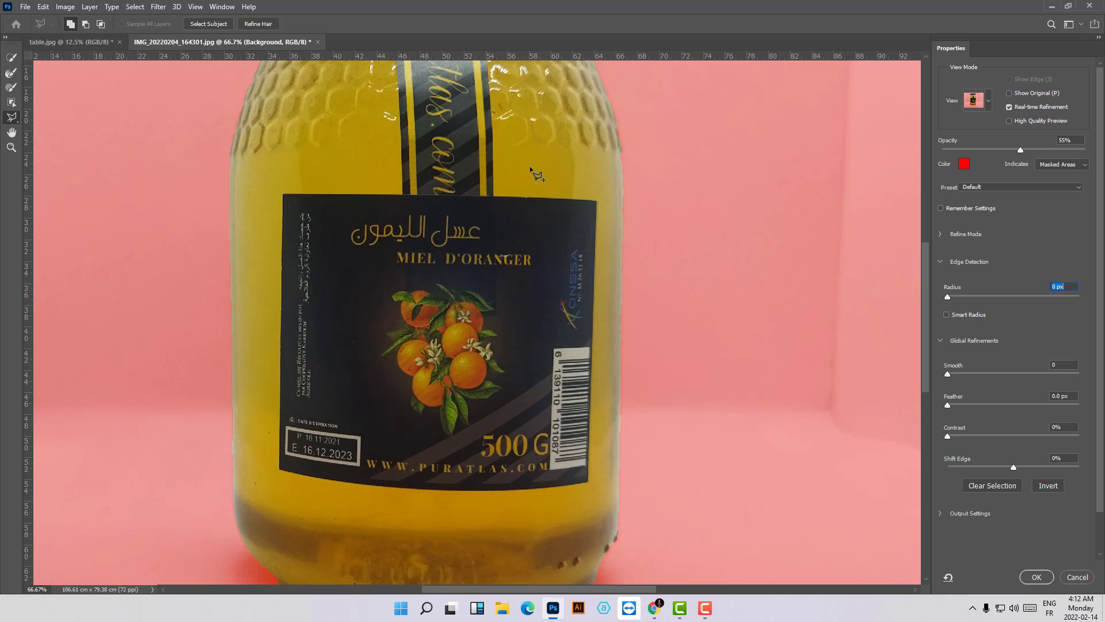
{"action": "key", "text": "ctrl+plus"}
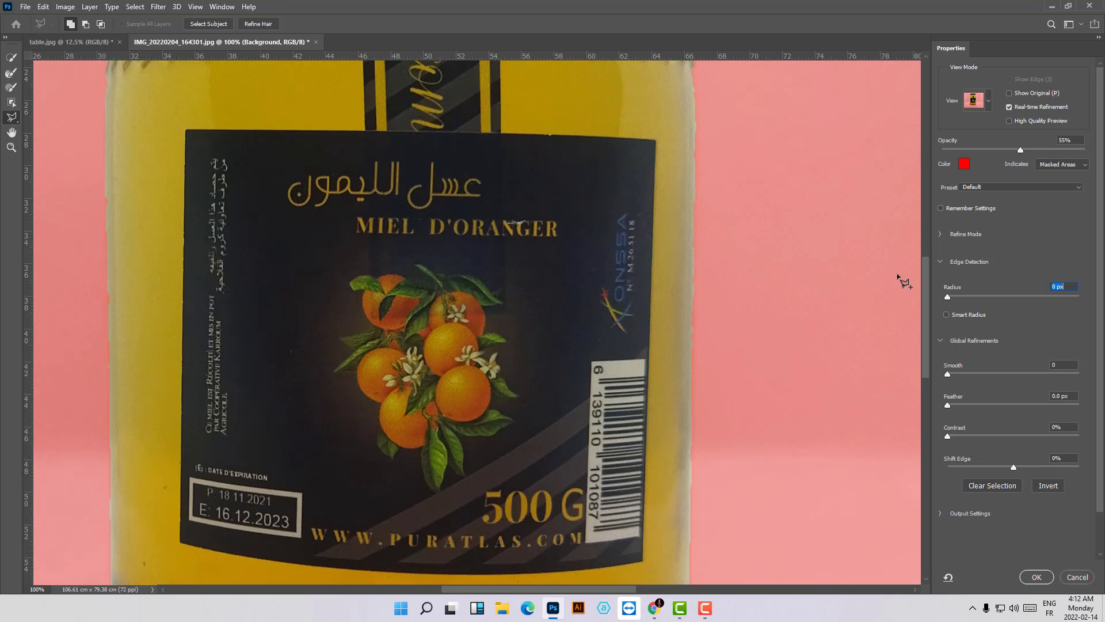
{"action": "left_click_drag", "start_coordinate": [923, 284], "coordinate": [920, 160]}
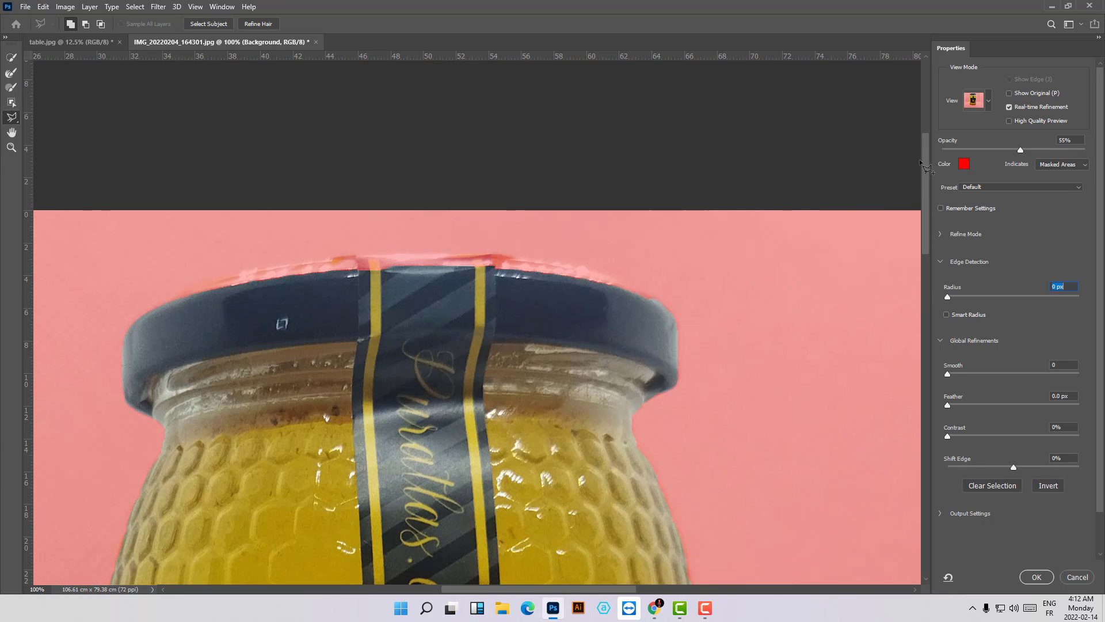
{"action": "left_click", "coordinate": [126, 333]}
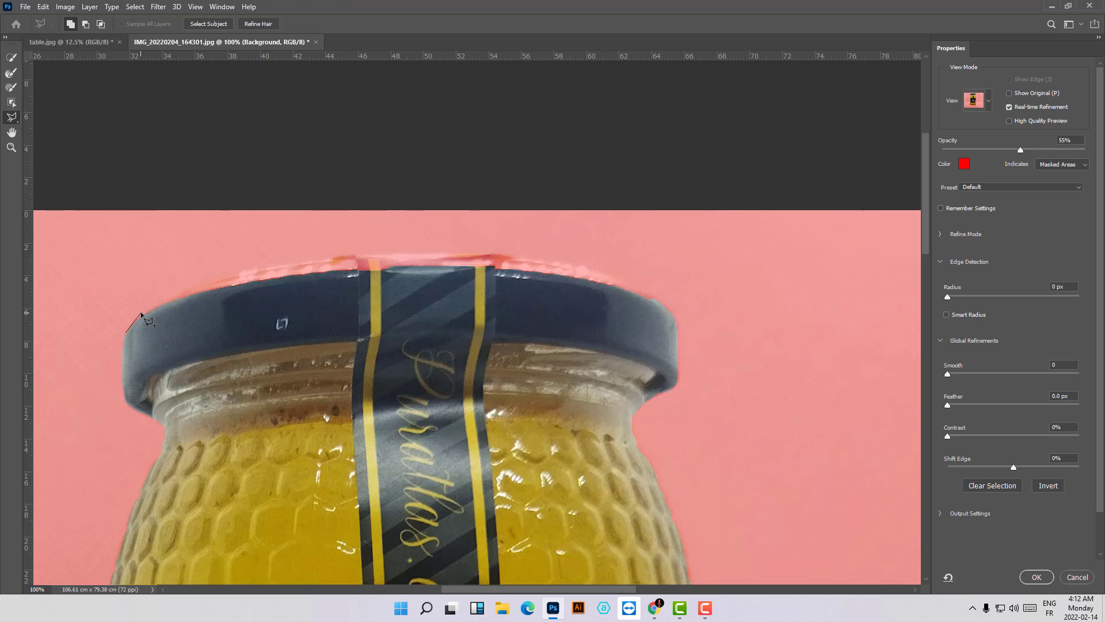
{"action": "left_click", "coordinate": [141, 314]}
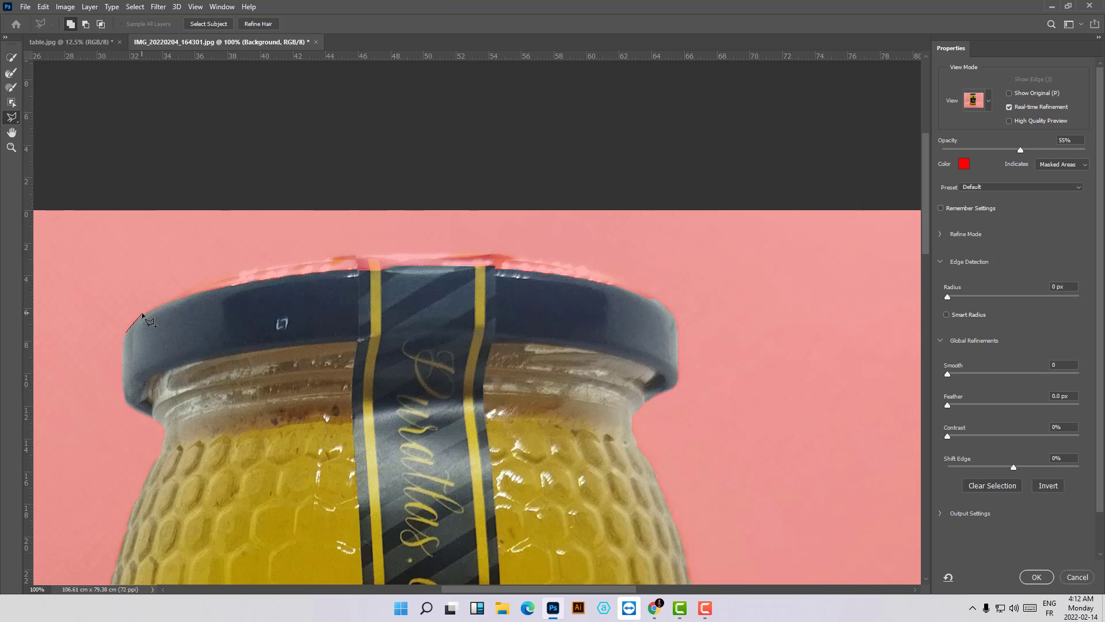
{"action": "left_click", "coordinate": [171, 300]}
{"action": "left_click", "coordinate": [228, 278]}
{"action": "left_click", "coordinate": [337, 260]}
{"action": "left_click", "coordinate": [483, 254]}
{"action": "left_click", "coordinate": [574, 265]}
{"action": "left_click", "coordinate": [657, 295]}
{"action": "left_click", "coordinate": [674, 315]}
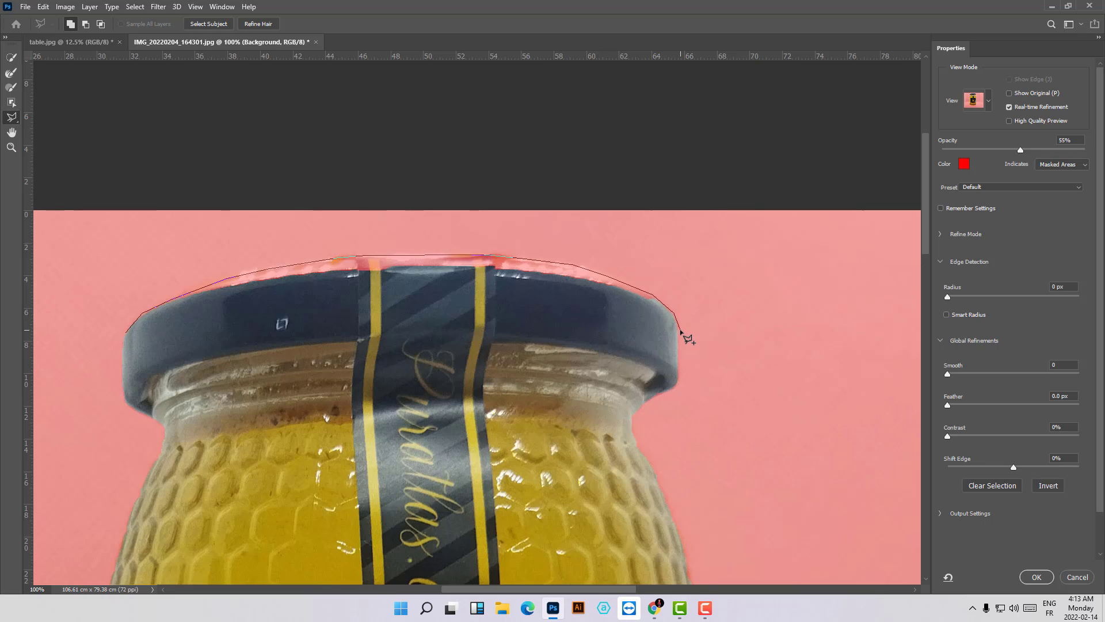
{"action": "left_click", "coordinate": [680, 330]}
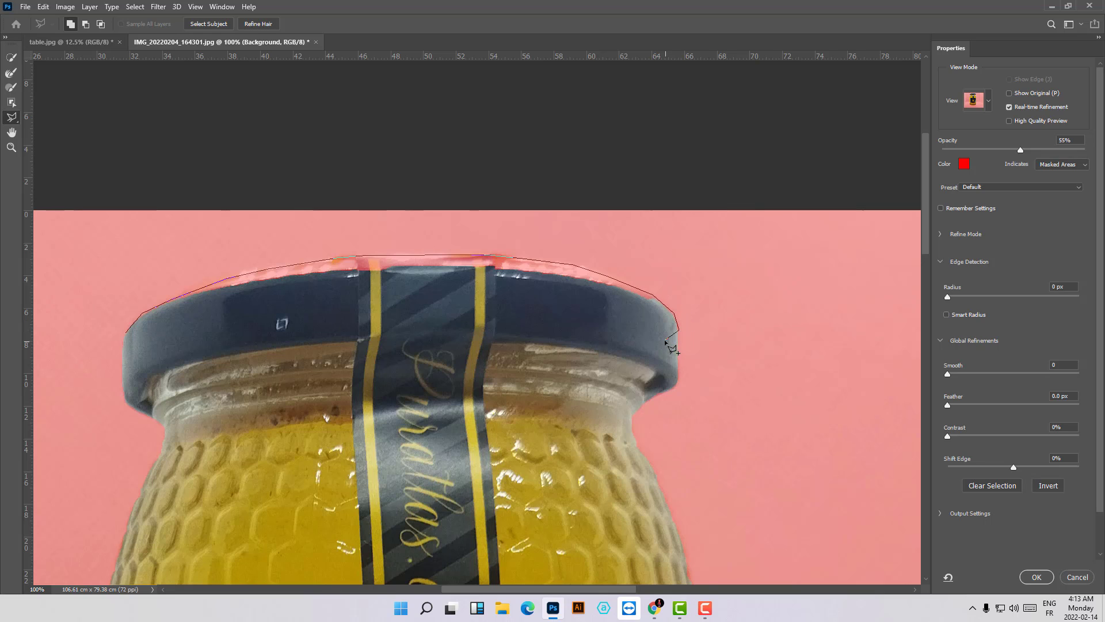
{"action": "left_click", "coordinate": [126, 335]}
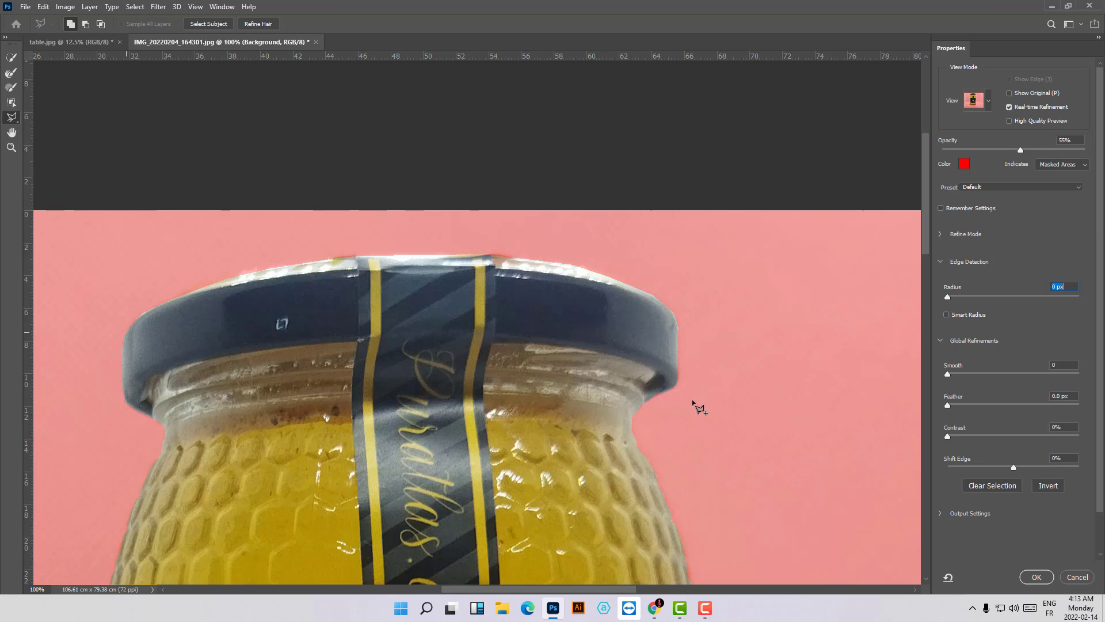
- Subtract the strip of background fabric beneath the jar's curved base from the selection with the Polygonal Lasso Tool
{"action": "key", "text": "ctrl+minus"}
{"action": "key", "text": "ctrl+minus"}
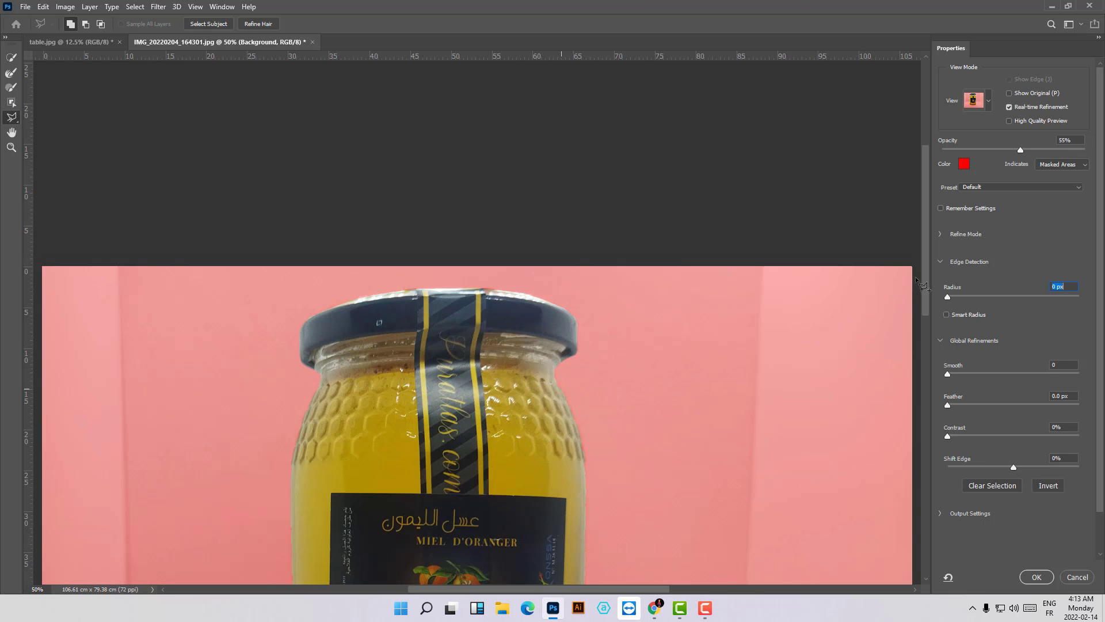
{"action": "left_click_drag", "start_coordinate": [926, 270], "coordinate": [911, 411]}
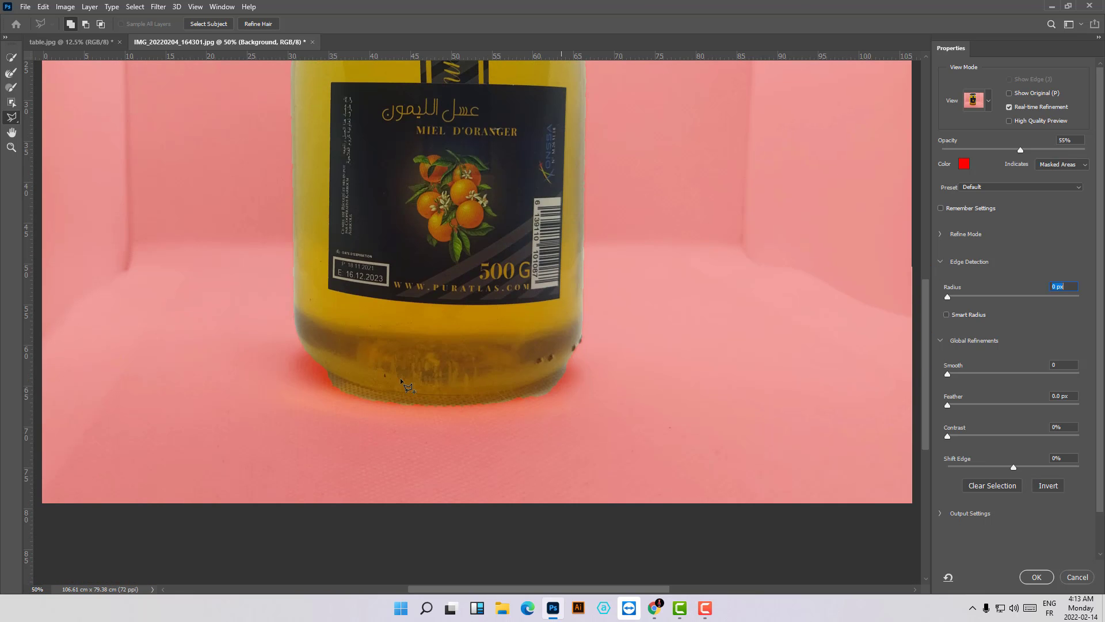
{"action": "key", "text": "ctrl+plus"}
{"action": "key", "text": "ctrl+plus"}
{"action": "key", "text": "ctrl+plus"}
{"action": "key", "text": "ctrl+plus"}
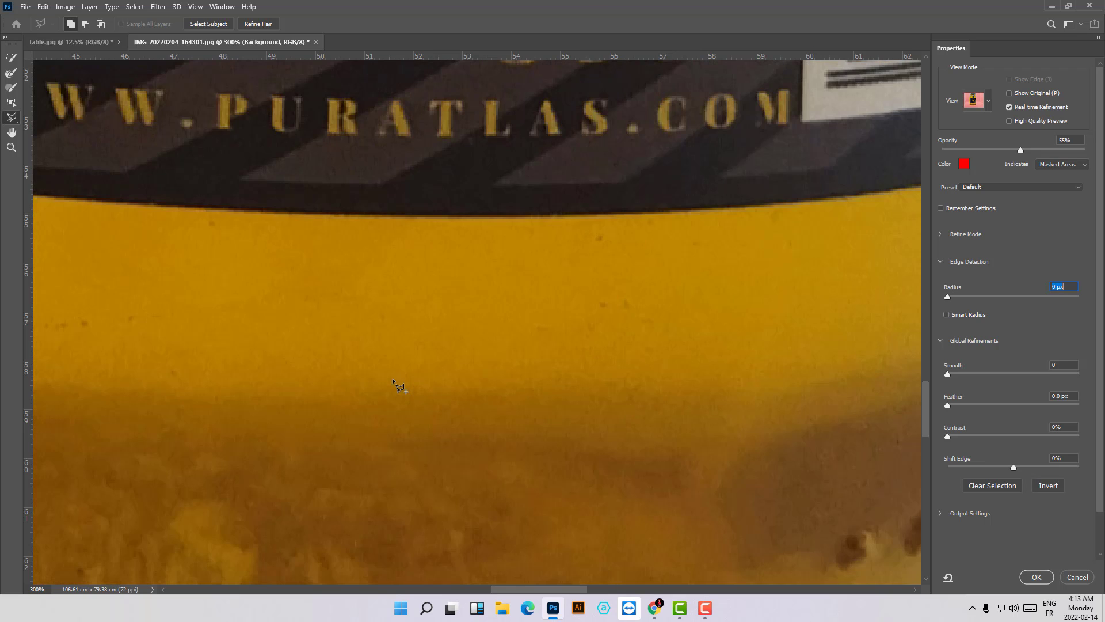
{"action": "key", "text": "ctrl+minus"}
{"action": "key", "text": "ctrl+minus"}
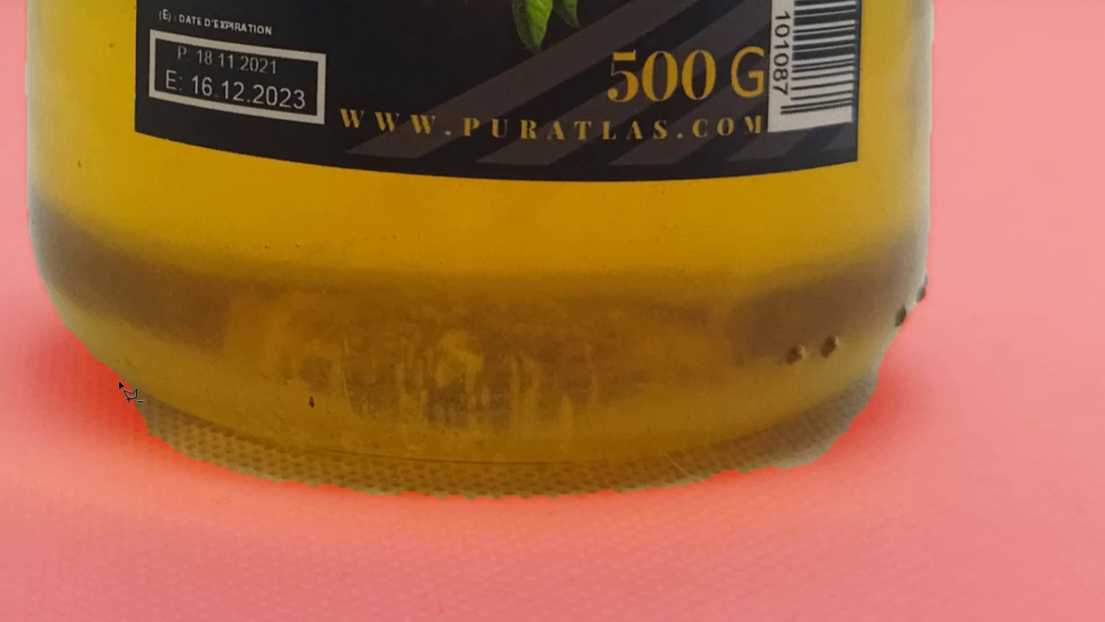
{"action": "key", "text": "alt"}
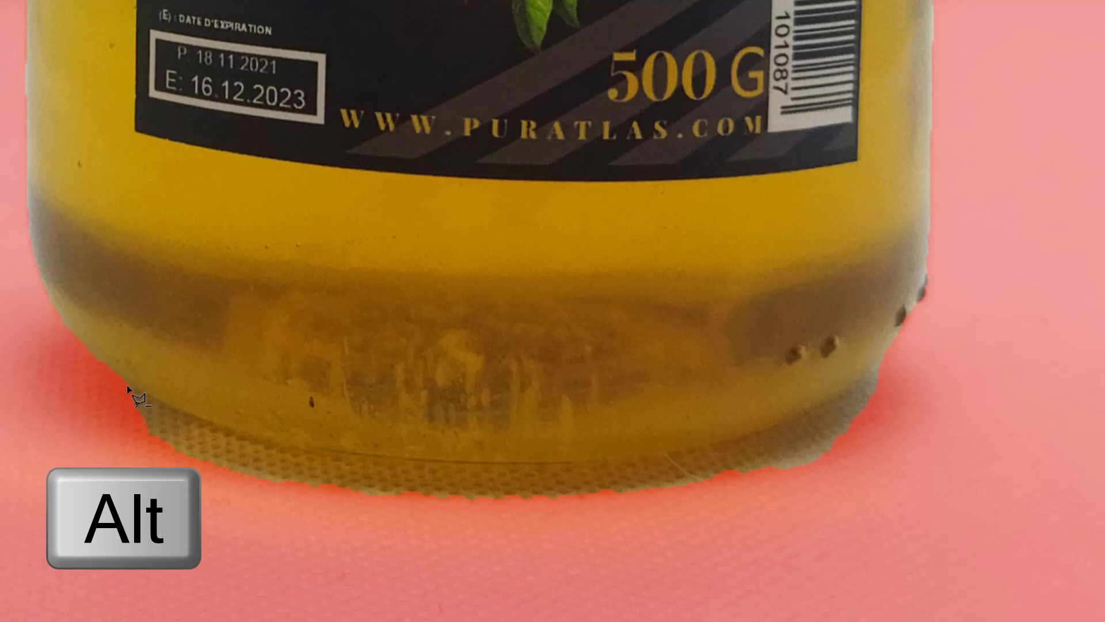
{"action": "left_click", "coordinate": [127, 387]}
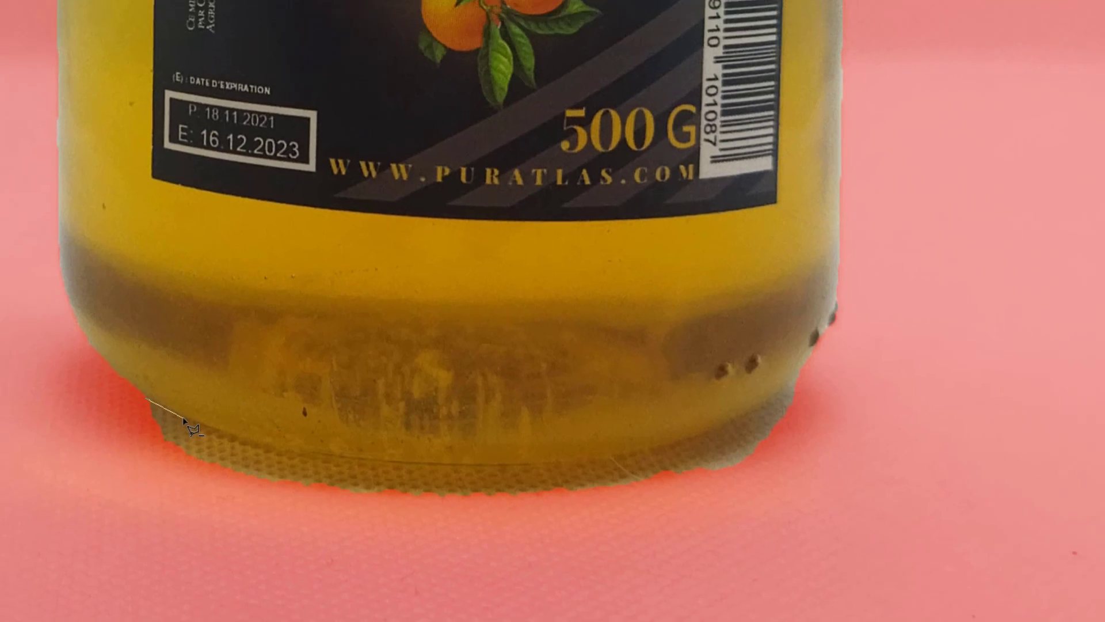
{"action": "left_click", "coordinate": [171, 408]}
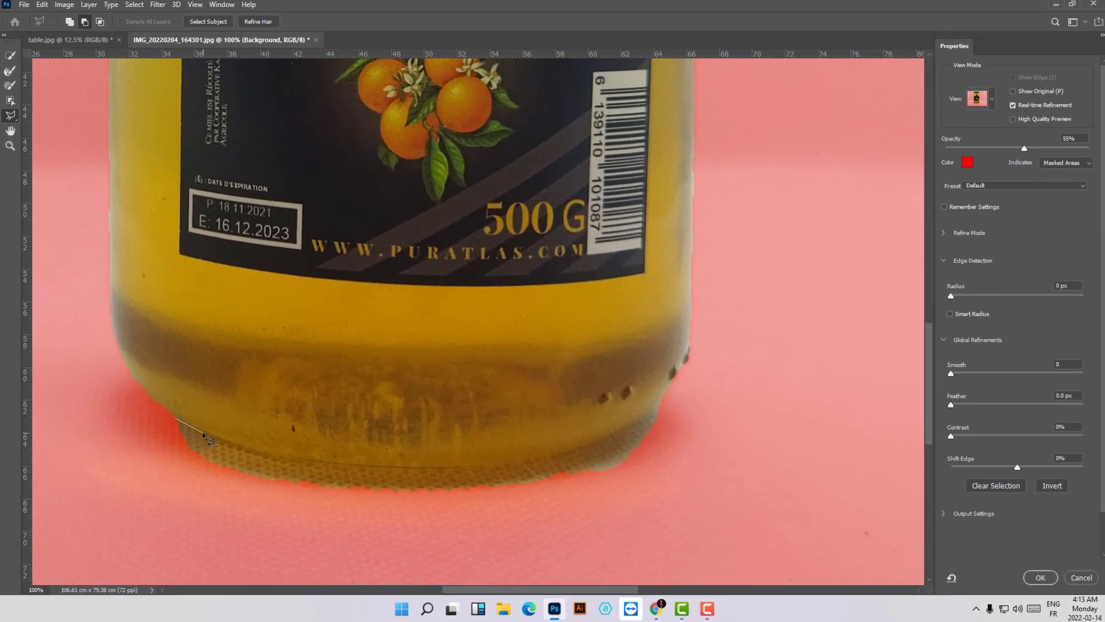
{"action": "left_click", "coordinate": [198, 419]}
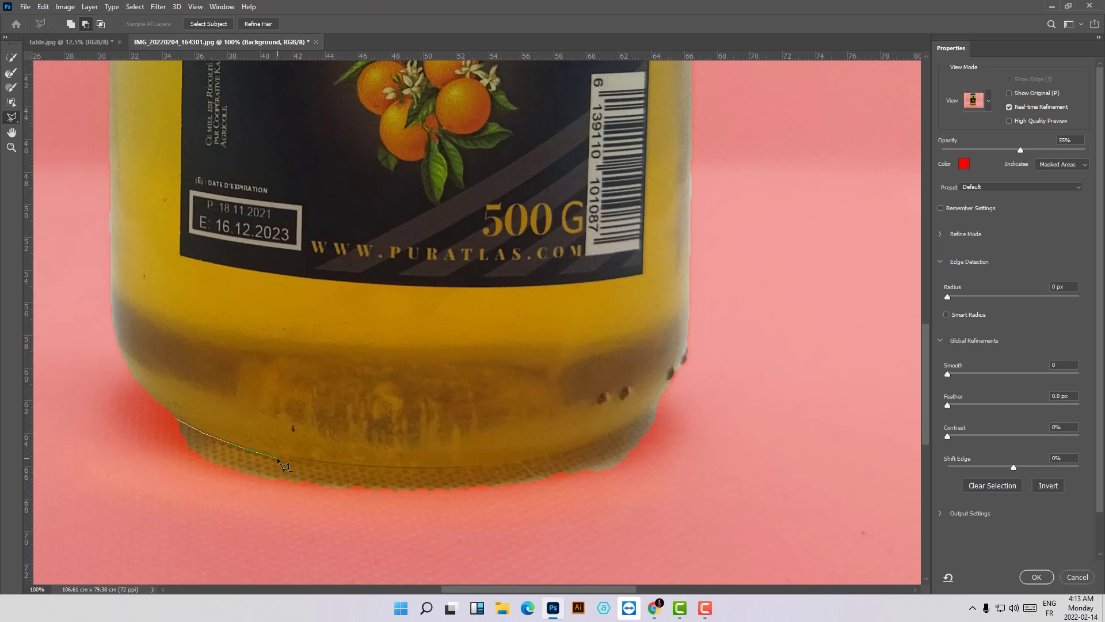
{"action": "left_click", "coordinate": [326, 462]}
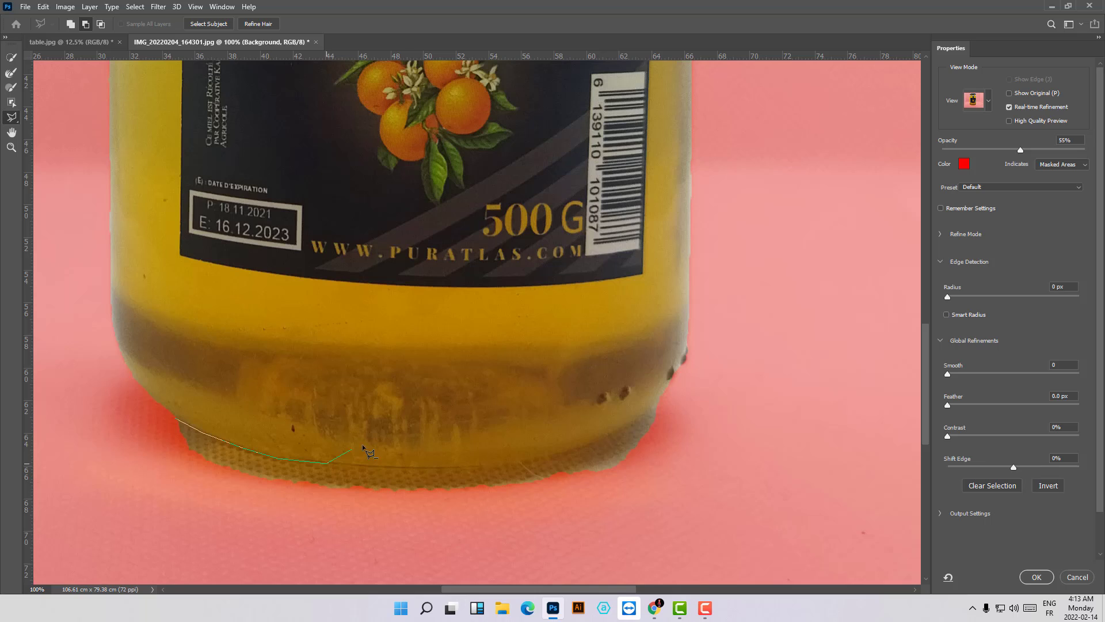
{"action": "left_click", "coordinate": [424, 467]}
{"action": "left_click", "coordinate": [629, 423]}
{"action": "left_click", "coordinate": [667, 391]}
{"action": "left_click", "coordinate": [676, 453]}
{"action": "left_click", "coordinate": [392, 522]}
{"action": "left_click", "coordinate": [100, 480]}
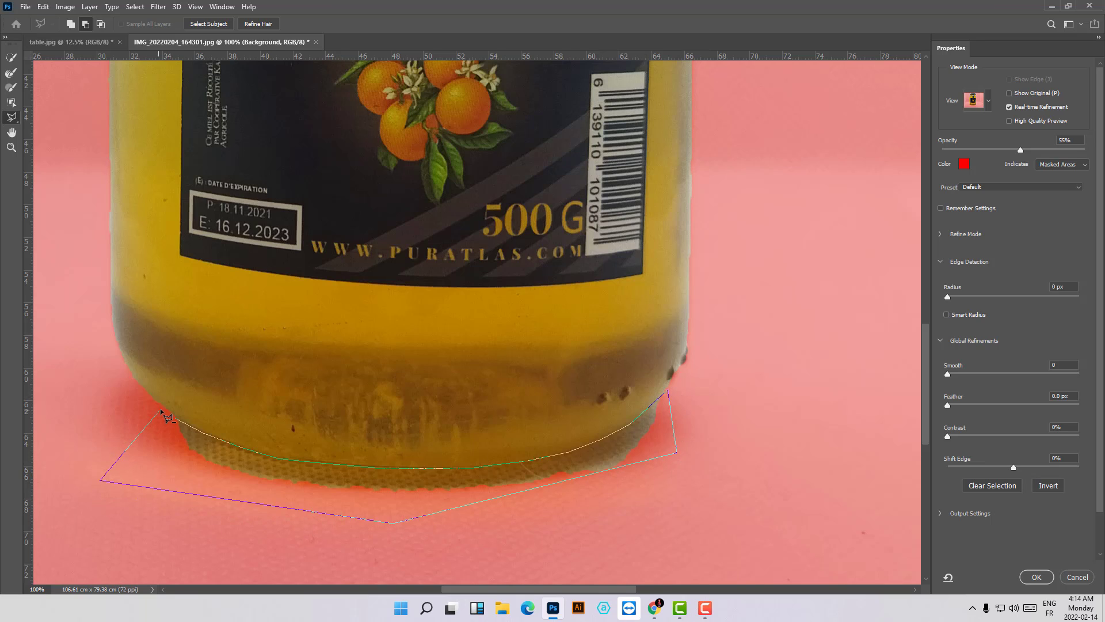
{"action": "left_click", "coordinate": [173, 416]}
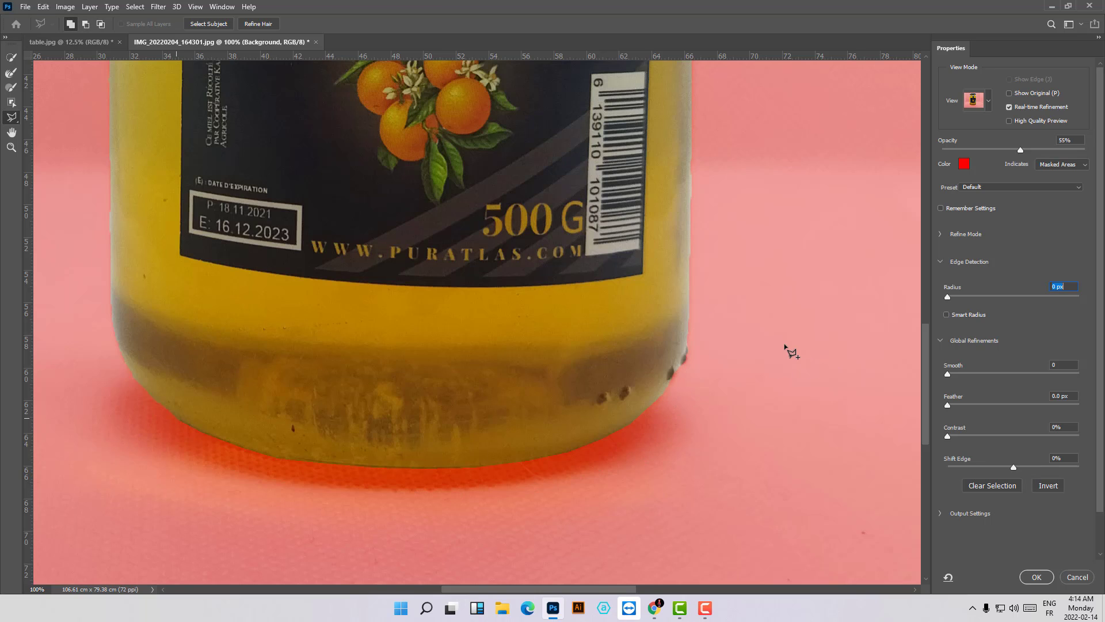
- Refine the jar selection's edge with a radius of 1 px, smooth 11 and feather 1.4 px
{"action": "key", "text": "ctrl+minus"}
{"action": "key", "text": "ctrl+minus"}
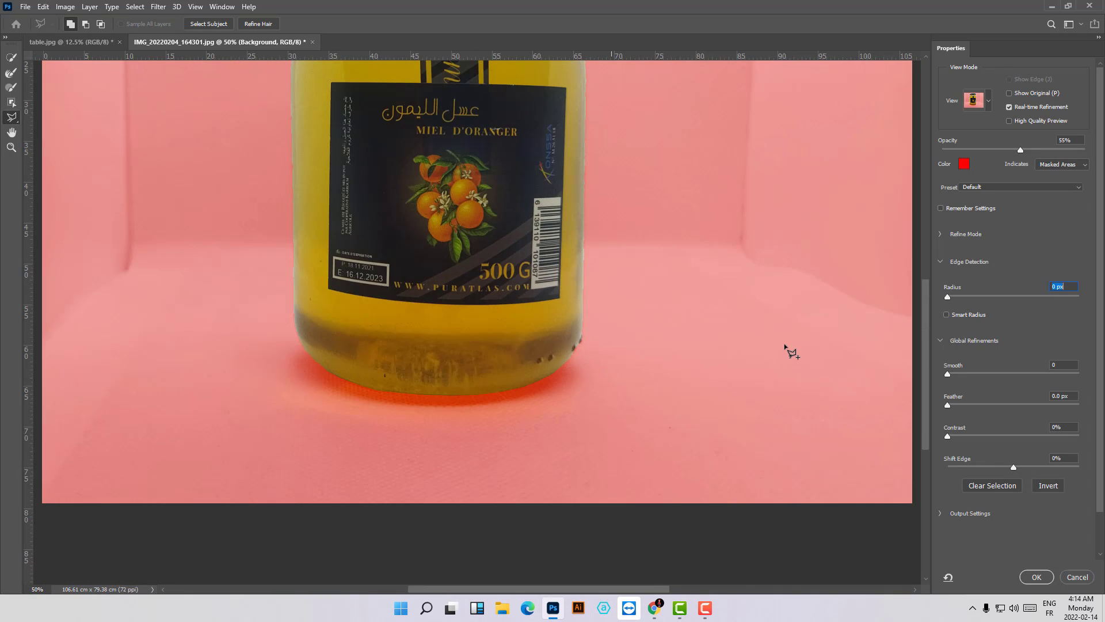
{"action": "key", "text": "ctrl+minus"}
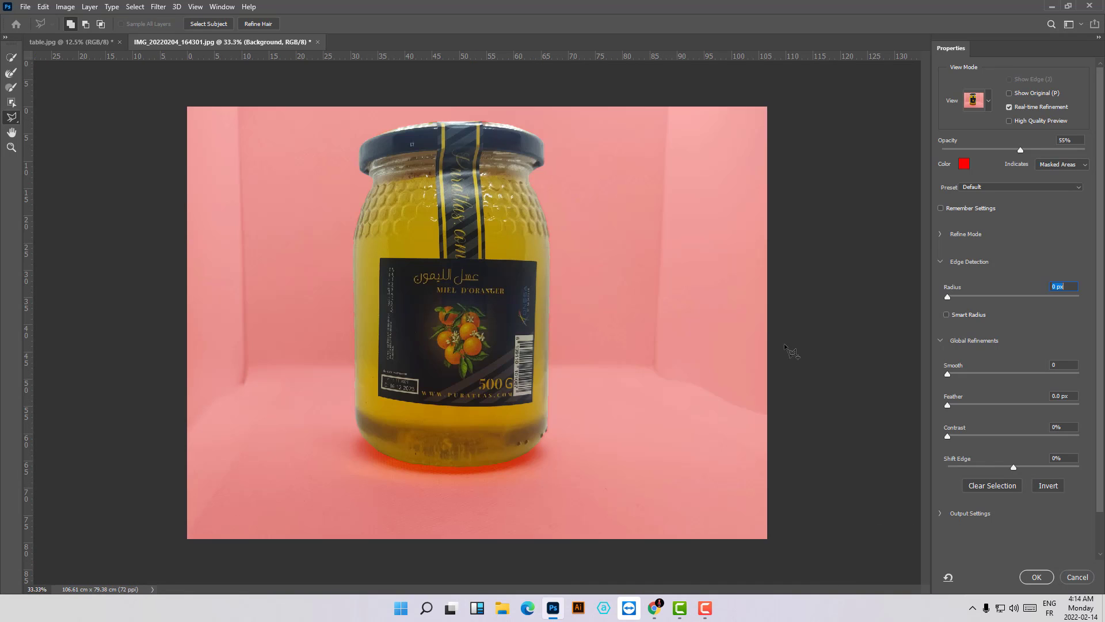
{"action": "key", "text": "ctrl+plus"}
{"action": "key", "text": "ctrl+plus"}
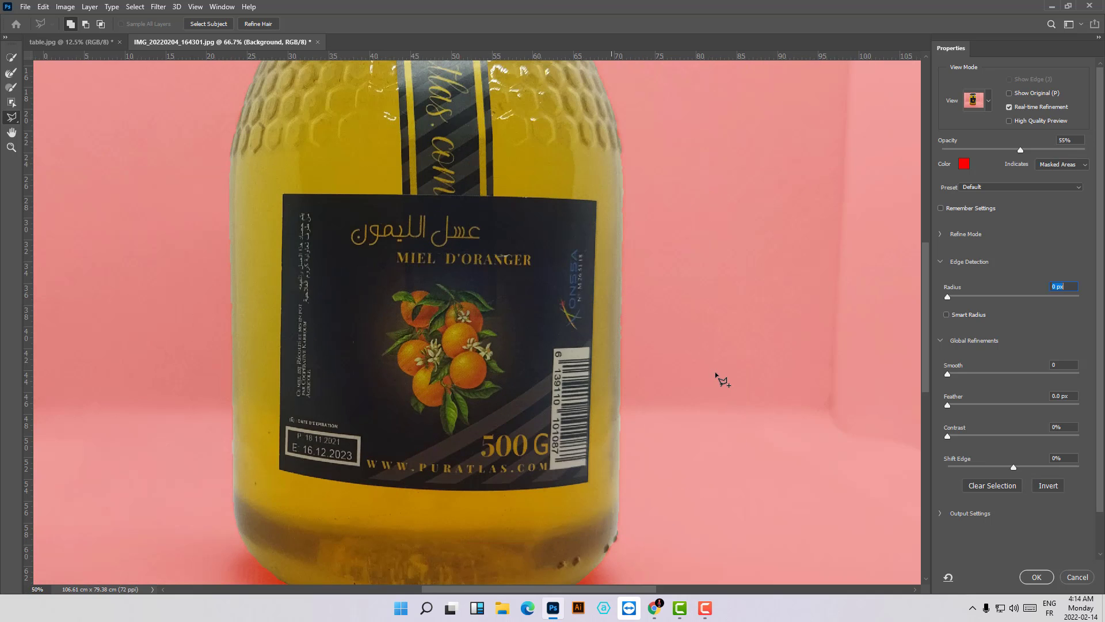
{"action": "key", "text": "ctrl+minus"}
{"action": "key", "text": "ctrl+minus"}
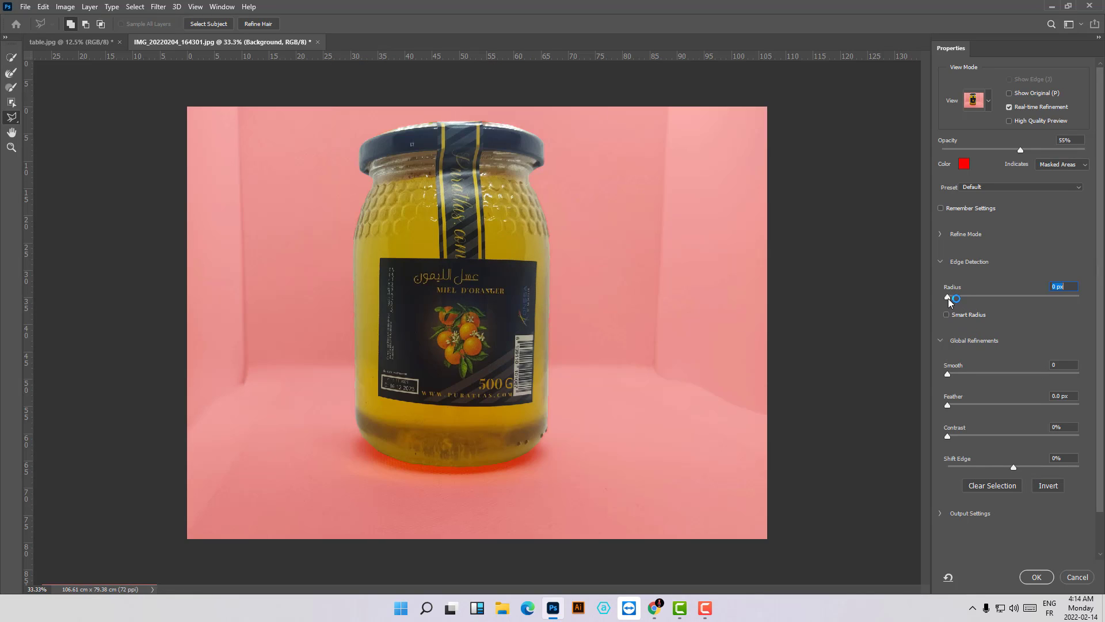
{"action": "left_click_drag", "start_coordinate": [948, 297], "coordinate": [957, 298]}
{"action": "left_click_drag", "start_coordinate": [948, 374], "coordinate": [962, 376]}
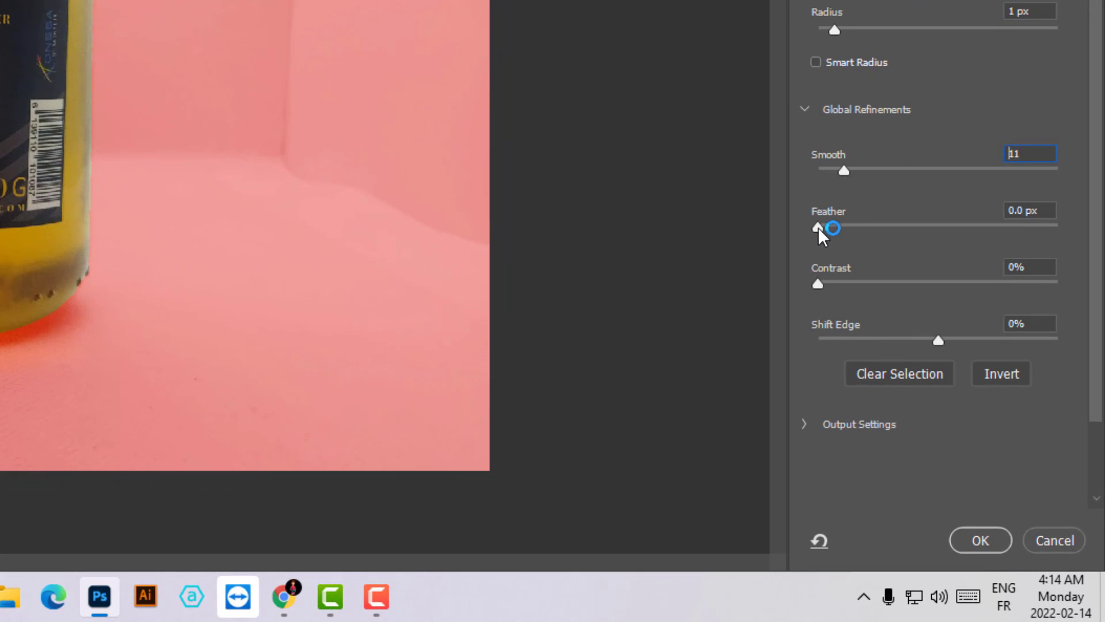
{"action": "left_click_drag", "start_coordinate": [817, 227], "coordinate": [836, 228]}
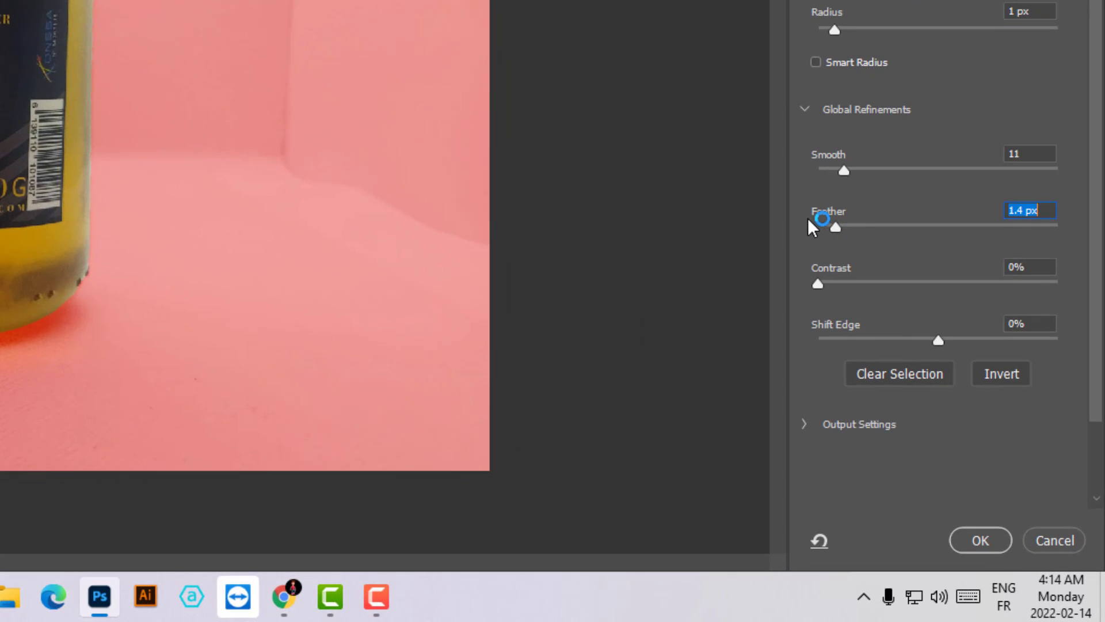
- Inspect the jar's edge up close and set the feather to 2.2 px and smooth to 16
{"action": "key", "text": "ctrl+plus"}
{"action": "key", "text": "ctrl+plus"}
{"action": "key", "text": "ctrl+plus"}
{"action": "key", "text": "ctrl+plus"}
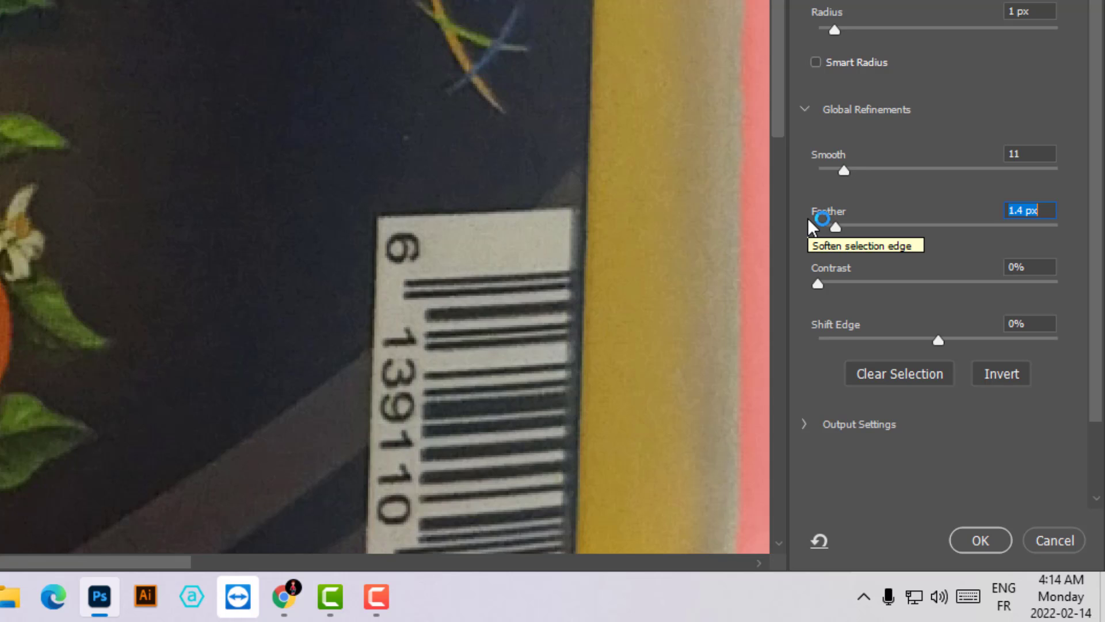
{"action": "key", "text": "ctrl+minus"}
{"action": "key", "text": "ctrl+minus"}
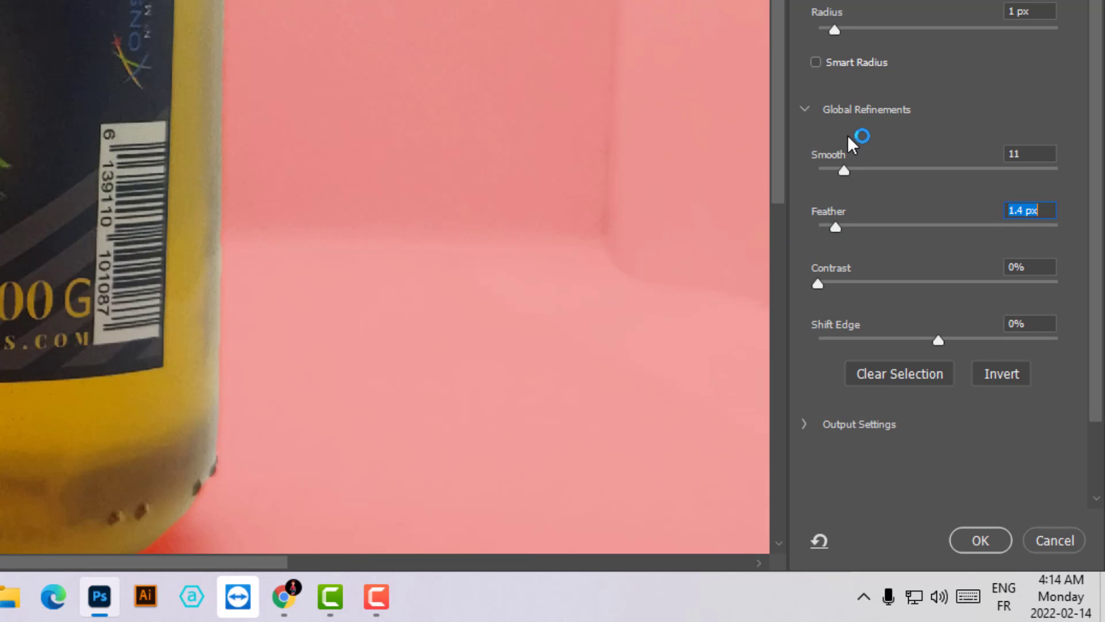
{"action": "left_click_drag", "start_coordinate": [779, 159], "coordinate": [785, 101]}
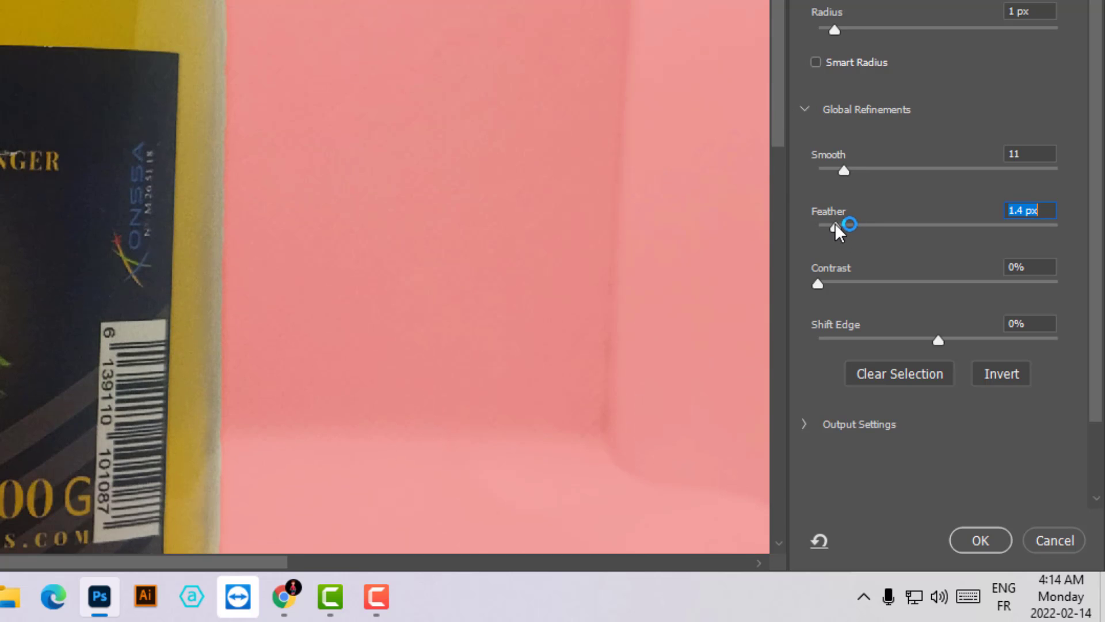
{"action": "left_click_drag", "start_coordinate": [835, 223], "coordinate": [847, 222]}
{"action": "left_click_drag", "start_coordinate": [845, 168], "coordinate": [858, 171]}
{"action": "left_click", "coordinate": [857, 170]}
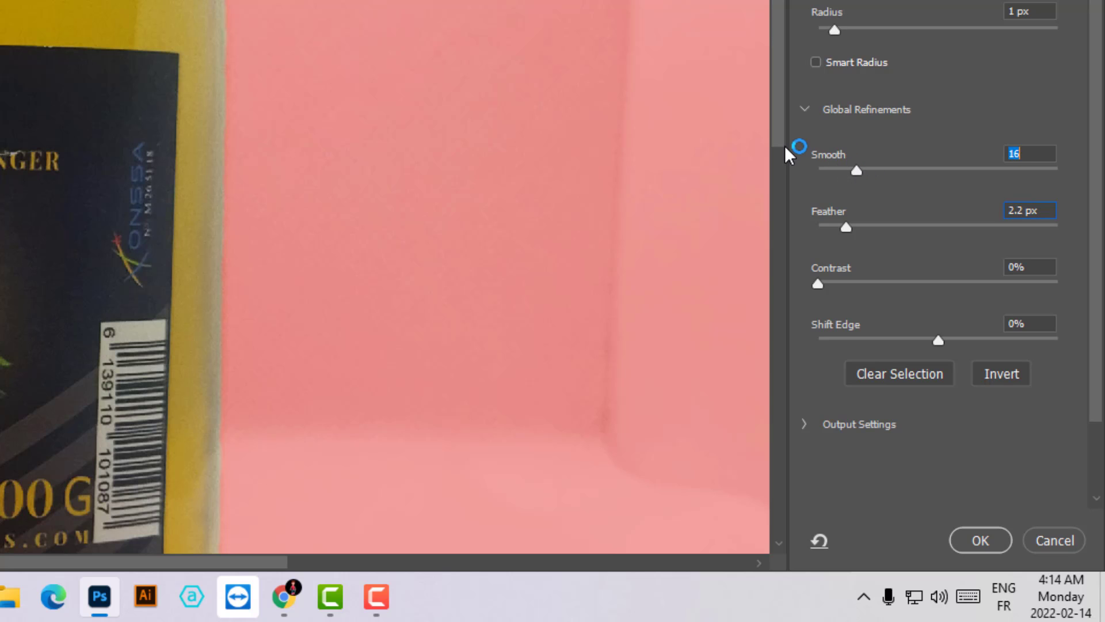
- Check the refined jar edge, accept the Select and Mask refinement, and mask out the photo's background with a layer mask
{"action": "key", "text": "ctrl+minus"}
{"action": "key", "text": "ctrl+plus"}
{"action": "key", "text": "ctrl+plus"}
{"action": "key", "text": "ctrl+plus"}
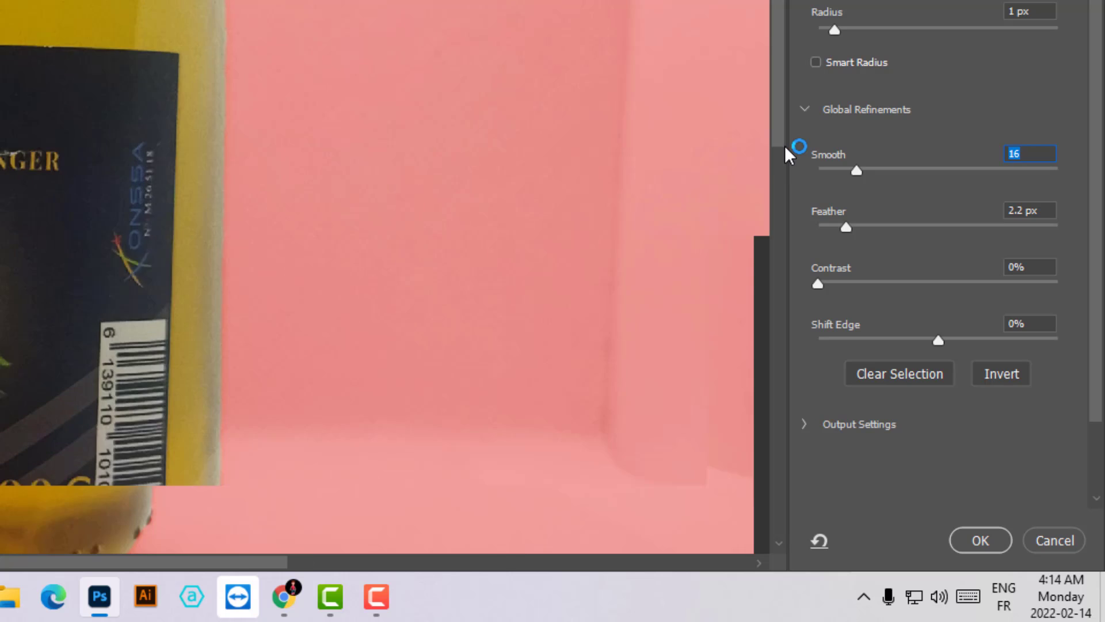
{"action": "key", "text": "ctrl+minus"}
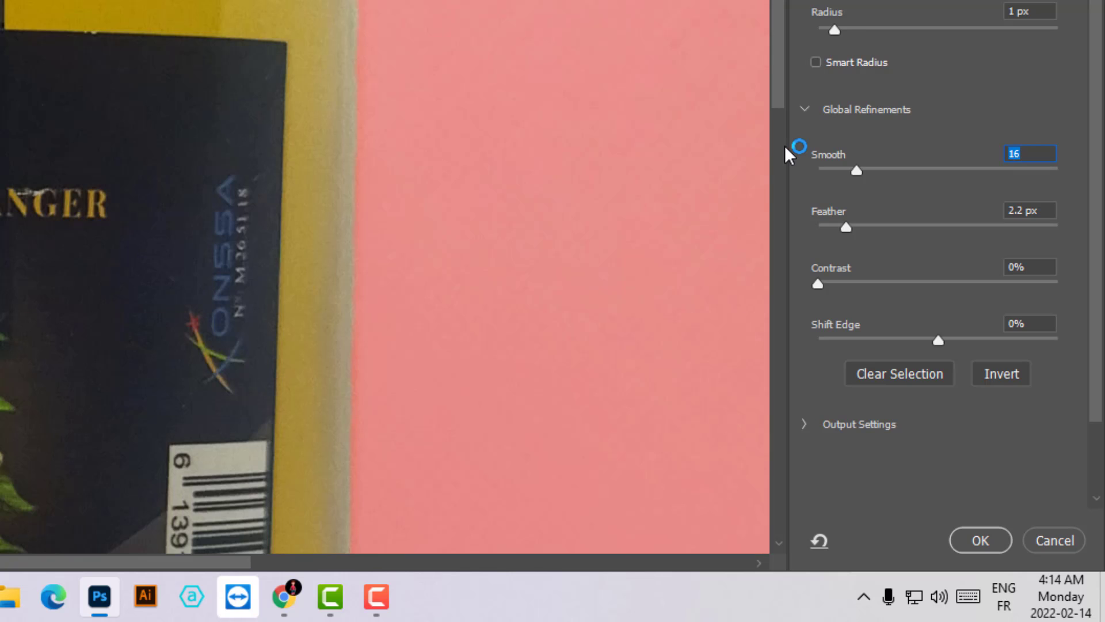
{"action": "left_click_drag", "start_coordinate": [219, 562], "coordinate": [259, 562]}
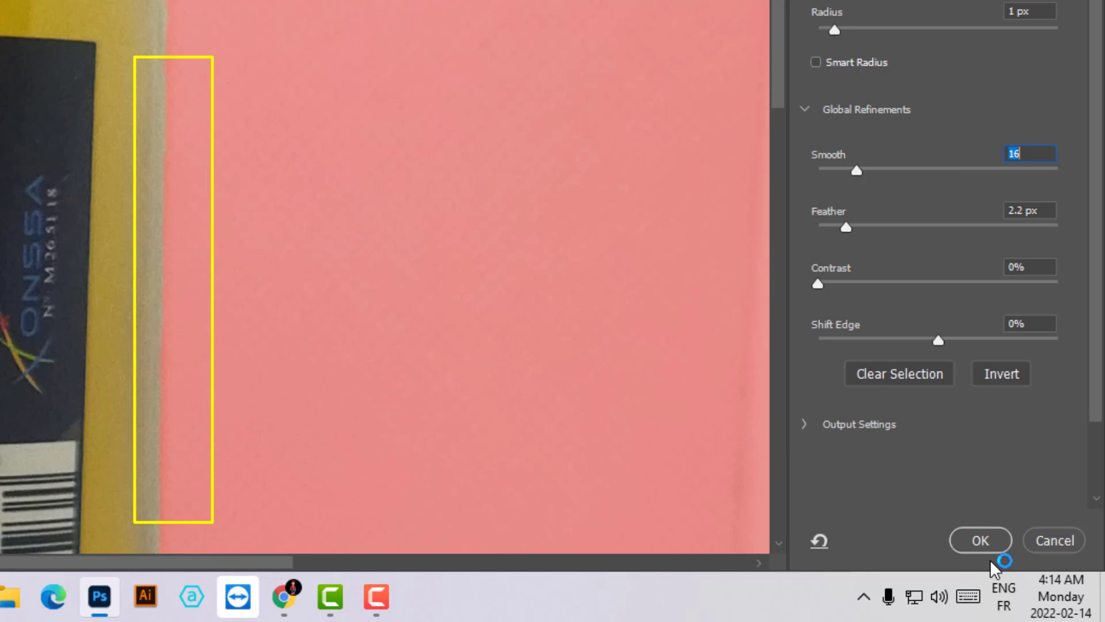
{"action": "left_click", "coordinate": [990, 544]}
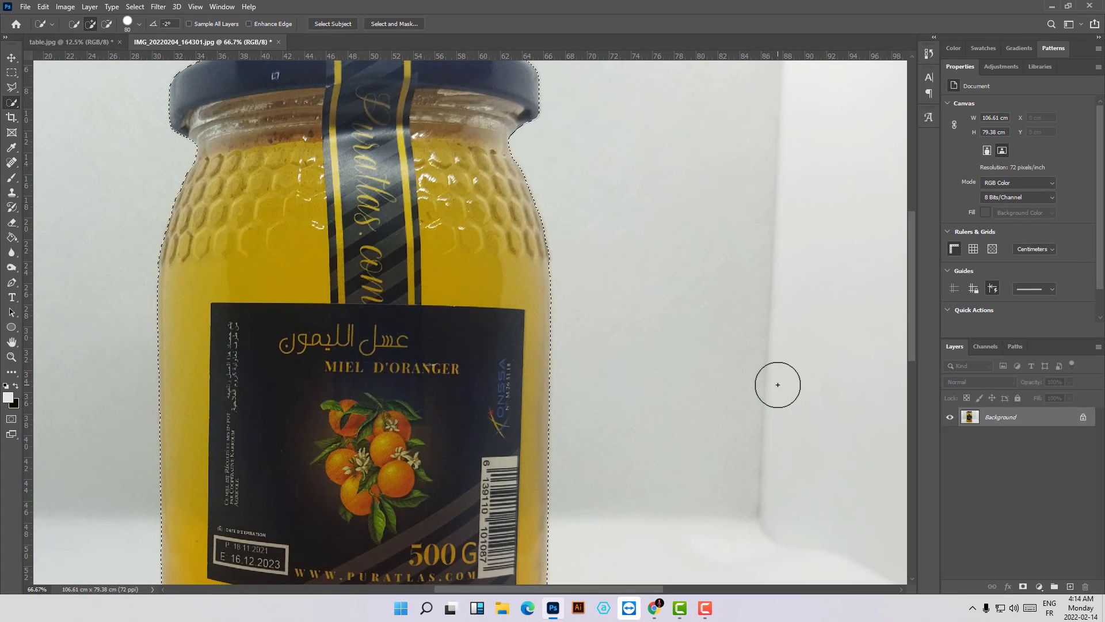
{"action": "key", "text": "ctrl+minus"}
{"action": "key", "text": "ctrl+minus"}
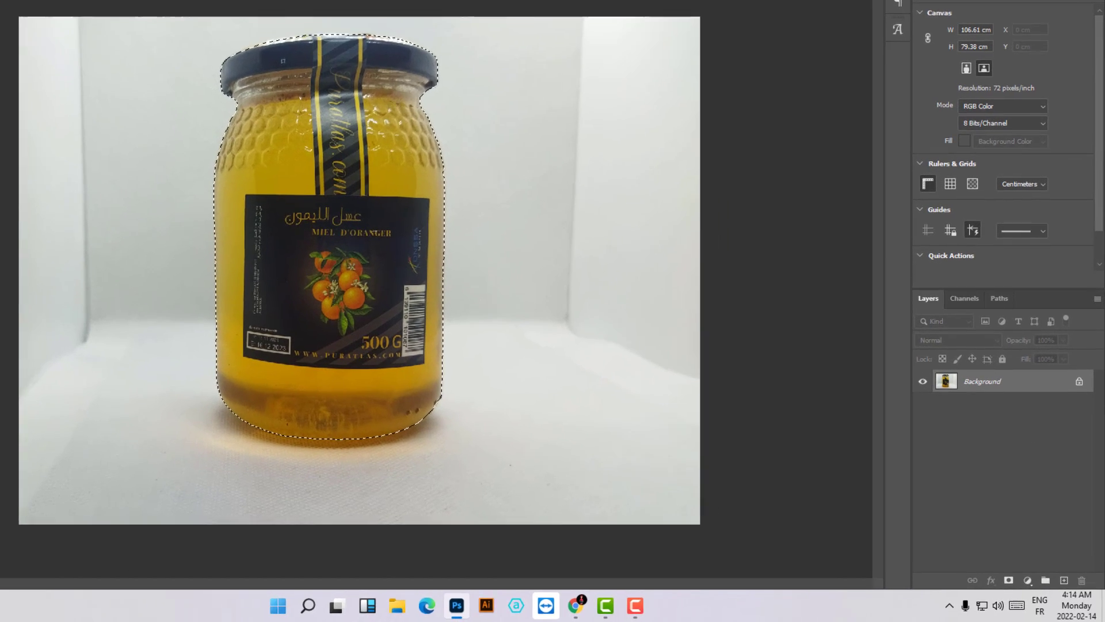
{"action": "left_click", "coordinate": [1004, 580]}
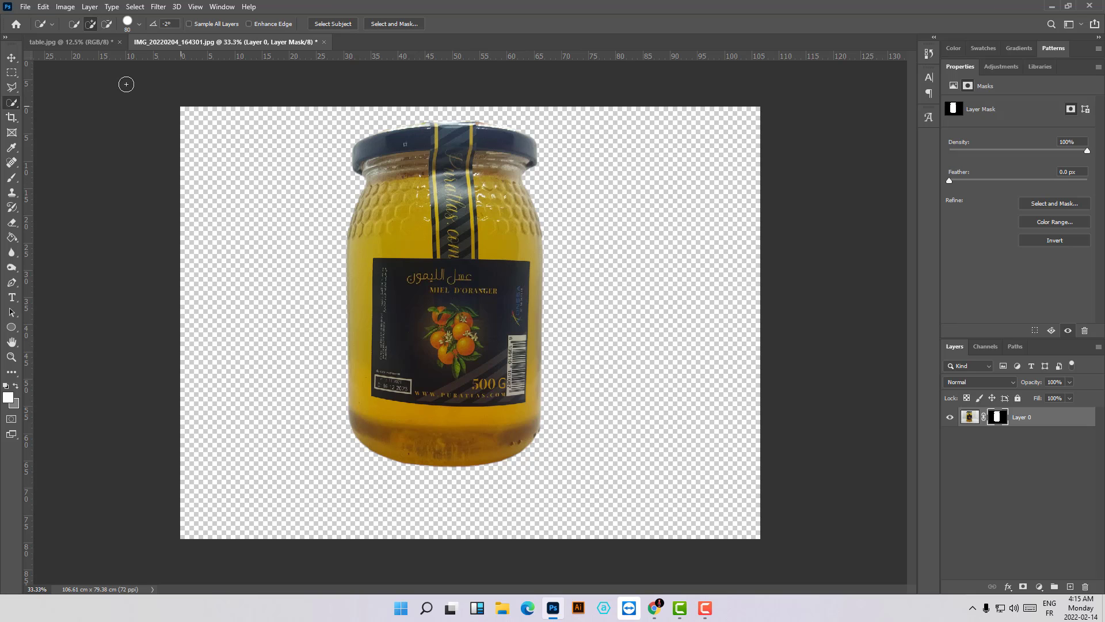
- Move the masked jar into the table.jpg document and place it on the left part of the wooden table
{"action": "left_click", "coordinate": [11, 58]}
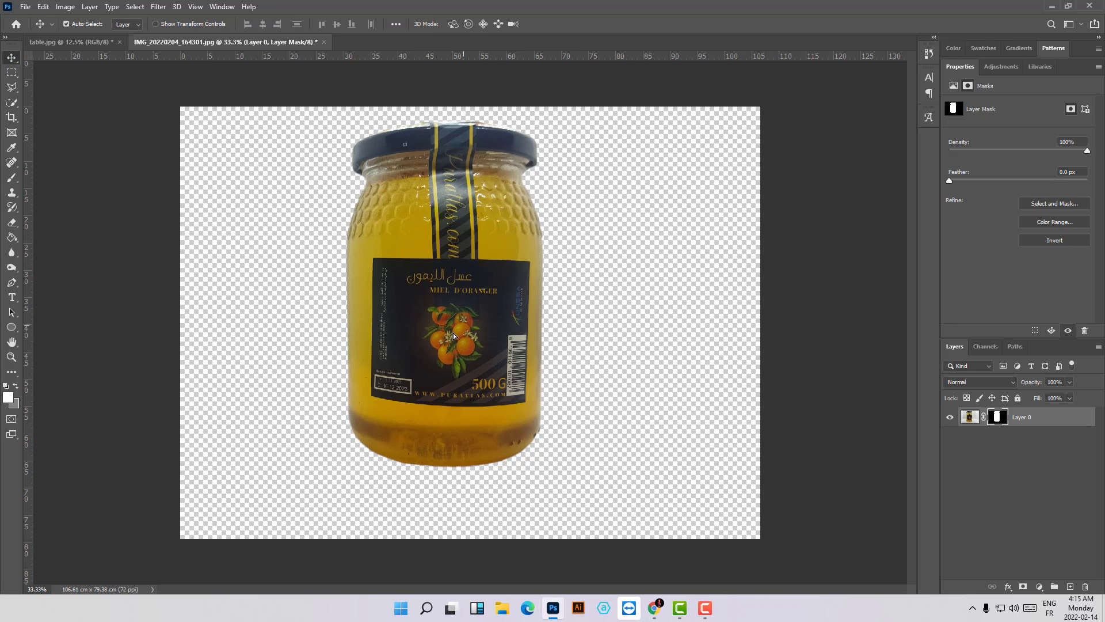
{"action": "left_click_drag", "start_coordinate": [454, 336], "coordinate": [353, 415]}
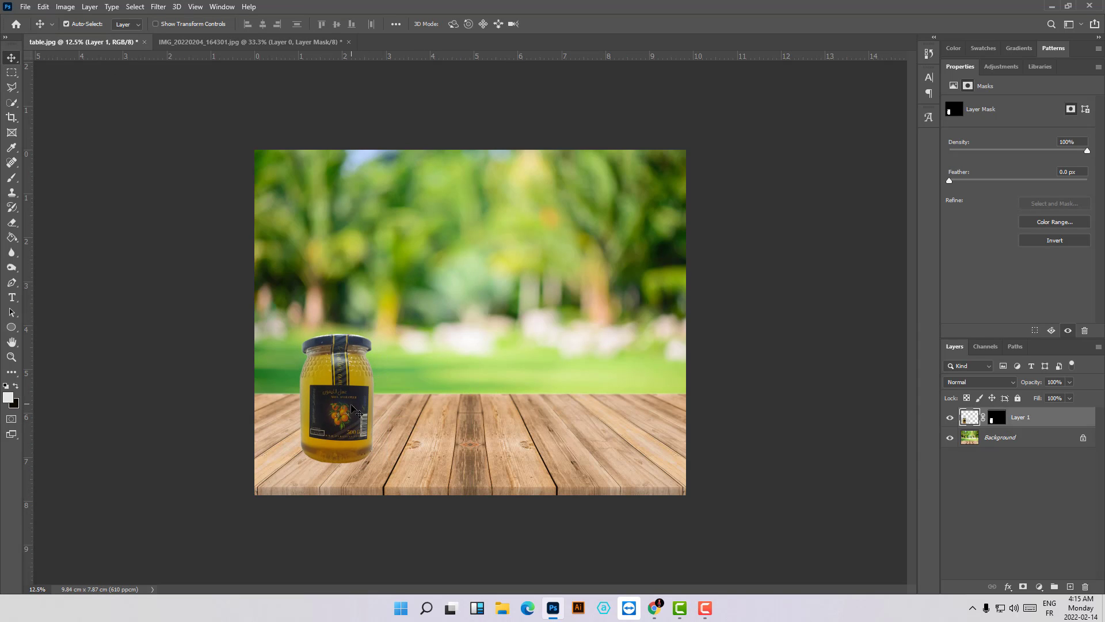
- Scale the jar proportionally to about 182% and position it standing on the left part of the wooden table
{"action": "key", "text": "ctrl"}
{"action": "key", "text": "ctrl+t"}
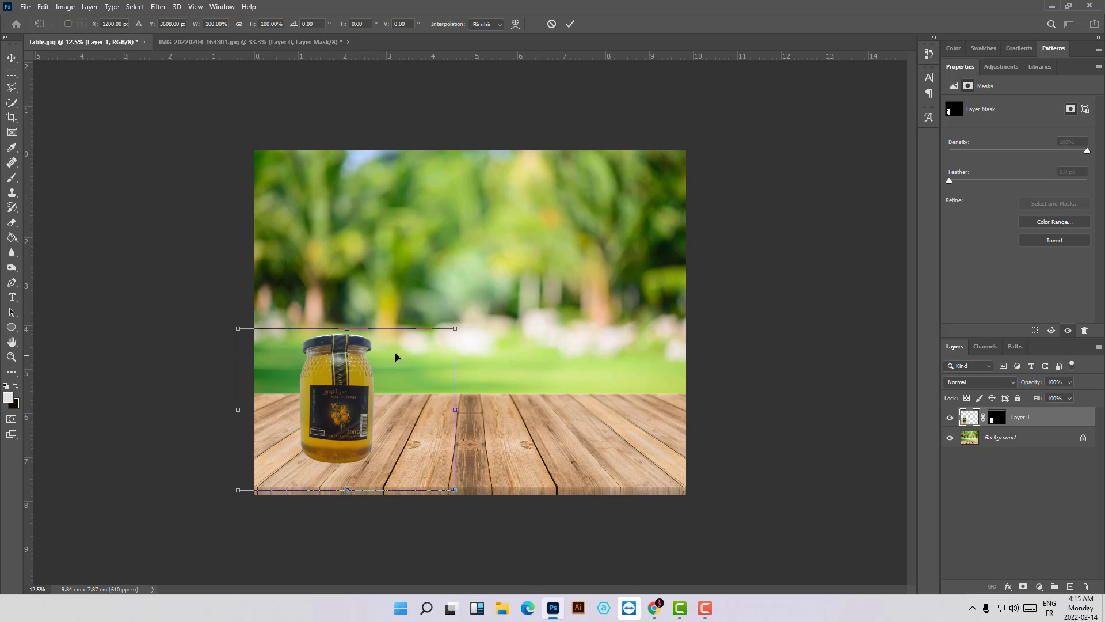
{"action": "left_click_drag", "start_coordinate": [455, 328], "coordinate": [683, 125]}
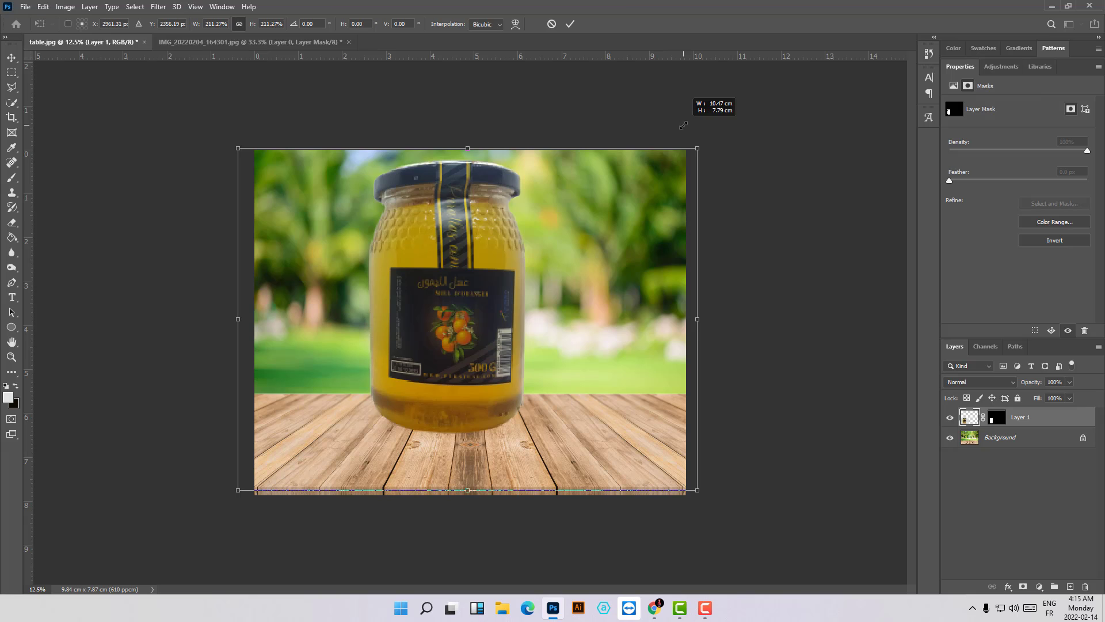
{"action": "left_click_drag", "start_coordinate": [457, 330], "coordinate": [398, 363]}
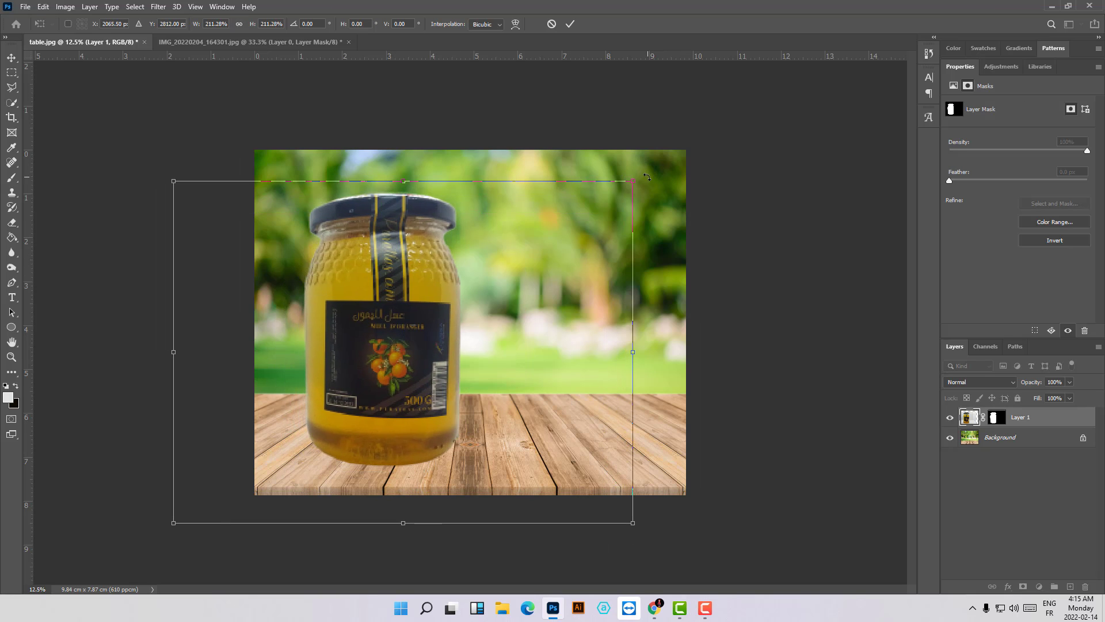
{"action": "left_click_drag", "start_coordinate": [635, 183], "coordinate": [575, 228]}
{"action": "left_click_drag", "start_coordinate": [402, 396], "coordinate": [434, 380]}
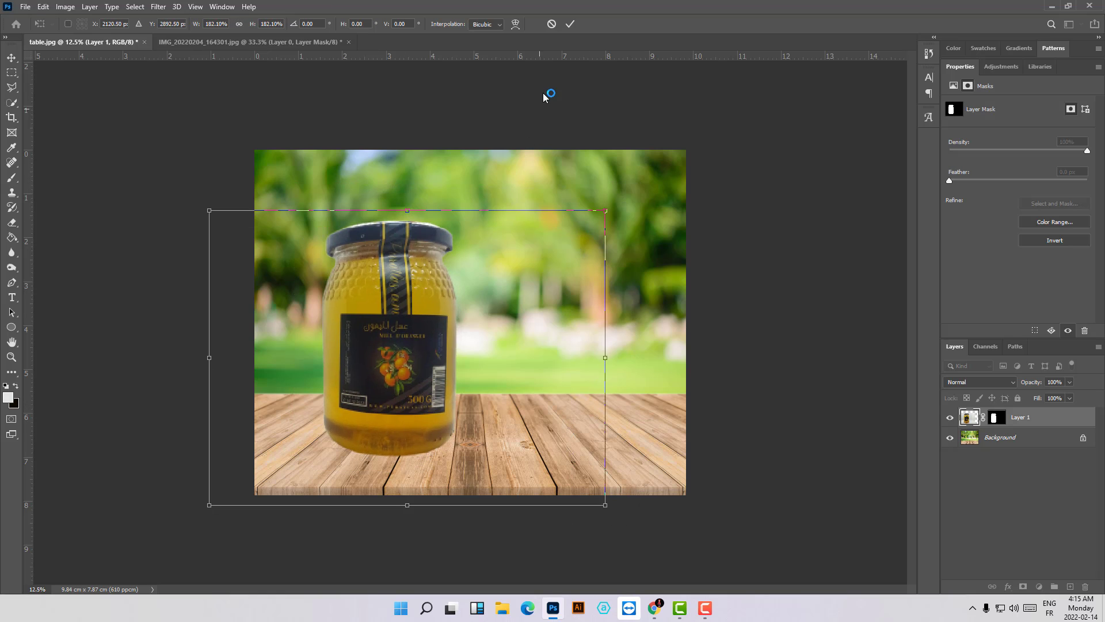
{"action": "left_click", "coordinate": [570, 26]}
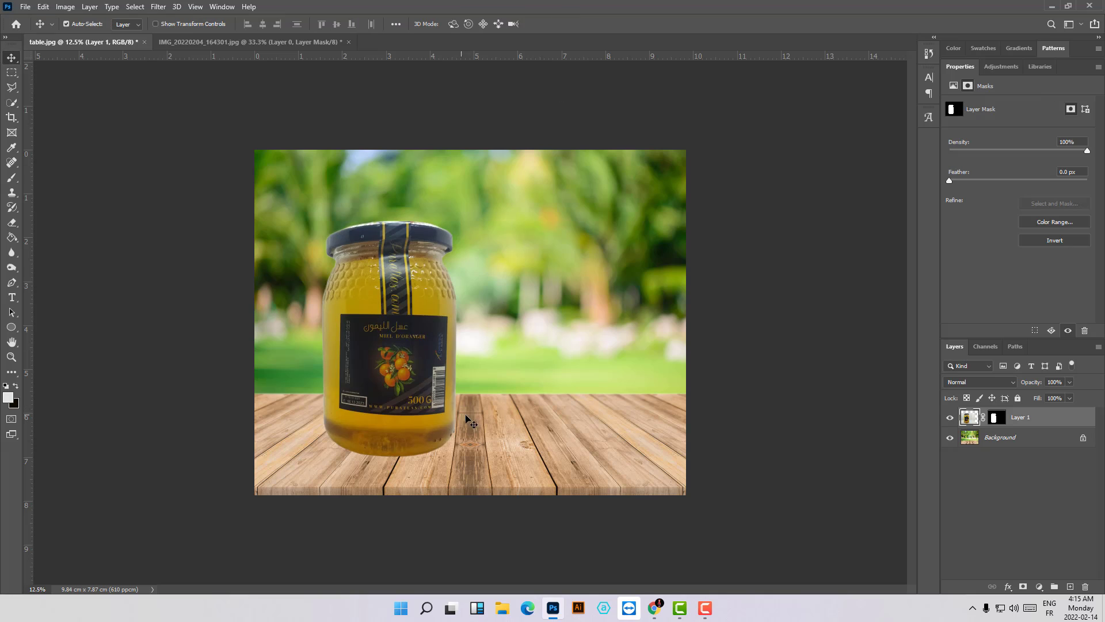
{"action": "left_click_drag", "start_coordinate": [398, 411], "coordinate": [396, 410]}
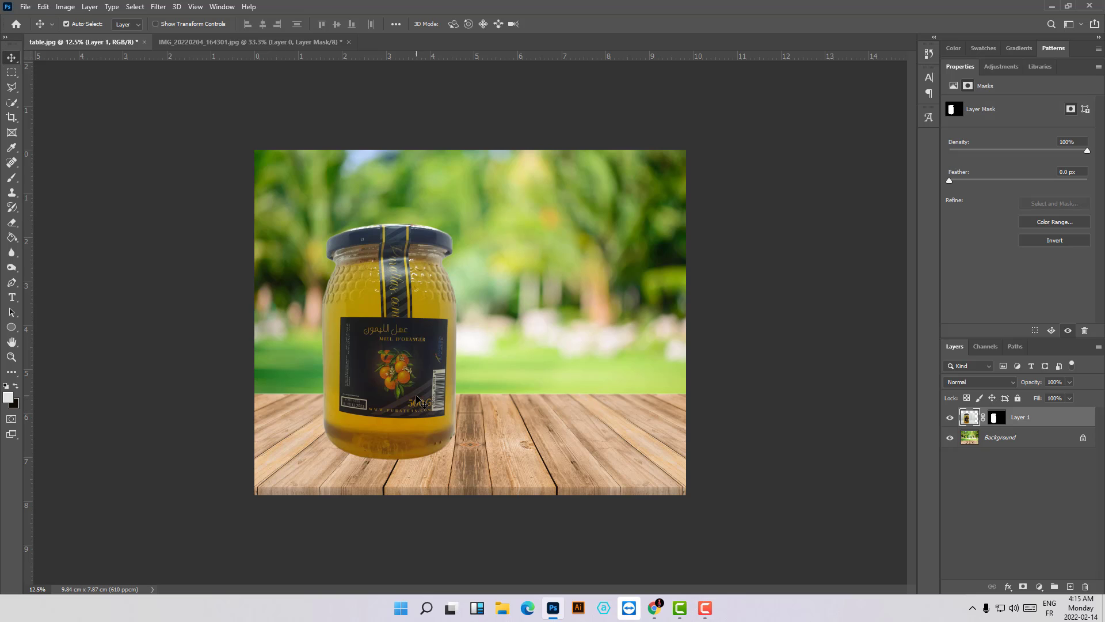
{"action": "left_click_drag", "start_coordinate": [415, 395], "coordinate": [406, 394]}
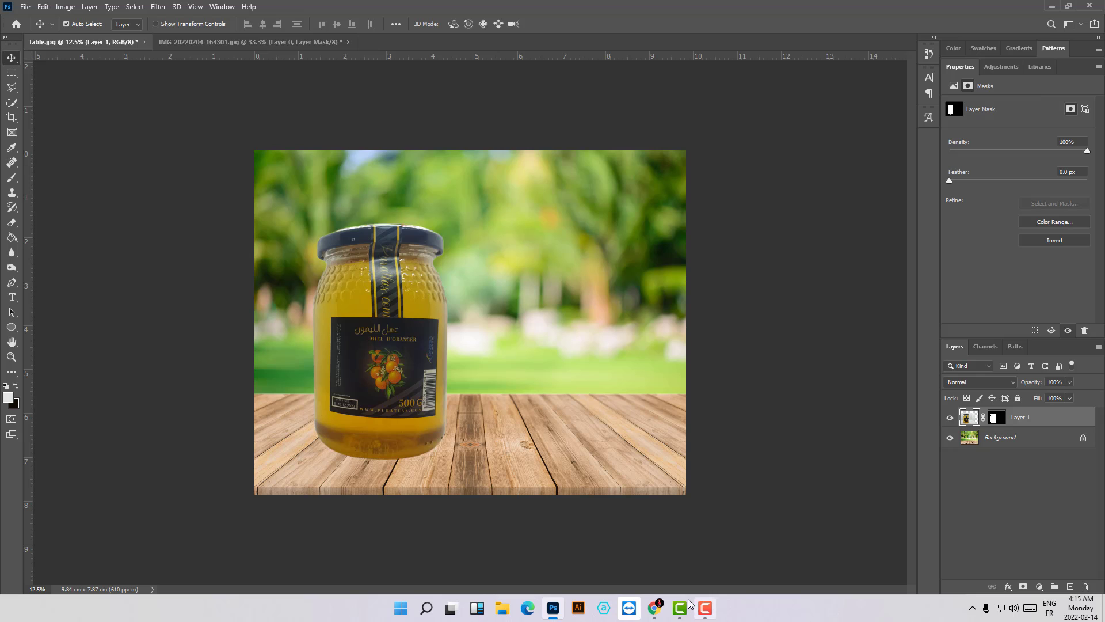
- Switch to Chrome, search Google Images for "orange png" in a new tab, and choose the pngwing.com orange slices result
{"action": "mouse_move", "coordinate": [648, 614]}
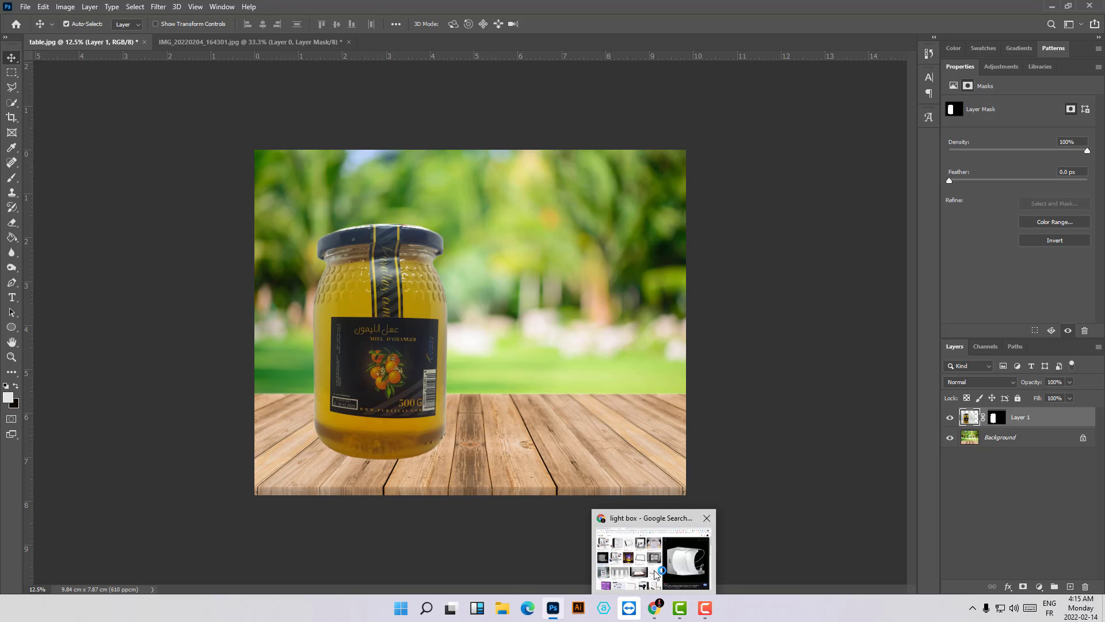
{"action": "mouse_move", "coordinate": [648, 561]}
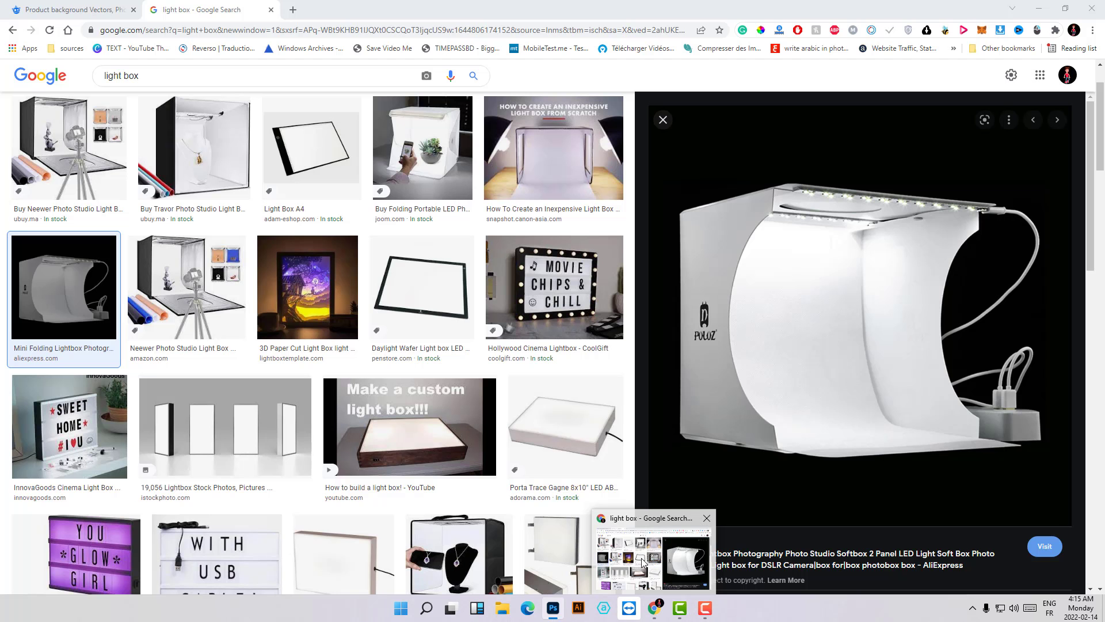
{"action": "left_click", "coordinate": [643, 562]}
{"action": "left_click", "coordinate": [293, 9]}
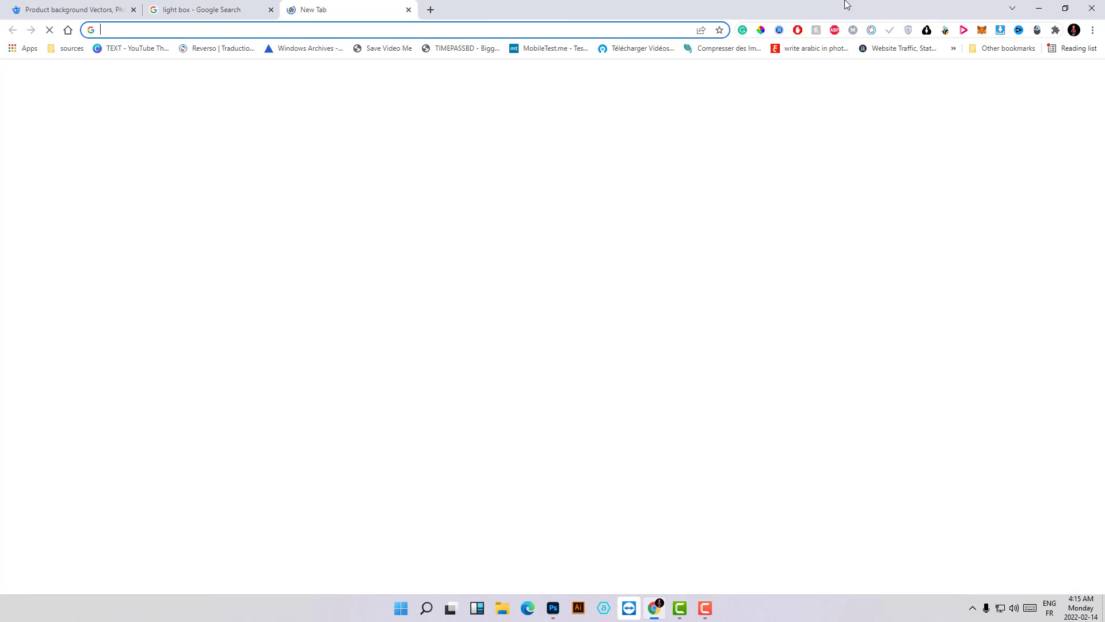
{"action": "type", "text": "orang"}
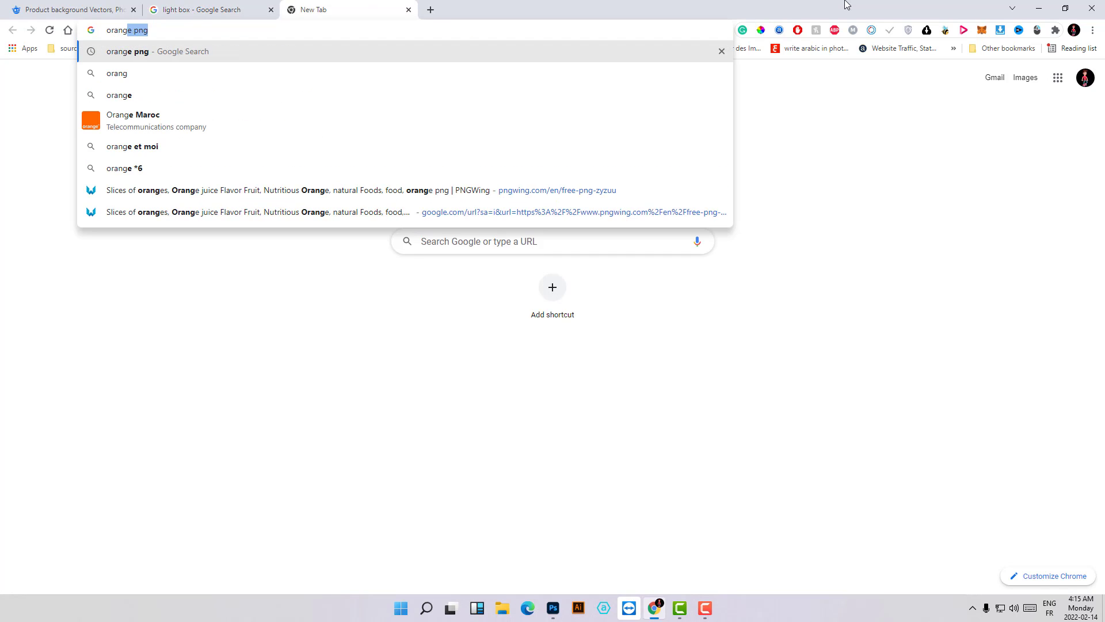
{"action": "key", "text": "Return"}
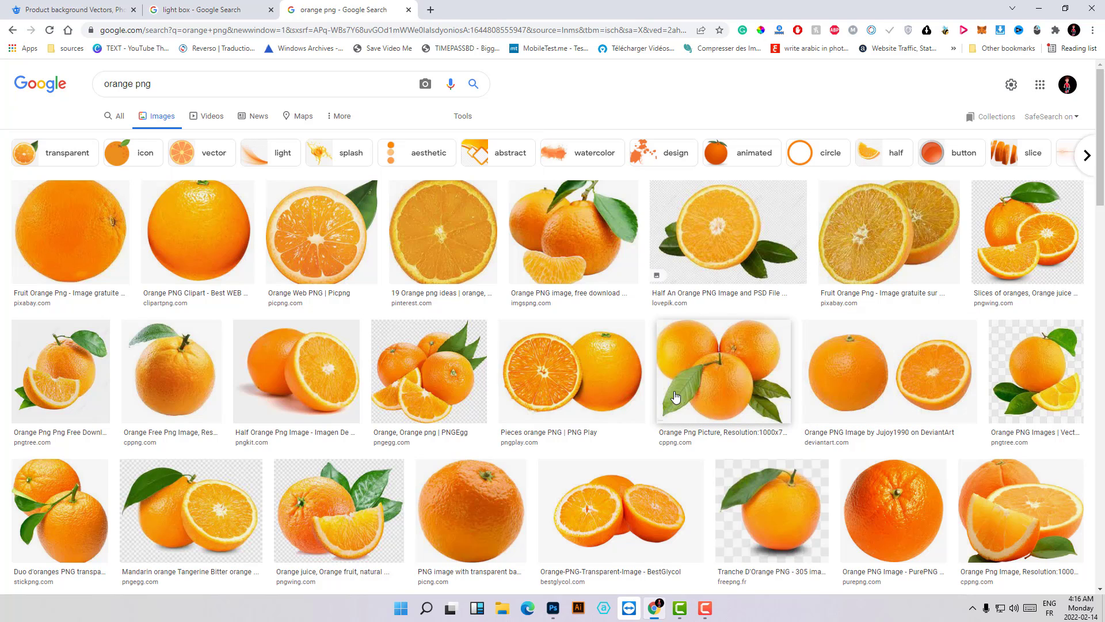
{"action": "left_click", "coordinate": [984, 249]}
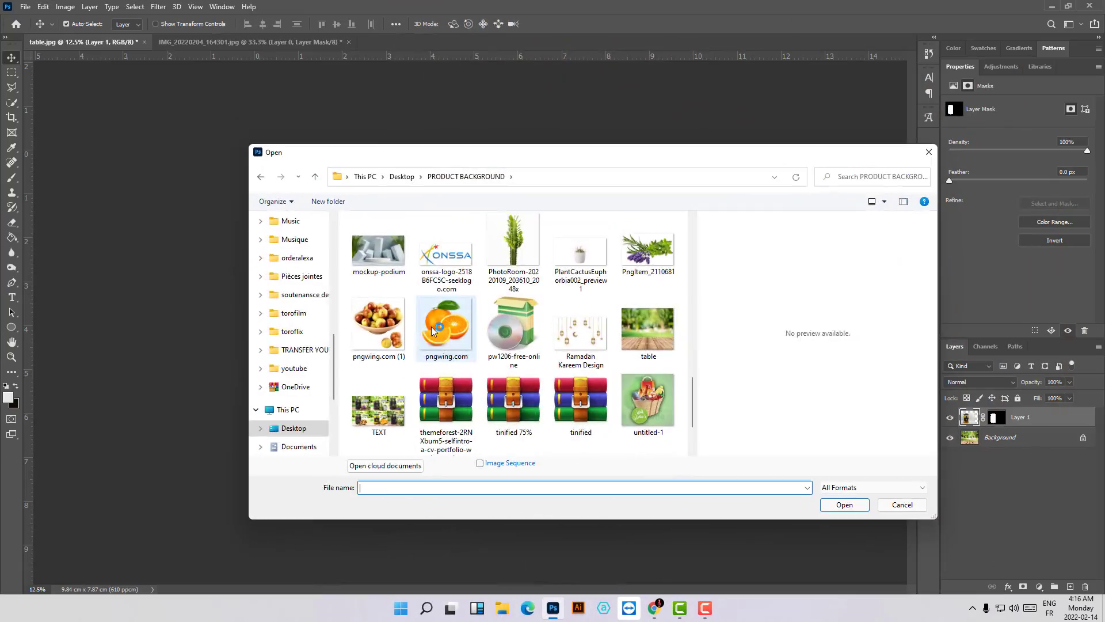
- Open the pngwing.com orange image in Photoshop and select the gray shadows beneath the oranges with the Quick Selection tool
{"action": "double_click", "coordinate": [434, 328]}
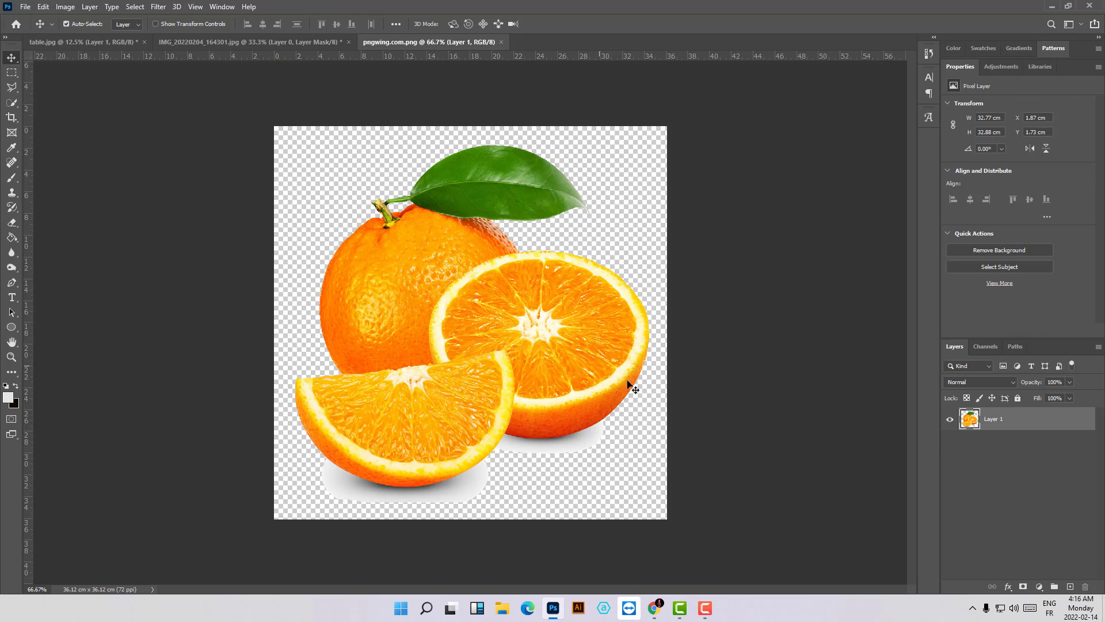
{"action": "left_click_drag", "start_coordinate": [521, 352], "coordinate": [530, 346]}
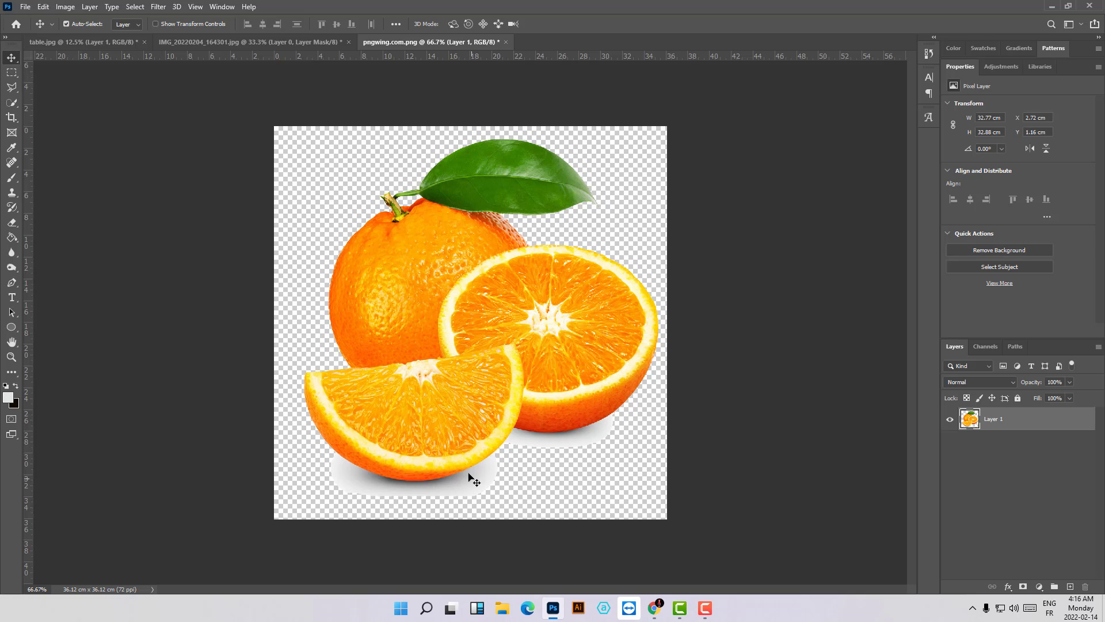
{"action": "left_click", "coordinate": [11, 101]}
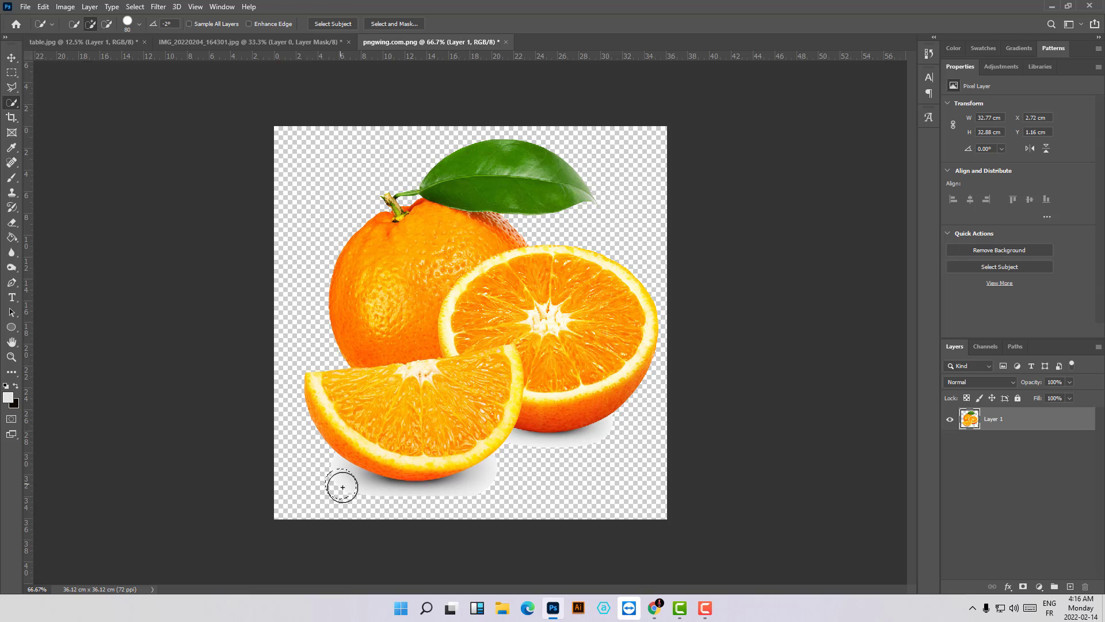
{"action": "mouse_move", "coordinate": [342, 487]}
{"action": "left_mouse_down"}
{"action": "mouse_move", "coordinate": [482, 496]}
{"action": "mouse_move", "coordinate": [518, 488]}
{"action": "mouse_move", "coordinate": [503, 481]}
{"action": "mouse_move", "coordinate": [522, 466]}
{"action": "mouse_move", "coordinate": [618, 475]}
{"action": "mouse_move", "coordinate": [567, 476]}
{"action": "left_mouse_up"}
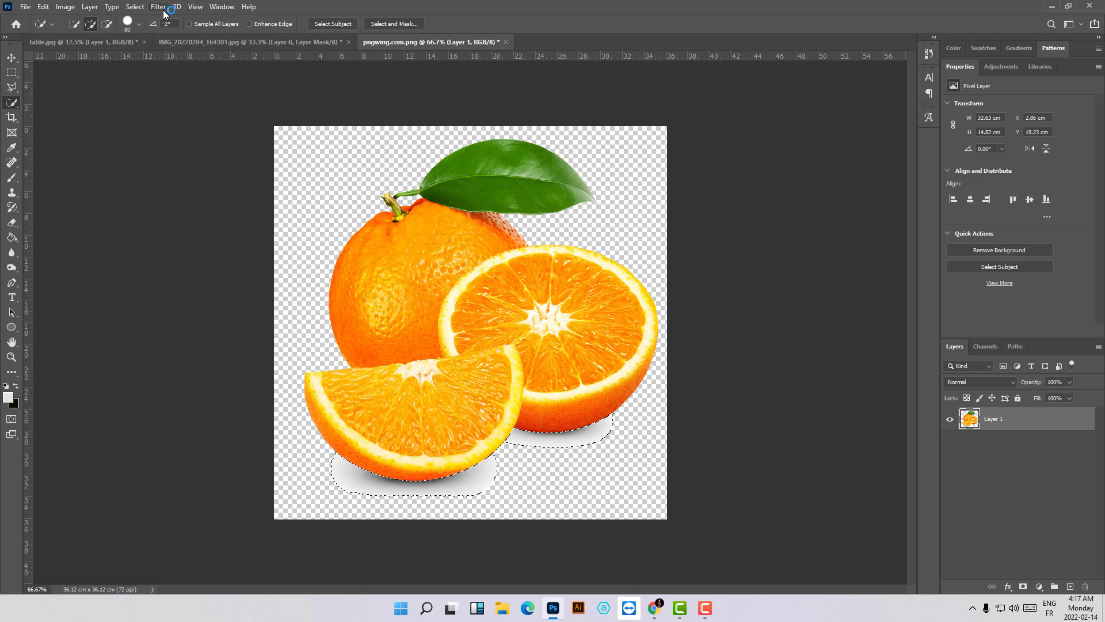
- Narrow the selection by sampling several shadow tones with Color Range, delete the shadows under the oranges, and clear the selection
{"action": "left_click", "coordinate": [135, 7]}
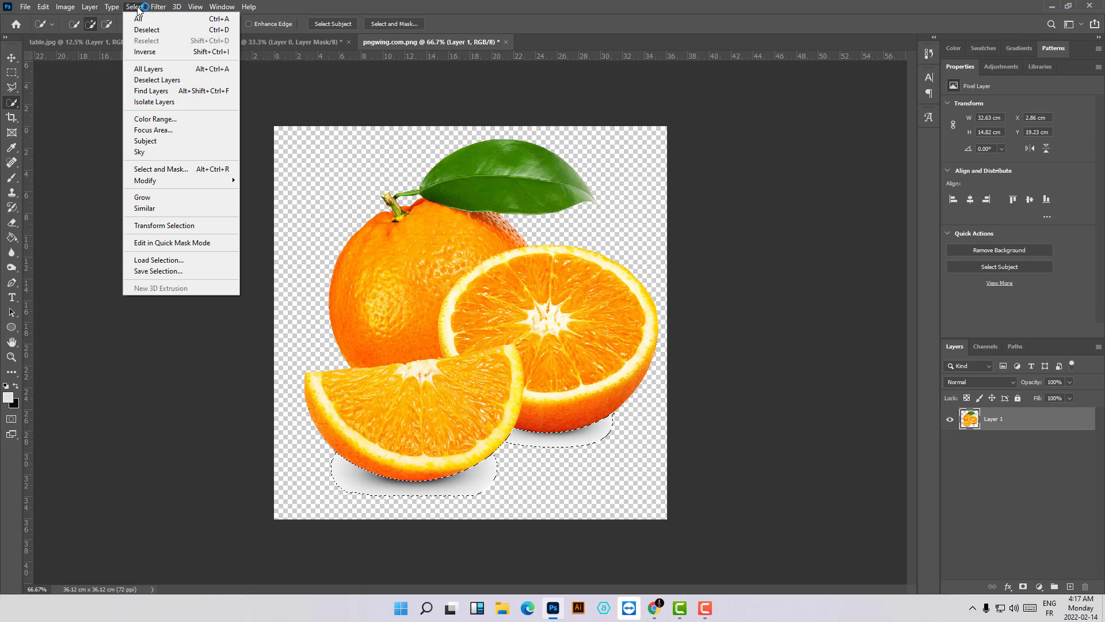
{"action": "left_click", "coordinate": [166, 123]}
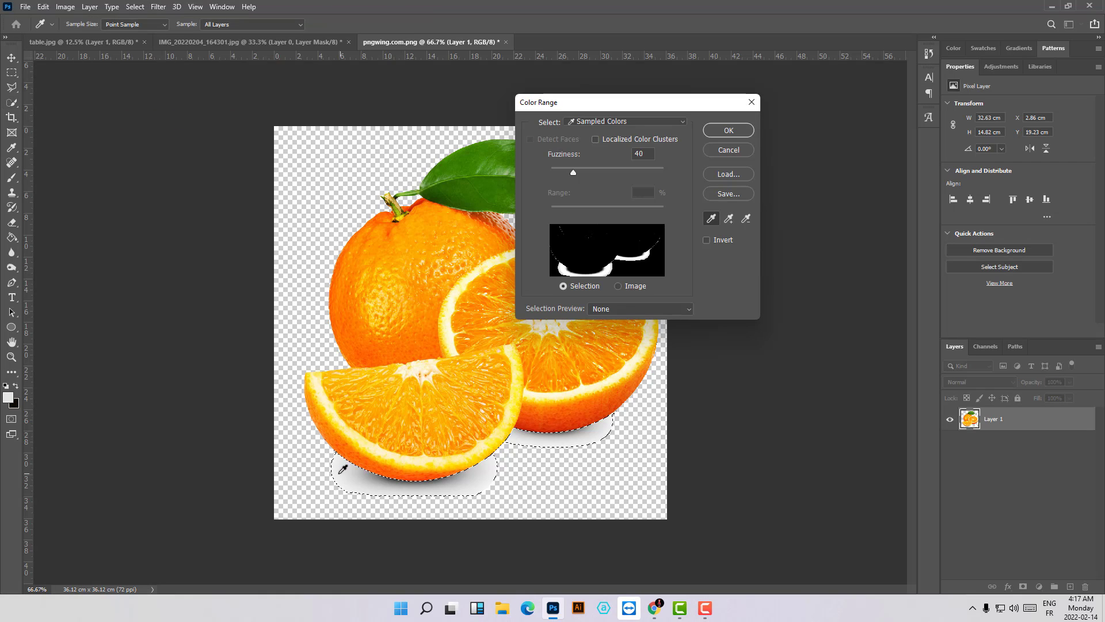
{"action": "left_click", "coordinate": [379, 470]}
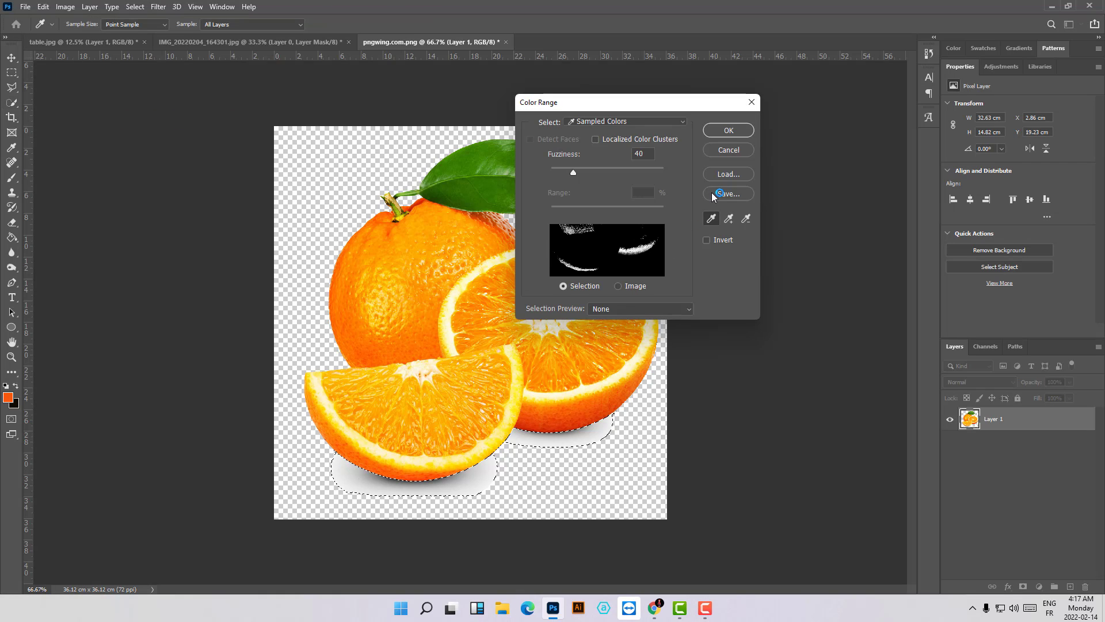
{"action": "left_click", "coordinate": [729, 218]}
{"action": "left_click", "coordinate": [359, 479]}
{"action": "left_click", "coordinate": [381, 484]}
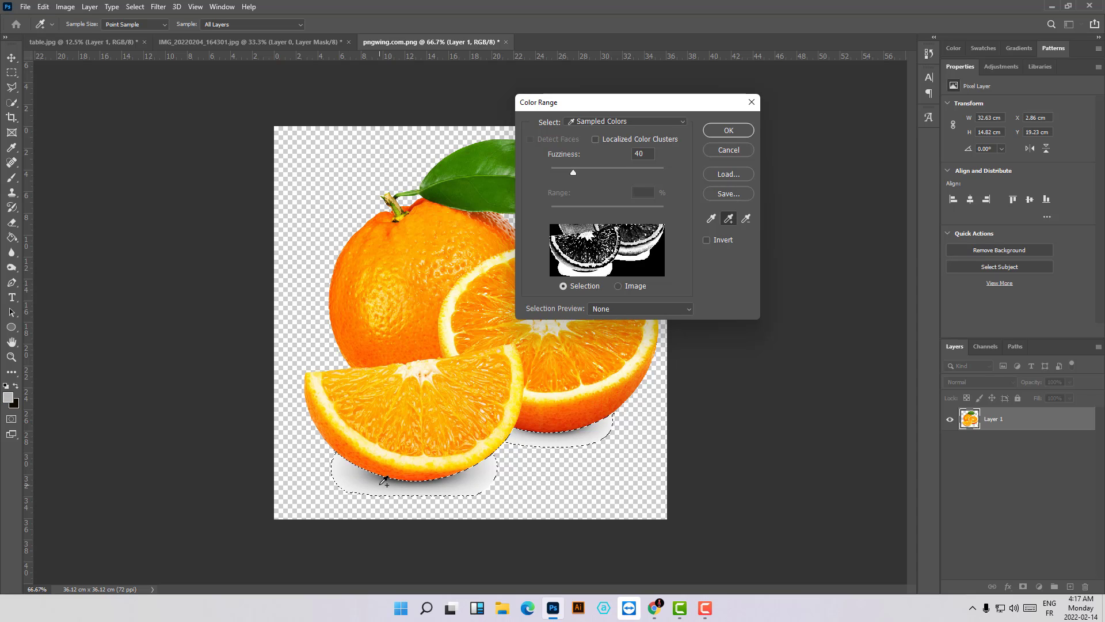
{"action": "left_click", "coordinate": [464, 486]}
{"action": "mouse_move", "coordinate": [581, 444]}
{"action": "left_mouse_down"}
{"action": "mouse_move", "coordinate": [589, 433]}
{"action": "mouse_move", "coordinate": [573, 435]}
{"action": "left_mouse_up"}
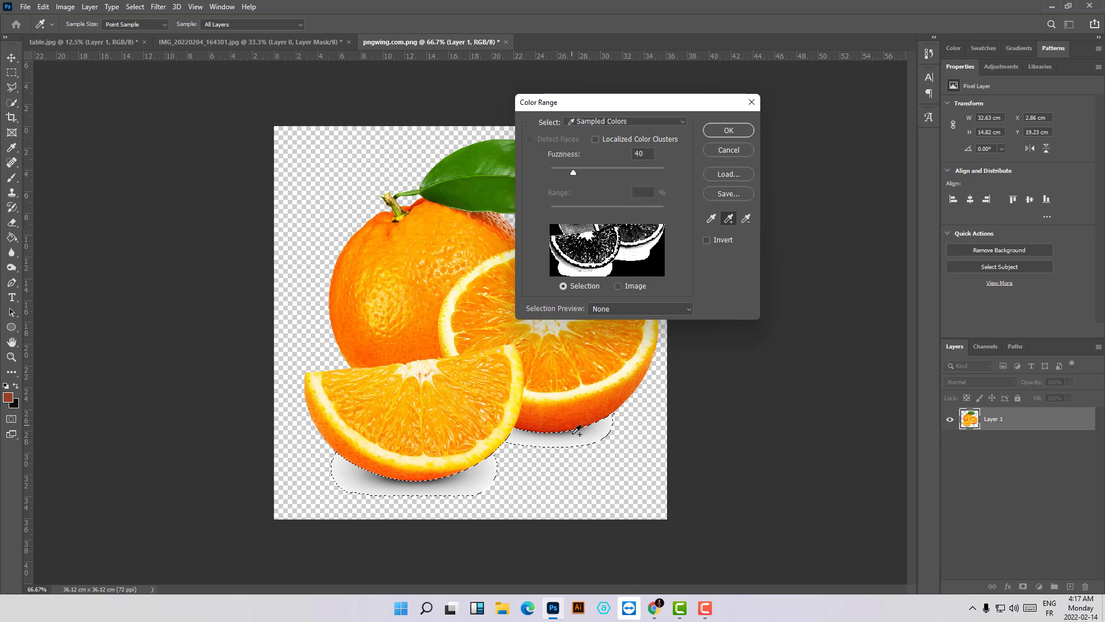
{"action": "left_click", "coordinate": [729, 130]}
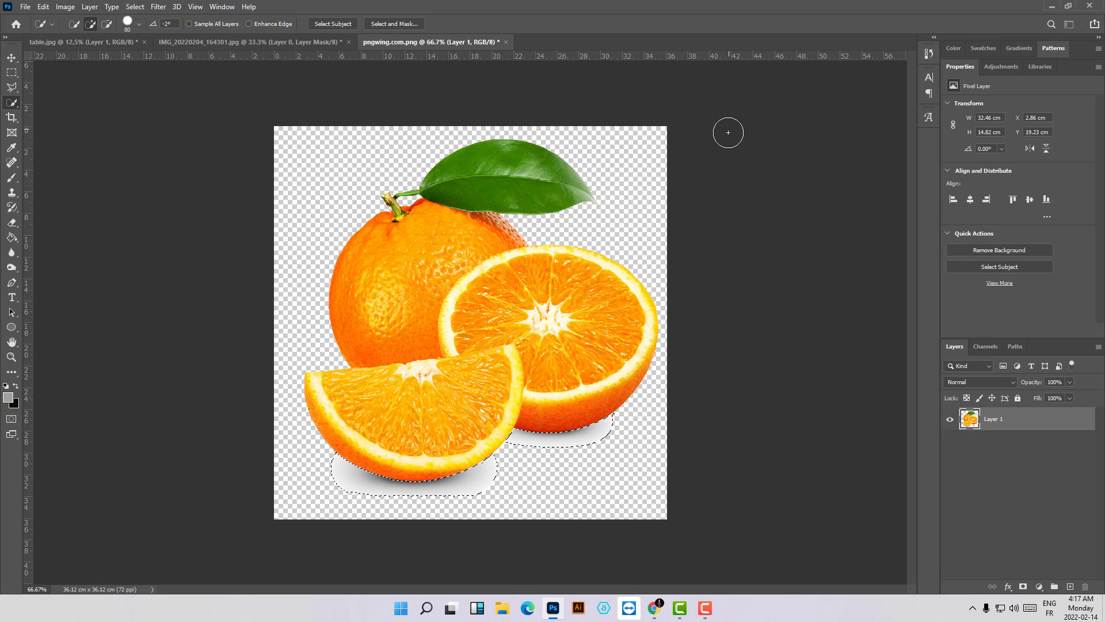
{"action": "key", "text": "Delete"}
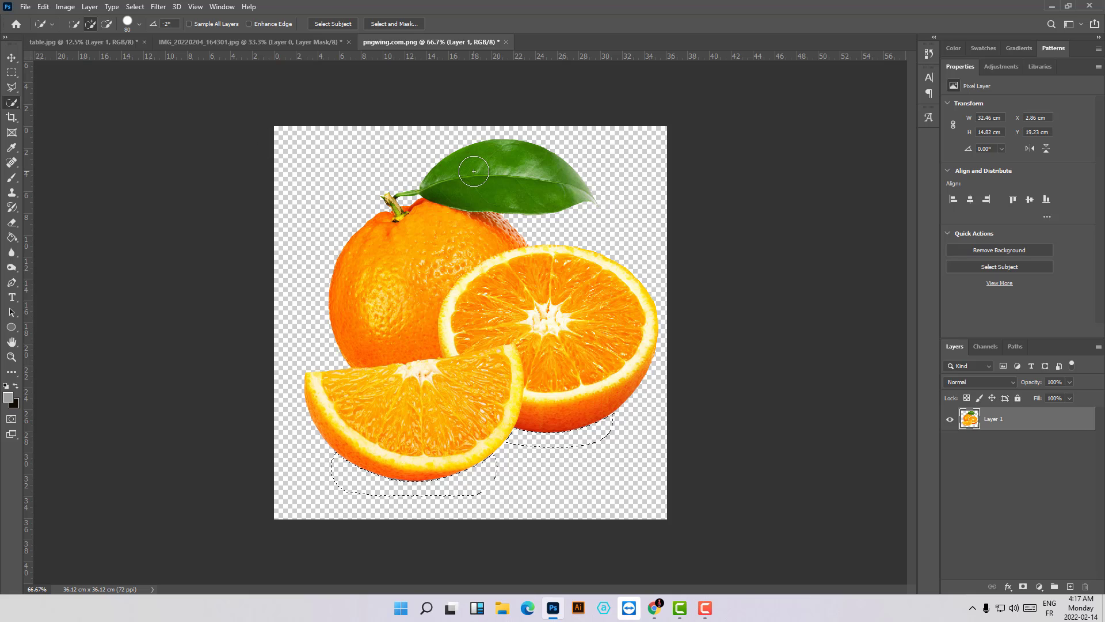
{"action": "key", "text": "ctrl+d"}
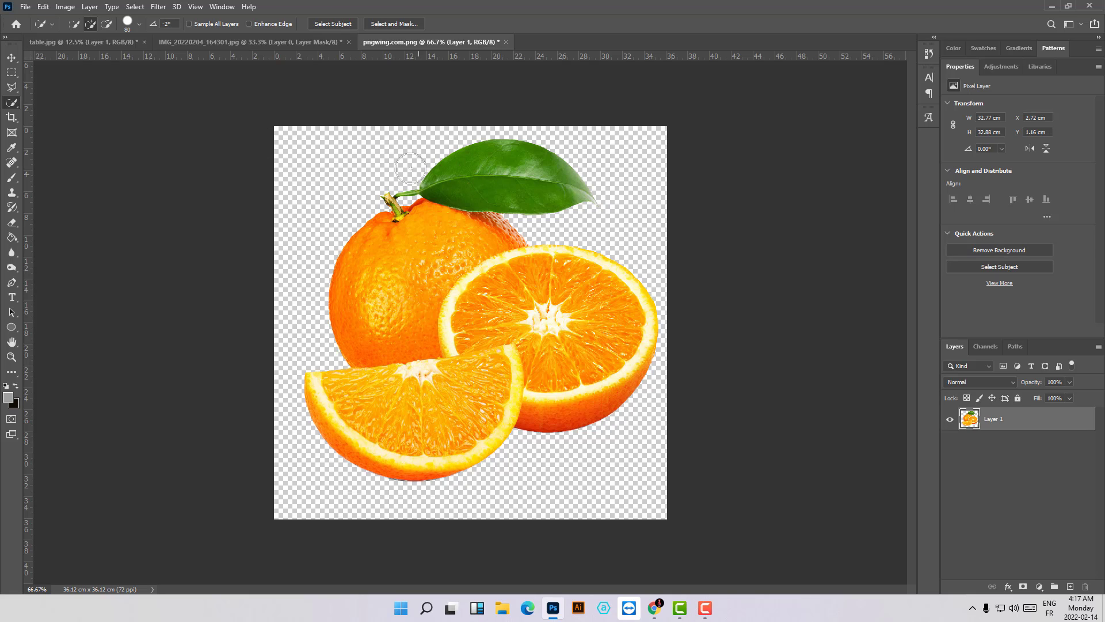
- Move the cut-out oranges into the table.jpg document and place them on the table beside the jar
{"action": "left_click", "coordinate": [12, 58]}
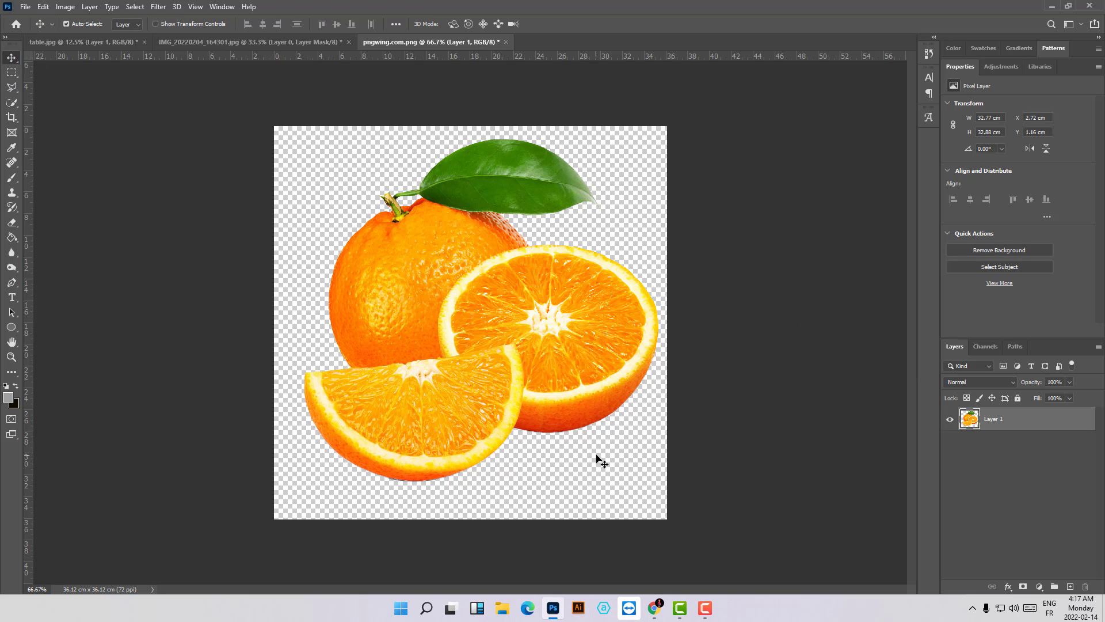
{"action": "left_click_drag", "start_coordinate": [516, 338], "coordinate": [499, 313]}
{"action": "left_click_drag", "start_coordinate": [572, 395], "coordinate": [542, 453]}
- Scale the oranges proportionally to about 315% and position them on the table just beside the honey jar
{"action": "key", "text": "ctrl+t"}
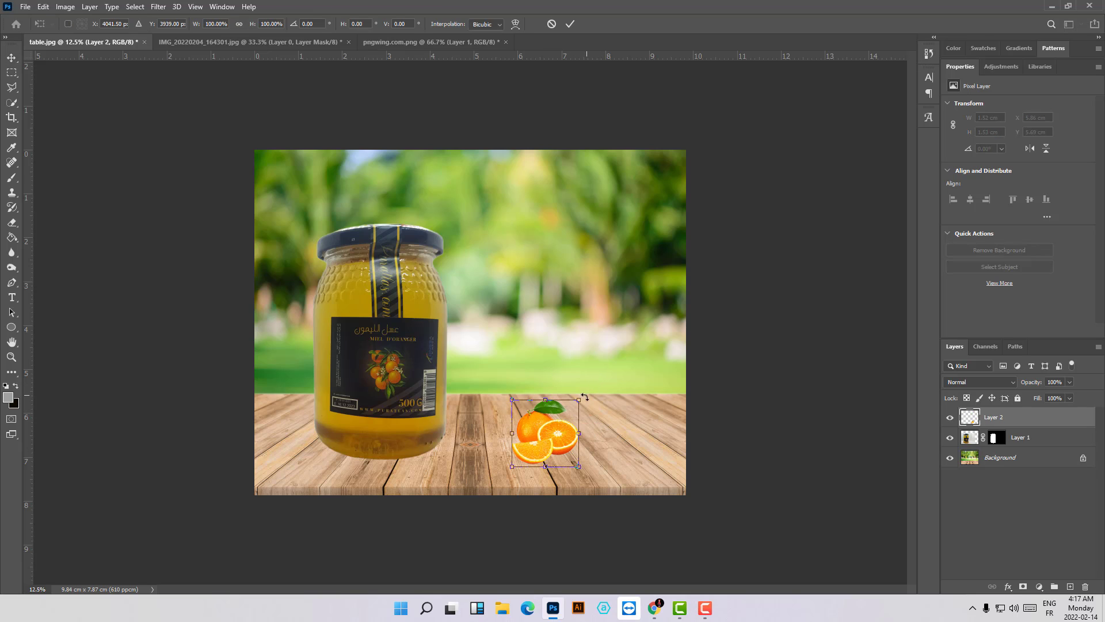
{"action": "left_click_drag", "start_coordinate": [578, 399], "coordinate": [760, 215]}
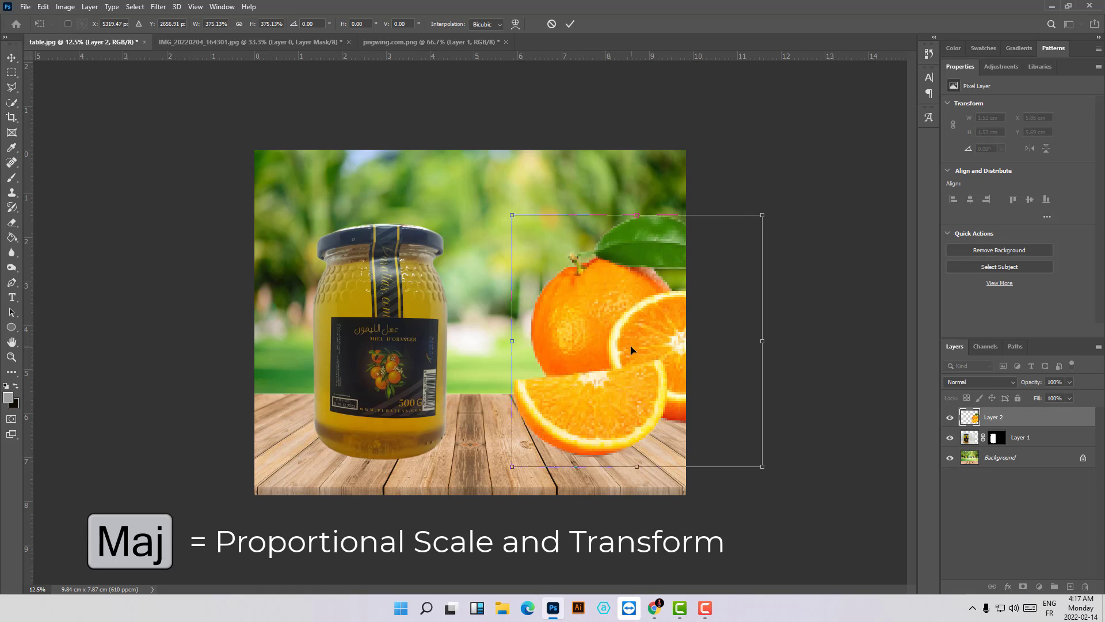
{"action": "left_click_drag", "start_coordinate": [634, 350], "coordinate": [562, 370]}
{"action": "left_click_drag", "start_coordinate": [695, 235], "coordinate": [655, 276]}
{"action": "left_click_drag", "start_coordinate": [603, 410], "coordinate": [616, 408]}
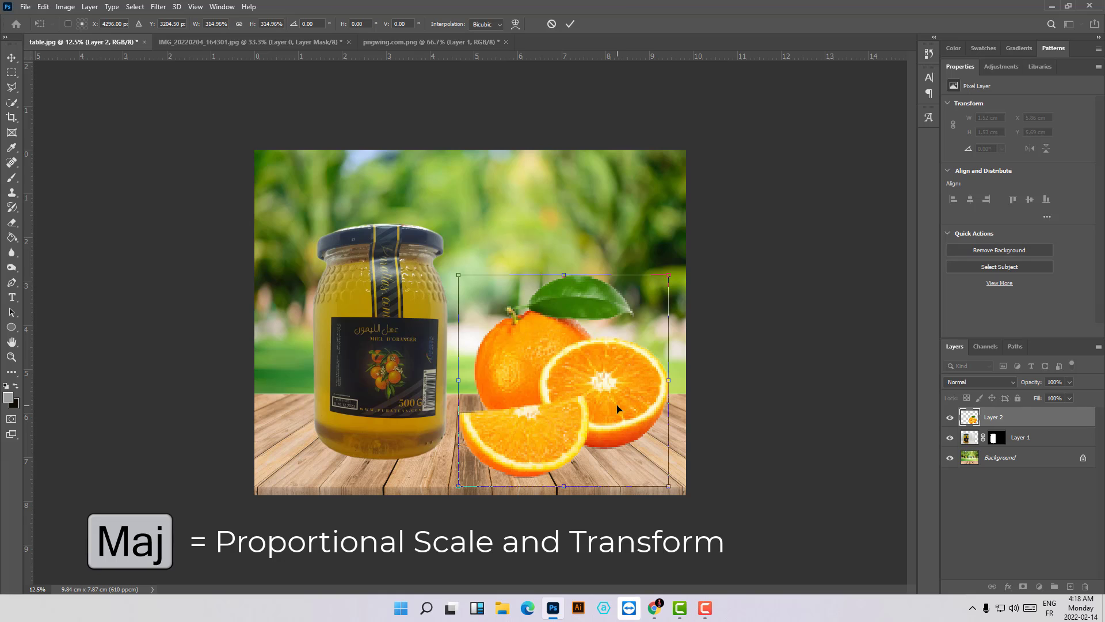
{"action": "left_click", "coordinate": [572, 23]}
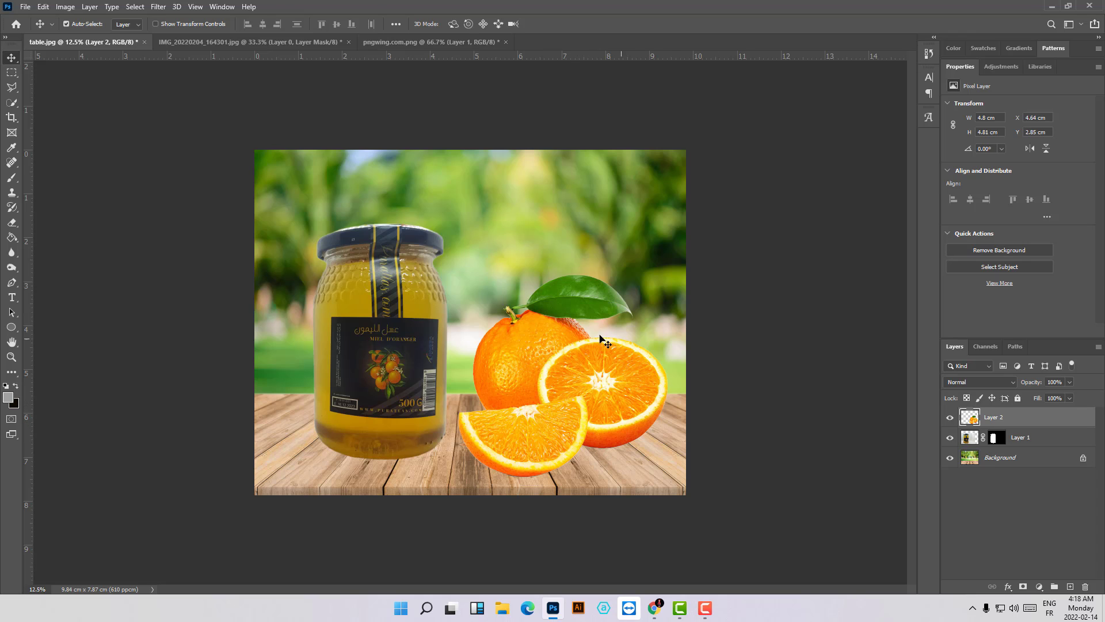
{"action": "key", "text": "ctrl"}
{"action": "scroll", "coordinate": [620, 358], "scroll_direction": "up", "scroll_amount": 2}
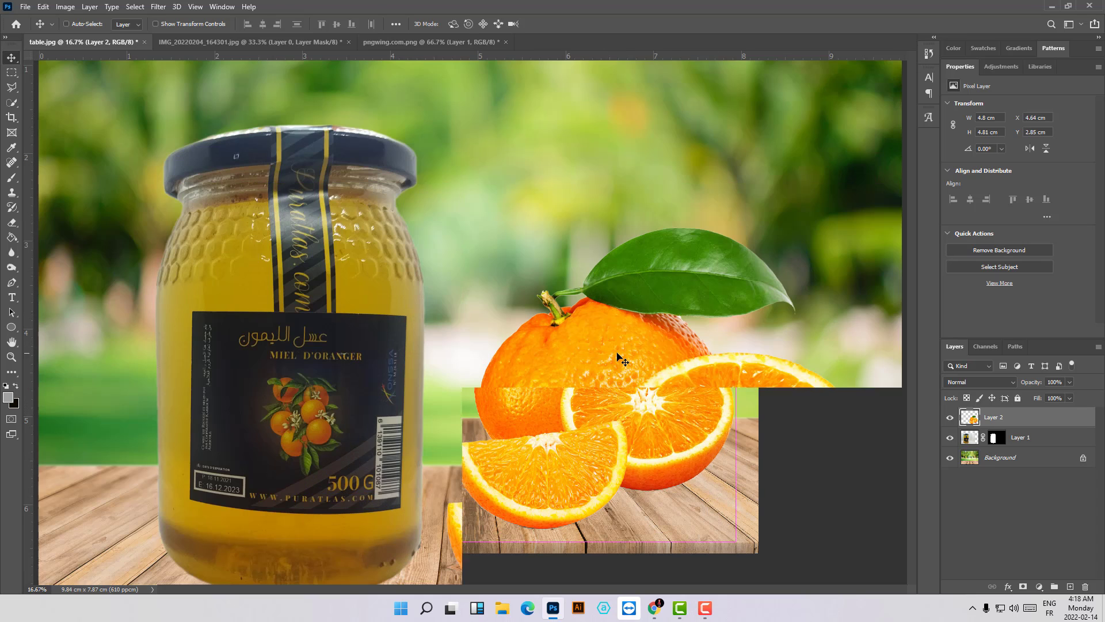
{"action": "scroll", "coordinate": [621, 358], "scroll_direction": "down", "scroll_amount": 1}
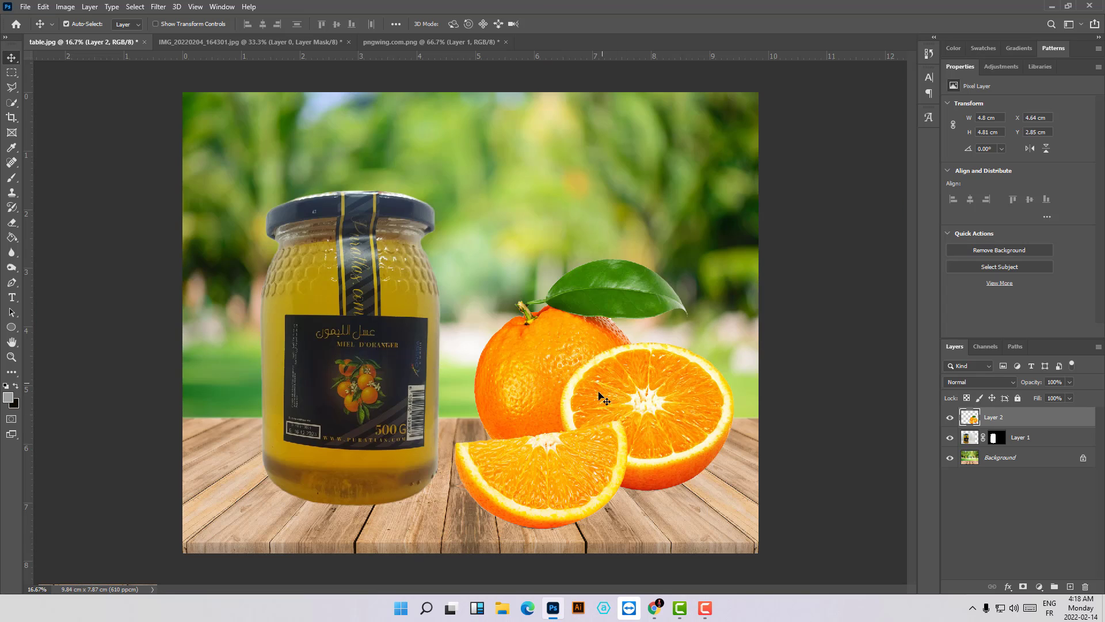
{"action": "left_click_drag", "start_coordinate": [624, 436], "coordinate": [628, 433]}
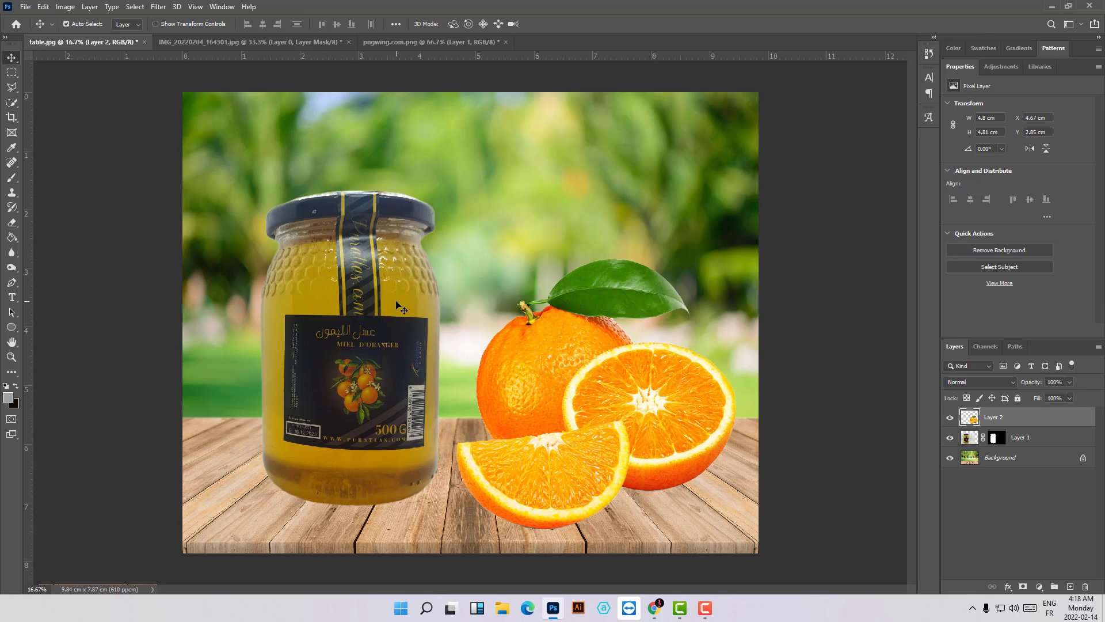
- Add a new empty layer directly above the jar's layer
{"action": "left_click", "coordinate": [1055, 438]}
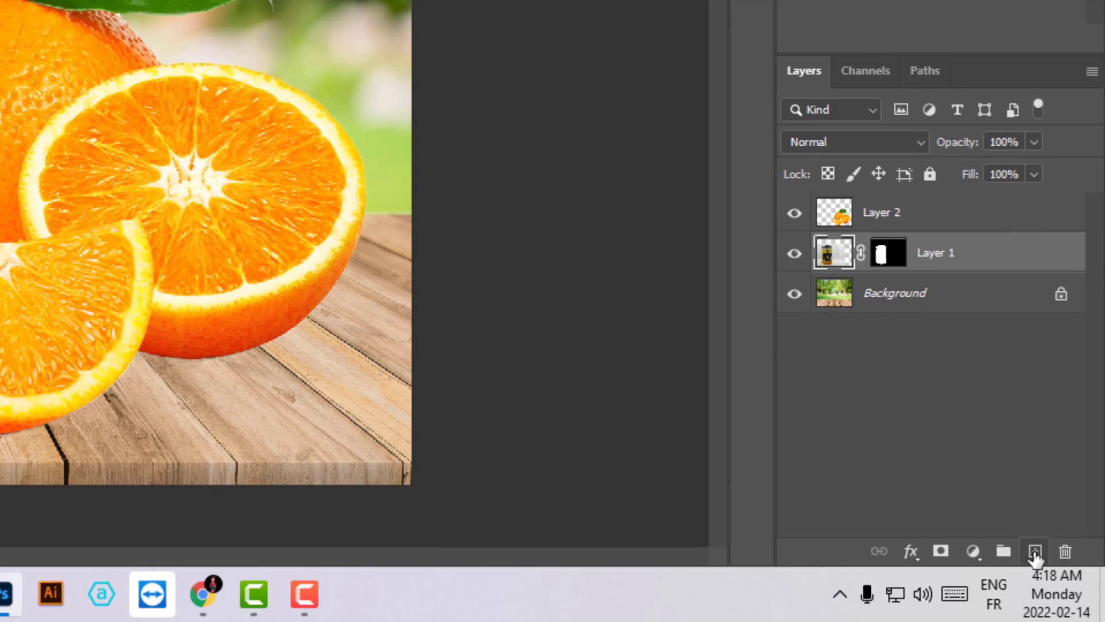
{"action": "left_click", "coordinate": [1034, 552]}
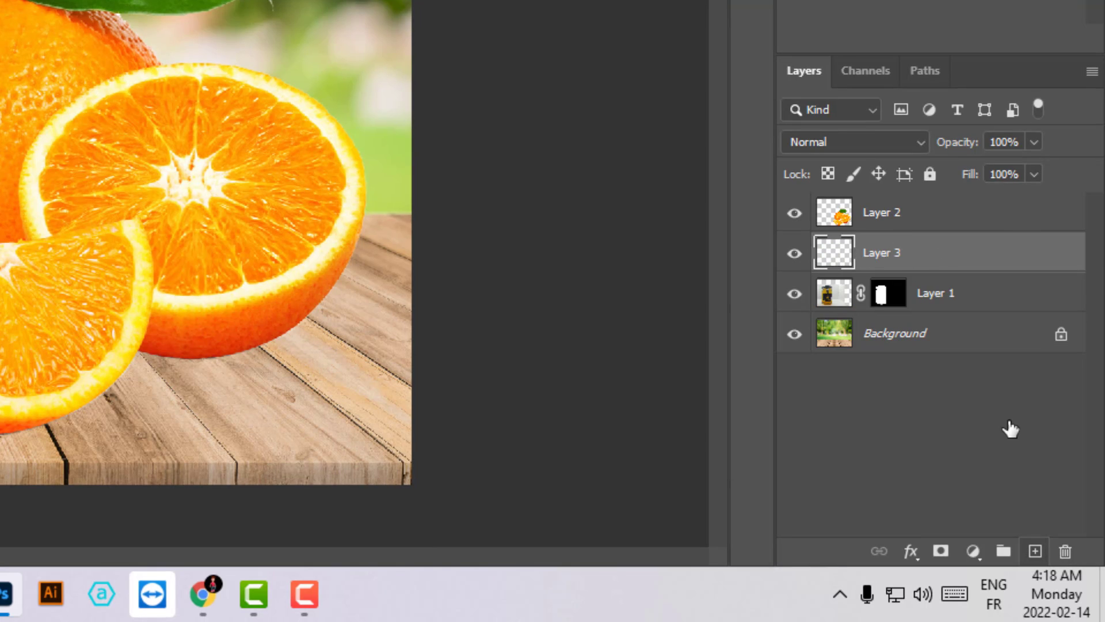
- Move the new empty layer beneath the jar's layer and set its opacity to 60%
{"action": "left_click_drag", "start_coordinate": [912, 257], "coordinate": [915, 297]}
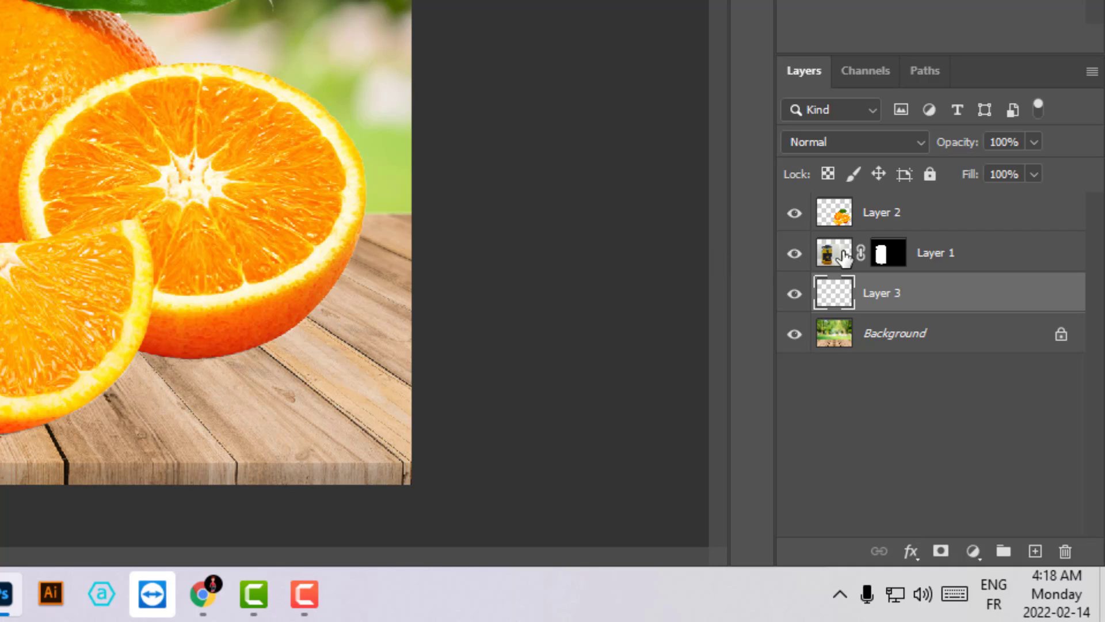
{"action": "left_click", "coordinate": [1035, 143]}
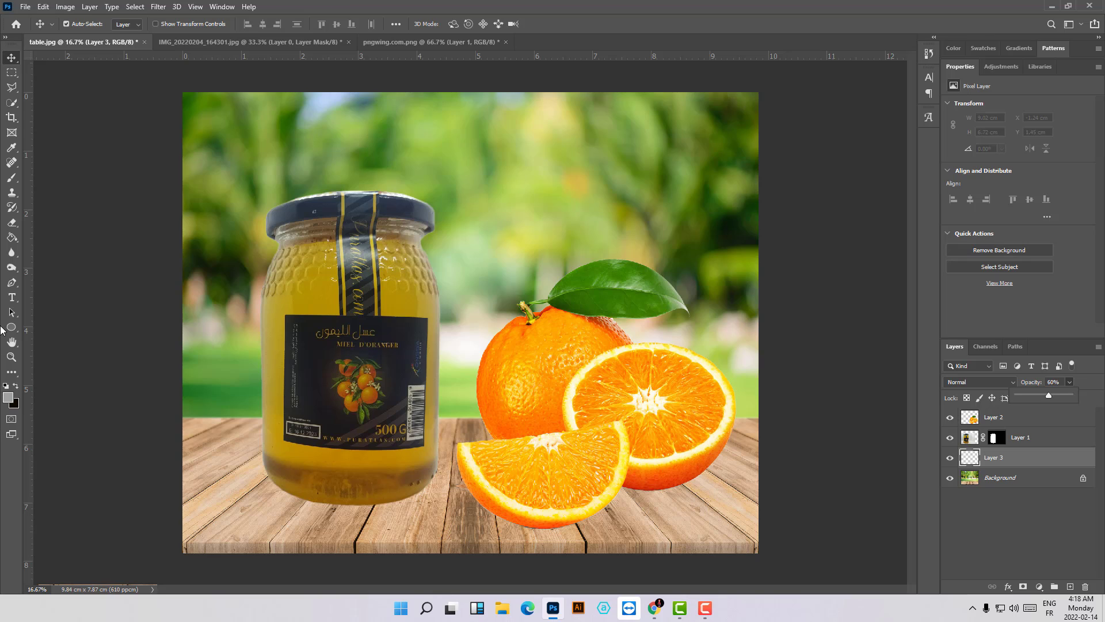
- Set the foreground colour to black and brush a soft shadow onto the table around the jar's base, undoing the last extra dab
{"action": "left_click", "coordinate": [8, 397]}
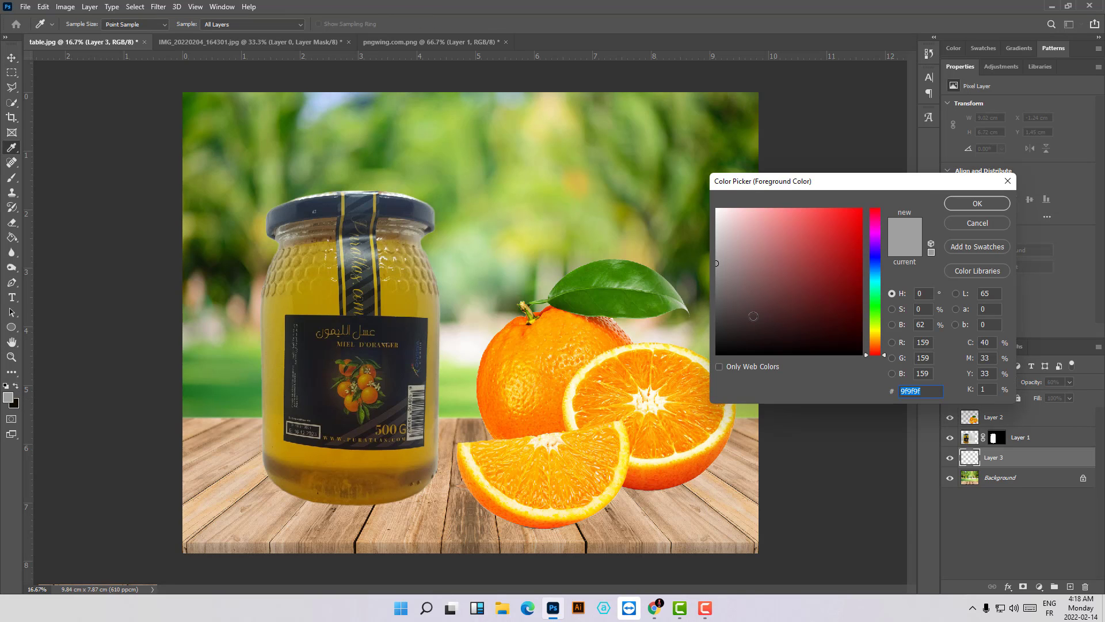
{"action": "left_click_drag", "start_coordinate": [753, 316], "coordinate": [709, 371]}
{"action": "left_click", "coordinate": [977, 203]}
{"action": "key", "text": "v"}
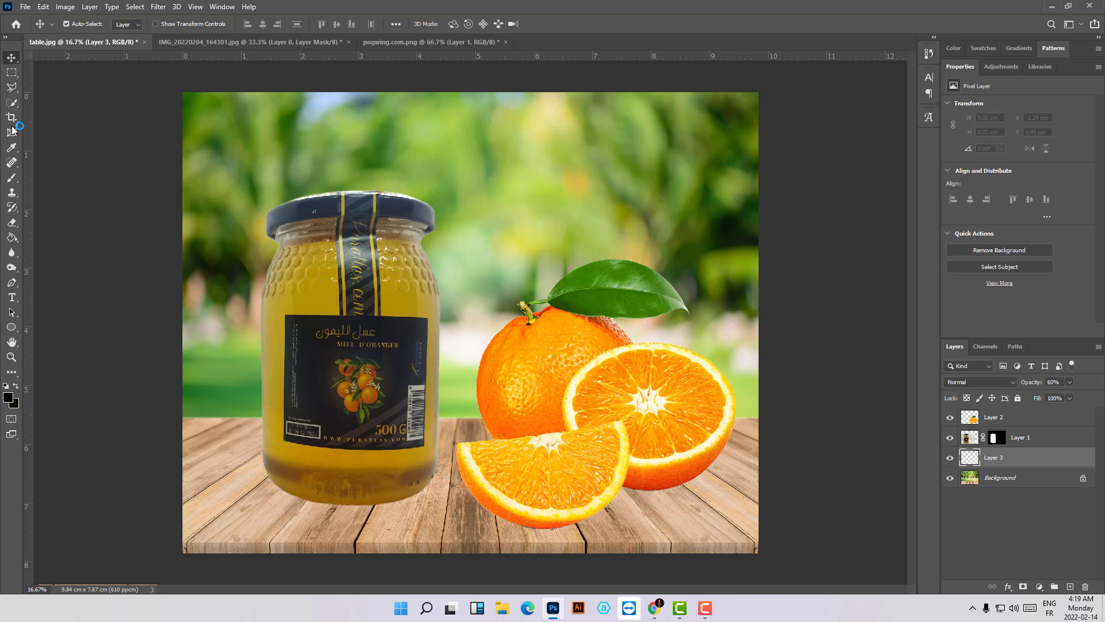
{"action": "left_click", "coordinate": [11, 179]}
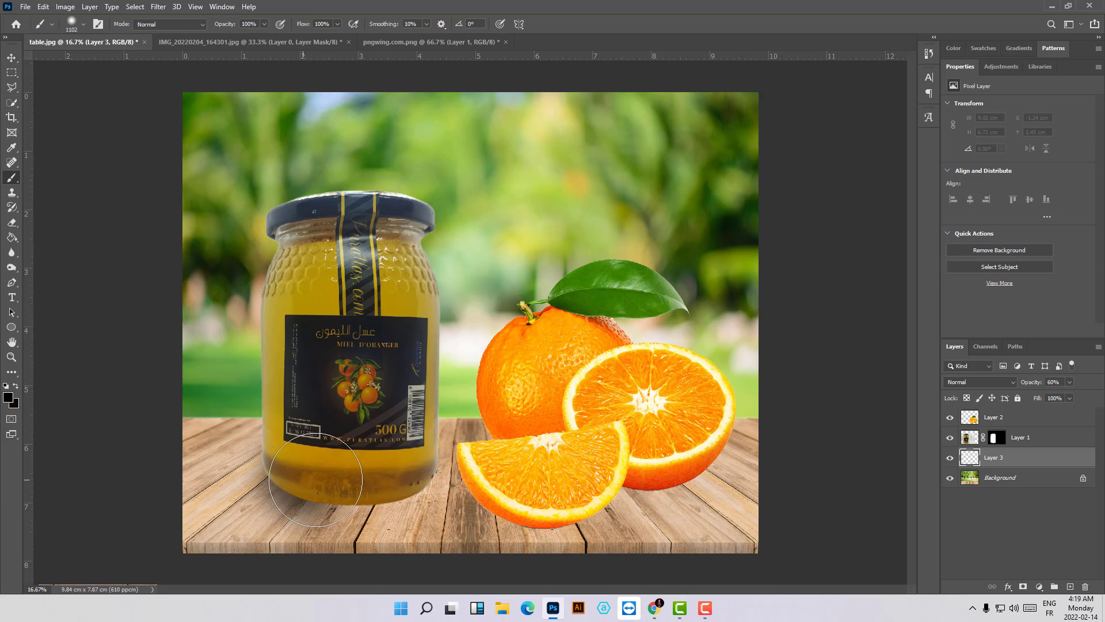
{"action": "left_click_drag", "start_coordinate": [354, 479], "coordinate": [403, 472]}
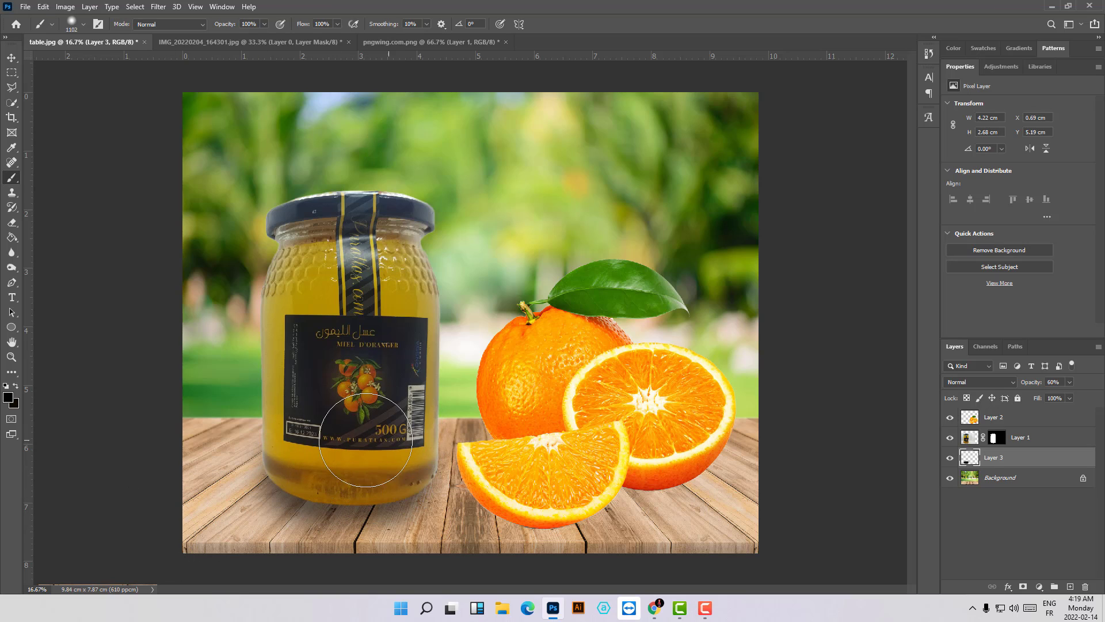
{"action": "left_click", "coordinate": [302, 459]}
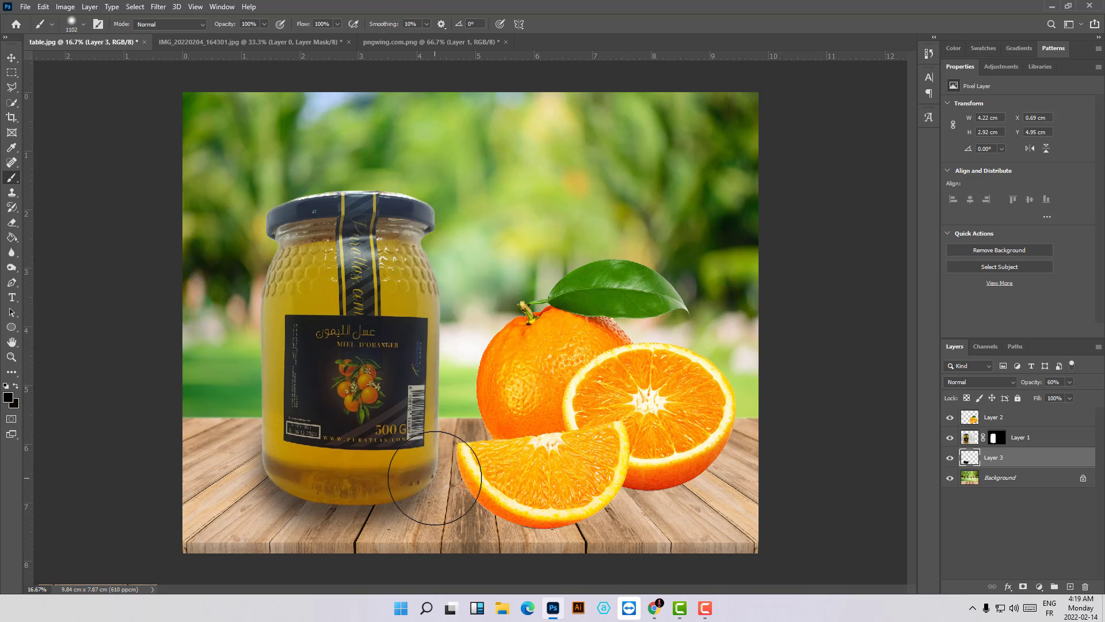
{"action": "key", "text": "ctrl+z"}
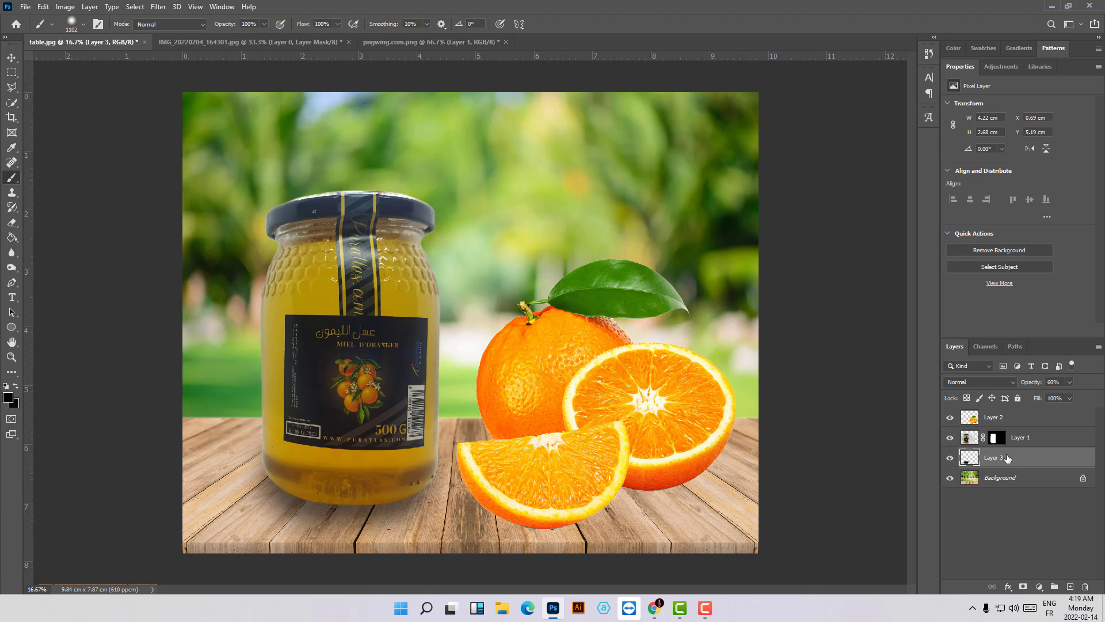
- Add a layer above the jar's shadow layer, naming the jar's shadow layer "product shadow" and the new one "shadow orang"
{"action": "left_click", "coordinate": [1025, 423]}
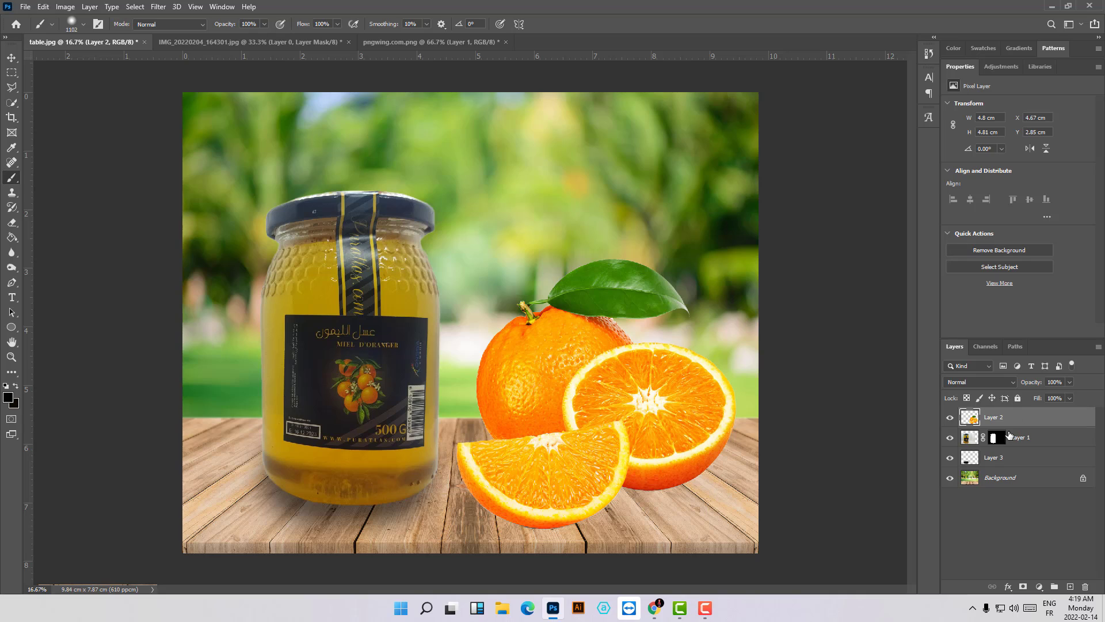
{"action": "left_click", "coordinate": [993, 458]}
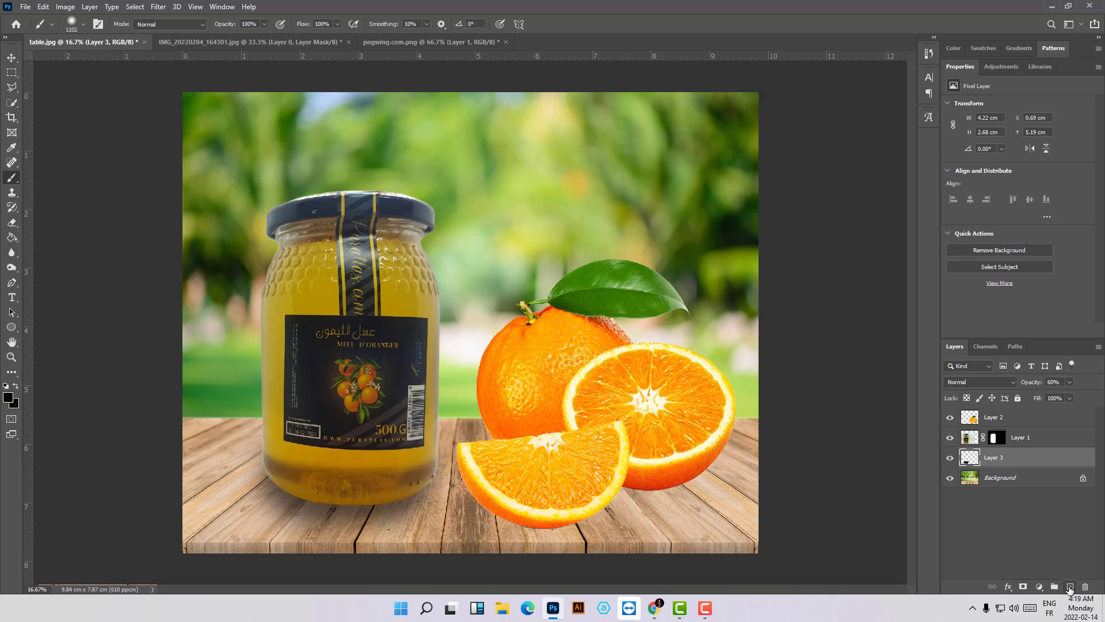
{"action": "left_click", "coordinate": [1070, 588]}
{"action": "double_click", "coordinate": [993, 478]}
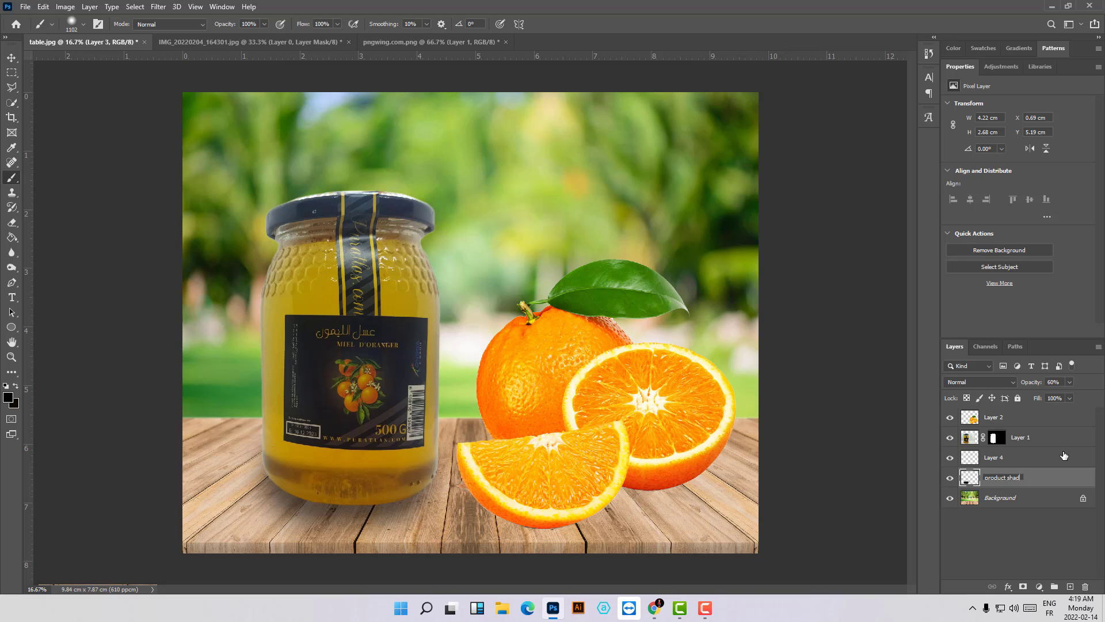
{"action": "double_click", "coordinate": [992, 458]}
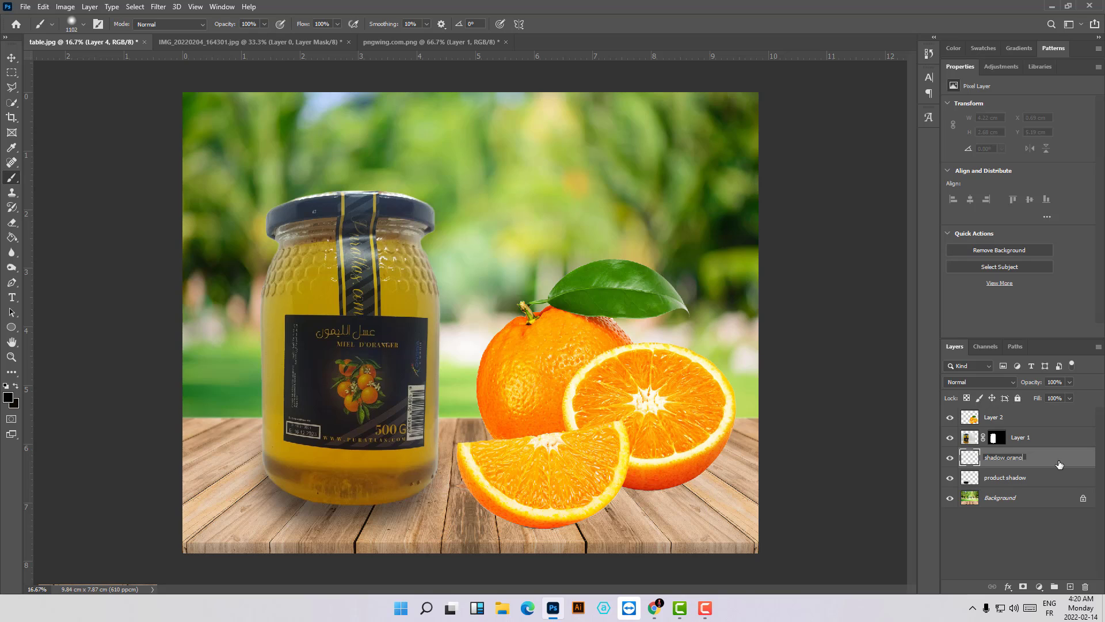
- Set the "shadow orang" layer's opacity to 60% and brush a soft black shadow under and behind the oranges
{"action": "left_click", "coordinate": [1070, 382]}
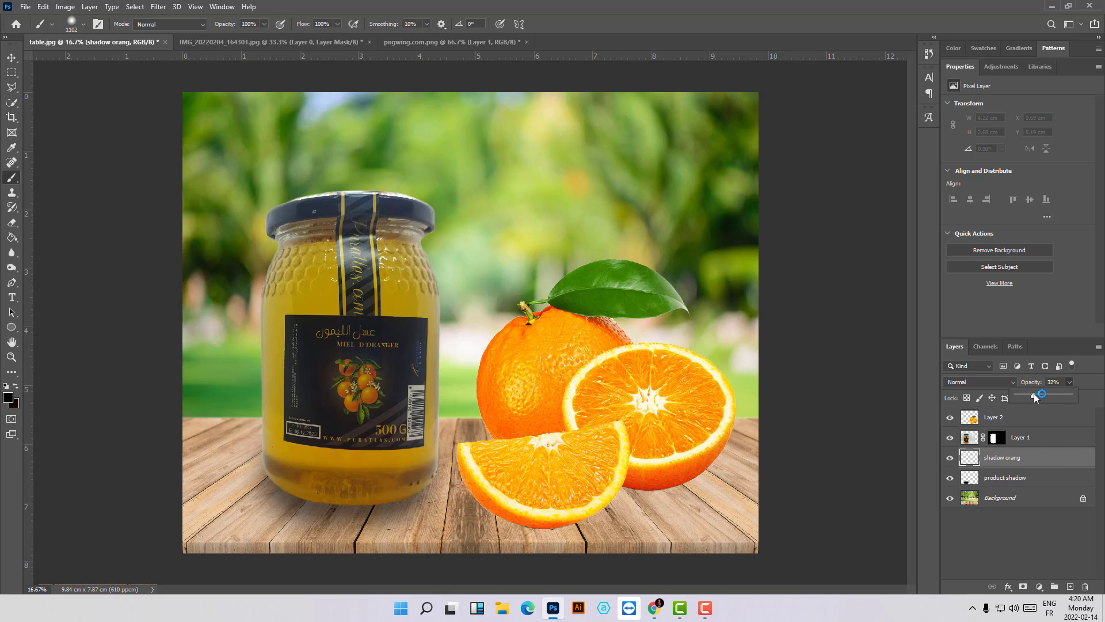
{"action": "left_click_drag", "start_coordinate": [1036, 395], "coordinate": [1041, 397]}
{"action": "left_click", "coordinate": [498, 467]}
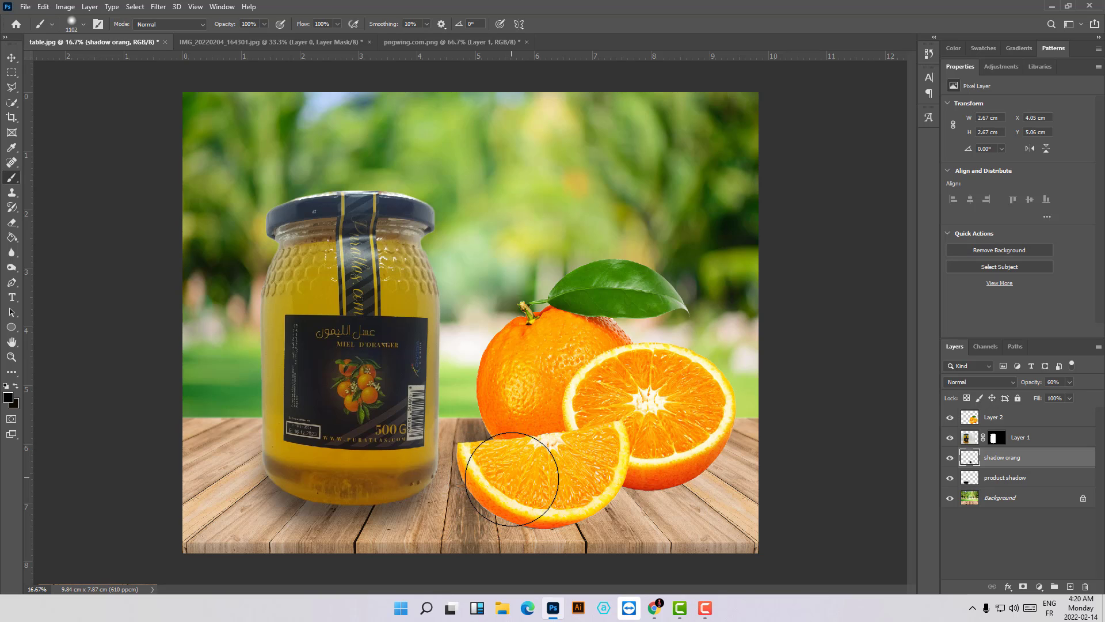
{"action": "mouse_move", "coordinate": [511, 479]}
{"action": "left_mouse_down"}
{"action": "mouse_move", "coordinate": [552, 471]}
{"action": "mouse_move", "coordinate": [557, 491]}
{"action": "mouse_move", "coordinate": [593, 469]}
{"action": "mouse_move", "coordinate": [659, 472]}
{"action": "mouse_move", "coordinate": [688, 446]}
{"action": "left_mouse_up"}
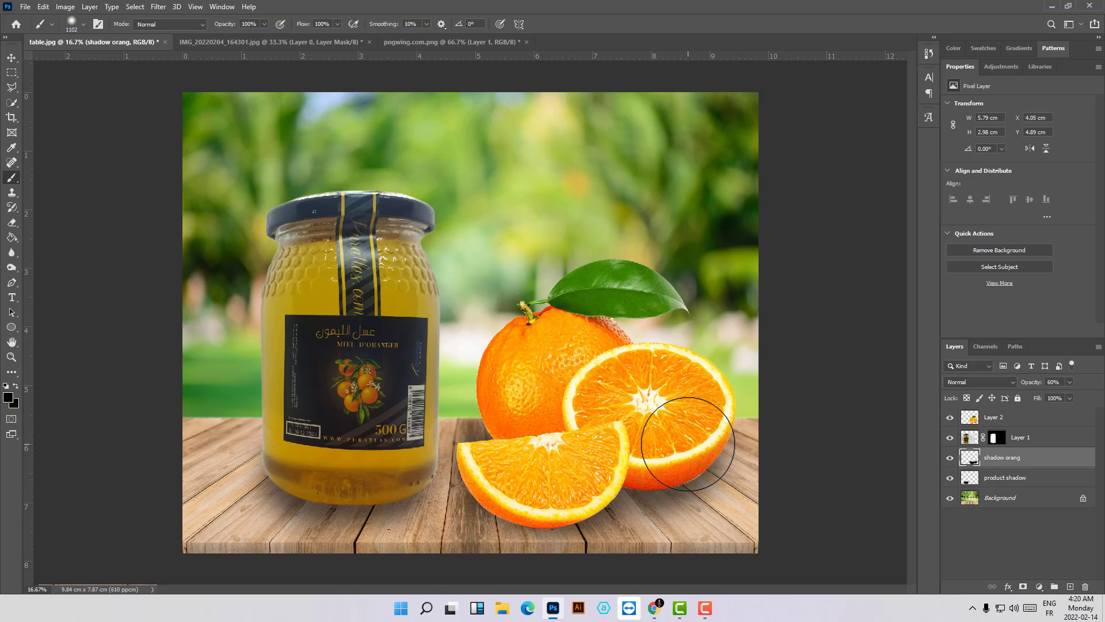
{"action": "left_click", "coordinate": [689, 442]}
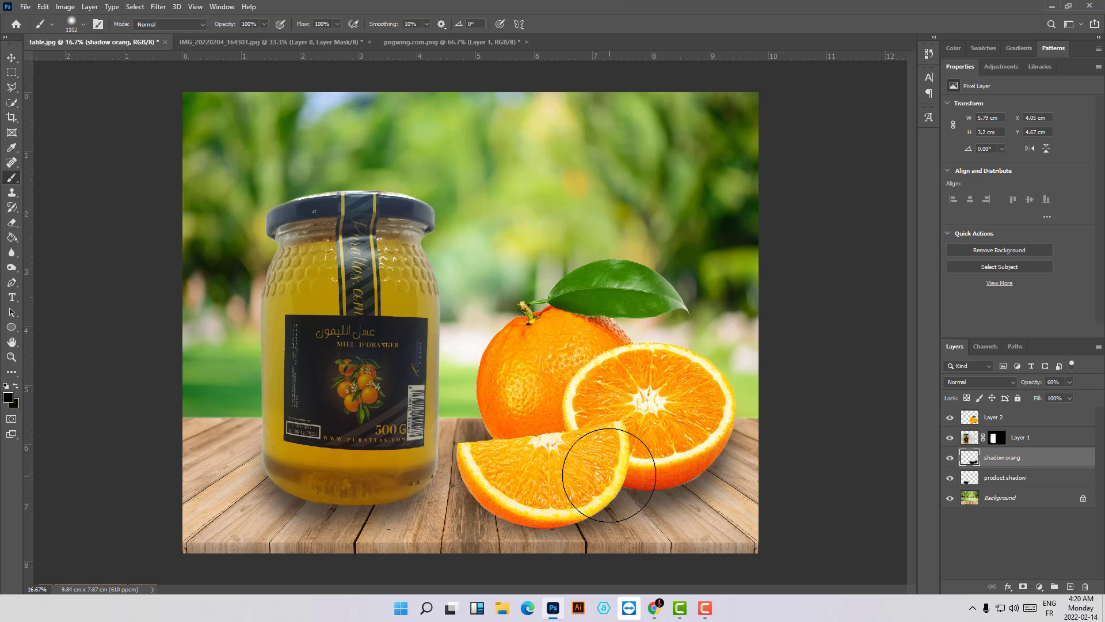
{"action": "left_click", "coordinate": [513, 442]}
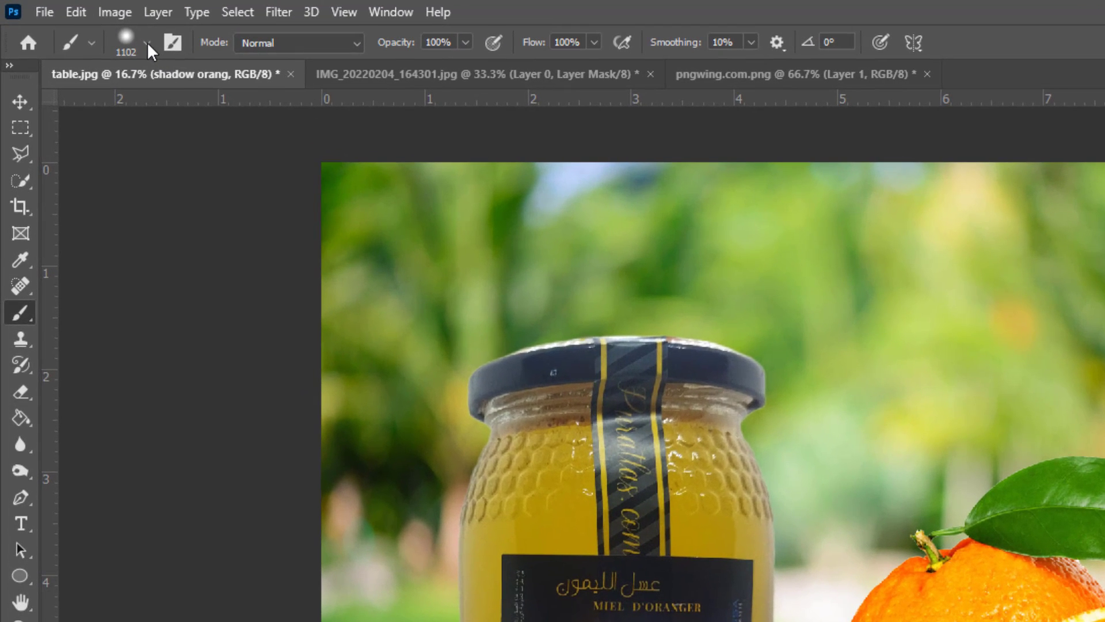
- Reduce the brush size to 642 px
{"action": "left_click", "coordinate": [147, 43]}
{"action": "left_click_drag", "start_coordinate": [190, 102], "coordinate": [189, 102]}
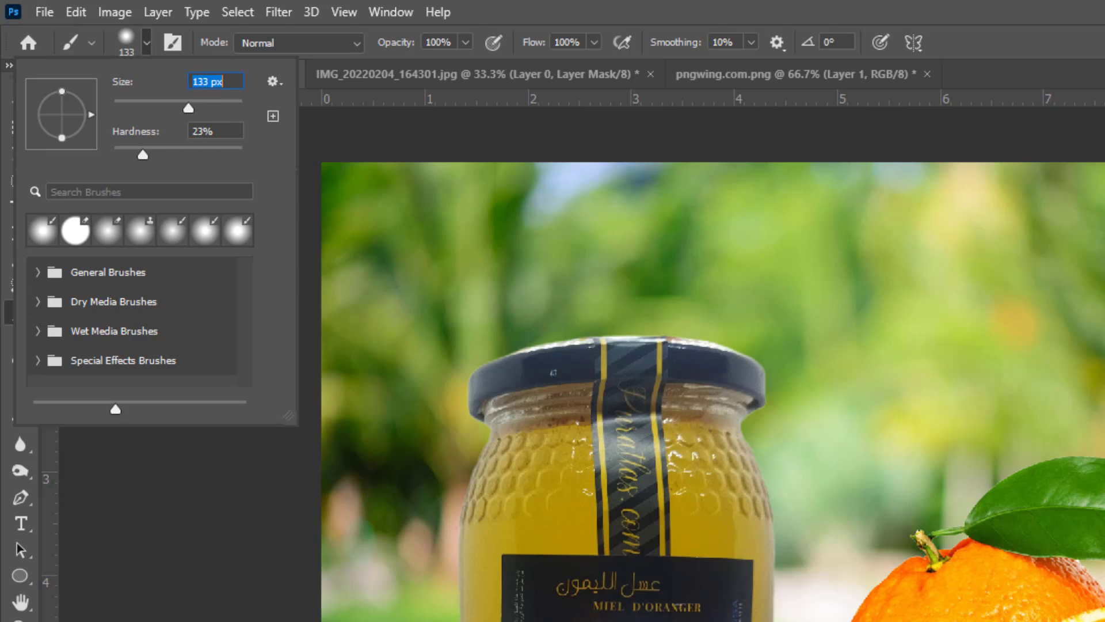
{"action": "left_click", "coordinate": [202, 109]}
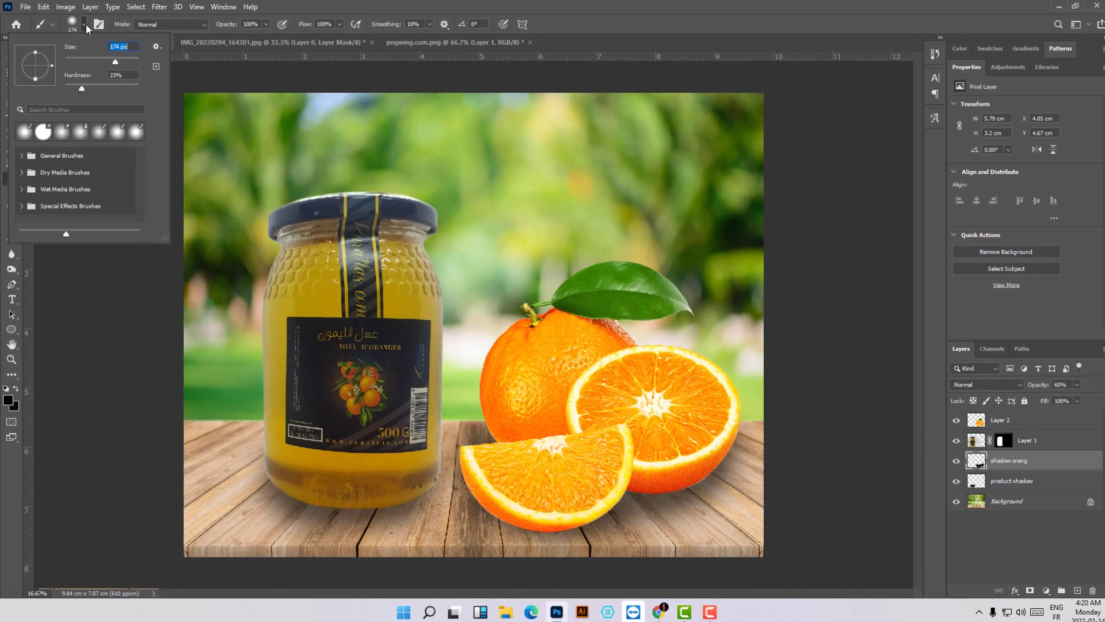
{"action": "left_click", "coordinate": [147, 43]}
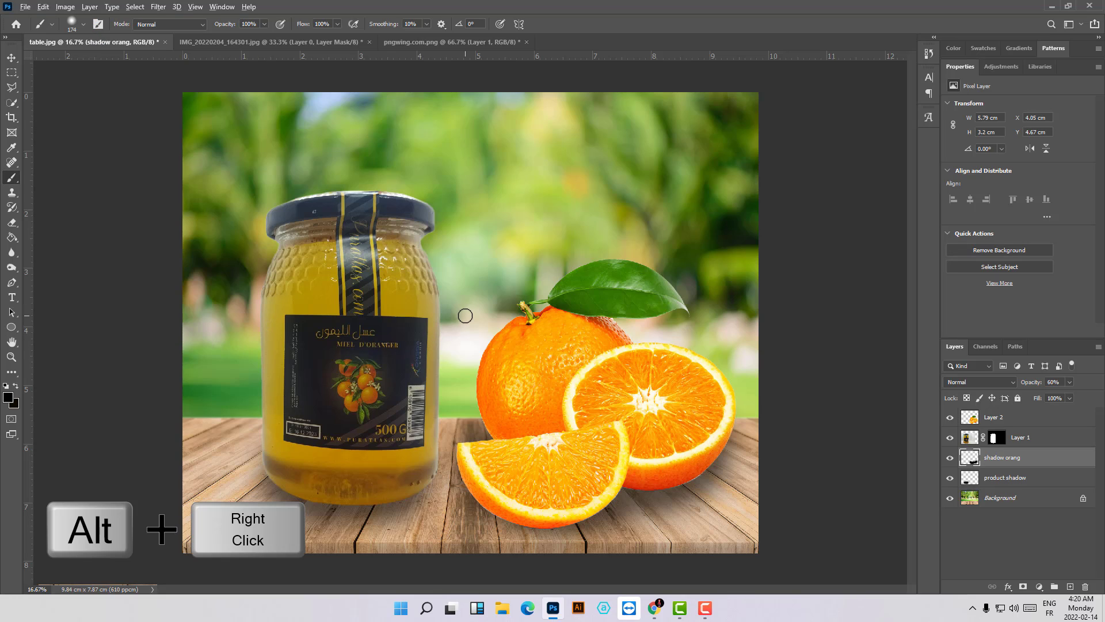
{"action": "mouse_move", "coordinate": [465, 315]}
{"action": "left_mouse_down"}
{"action": "mouse_move", "coordinate": [521, 322]}
{"action": "mouse_move", "coordinate": [487, 344]}
{"action": "mouse_move", "coordinate": [493, 328]}
{"action": "mouse_move", "coordinate": [478, 302]}
{"action": "mouse_move", "coordinate": [472, 335]}
{"action": "left_mouse_up"}
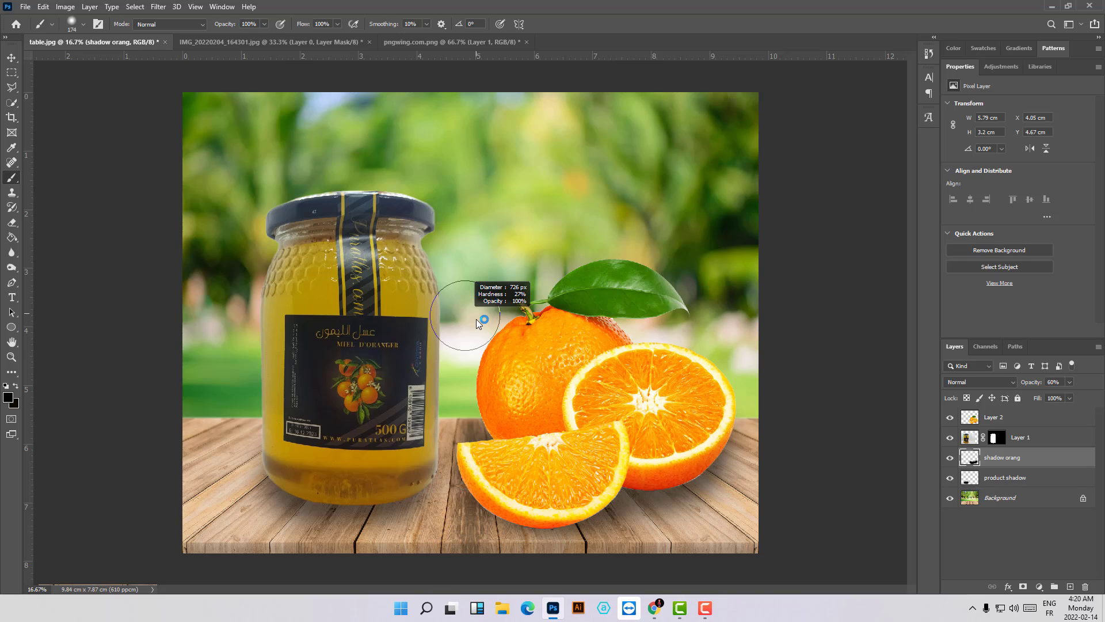
{"action": "left_click_drag", "start_coordinate": [476, 320], "coordinate": [472, 316]}
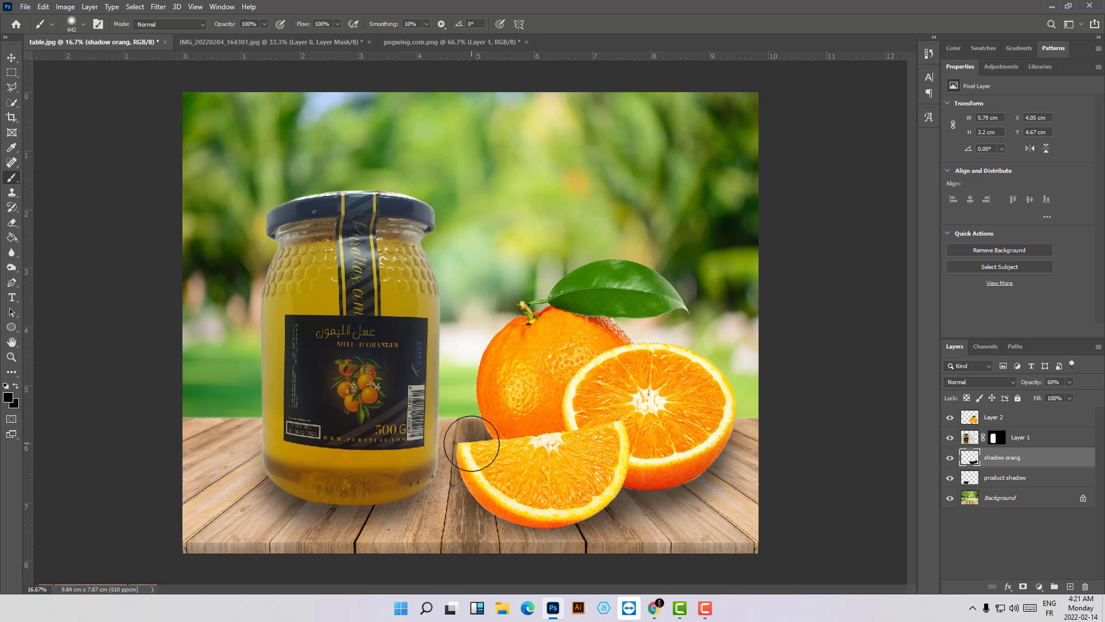
- Brush extra shadow onto the table between the orange wedge and the jar's lower edge
{"action": "left_click", "coordinate": [474, 447]}
{"action": "left_click", "coordinate": [459, 447]}
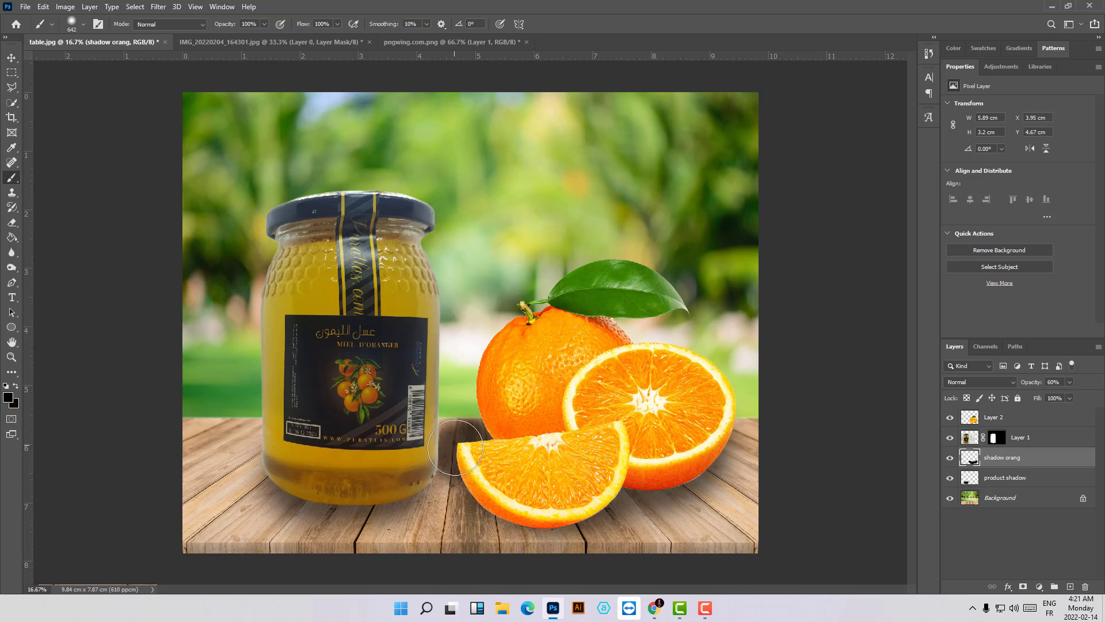
{"action": "left_click", "coordinate": [434, 469]}
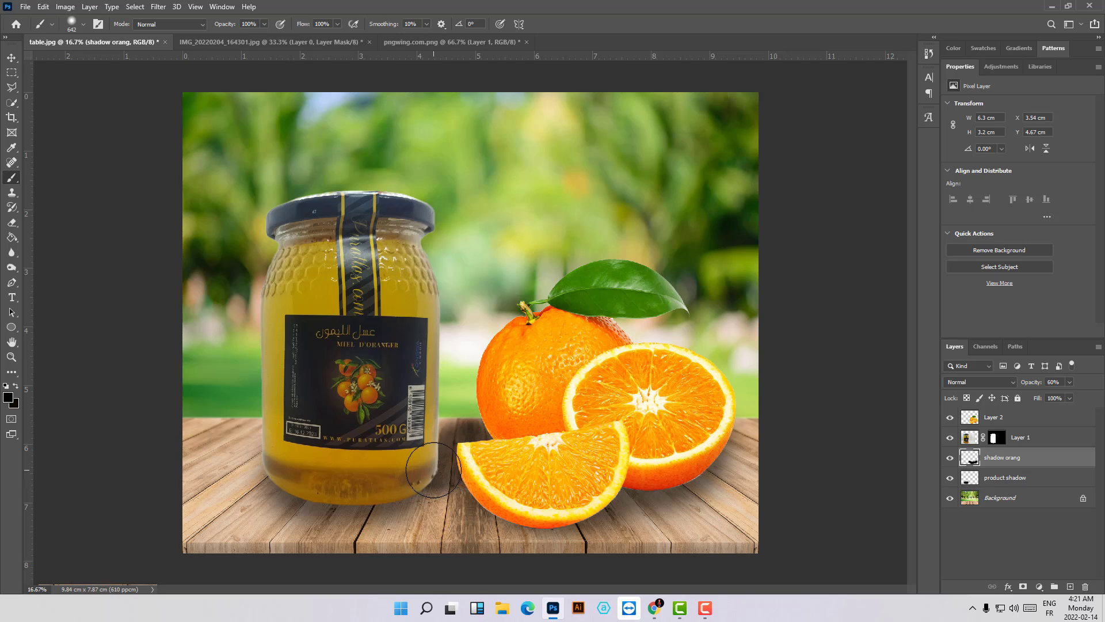
{"action": "left_click_drag", "start_coordinate": [433, 469], "coordinate": [397, 486]}
- Add a new layer above "shadow orang" and set its opacity to 80%
{"action": "left_click", "coordinate": [1072, 587]}
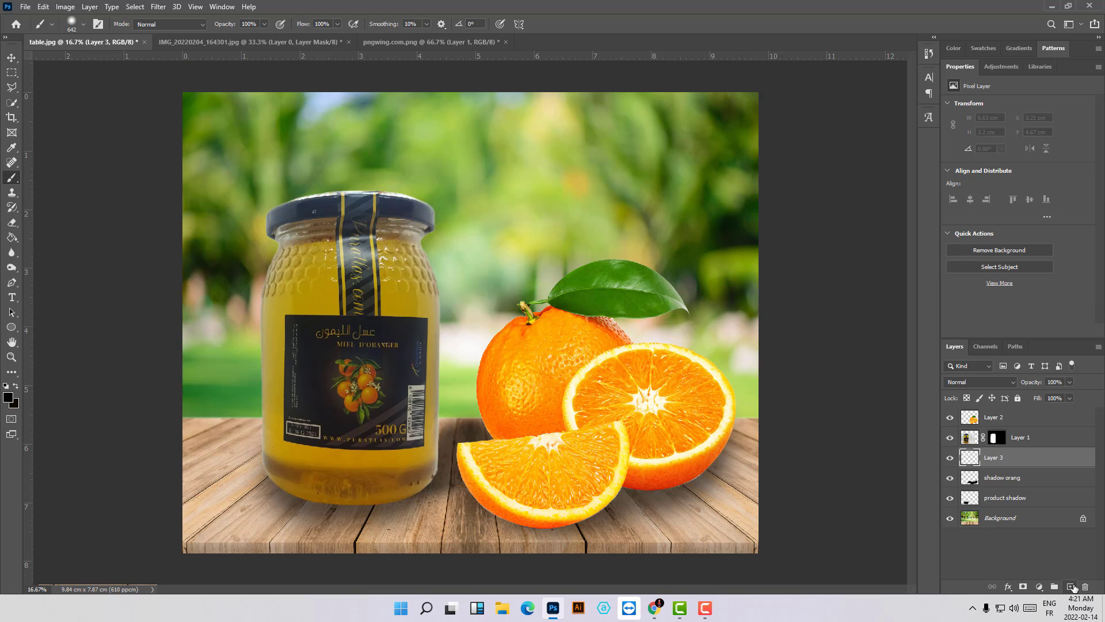
{"action": "left_click", "coordinate": [1070, 382]}
{"action": "left_click_drag", "start_coordinate": [1069, 395], "coordinate": [1057, 398]}
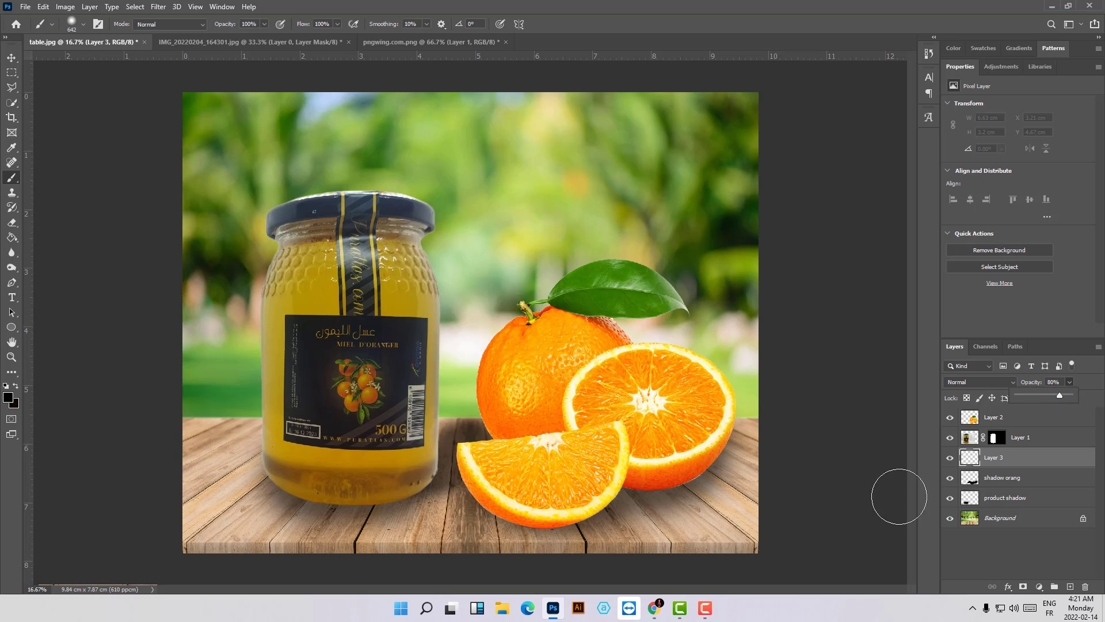
- Shrink the brush to 330 px and paint tight contact shadows along the bottom edges of the jar and the oranges
{"action": "left_click_drag", "start_coordinate": [463, 411], "coordinate": [451, 408]}
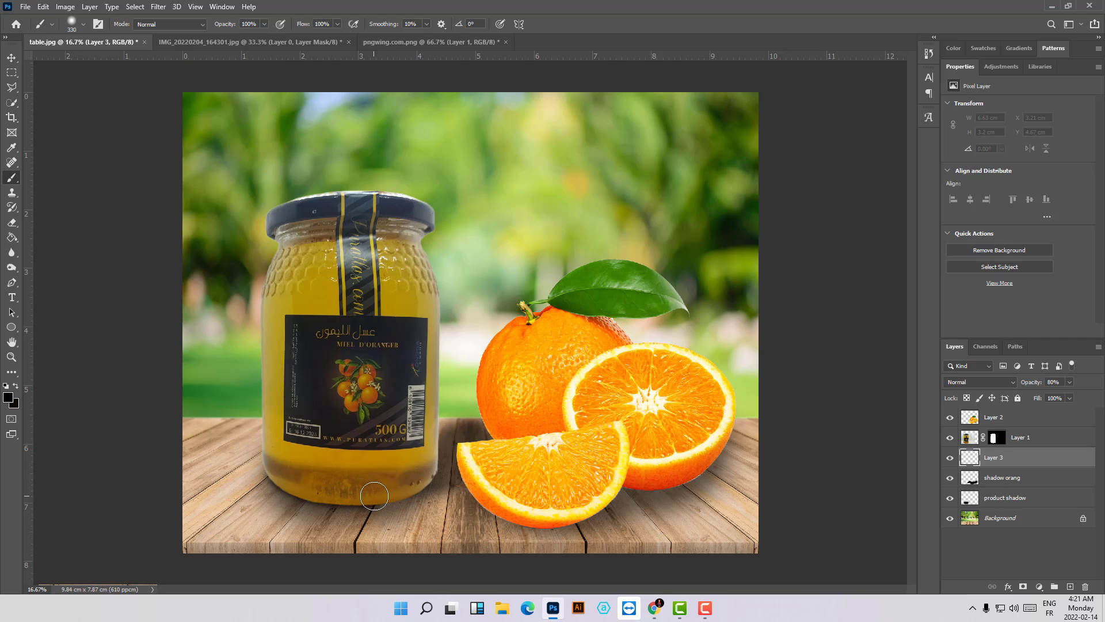
{"action": "left_click_drag", "start_coordinate": [404, 488], "coordinate": [417, 482]}
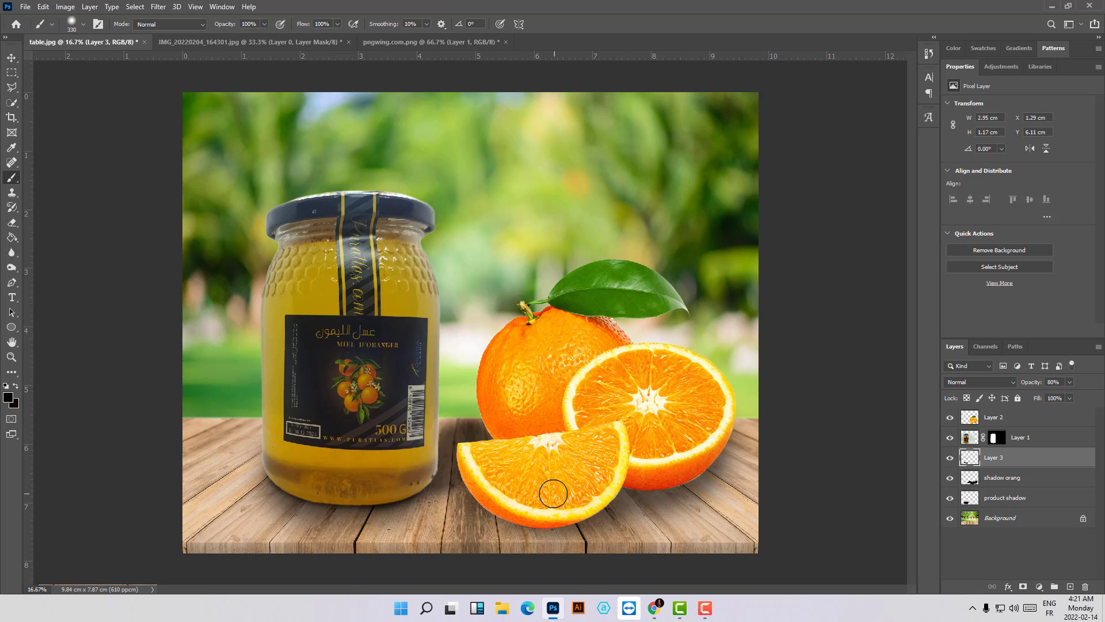
{"action": "left_click", "coordinate": [471, 459]}
{"action": "left_click_drag", "start_coordinate": [471, 465], "coordinate": [502, 511]}
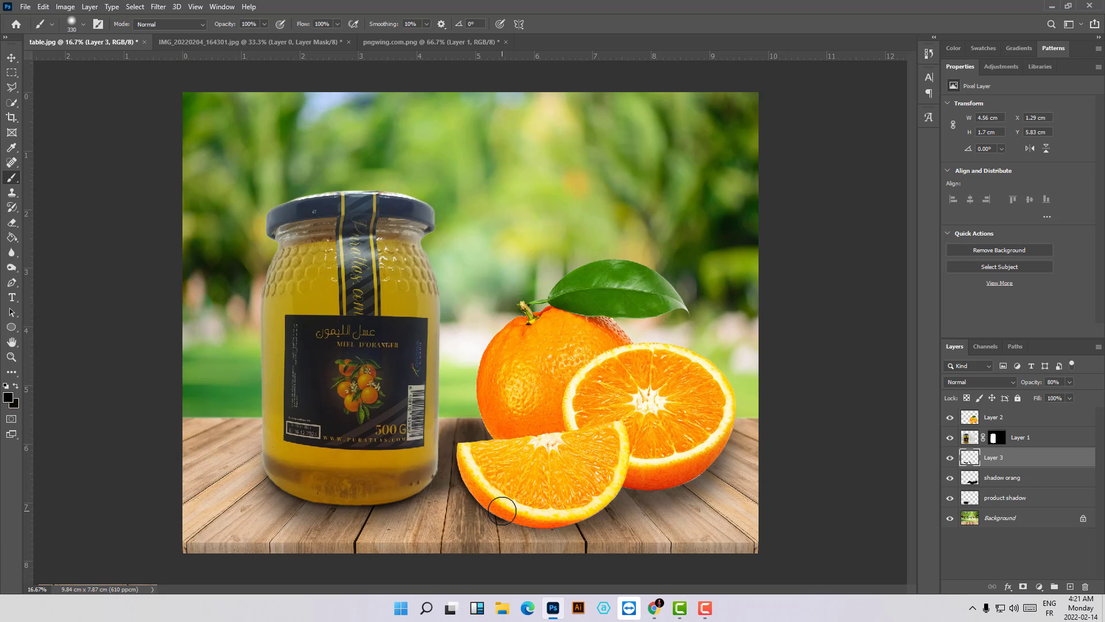
{"action": "key", "text": "ctrl+z"}
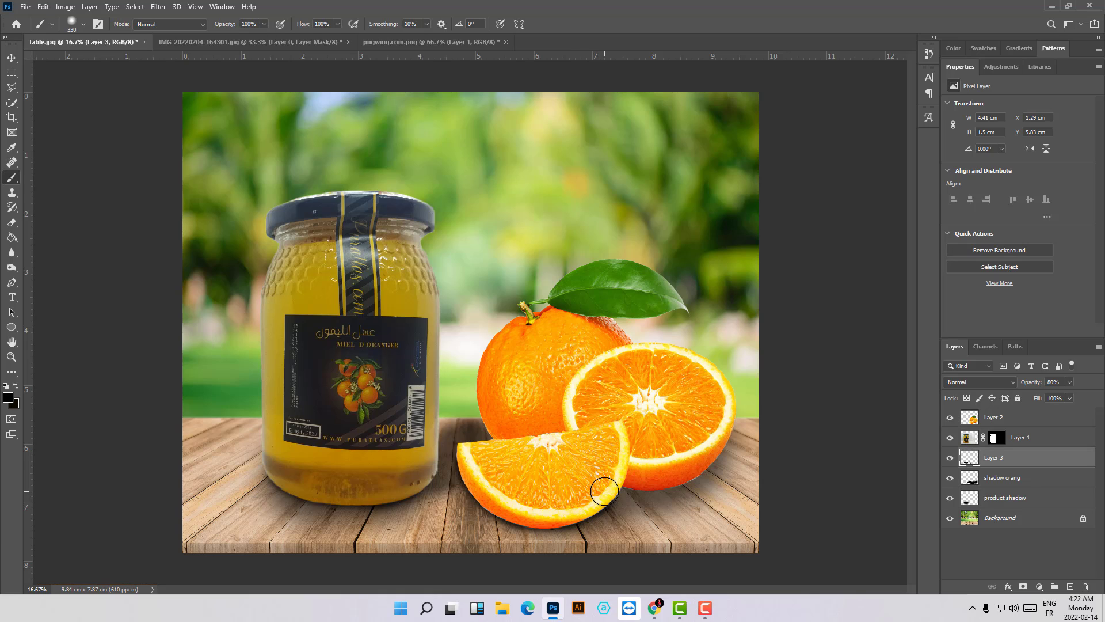
{"action": "left_click_drag", "start_coordinate": [604, 491], "coordinate": [614, 478]}
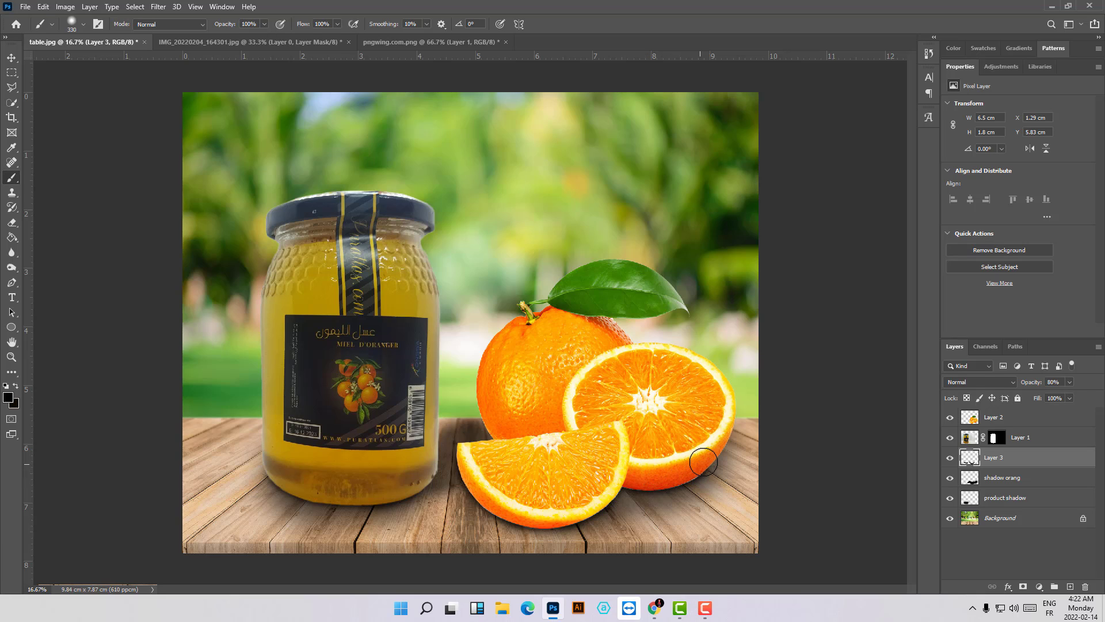
{"action": "left_click_drag", "start_coordinate": [709, 451], "coordinate": [714, 375]}
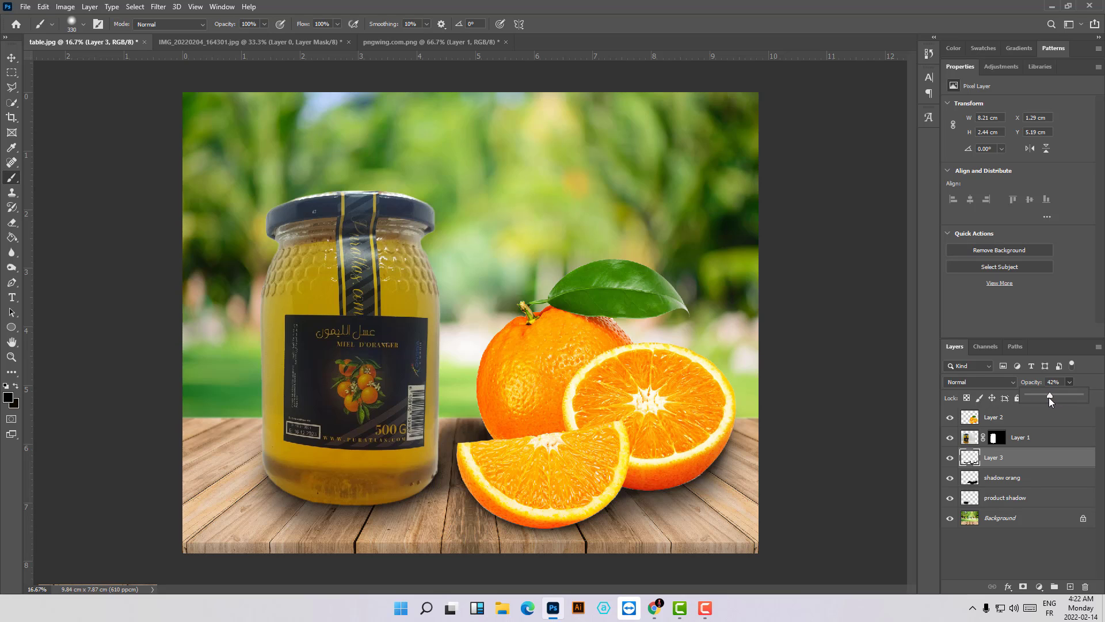
- Lower the contact shadow layer's opacity to 30% and deselect all layers
{"action": "left_click_drag", "start_coordinate": [1037, 395], "coordinate": [1040, 396]}
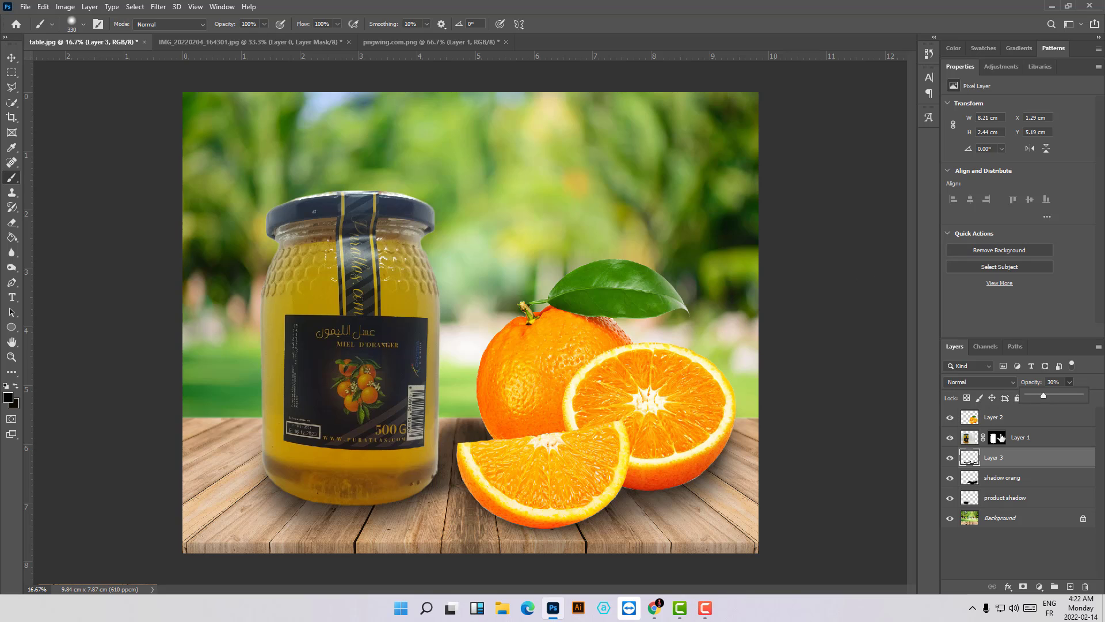
{"action": "left_click", "coordinate": [1014, 562]}
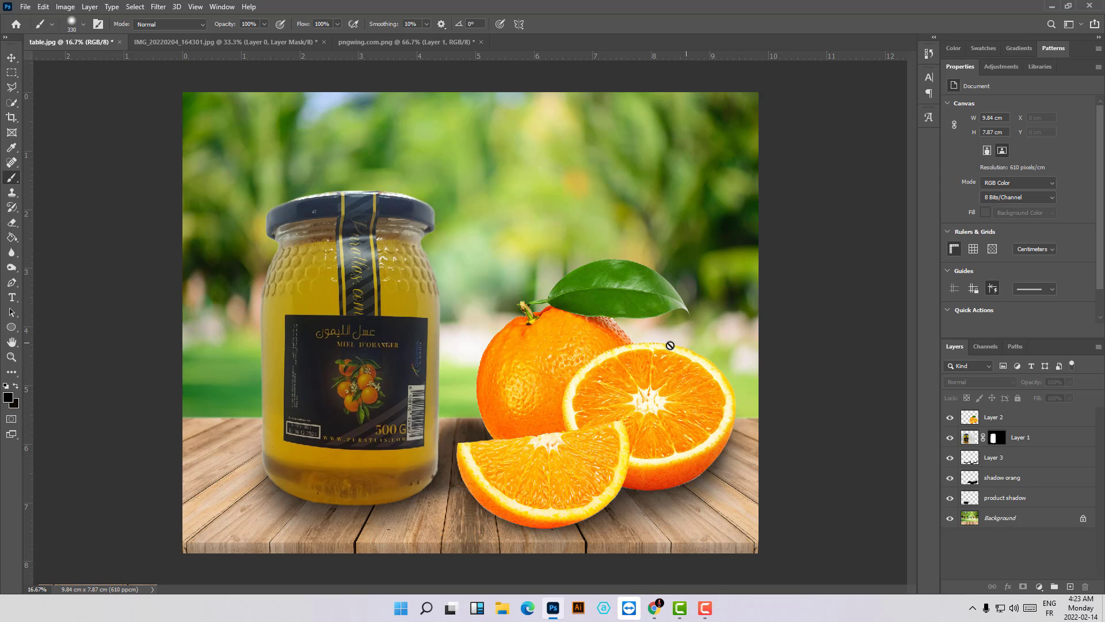
- Outline the area where the whole orange meets the half orange with the Polygonal Lasso and add a new layer above all others
{"action": "left_click", "coordinate": [12, 87]}
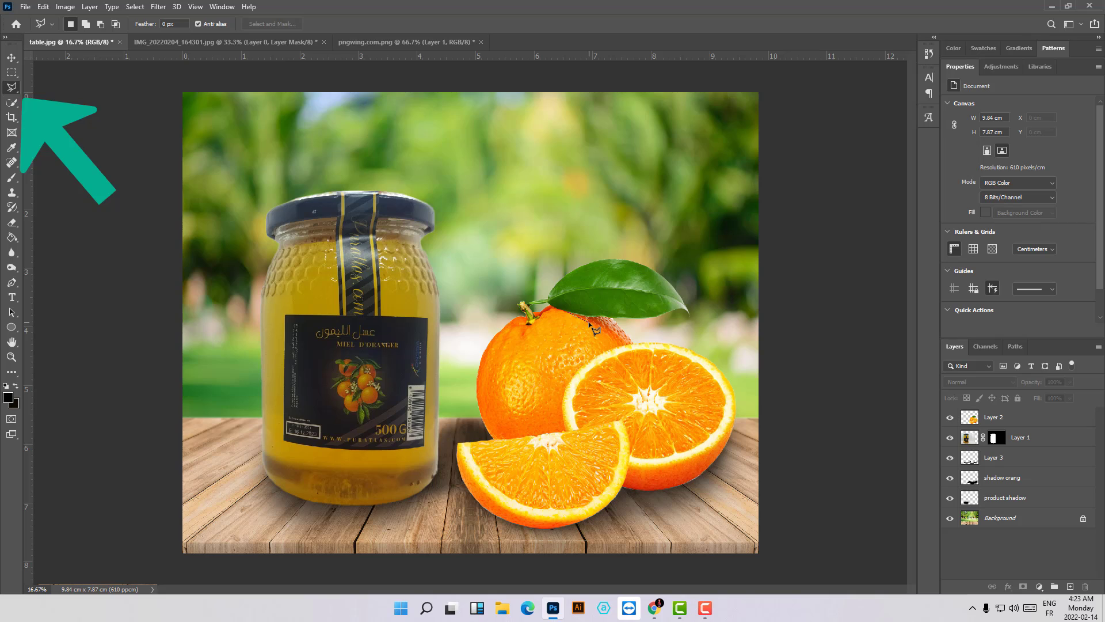
{"action": "left_click", "coordinate": [622, 347]}
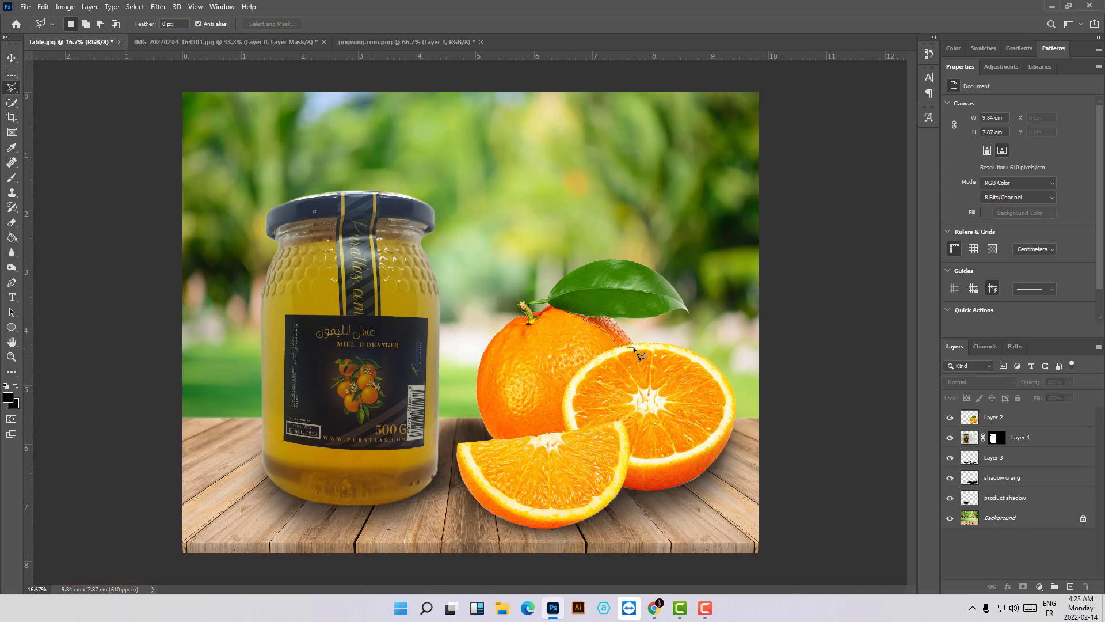
{"action": "left_click", "coordinate": [671, 345]}
{"action": "left_click", "coordinate": [579, 315]}
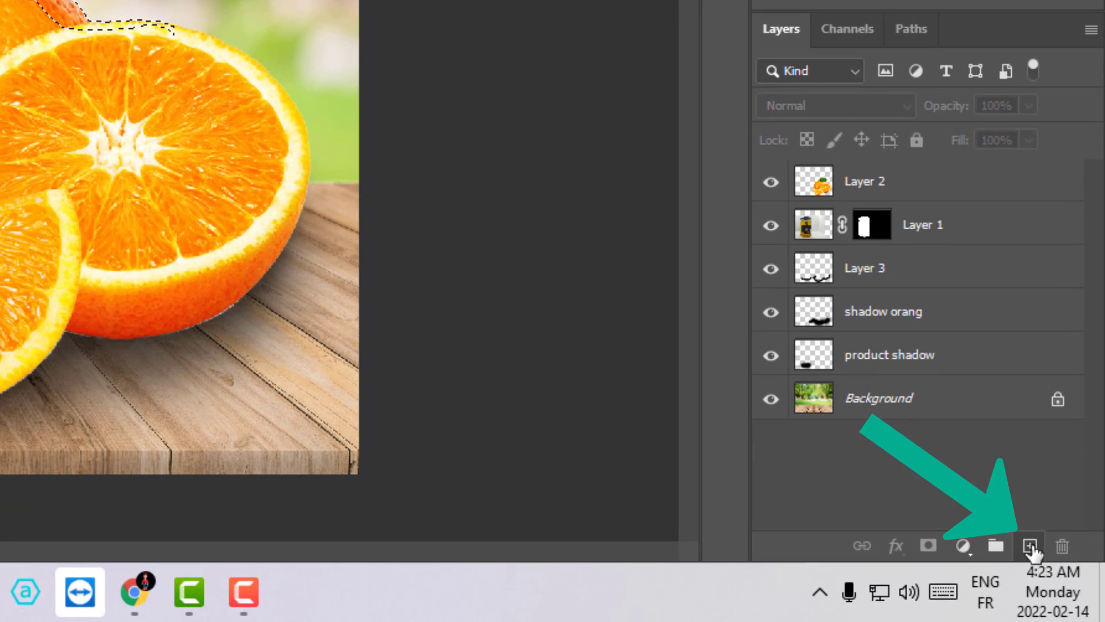
{"action": "left_click", "coordinate": [1031, 547]}
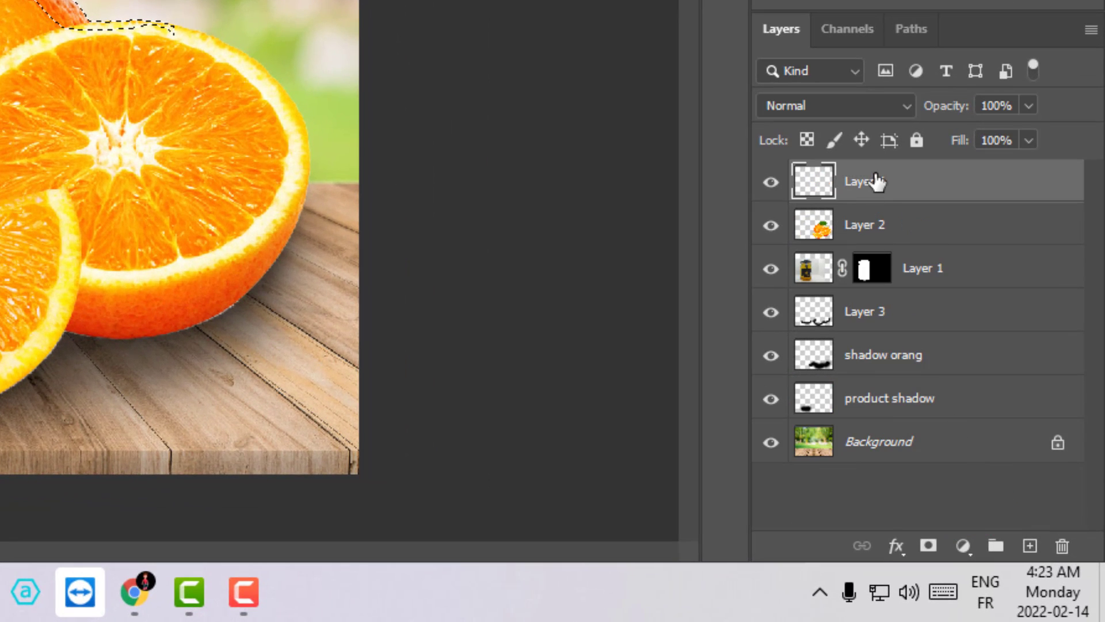
- Paint the outlined area between the whole orange and the half orange black on Layer 4, stacking the layer above the oranges
{"action": "left_click_drag", "start_coordinate": [876, 182], "coordinate": [817, 229]}
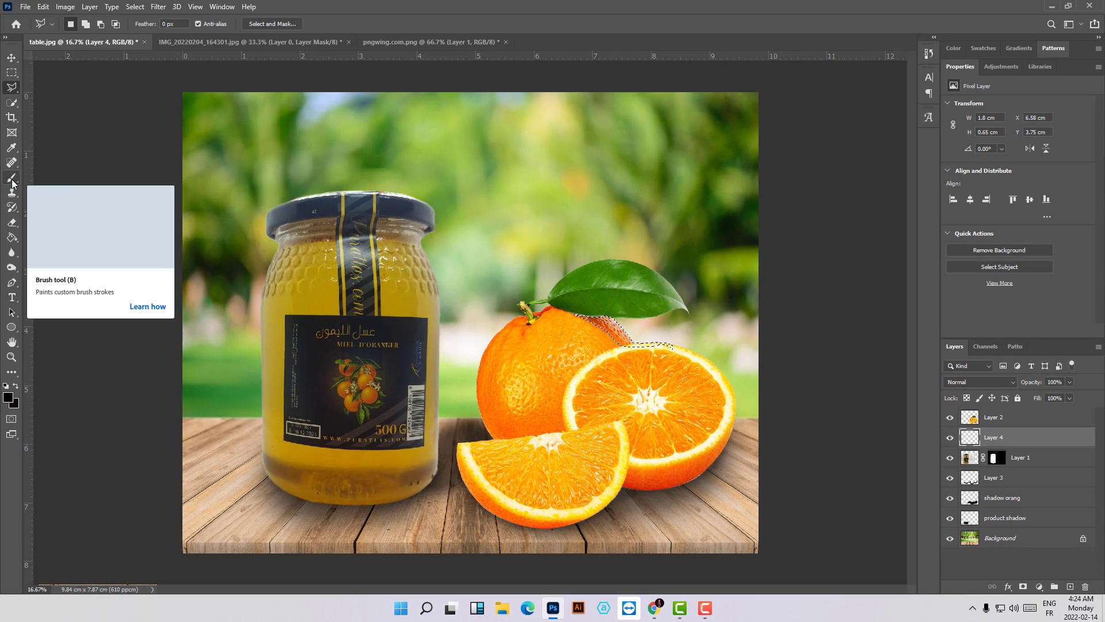
{"action": "left_click", "coordinate": [12, 180]}
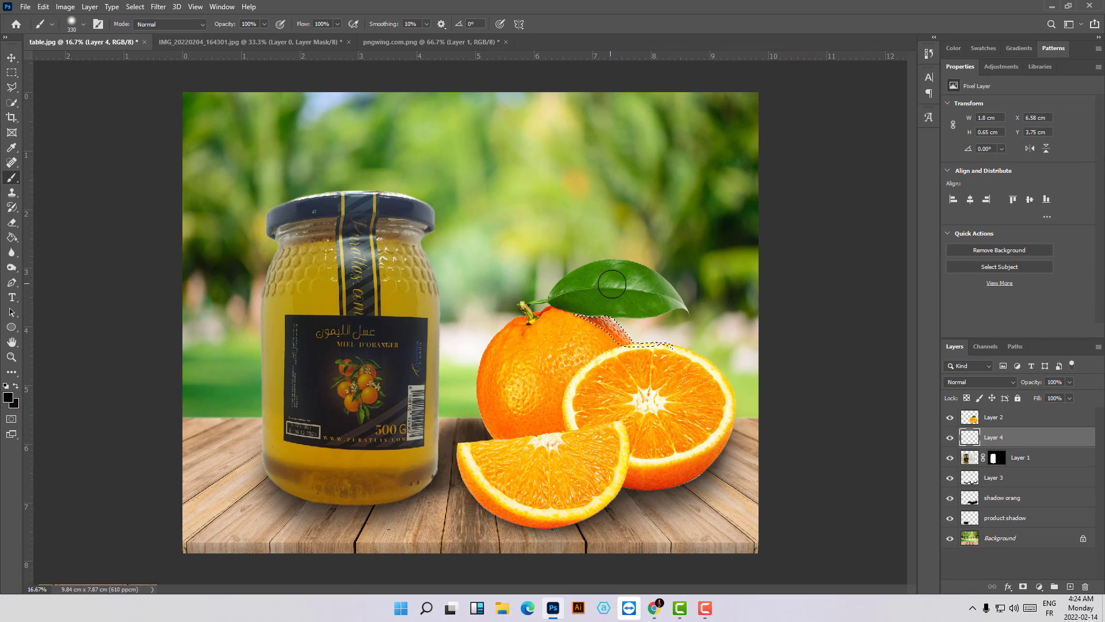
{"action": "left_click_drag", "start_coordinate": [580, 306], "coordinate": [613, 306]}
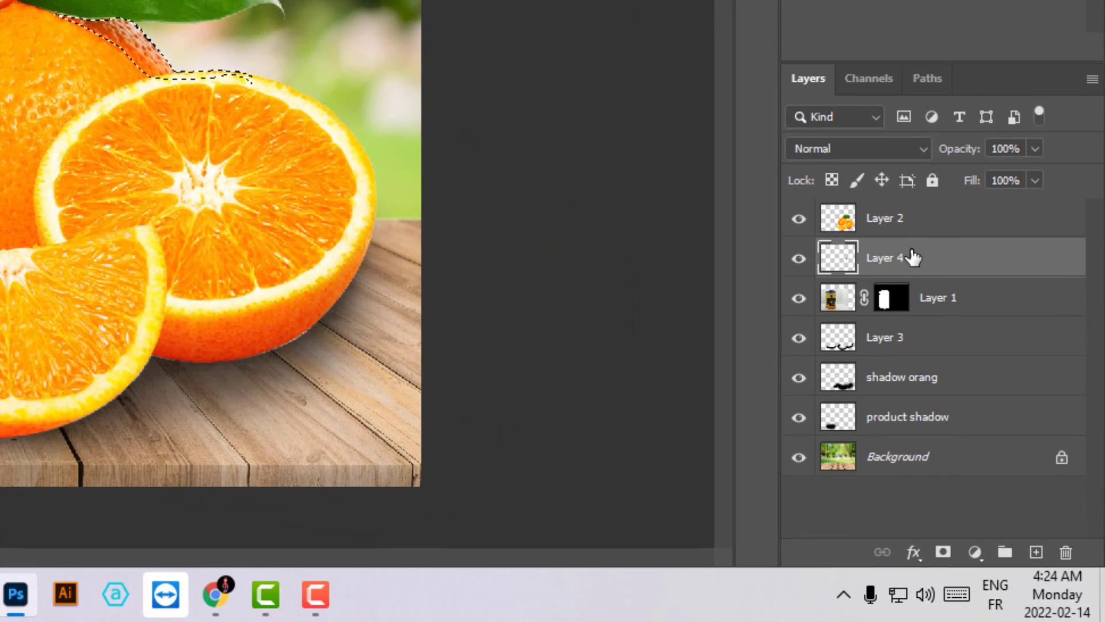
{"action": "left_click_drag", "start_coordinate": [912, 257], "coordinate": [912, 199]}
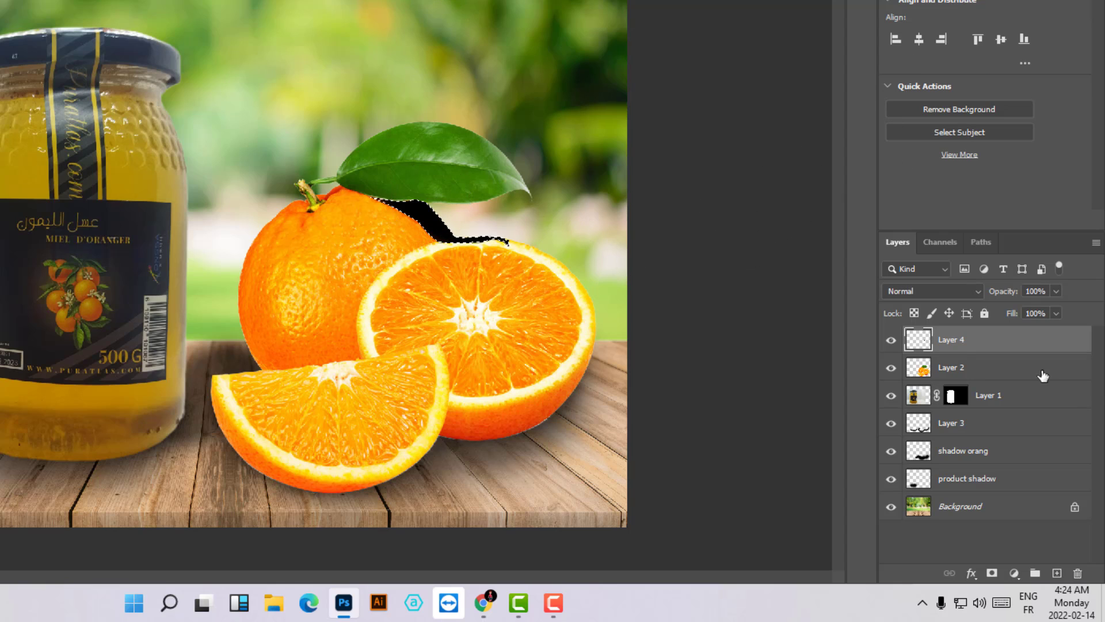
- Lower the opacity of the shadow layer between the oranges to 30% and clear the selection
{"action": "left_click", "coordinate": [1057, 291]}
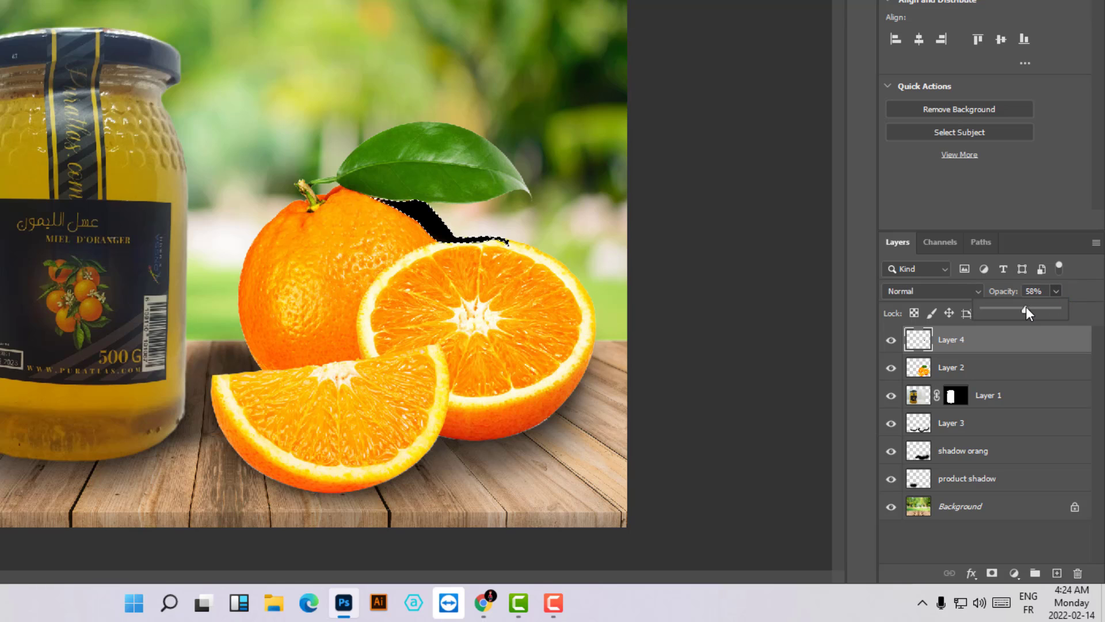
{"action": "left_click_drag", "start_coordinate": [1025, 307], "coordinate": [1020, 308]}
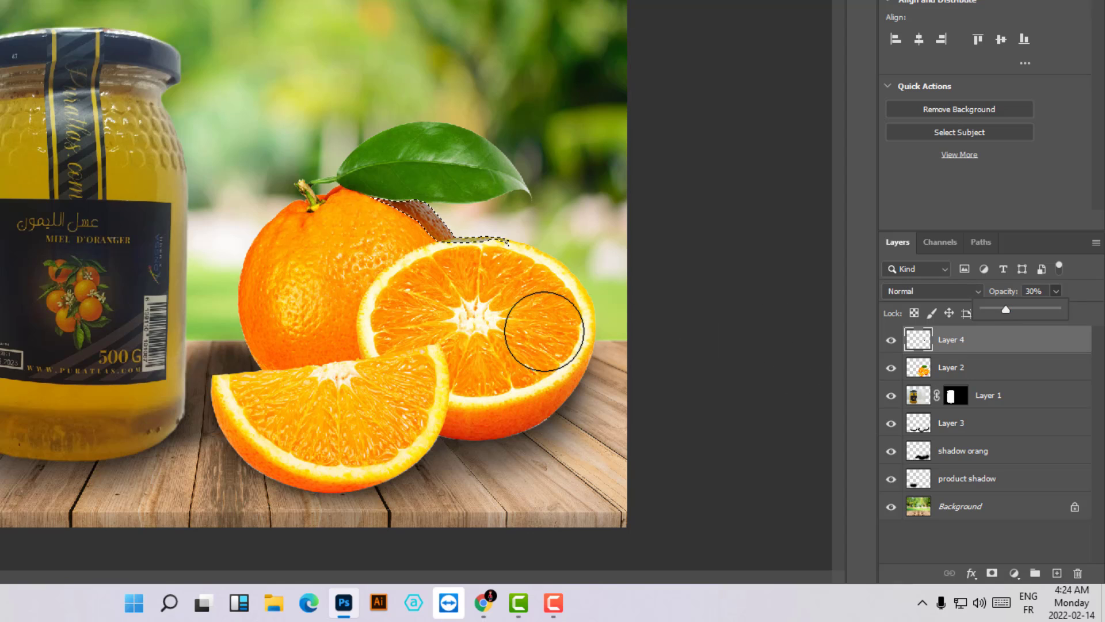
{"action": "key", "text": "ctrl+d"}
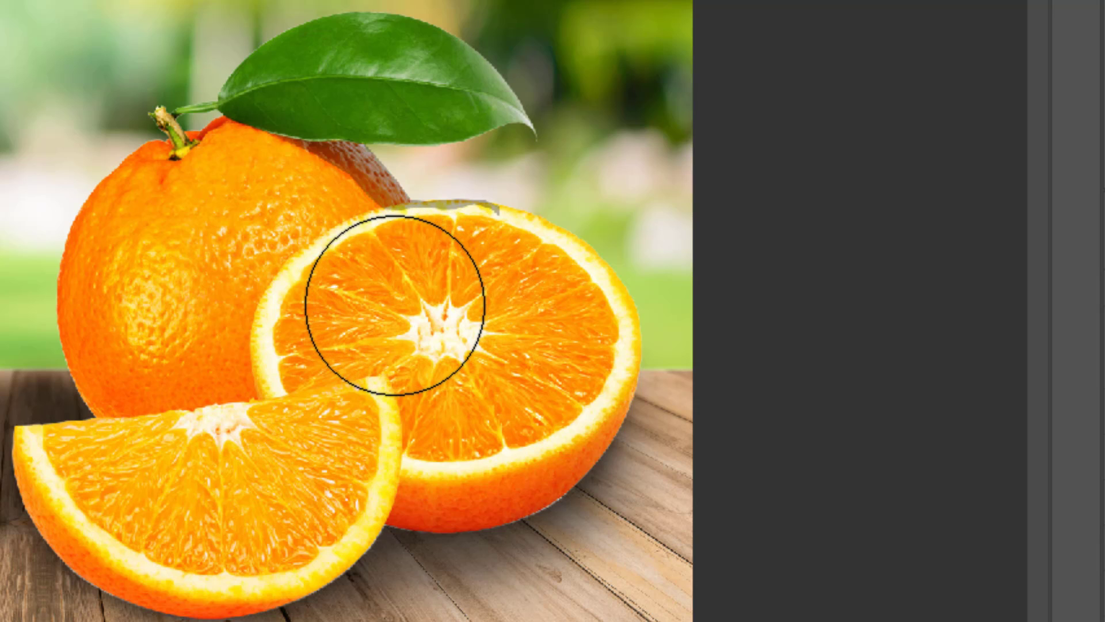
- Set the eraser tip to about 701 px and erase excess shadow along the half orange's upper rim
{"action": "key", "text": "v"}
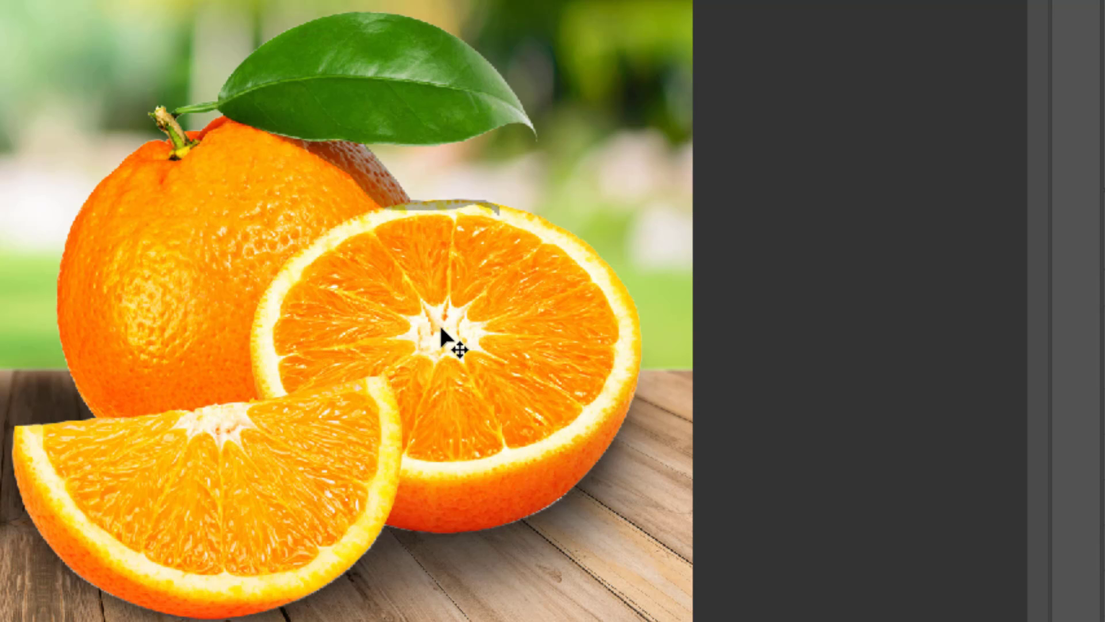
{"action": "key", "text": "b"}
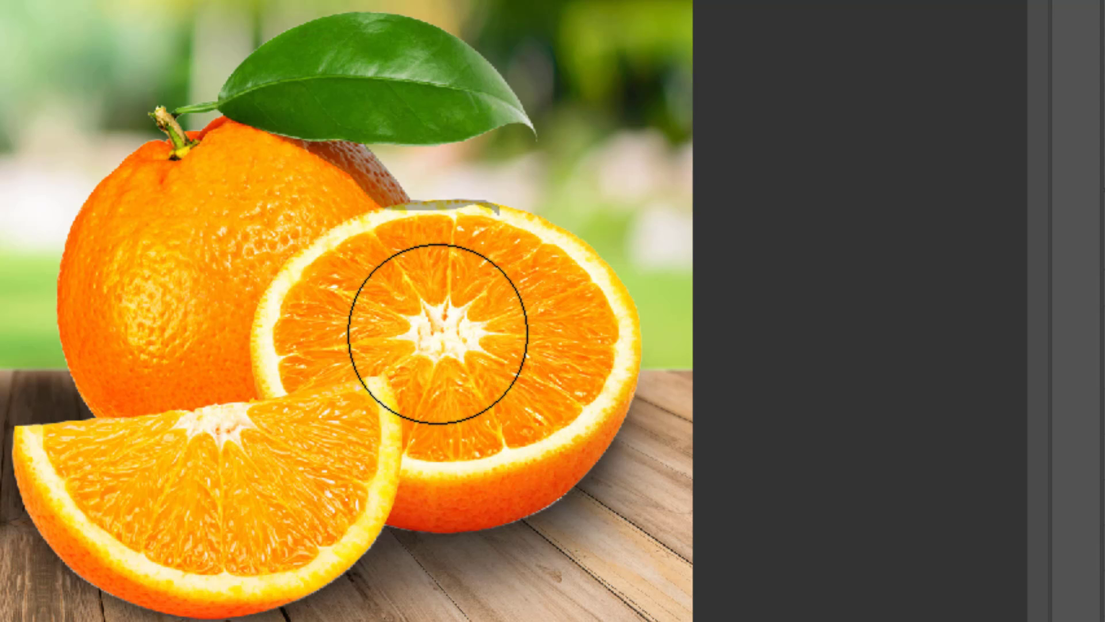
{"action": "mouse_move", "coordinate": [438, 334]}
{"action": "left_mouse_down"}
{"action": "mouse_move", "coordinate": [460, 332]}
{"action": "mouse_move", "coordinate": [425, 338]}
{"action": "mouse_move", "coordinate": [427, 362]}
{"action": "mouse_move", "coordinate": [419, 312]}
{"action": "left_mouse_up"}
{"action": "left_click_drag", "start_coordinate": [424, 191], "coordinate": [427, 140]}
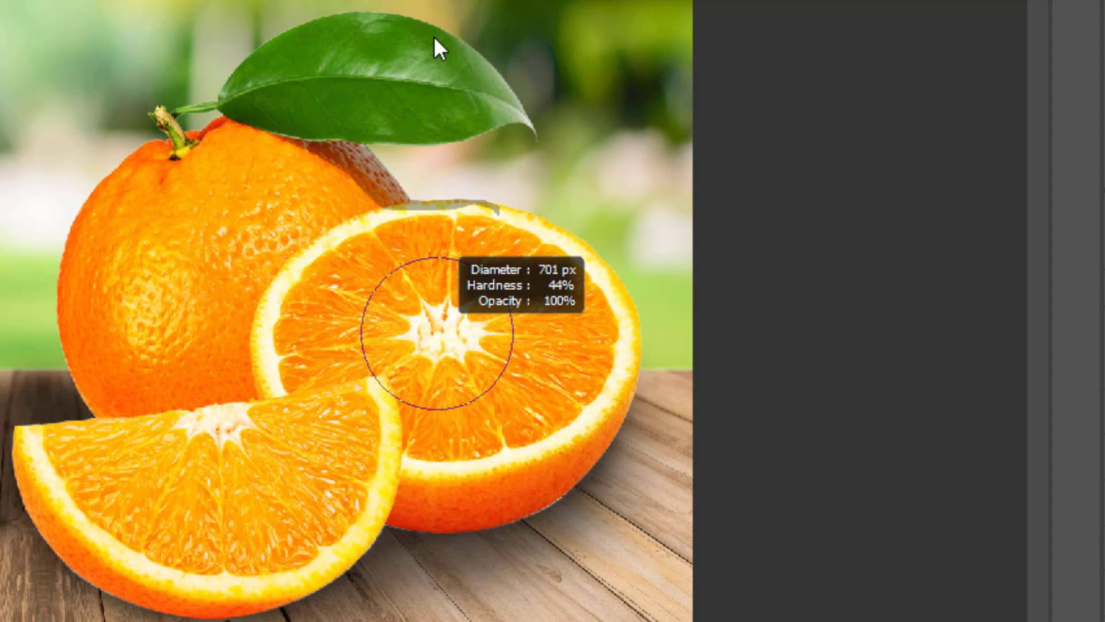
{"action": "left_click_drag", "start_coordinate": [441, 1], "coordinate": [444, 1]}
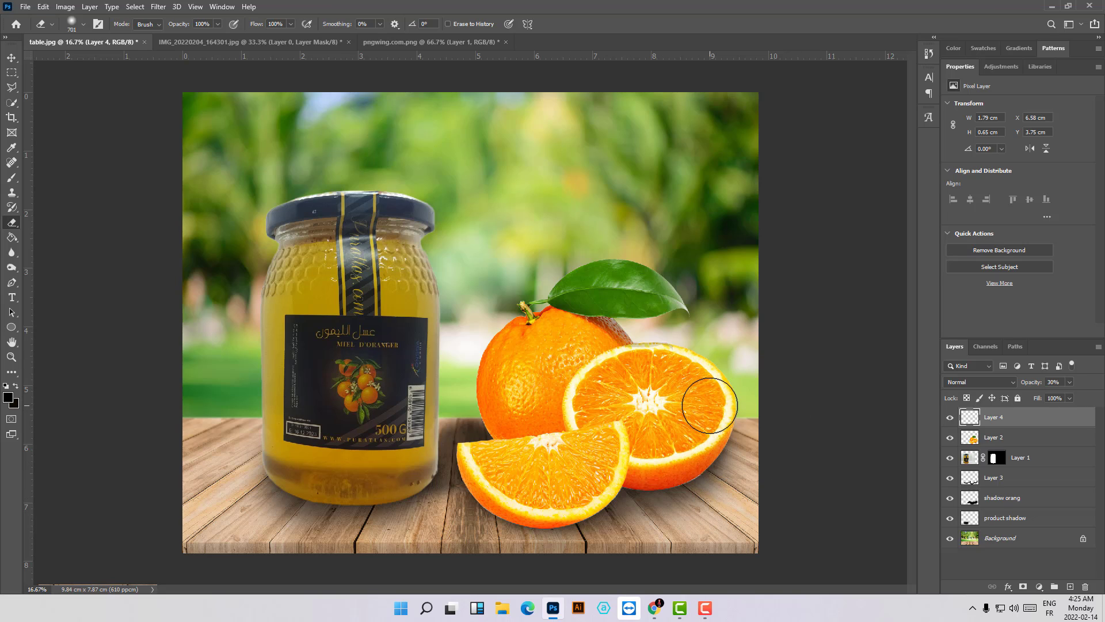
{"action": "key", "text": "ctrl+plus"}
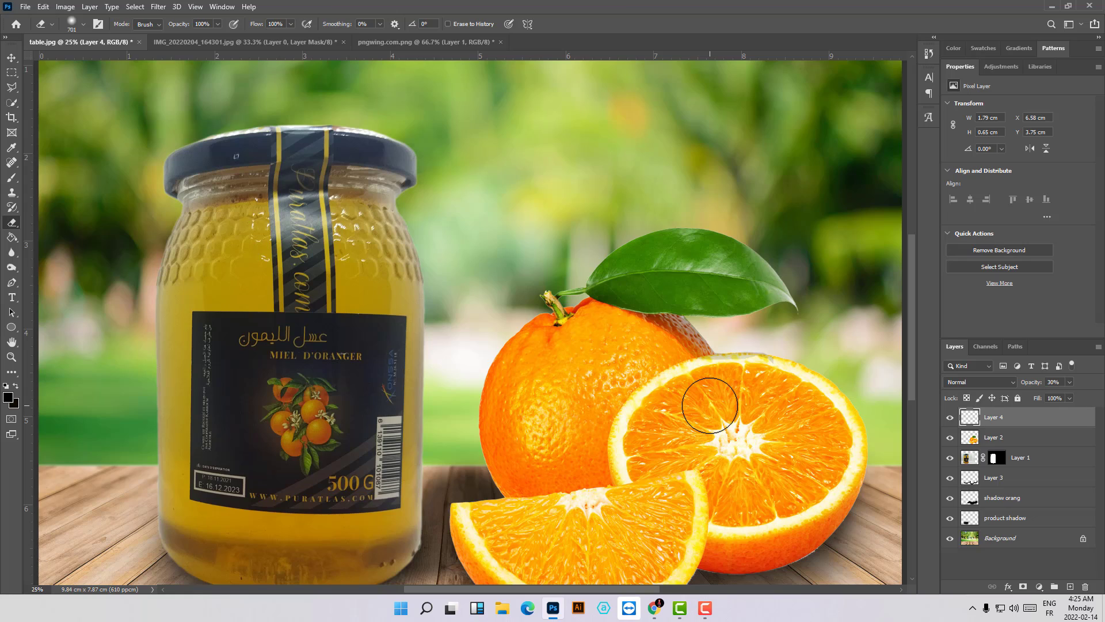
{"action": "key", "text": "ctrl+minus"}
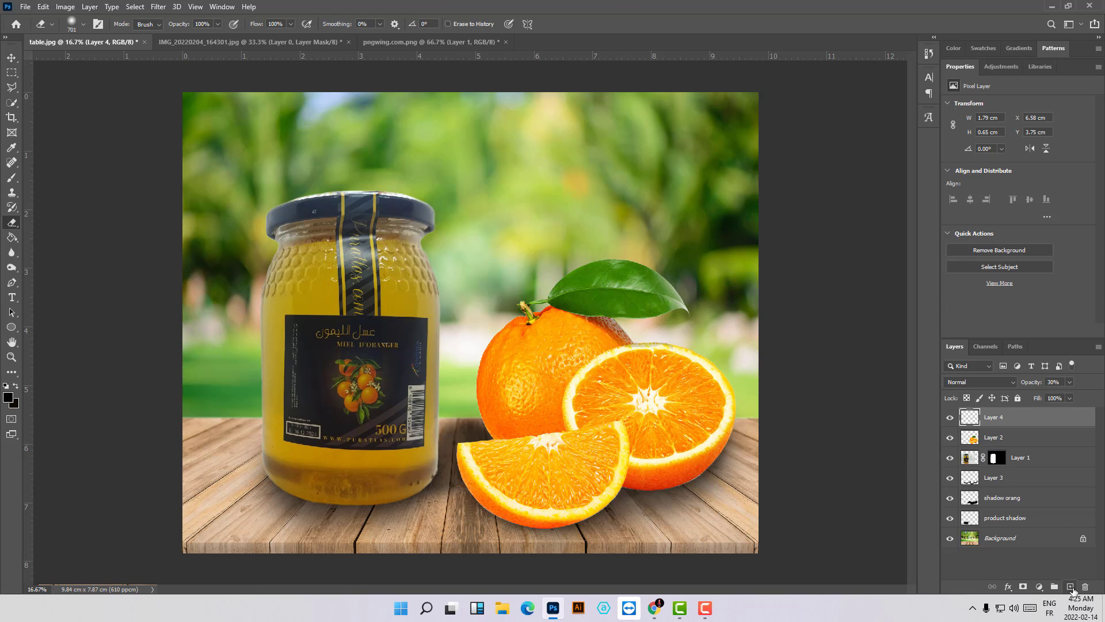
- Add a new layer on top and outline the whole orange's lower part along the half orange and slice with the Polygonal Lasso
{"action": "left_click", "coordinate": [1070, 586]}
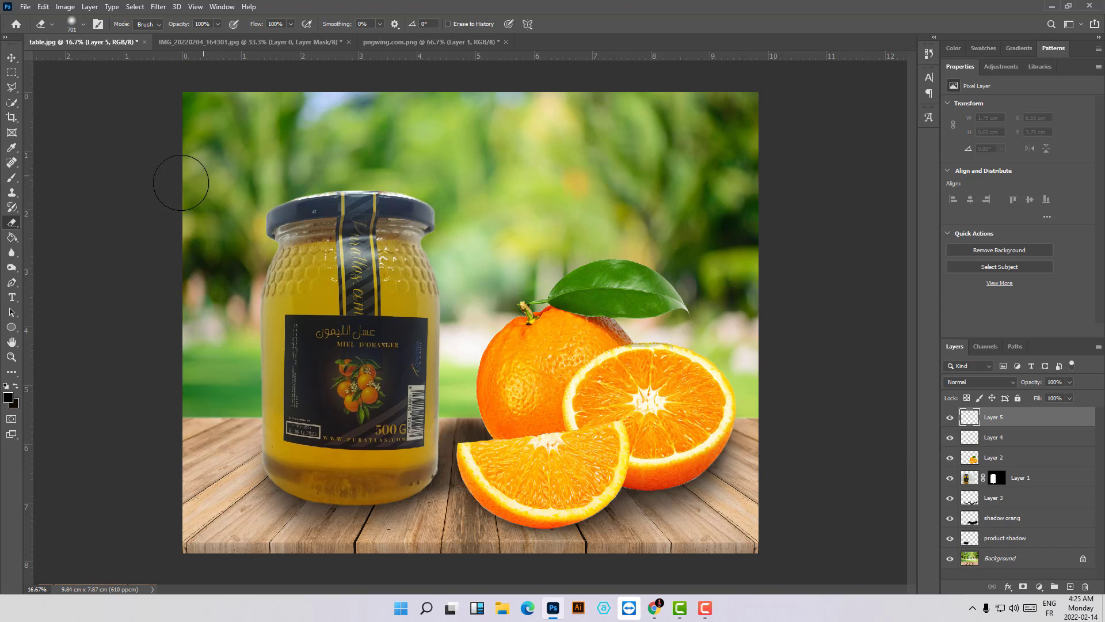
{"action": "left_click", "coordinate": [13, 88]}
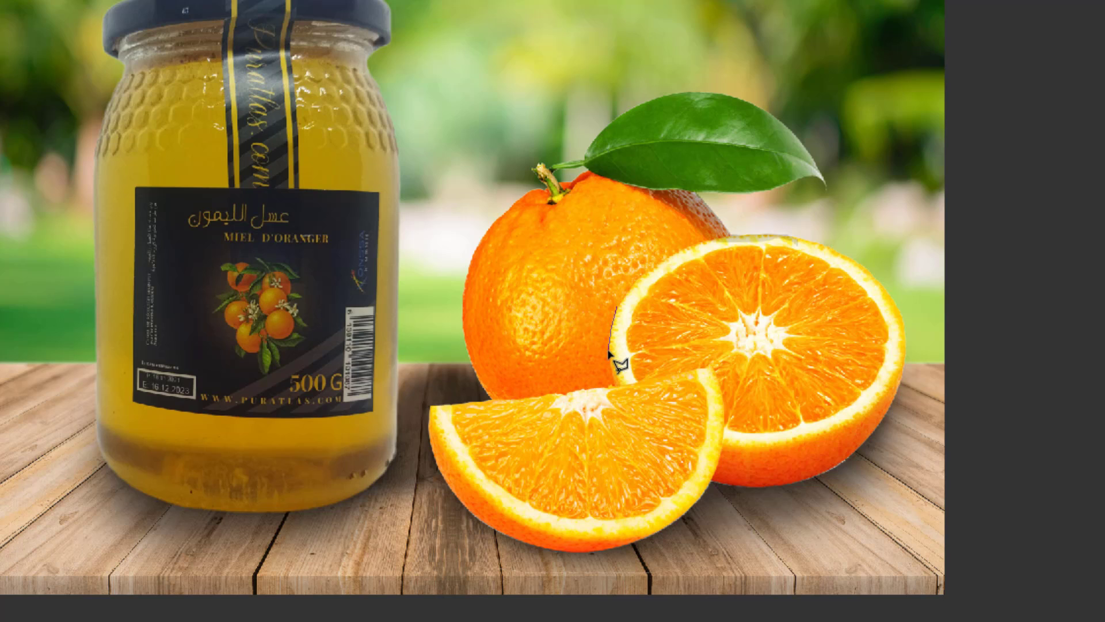
{"action": "left_click", "coordinate": [609, 350]}
{"action": "left_click", "coordinate": [611, 374]}
{"action": "left_click", "coordinate": [617, 385]}
{"action": "left_click", "coordinate": [410, 404]}
{"action": "left_click", "coordinate": [411, 248]}
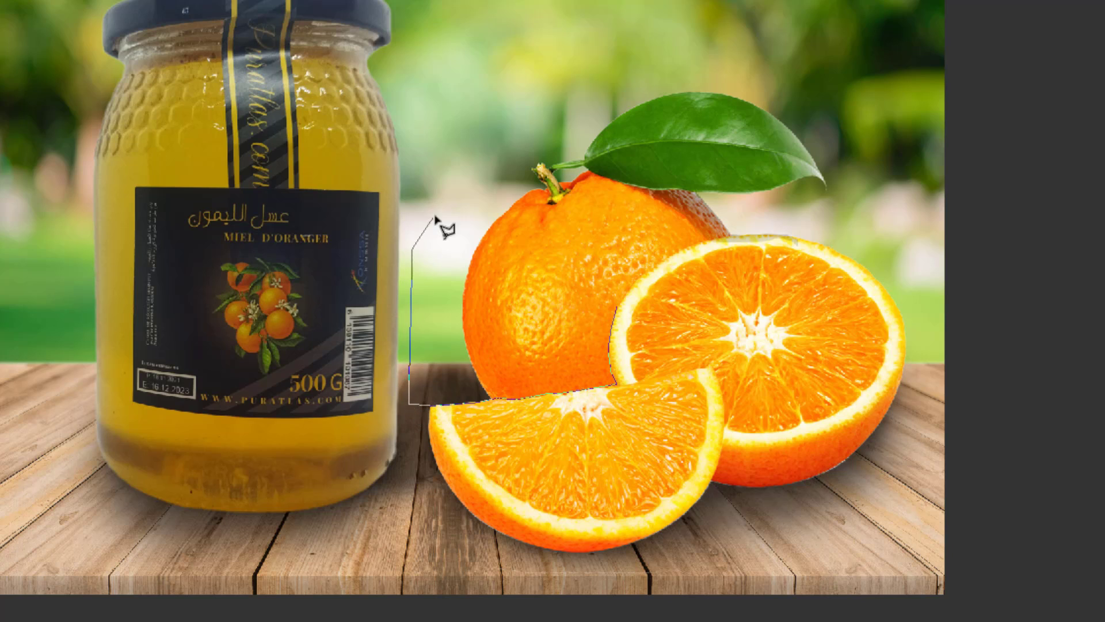
{"action": "left_click", "coordinate": [478, 152]}
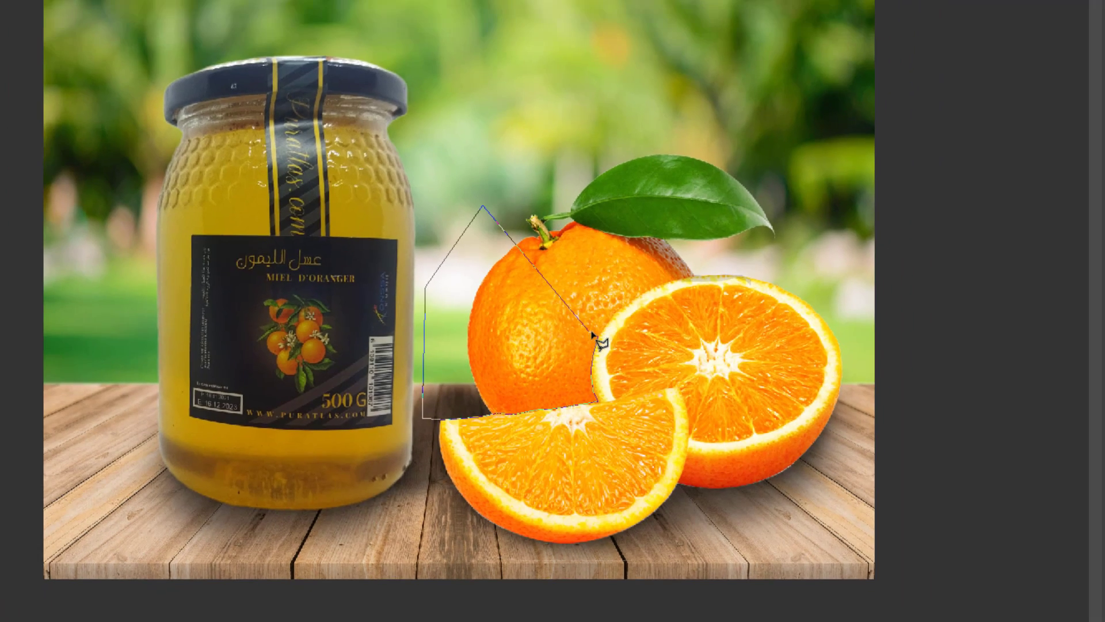
{"action": "left_click", "coordinate": [594, 335]}
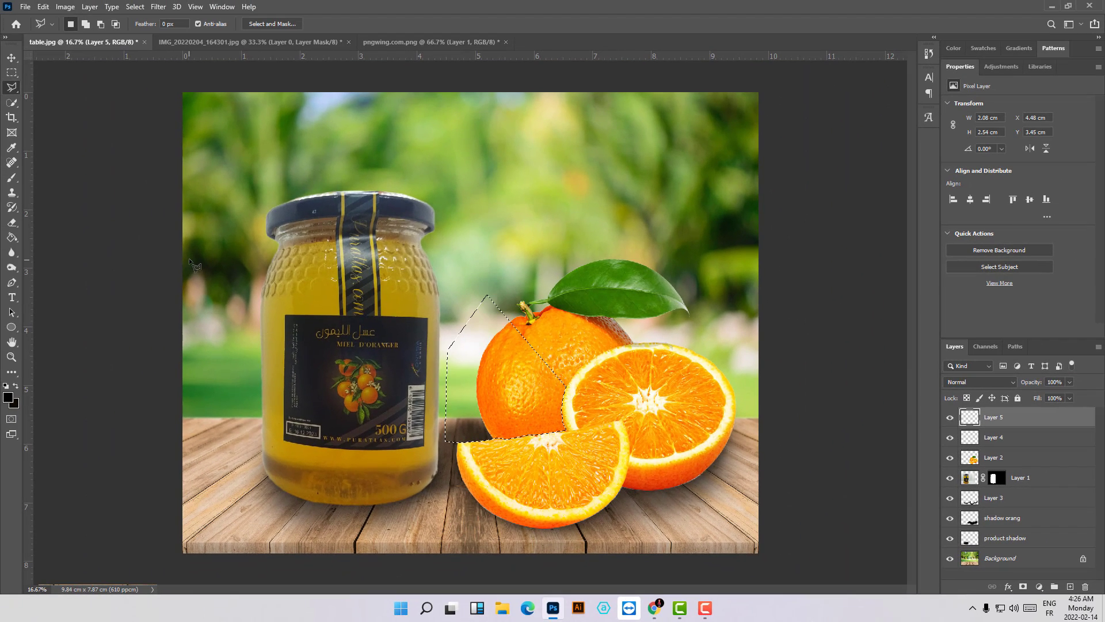
- Paint a soft black shadow with a 666 px brush inside the selection, just above the orange slice
{"action": "key", "text": "b"}
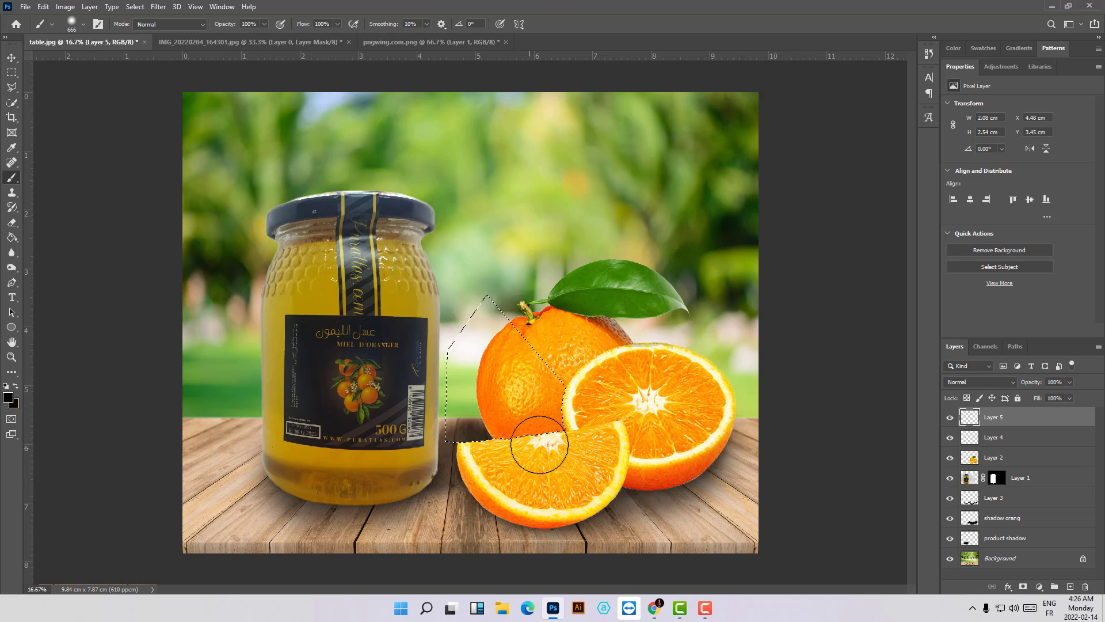
{"action": "left_click_drag", "start_coordinate": [556, 430], "coordinate": [556, 408]}
{"action": "mouse_move", "coordinate": [546, 444]}
{"action": "left_mouse_down"}
{"action": "mouse_move", "coordinate": [453, 457]}
{"action": "mouse_move", "coordinate": [472, 443]}
{"action": "mouse_move", "coordinate": [512, 447]}
{"action": "mouse_move", "coordinate": [607, 403]}
{"action": "left_mouse_up"}
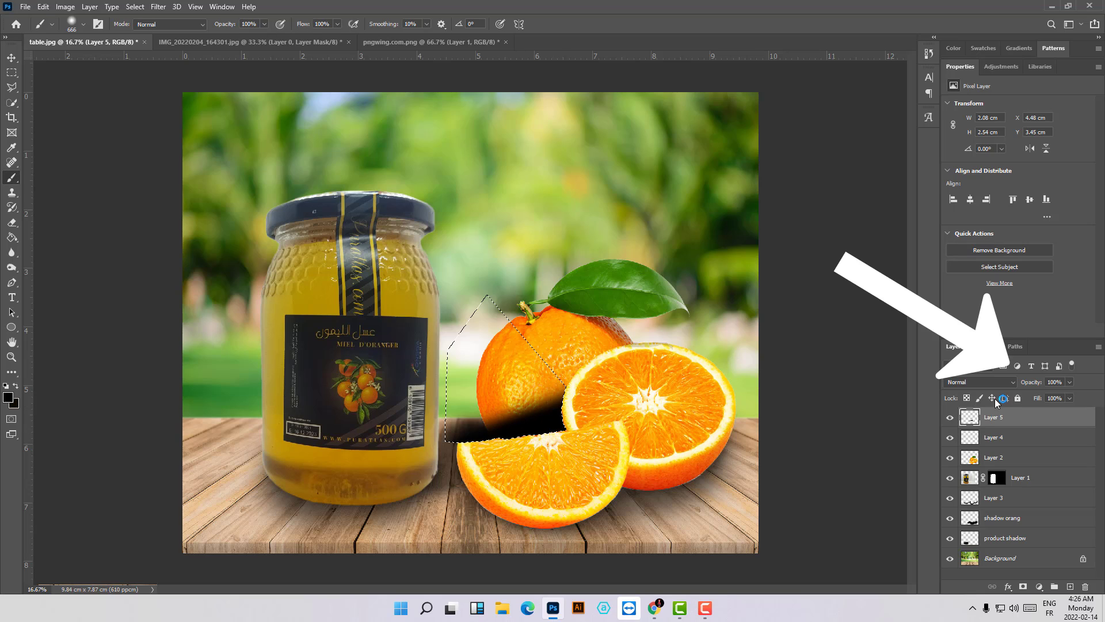
- Reduce the opacity of the shadow layer above the orange slice to 32% and clear the selection
{"action": "left_click", "coordinate": [1068, 382]}
{"action": "left_click_drag", "start_coordinate": [1041, 397], "coordinate": [1032, 398]}
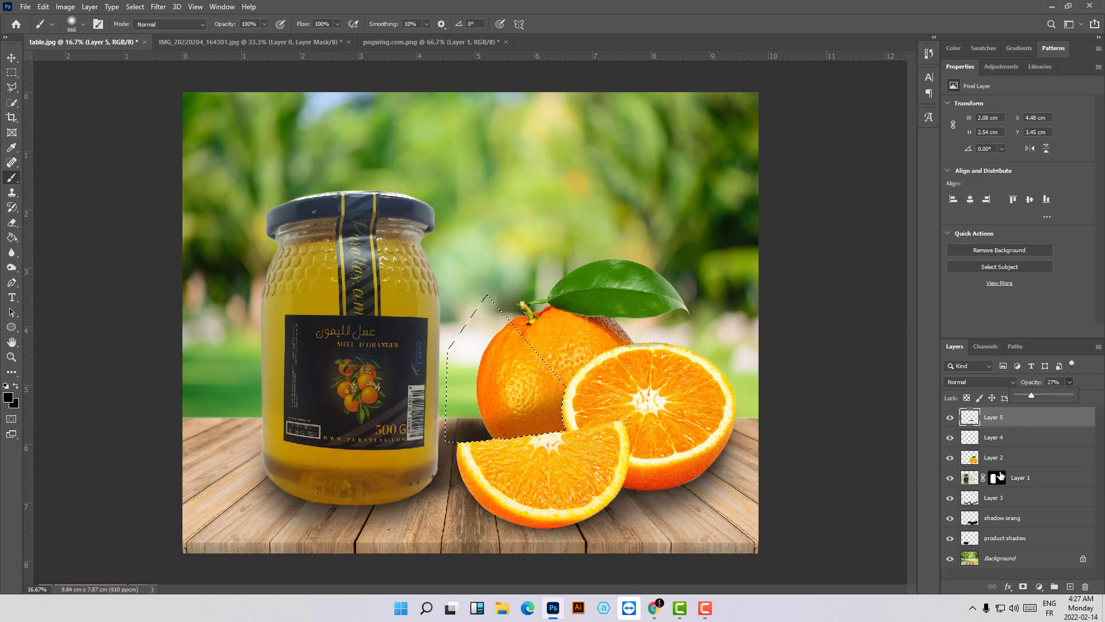
{"action": "left_click", "coordinate": [1033, 397]}
{"action": "key", "text": "ctrl+d"}
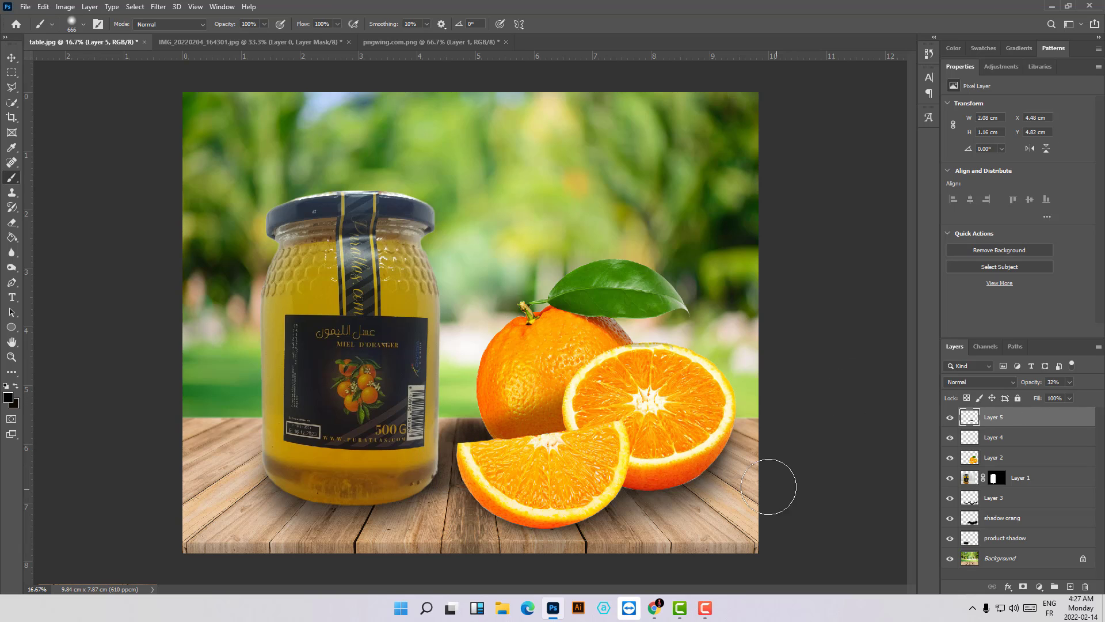
- Outline the side of the whole orange facing the jar with the Polygonal Lasso on Layer 5, brush shading into it and deselect
{"action": "left_click", "coordinate": [984, 518]}
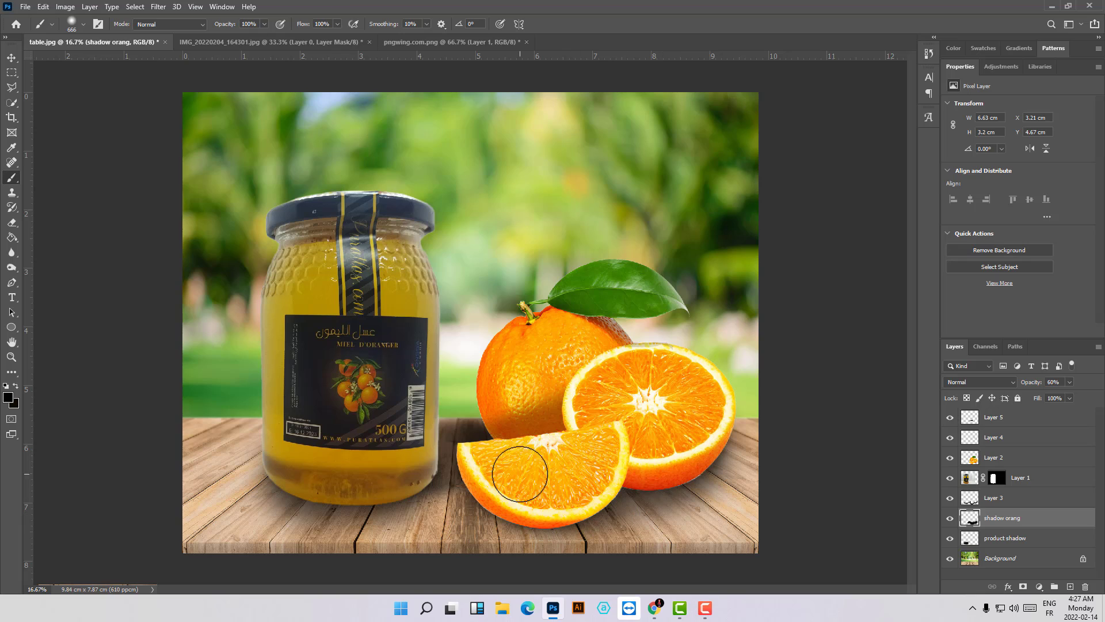
{"action": "left_click", "coordinate": [993, 417]}
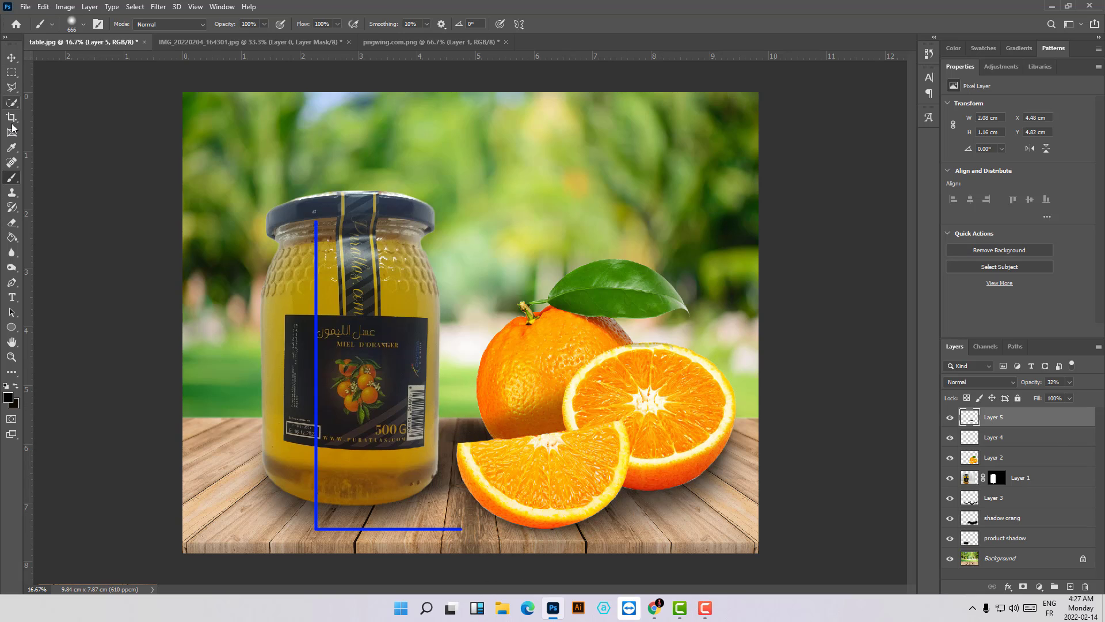
{"action": "key", "text": "l"}
{"action": "left_click", "coordinate": [481, 426]}
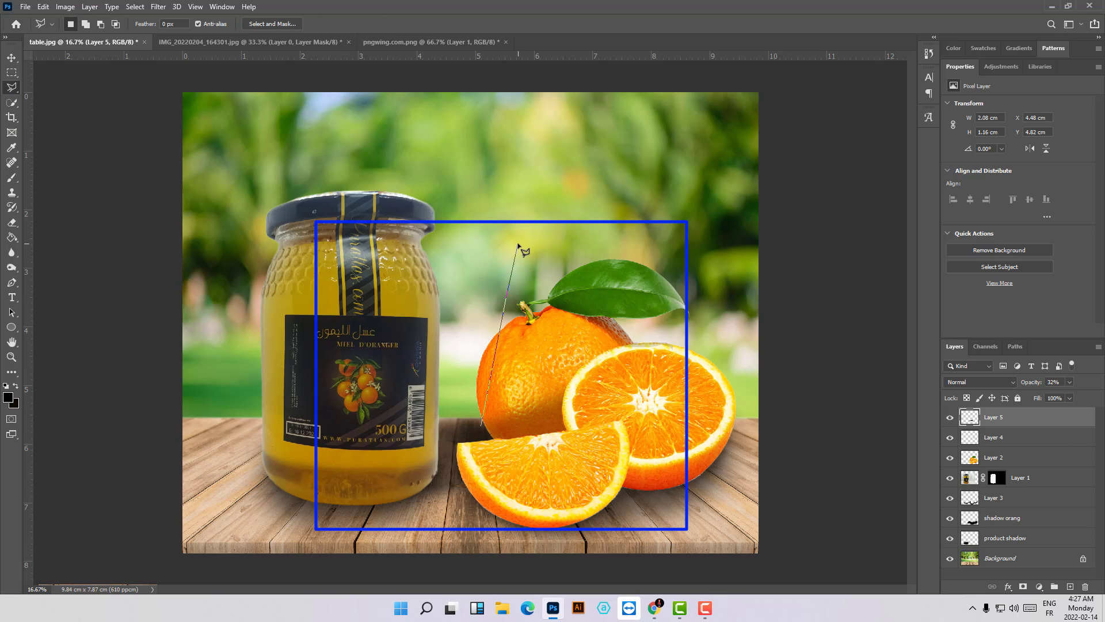
{"action": "left_click", "coordinate": [481, 421]}
{"action": "left_click", "coordinate": [12, 178]}
{"action": "mouse_move", "coordinate": [473, 348]}
{"action": "left_mouse_down"}
{"action": "mouse_move", "coordinate": [465, 410]}
{"action": "mouse_move", "coordinate": [514, 403]}
{"action": "mouse_move", "coordinate": [524, 365]}
{"action": "left_mouse_up"}
{"action": "key", "text": "ctrl+d"}
{"action": "left_click", "coordinate": [11, 222]}
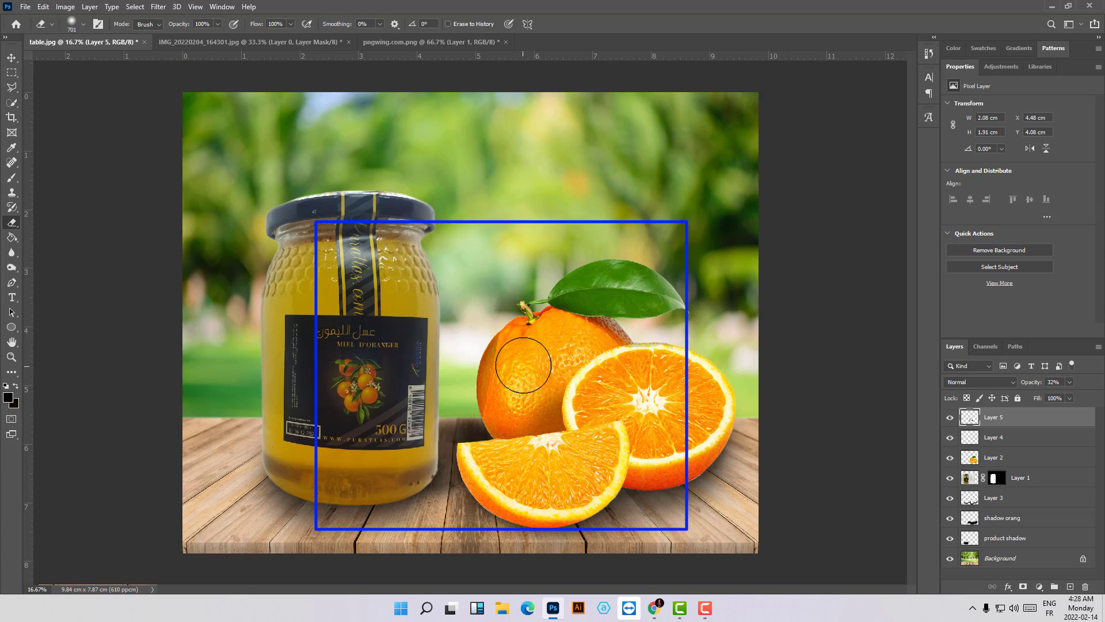
- Examine the shading on the oranges and the overall composite at several zoom levels
{"action": "key", "text": "ctrl+minus"}
{"action": "key", "text": "ctrl+minus"}
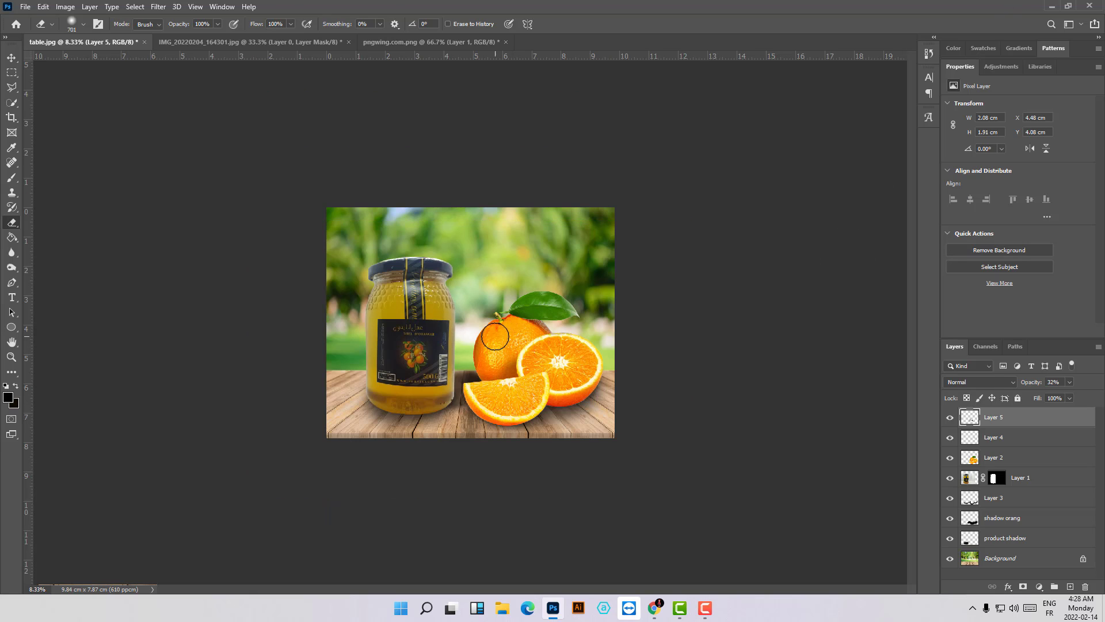
{"action": "key", "text": "ctrl+plus"}
{"action": "key", "text": "ctrl+plus"}
{"action": "key", "text": "ctrl+plus"}
{"action": "scroll", "coordinate": [644, 460], "scroll_direction": "down", "scroll_amount": 1}
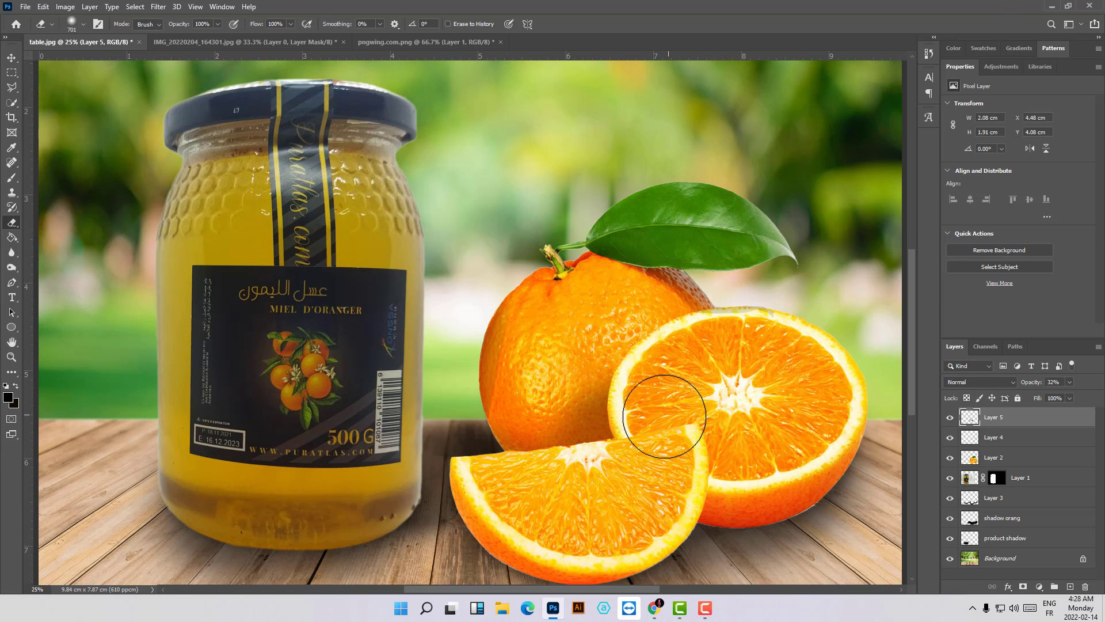
{"action": "key", "text": "alt+bracketleft"}
{"action": "key", "text": "ctrl+minus"}
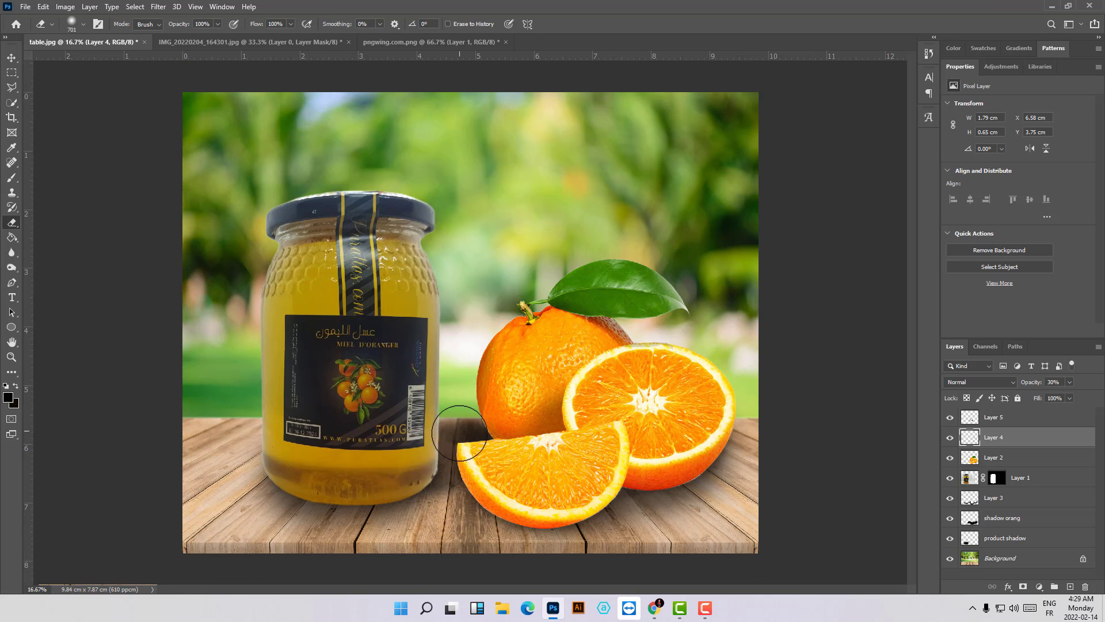
{"action": "key", "text": "ctrl+plus"}
{"action": "key", "text": "ctrl+plus"}
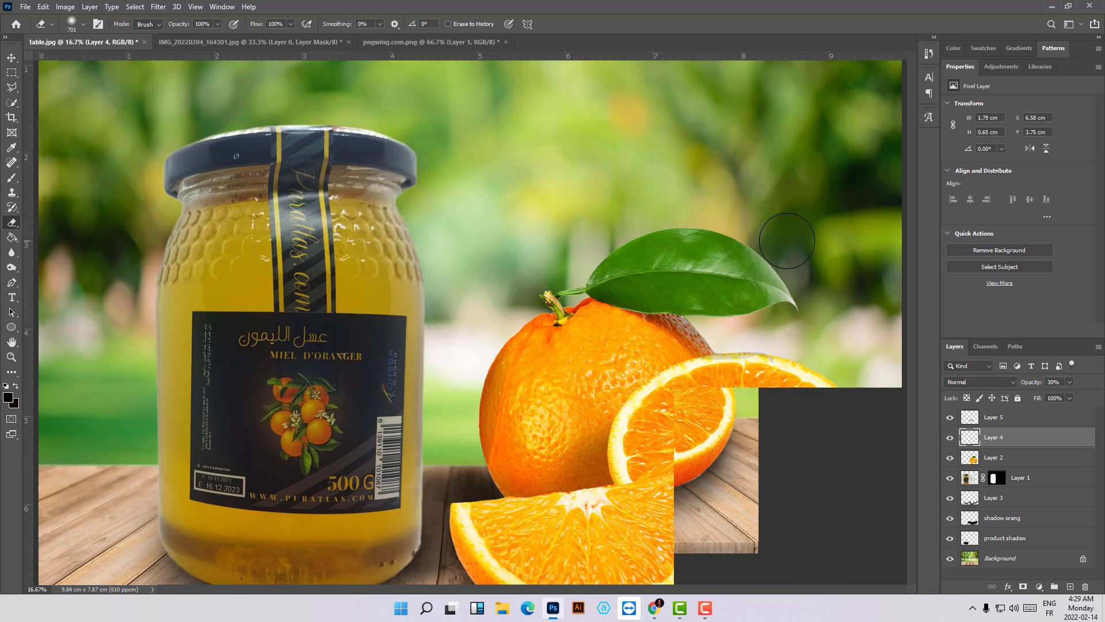
{"action": "scroll", "coordinate": [563, 388], "scroll_direction": "down", "scroll_amount": 2}
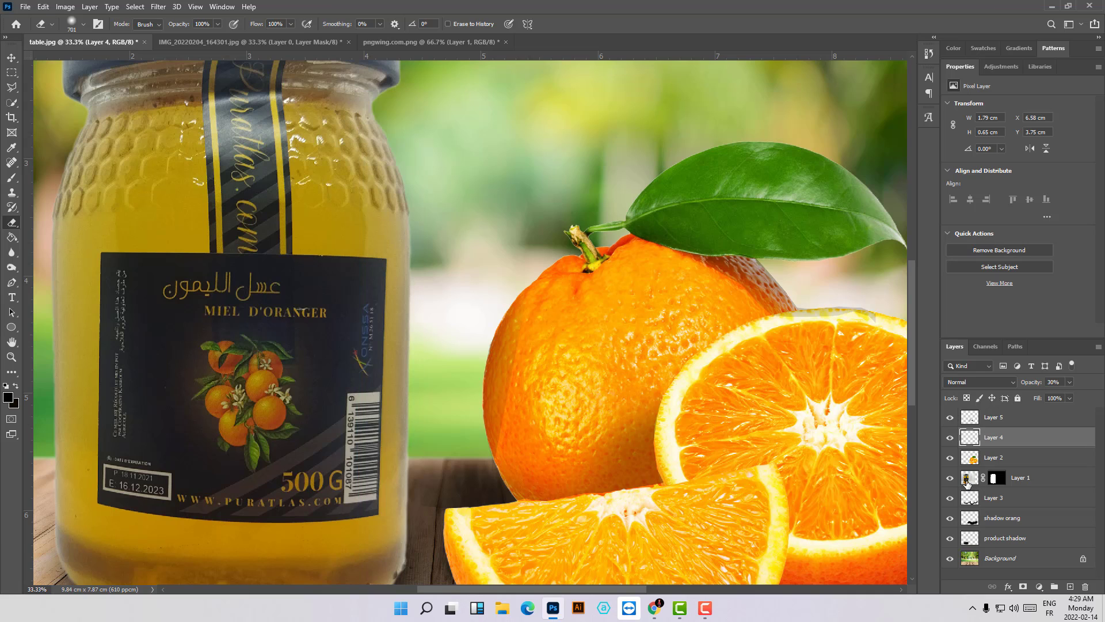
- Load the honey jar's layer mask as a selection and activate the Brush tool
{"action": "left_click", "coordinate": [949, 479]}
{"action": "left_click", "coordinate": [949, 478]}
{"action": "left_click", "coordinate": [973, 480]}
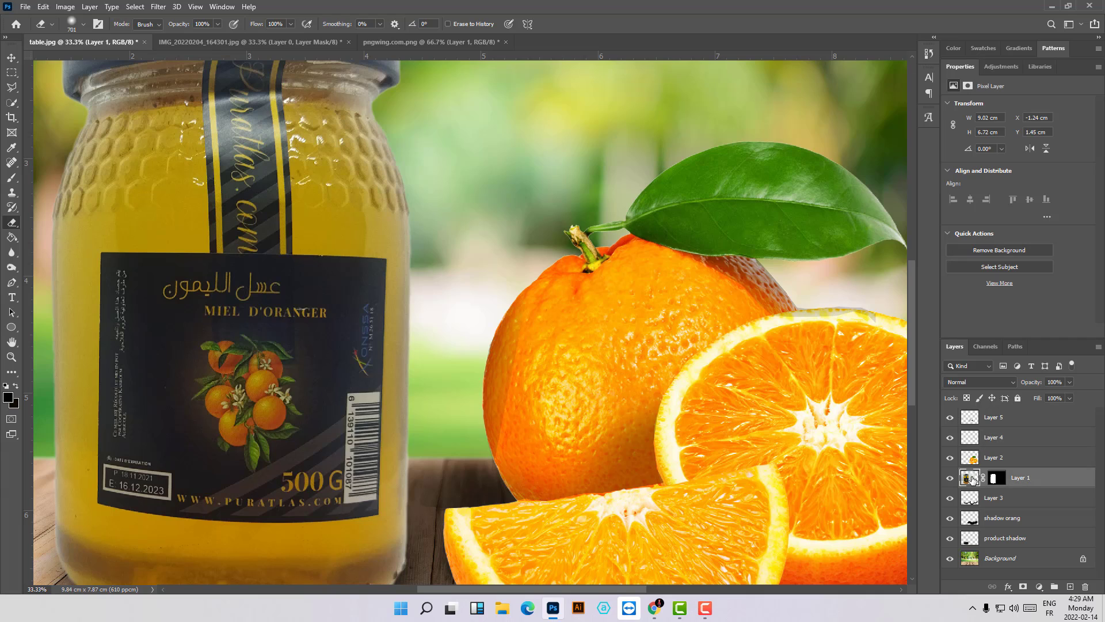
{"action": "left_click", "coordinate": [998, 479]}
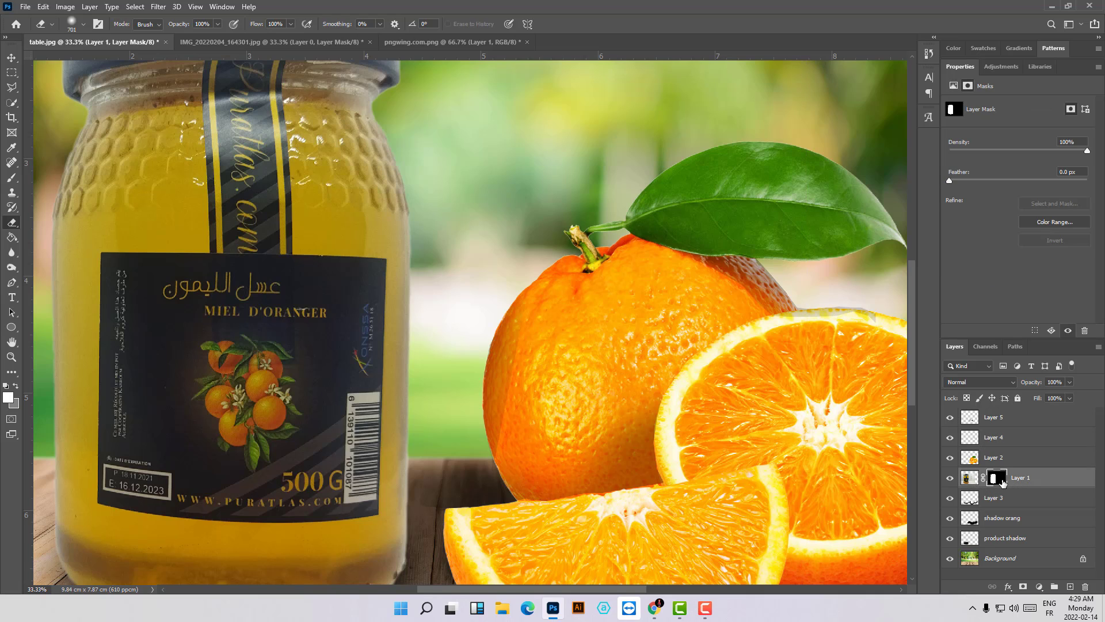
{"action": "key", "text": "ctrl+minus"}
{"action": "left_click", "coordinate": [999, 479], "text": "ctrl"}
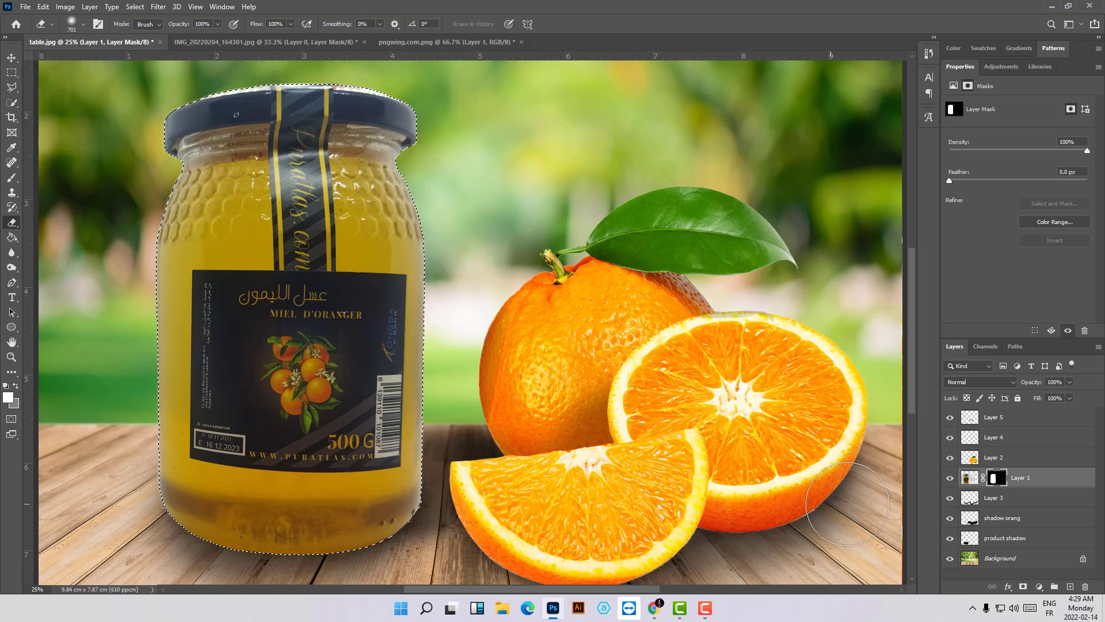
{"action": "left_click", "coordinate": [12, 178]}
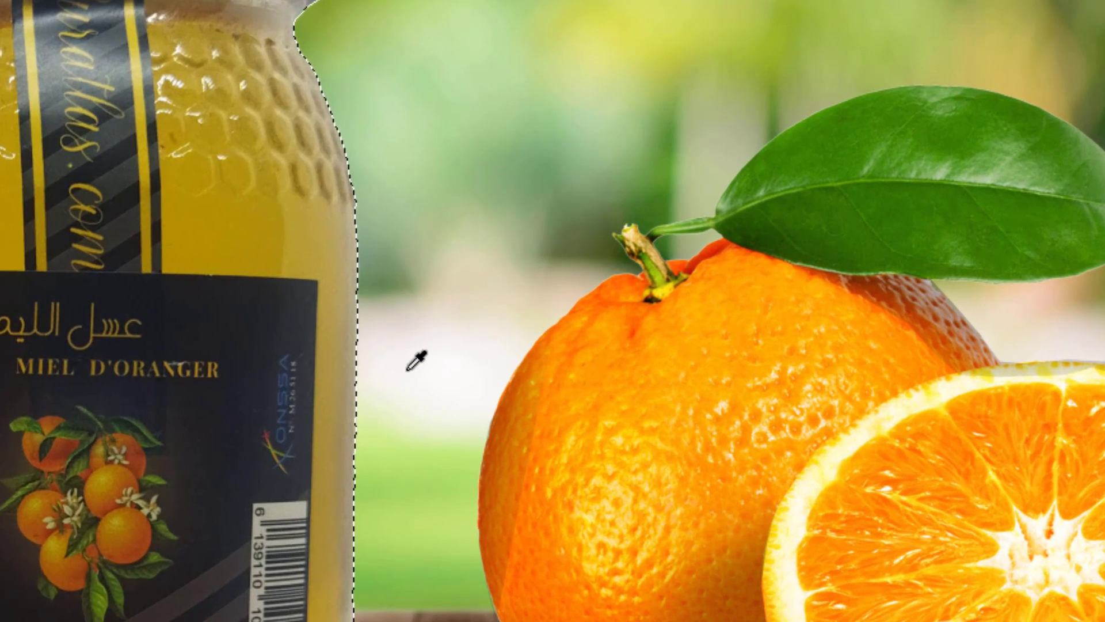
- Paint black with a soft 1090 px brush along the jar's orange-facing side on a new layer above Layer 1, inside the selection
{"action": "left_click_drag", "start_coordinate": [446, 316], "coordinate": [461, 318]}
{"action": "mouse_move", "coordinate": [440, 374]}
{"action": "left_mouse_down"}
{"action": "mouse_move", "coordinate": [481, 381]}
{"action": "mouse_move", "coordinate": [468, 381]}
{"action": "mouse_move", "coordinate": [469, 432]}
{"action": "mouse_move", "coordinate": [457, 395]}
{"action": "left_mouse_up"}
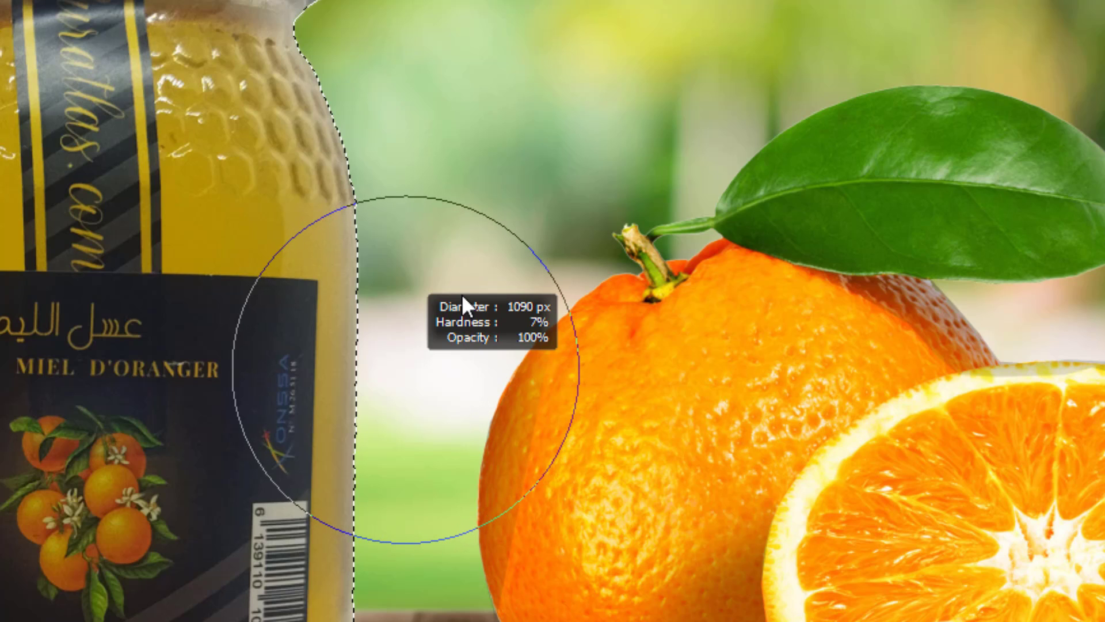
{"action": "left_click_drag", "start_coordinate": [450, 436], "coordinate": [449, 424]}
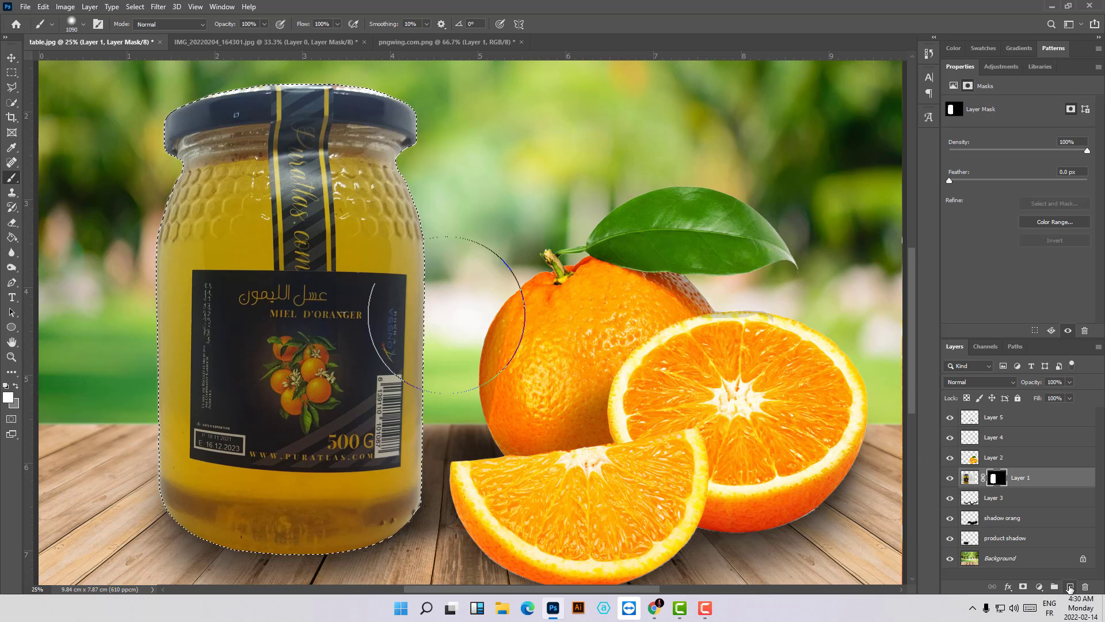
{"action": "left_click", "coordinate": [1070, 587]}
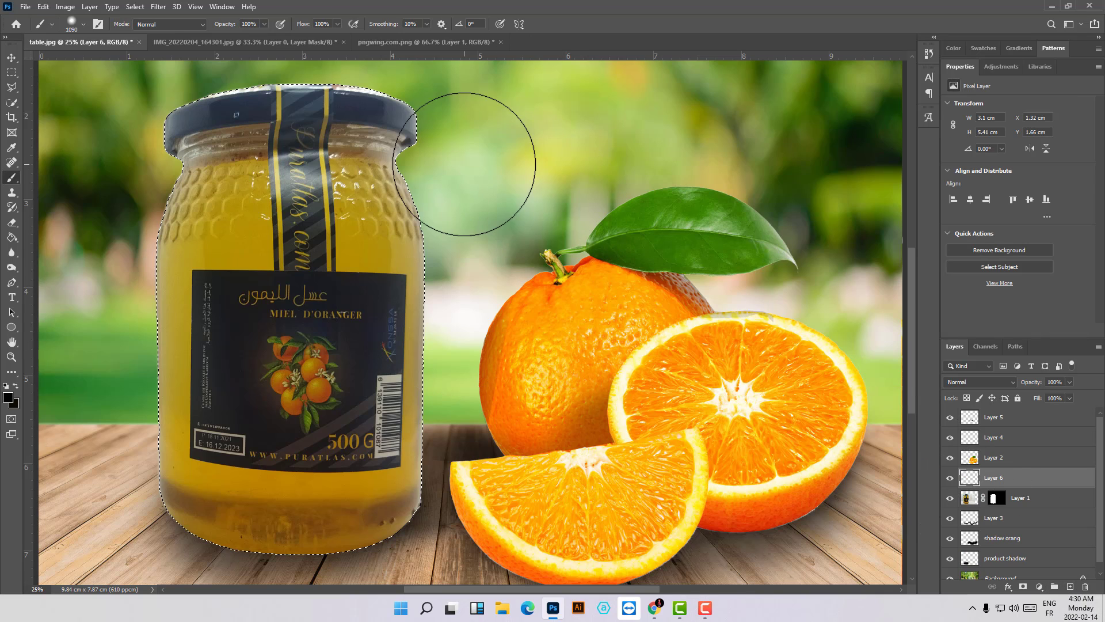
{"action": "mouse_move", "coordinate": [448, 142]}
{"action": "left_mouse_down"}
{"action": "mouse_move", "coordinate": [440, 262]}
{"action": "mouse_move", "coordinate": [402, 459]}
{"action": "mouse_move", "coordinate": [354, 570]}
{"action": "left_mouse_up"}
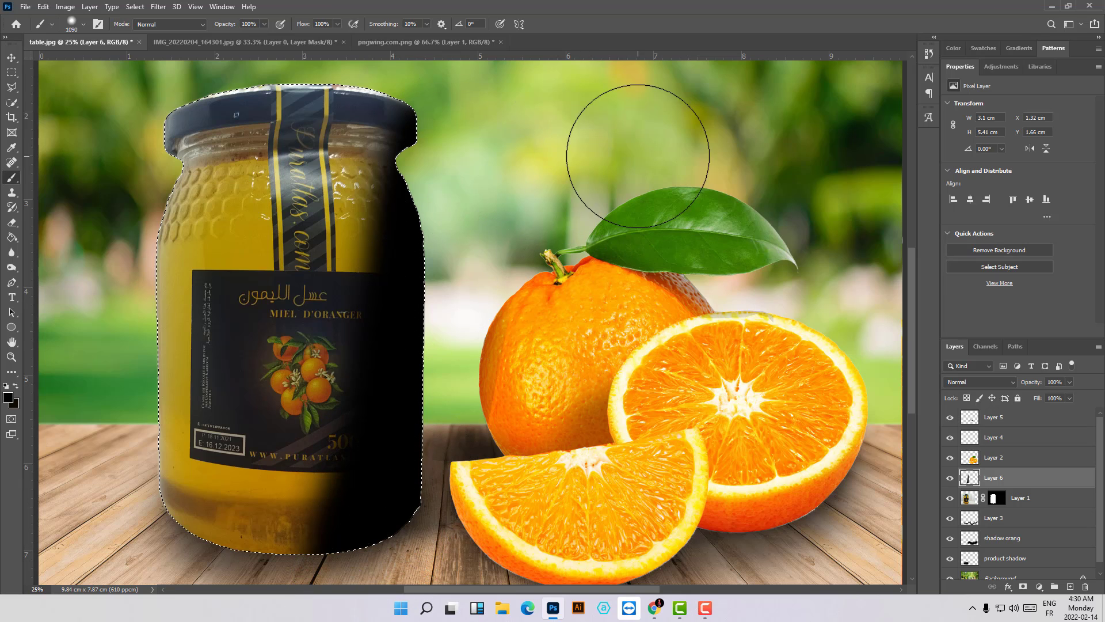
- Reduce the opacity of the jar's shading layer, Layer 6, to 40% and clear the selection
{"action": "left_click", "coordinate": [1069, 382]}
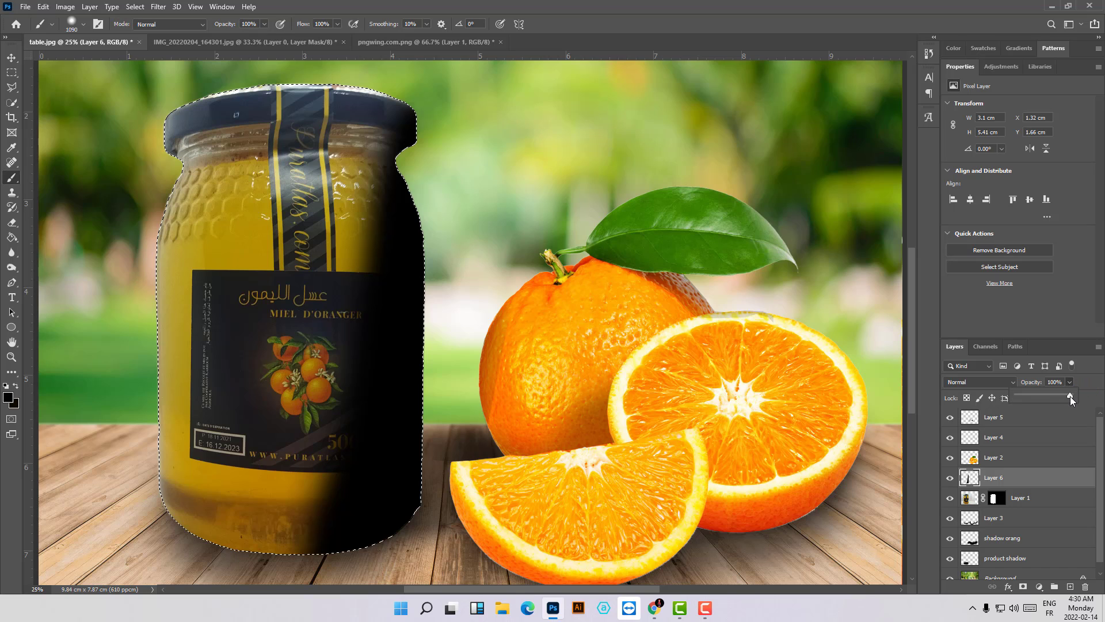
{"action": "left_click_drag", "start_coordinate": [1043, 397], "coordinate": [1022, 394]}
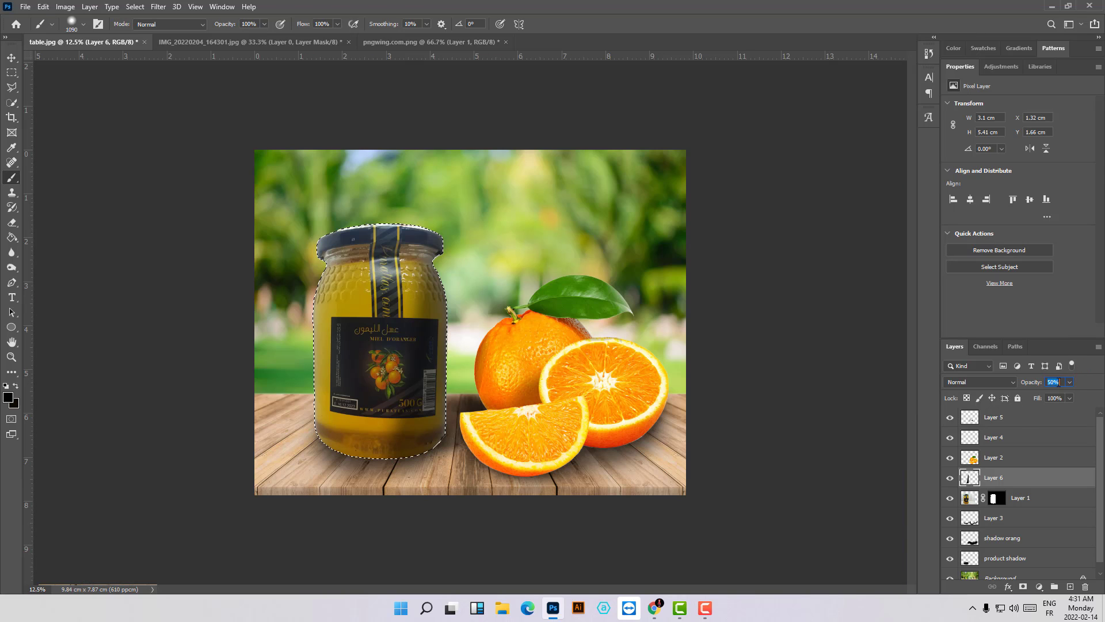
{"action": "left_click", "coordinate": [1069, 384]}
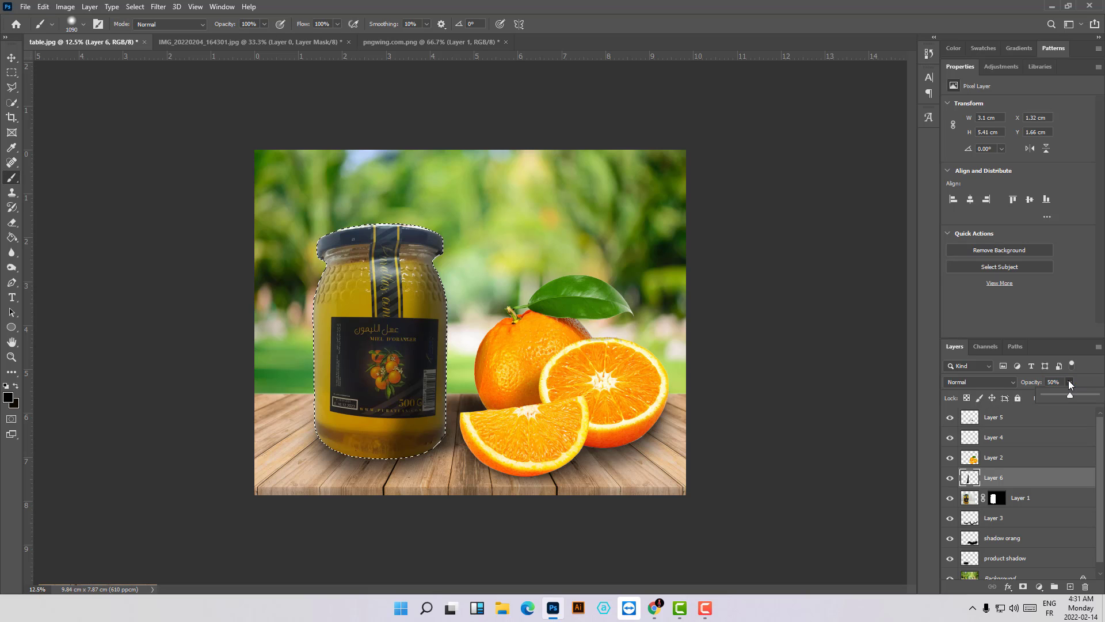
{"action": "left_click_drag", "start_coordinate": [1070, 396], "coordinate": [1065, 395]}
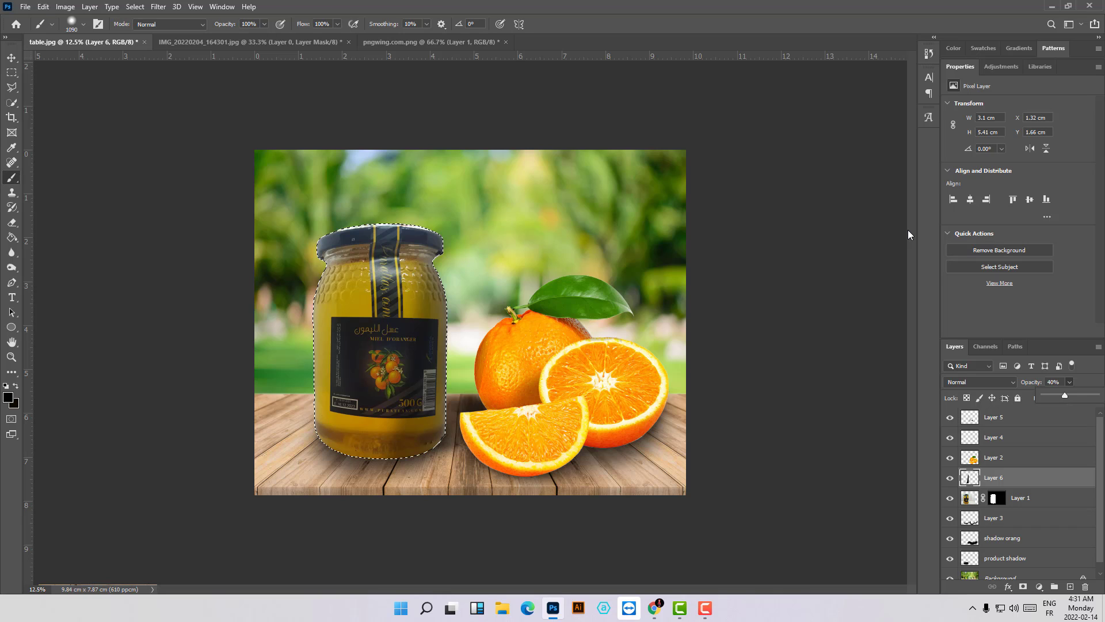
{"action": "key", "text": "ctrl+d"}
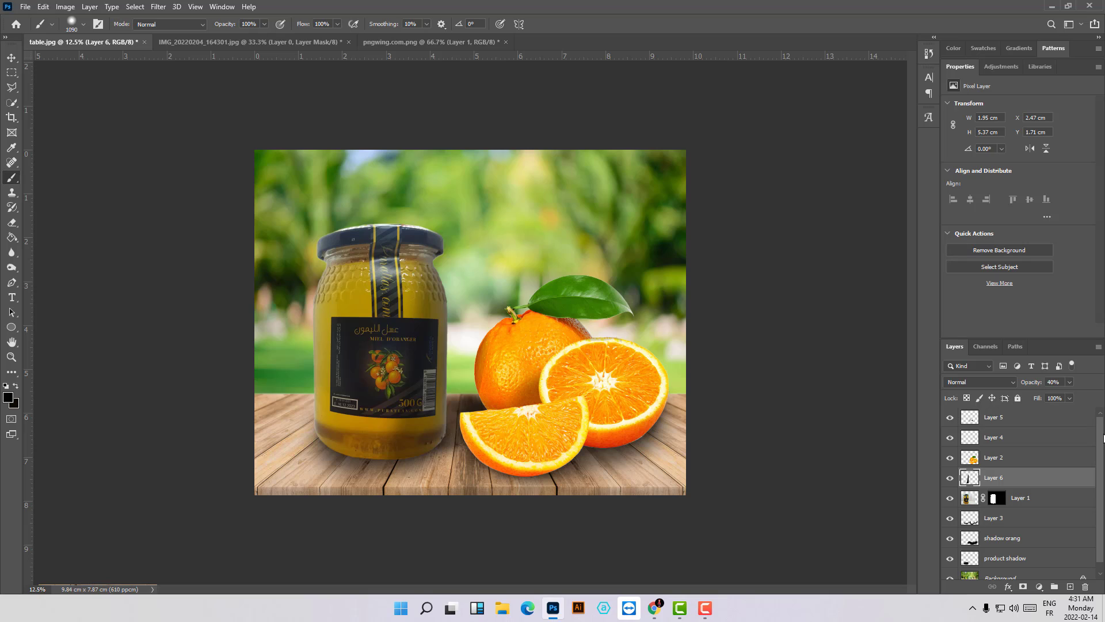
- Duplicate the honey jar layer, Layer 1, together with its mask, under the default name
{"action": "mouse_move", "coordinate": [1103, 442]}
{"action": "left_mouse_down"}
{"action": "mouse_move", "coordinate": [1102, 469]}
{"action": "mouse_move", "coordinate": [1101, 423]}
{"action": "left_mouse_up"}
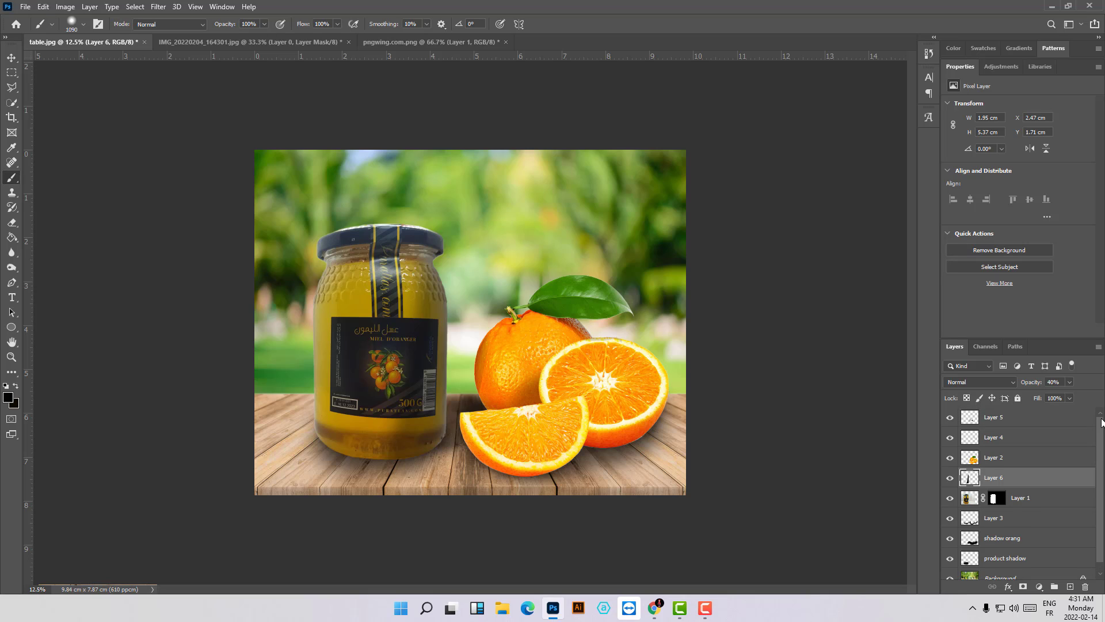
{"action": "left_click", "coordinate": [1013, 424]}
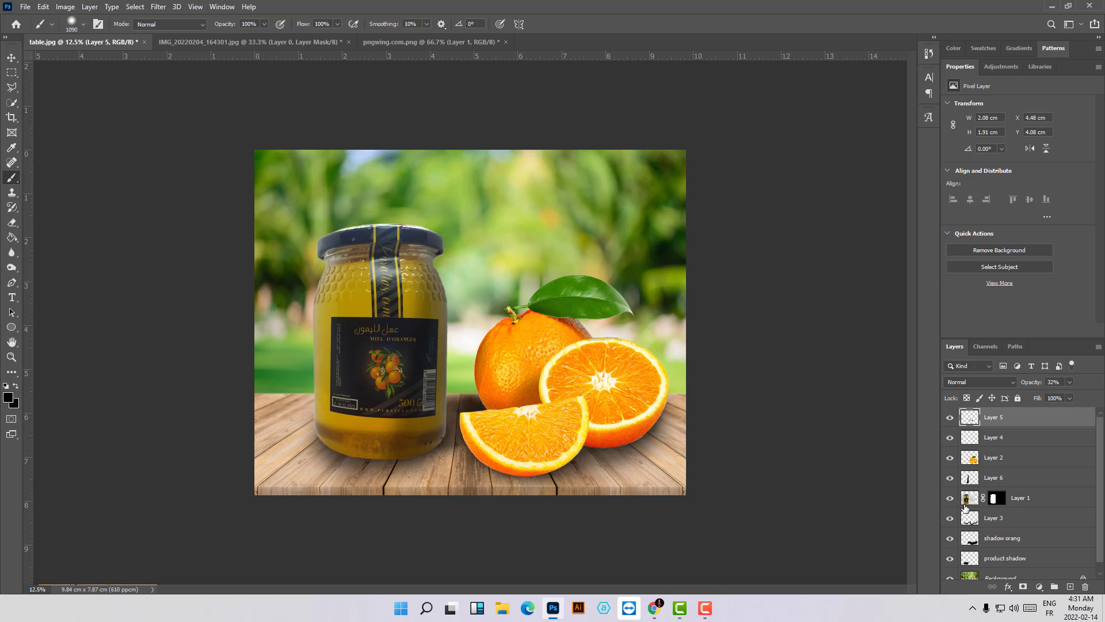
{"action": "left_click", "coordinate": [970, 502]}
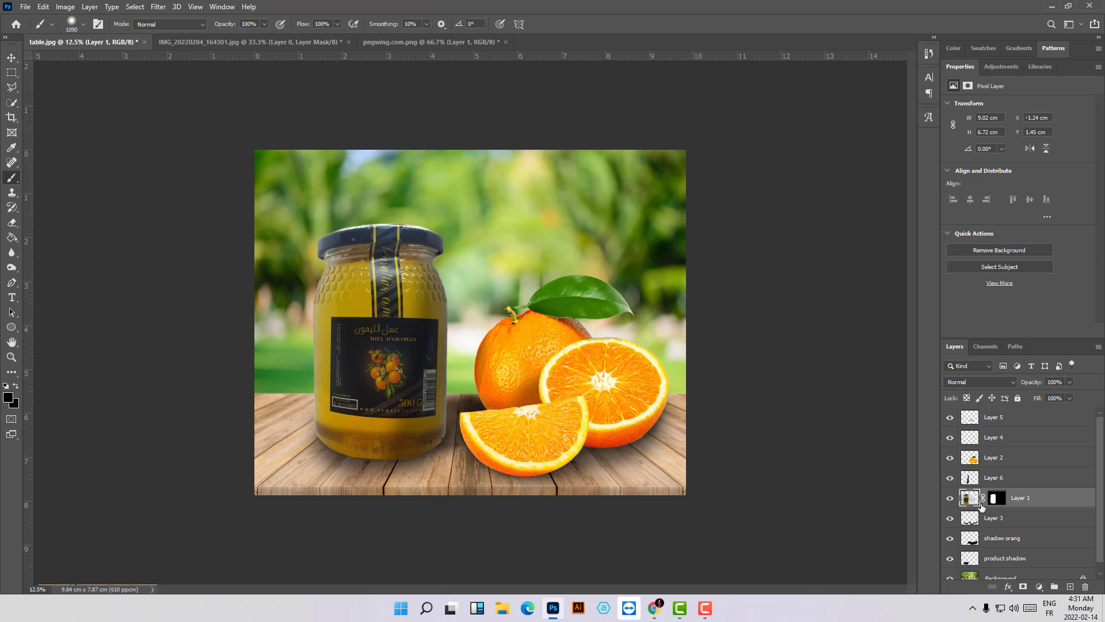
{"action": "left_click", "coordinate": [951, 499]}
{"action": "key", "text": "ctrl+plus"}
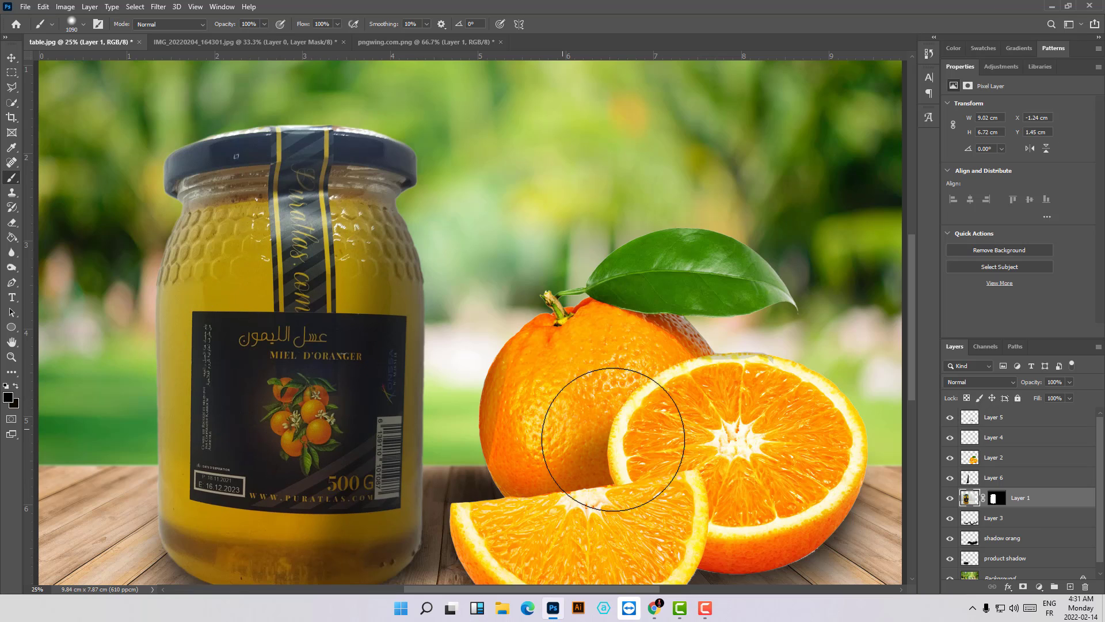
{"action": "right_click", "coordinate": [972, 501]}
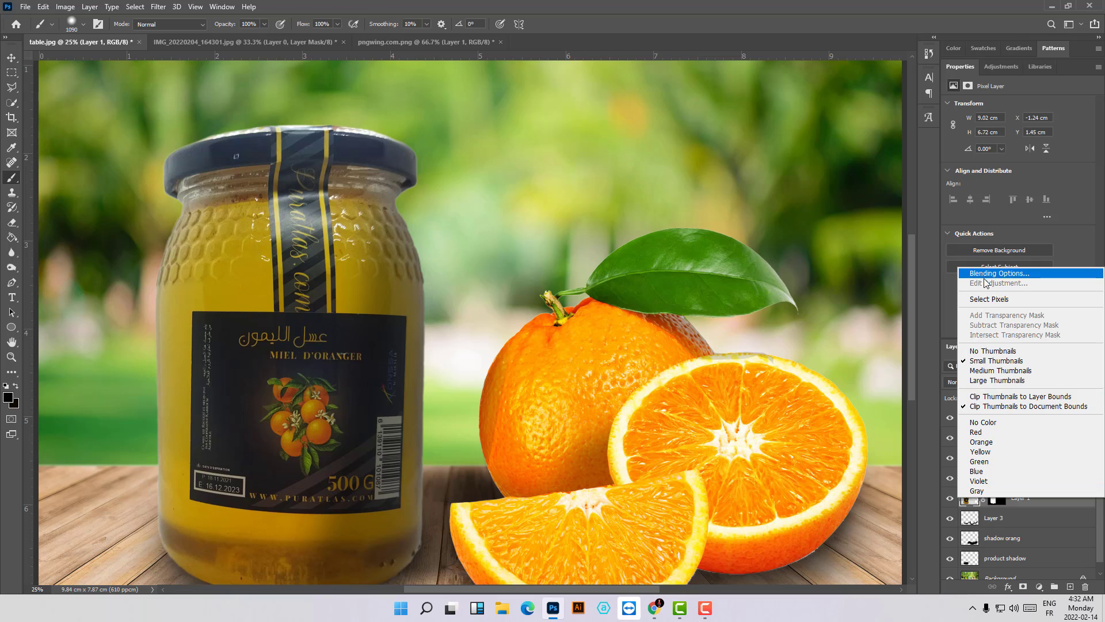
{"action": "right_click", "coordinate": [1028, 506]}
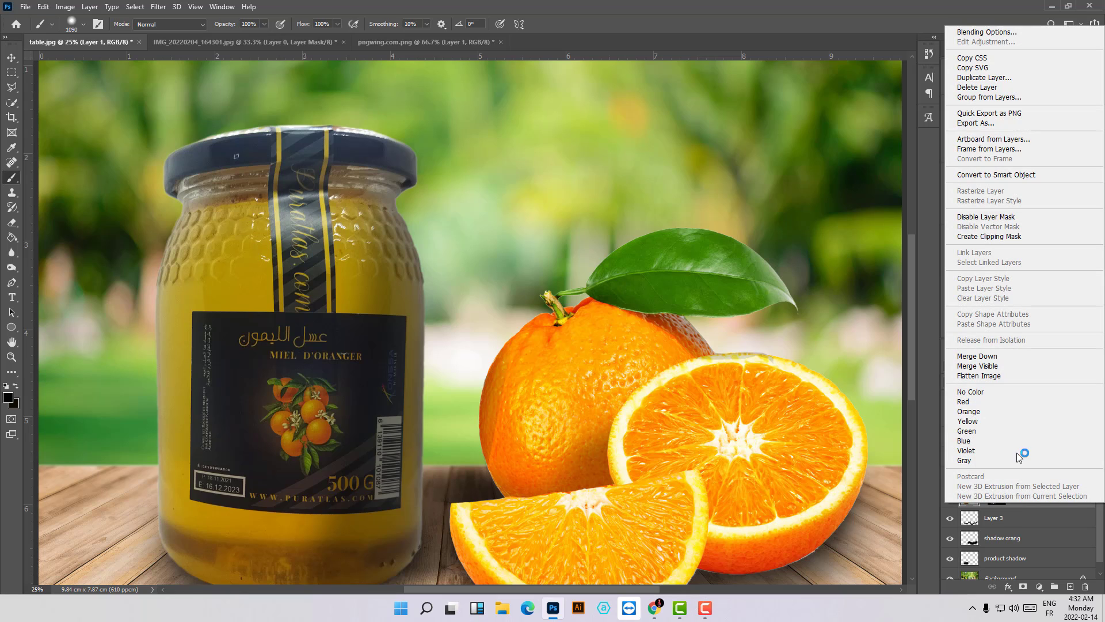
{"action": "left_click", "coordinate": [1004, 80]}
{"action": "left_click", "coordinate": [647, 168]}
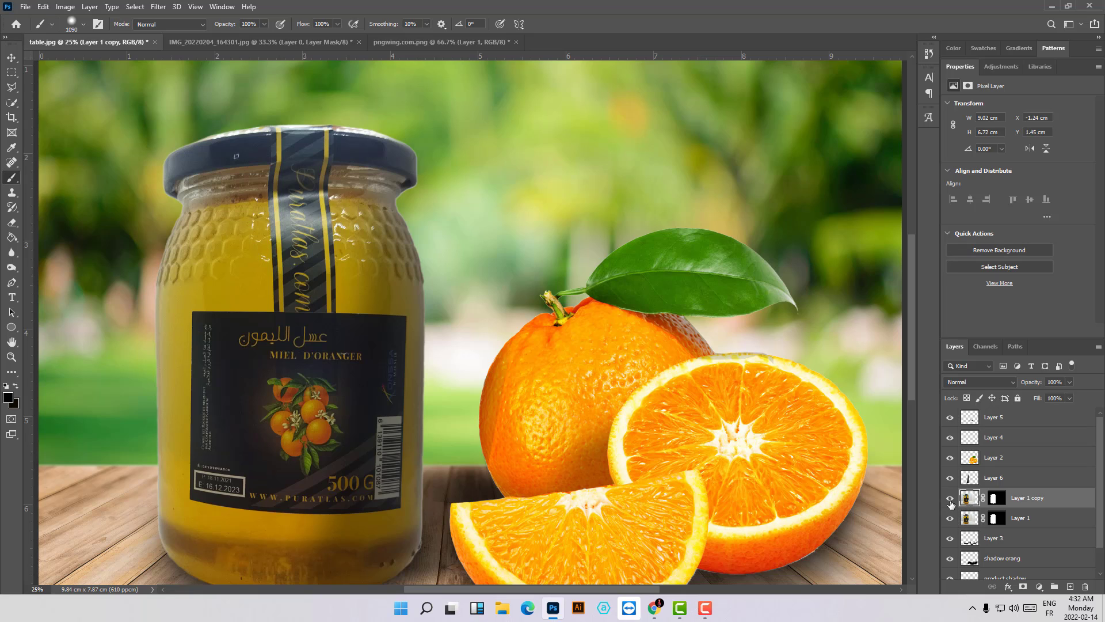
- Hide the jar copy, reduce the original Layer 1 to 40% opacity, and show the copy again
{"action": "left_click", "coordinate": [951, 499]}
{"action": "left_click", "coordinate": [975, 525]}
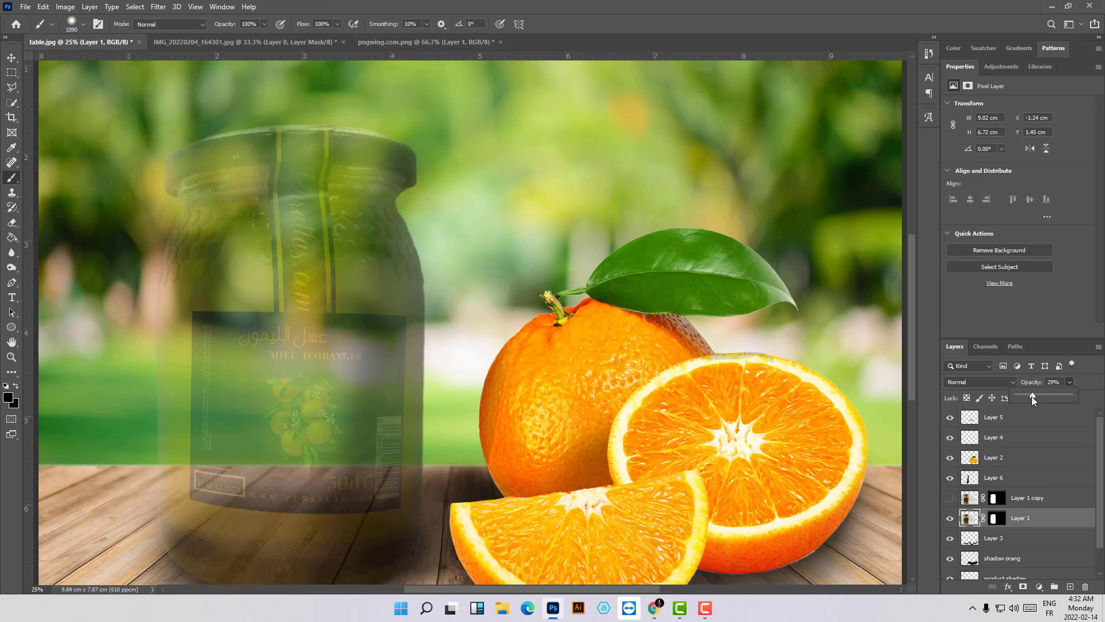
{"action": "left_click_drag", "start_coordinate": [1037, 399], "coordinate": [1044, 397]}
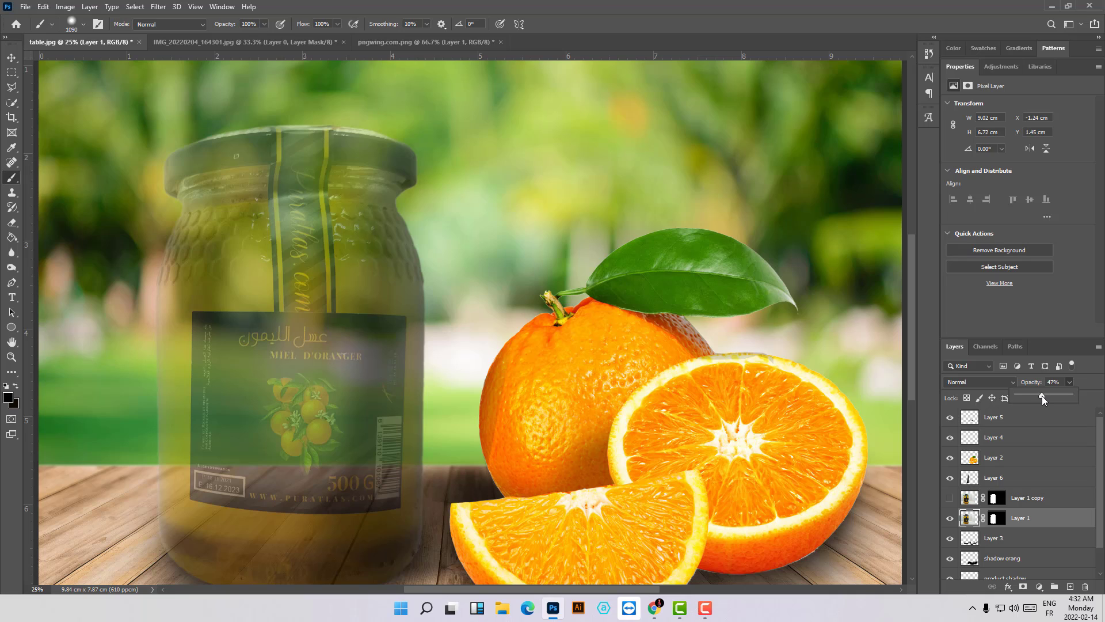
{"action": "left_click_drag", "start_coordinate": [1037, 396], "coordinate": [1036, 396]}
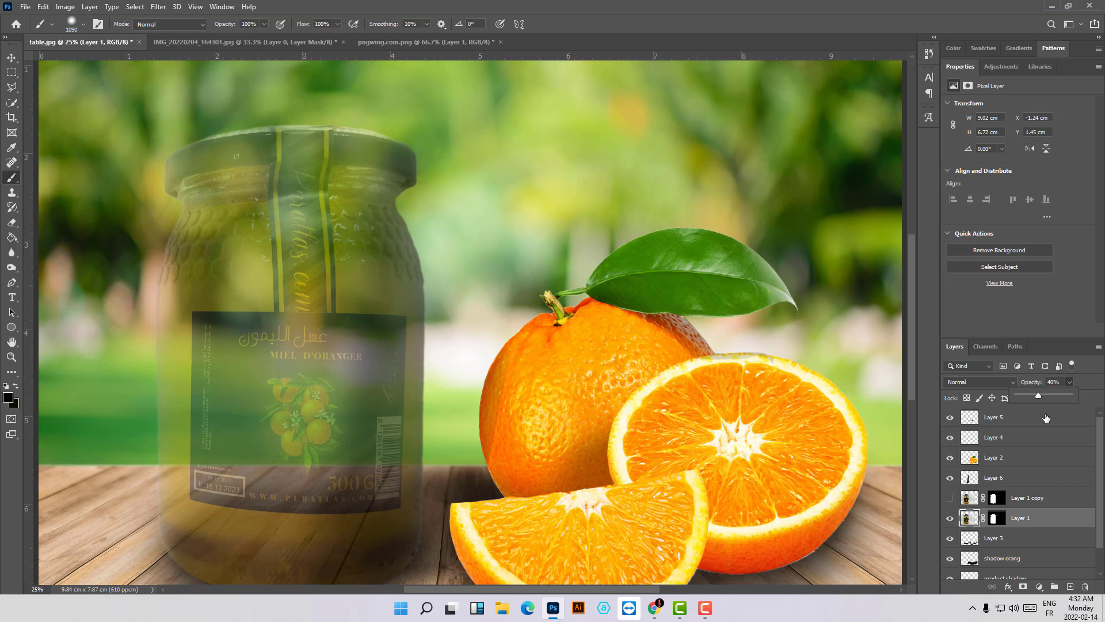
{"action": "left_click", "coordinate": [951, 500]}
{"action": "left_click", "coordinate": [951, 499]}
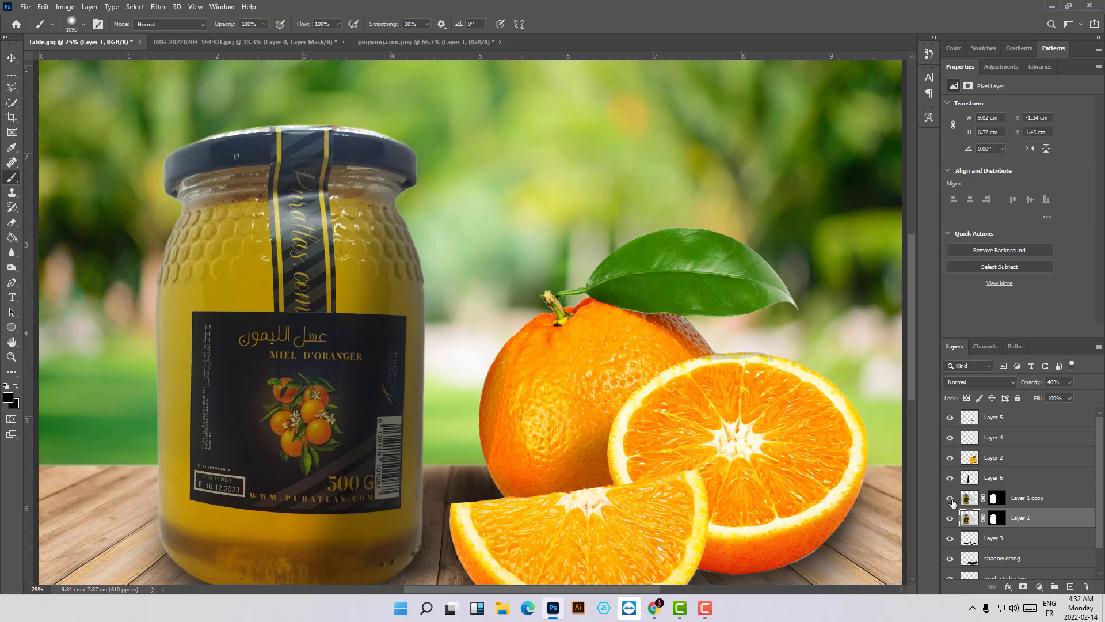
- Make the mask of Layer 1 copy active and load it as a selection around the jar
{"action": "left_click", "coordinate": [1058, 502]}
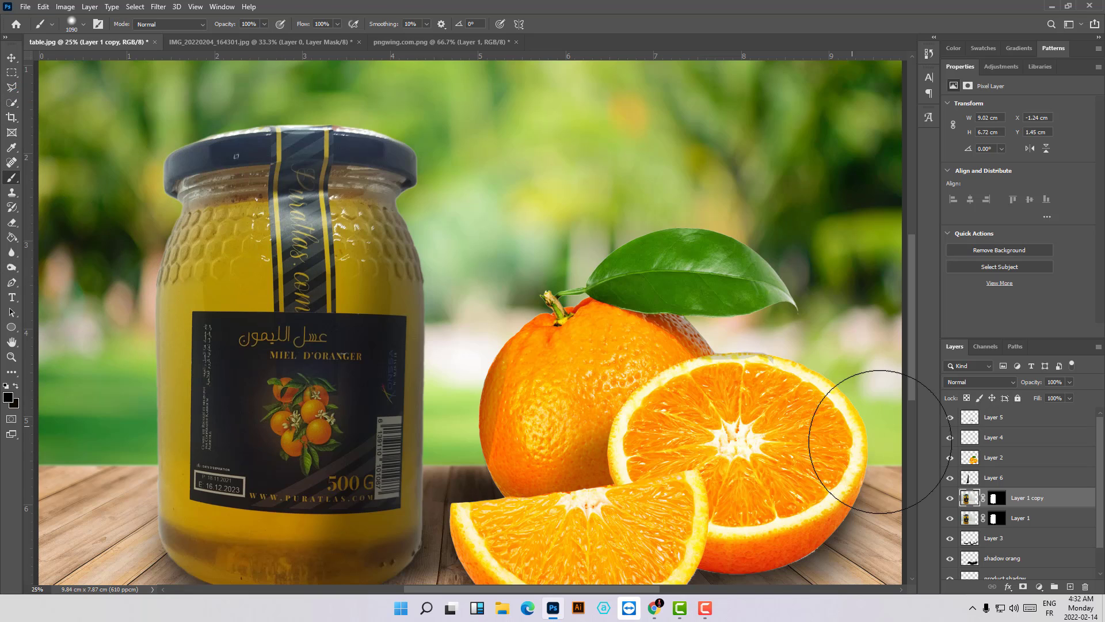
{"action": "left_click", "coordinate": [996, 498]}
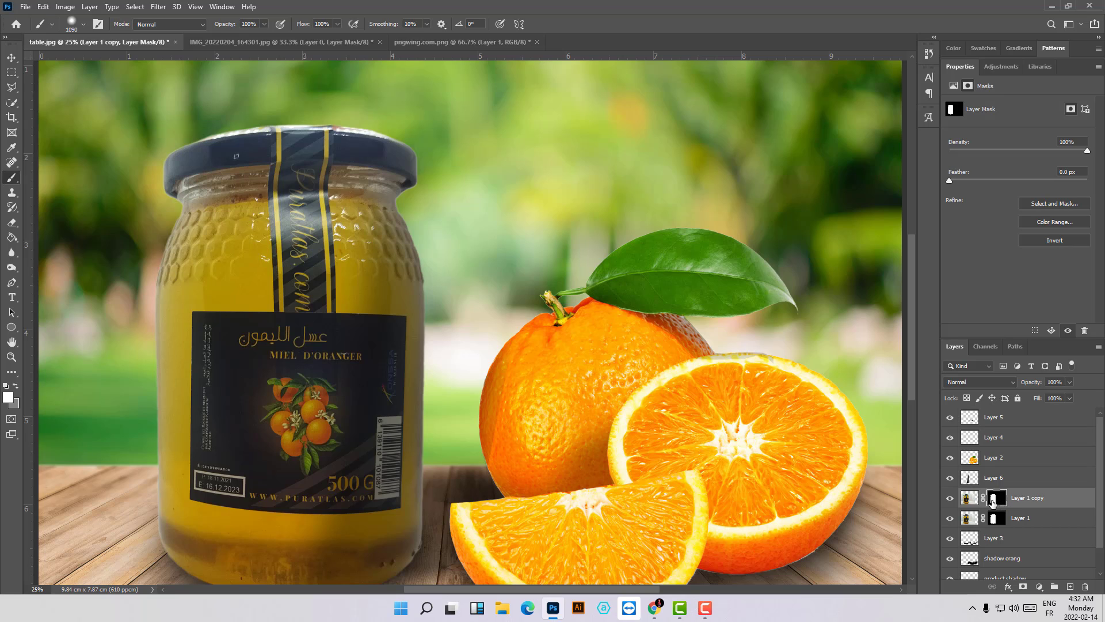
{"action": "left_click", "coordinate": [998, 503], "text": "ctrl"}
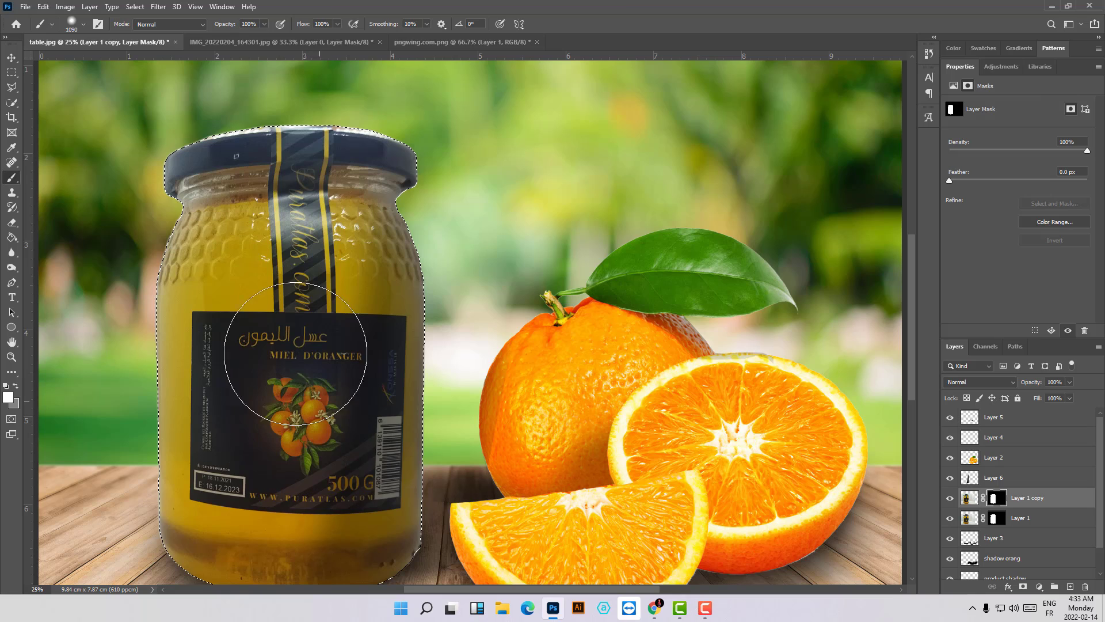
- Subtract the jar's front label, barcode and vertical seal strip from the selection with the Quick Selection tool
{"action": "left_click", "coordinate": [12, 102]}
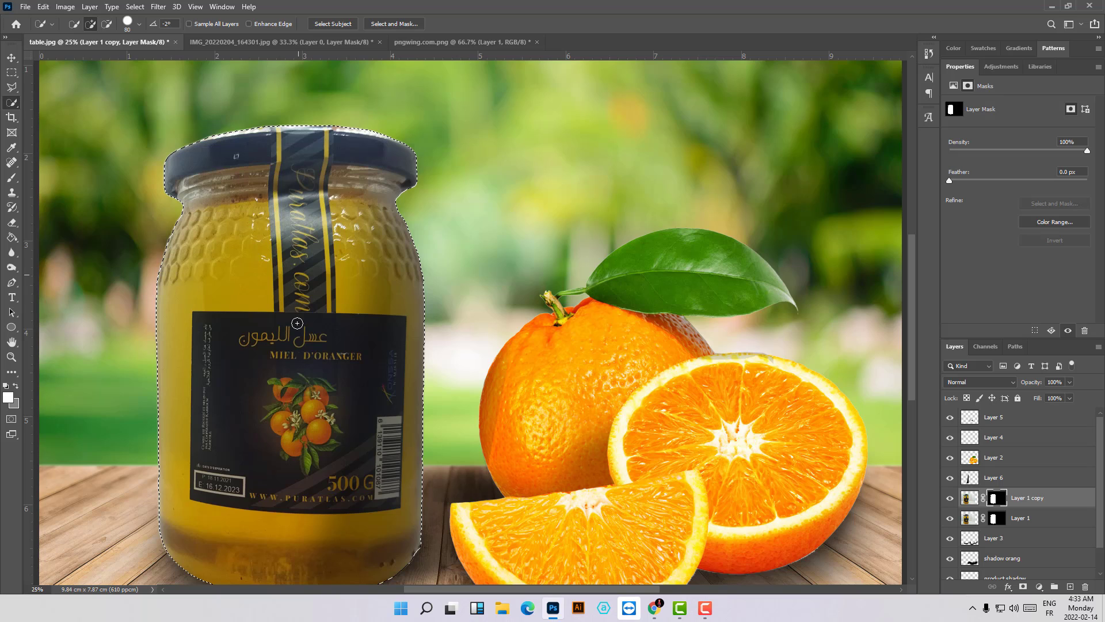
{"action": "key", "text": "alt"}
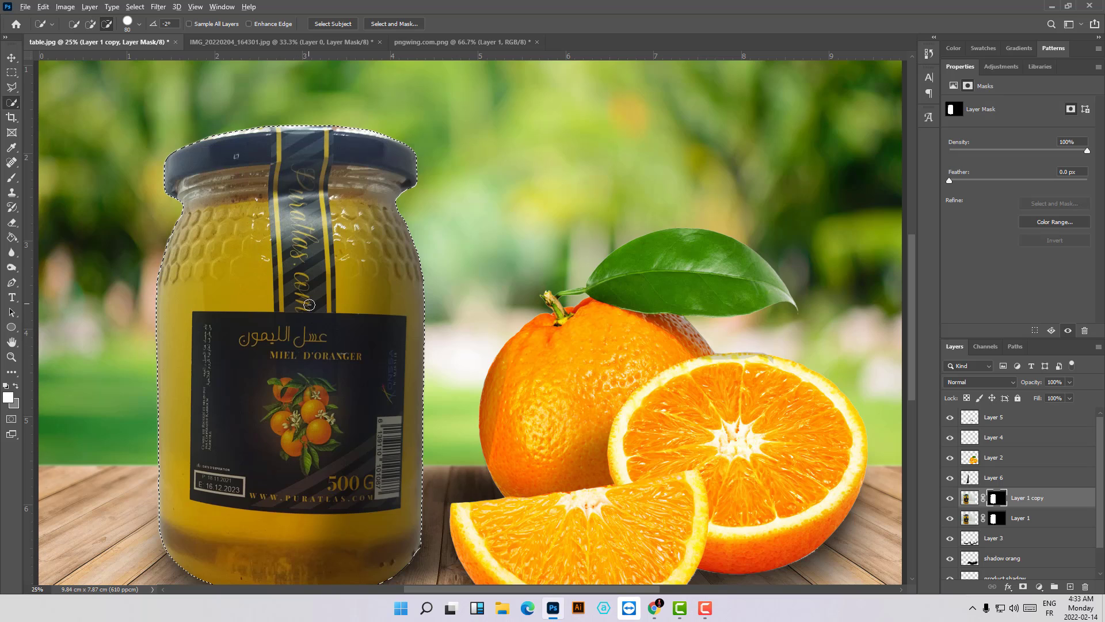
{"action": "mouse_move", "coordinate": [305, 270]}
{"action": "left_mouse_down"}
{"action": "mouse_move", "coordinate": [302, 370]}
{"action": "mouse_move", "coordinate": [256, 435]}
{"action": "mouse_move", "coordinate": [247, 367]}
{"action": "mouse_move", "coordinate": [299, 334]}
{"action": "mouse_move", "coordinate": [288, 318]}
{"action": "left_mouse_up"}
{"action": "left_click_drag", "start_coordinate": [288, 272], "coordinate": [291, 178]}
{"action": "left_click_drag", "start_coordinate": [295, 345], "coordinate": [291, 359]}
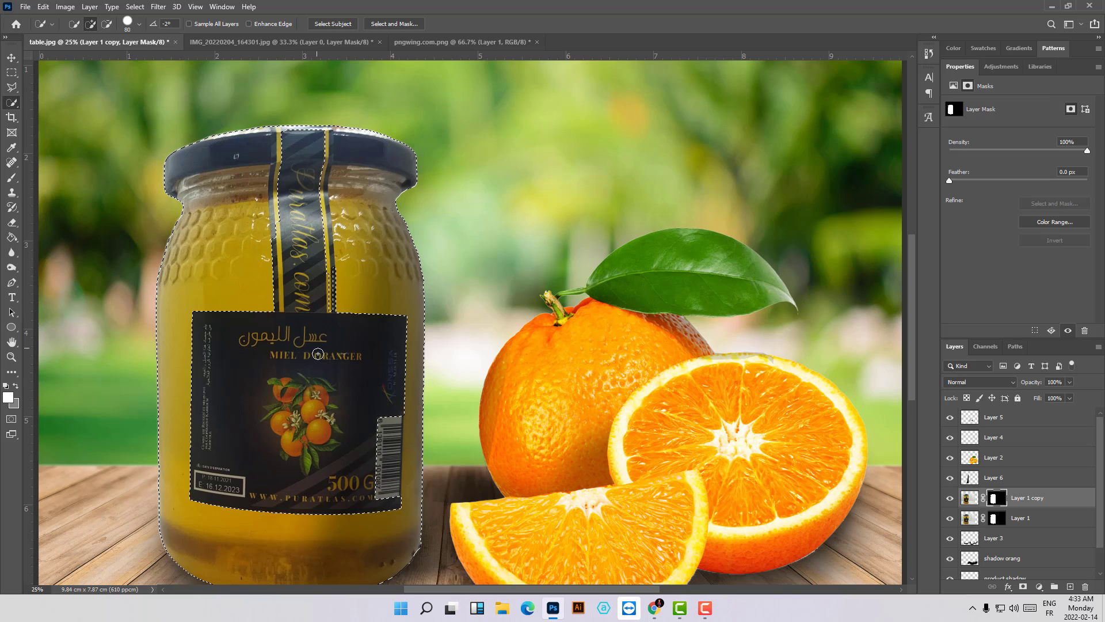
{"action": "left_click_drag", "start_coordinate": [382, 422], "coordinate": [374, 492]}
{"action": "key", "text": "alt"}
{"action": "left_click_drag", "start_coordinate": [325, 313], "coordinate": [326, 293]}
{"action": "key", "text": "alt"}
{"action": "left_click_drag", "start_coordinate": [281, 245], "coordinate": [278, 221]}
- Brush black (000000) over the glass areas on the mask of Layer 1 copy to make the honey translucent, and deselect
{"action": "left_click", "coordinate": [7, 397]}
{"action": "type", "text": "000000"}
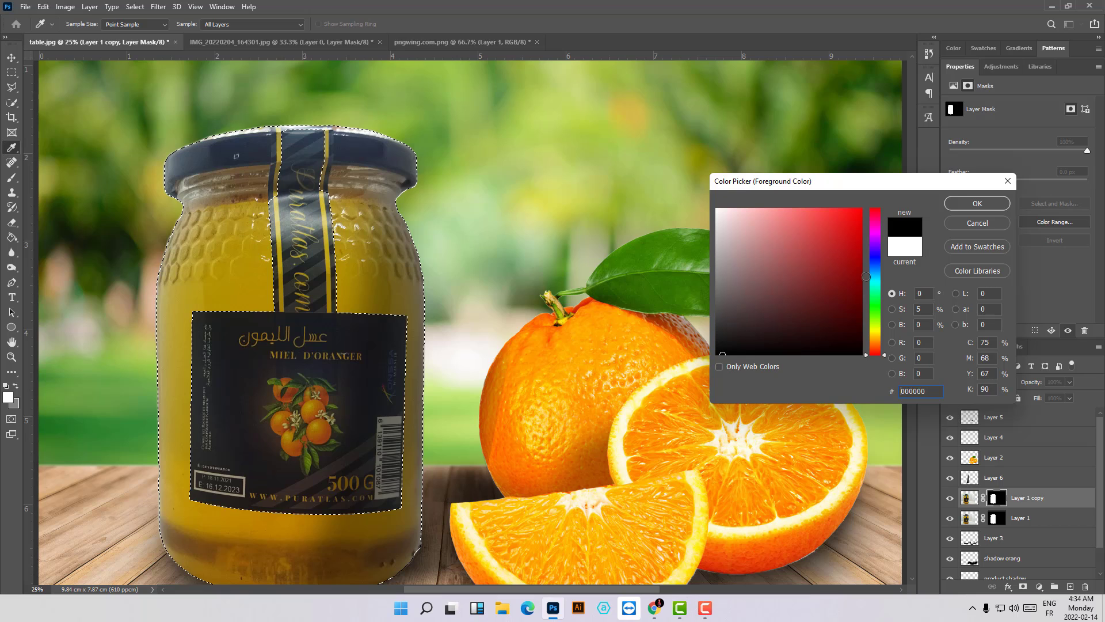
{"action": "left_click", "coordinate": [967, 203]}
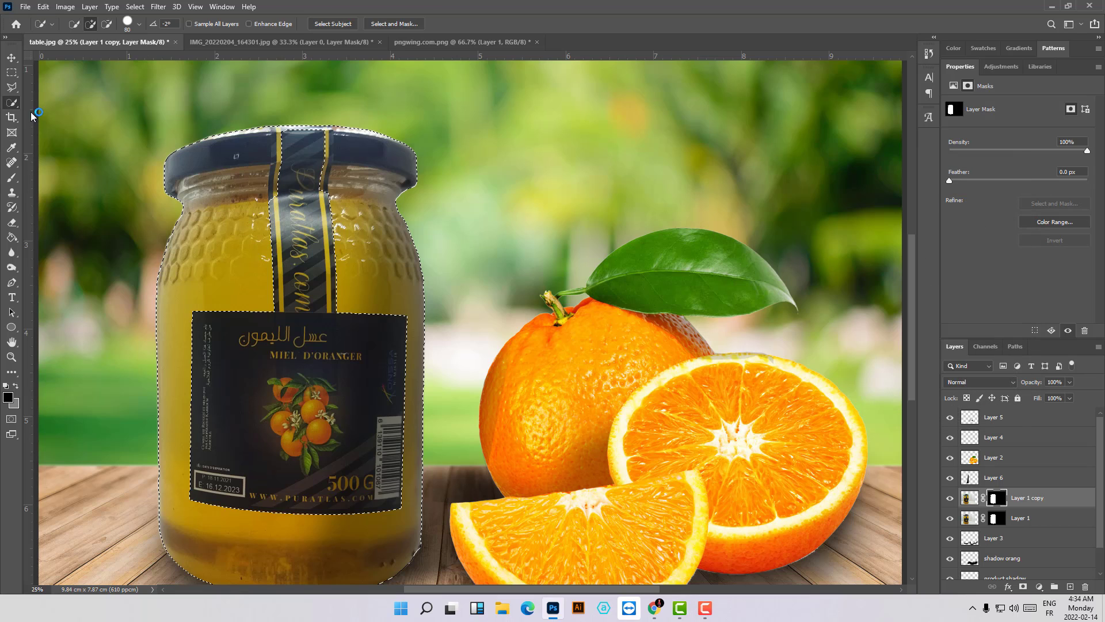
{"action": "left_click", "coordinate": [9, 180]}
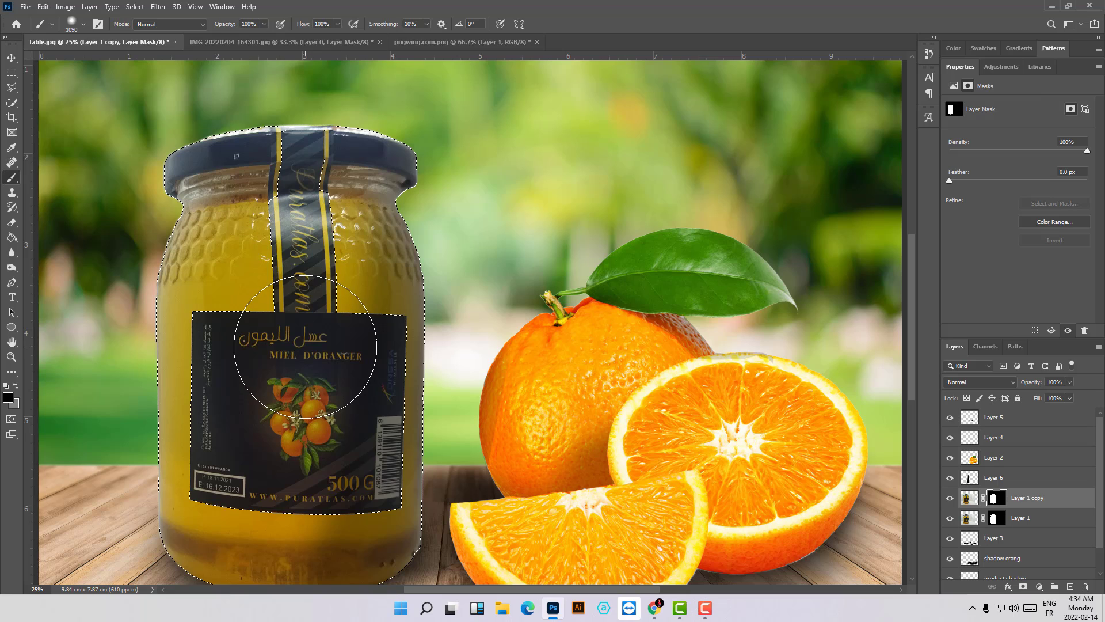
{"action": "mouse_move", "coordinate": [315, 363]}
{"action": "left_mouse_down"}
{"action": "mouse_move", "coordinate": [352, 358]}
{"action": "mouse_move", "coordinate": [331, 427]}
{"action": "mouse_move", "coordinate": [272, 421]}
{"action": "mouse_move", "coordinate": [285, 418]}
{"action": "left_mouse_up"}
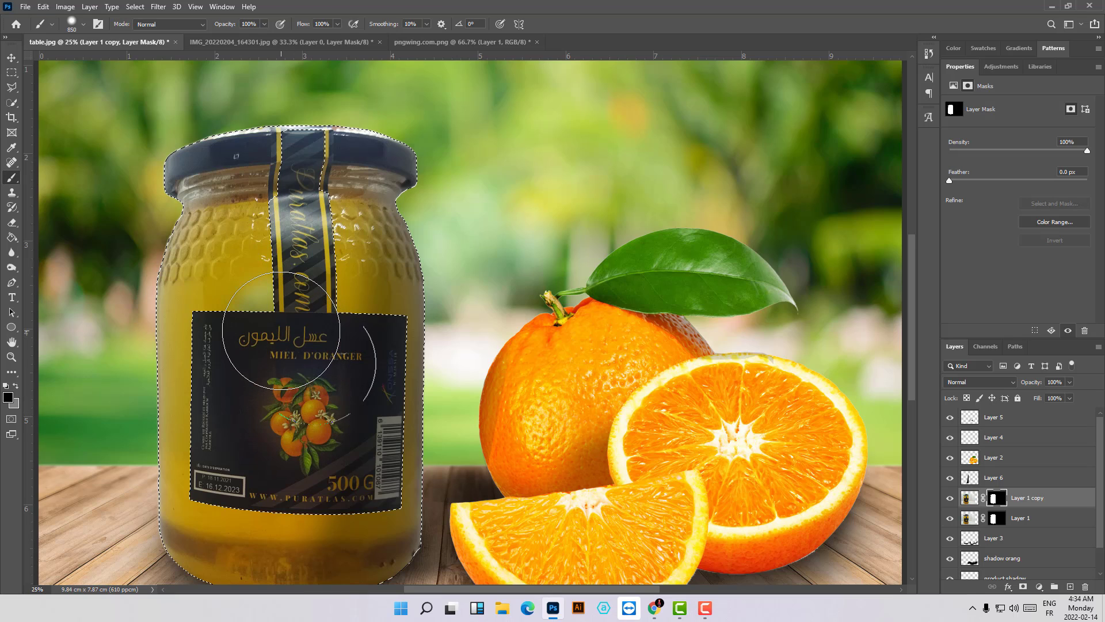
{"action": "mouse_move", "coordinate": [281, 331]}
{"action": "left_mouse_down"}
{"action": "mouse_move", "coordinate": [237, 329]}
{"action": "mouse_move", "coordinate": [264, 284]}
{"action": "mouse_move", "coordinate": [234, 294]}
{"action": "mouse_move", "coordinate": [272, 280]}
{"action": "mouse_move", "coordinate": [245, 301]}
{"action": "mouse_move", "coordinate": [235, 346]}
{"action": "mouse_move", "coordinate": [230, 489]}
{"action": "mouse_move", "coordinate": [244, 478]}
{"action": "mouse_move", "coordinate": [358, 486]}
{"action": "mouse_move", "coordinate": [359, 383]}
{"action": "mouse_move", "coordinate": [342, 431]}
{"action": "left_mouse_up"}
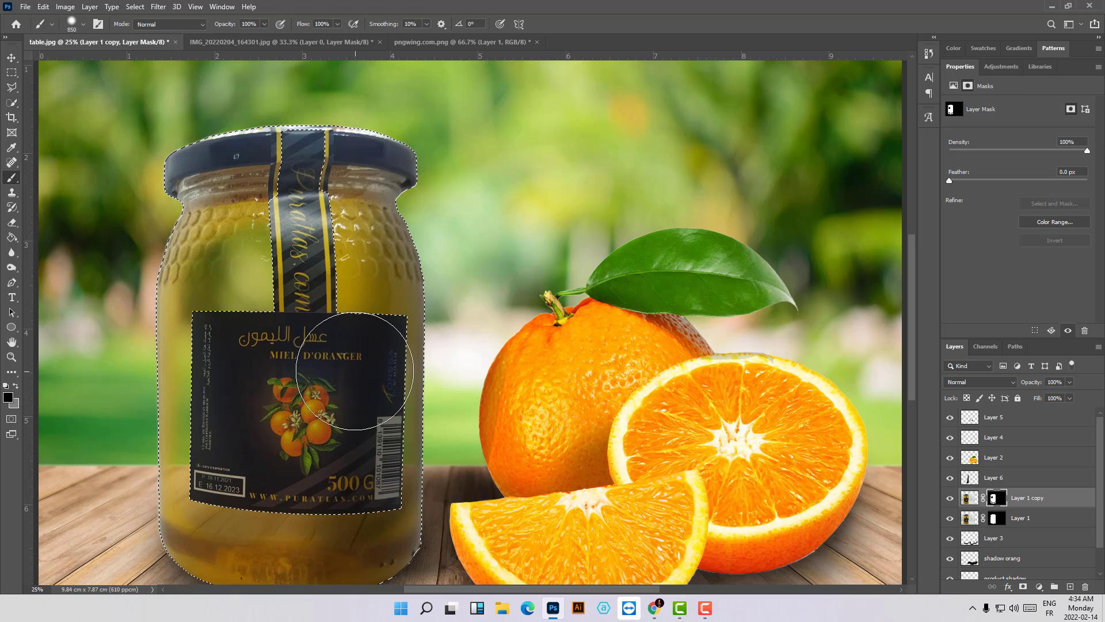
{"action": "mouse_move", "coordinate": [355, 371]}
{"action": "left_mouse_down"}
{"action": "mouse_move", "coordinate": [349, 309]}
{"action": "mouse_move", "coordinate": [337, 292]}
{"action": "mouse_move", "coordinate": [328, 308]}
{"action": "mouse_move", "coordinate": [318, 287]}
{"action": "left_mouse_up"}
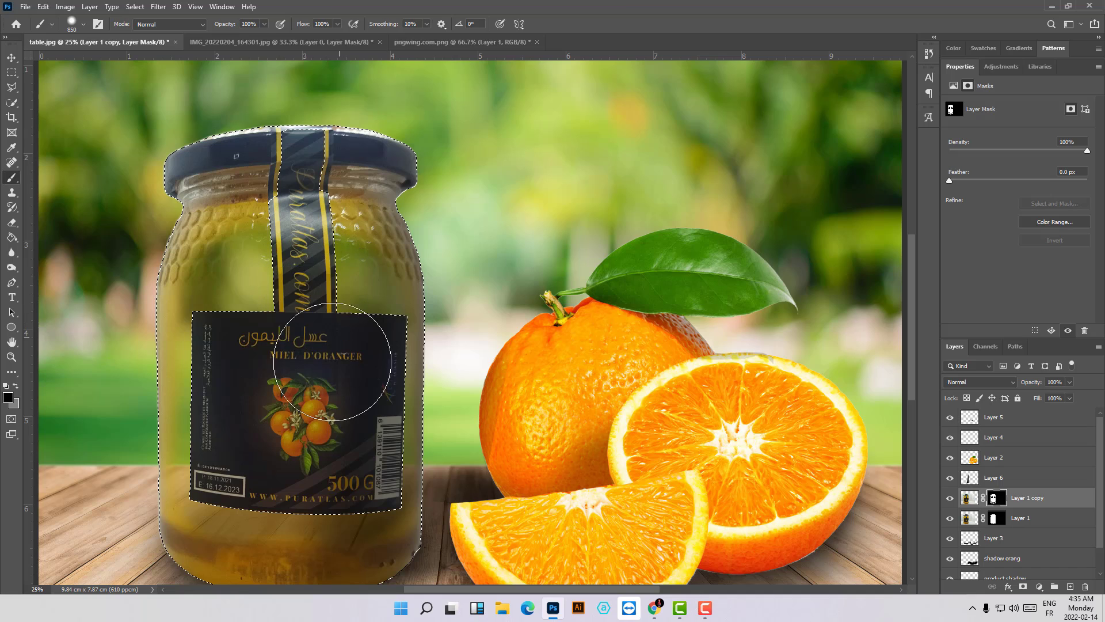
{"action": "left_click_drag", "start_coordinate": [240, 302], "coordinate": [244, 260]}
{"action": "key", "text": "ctrl+minus"}
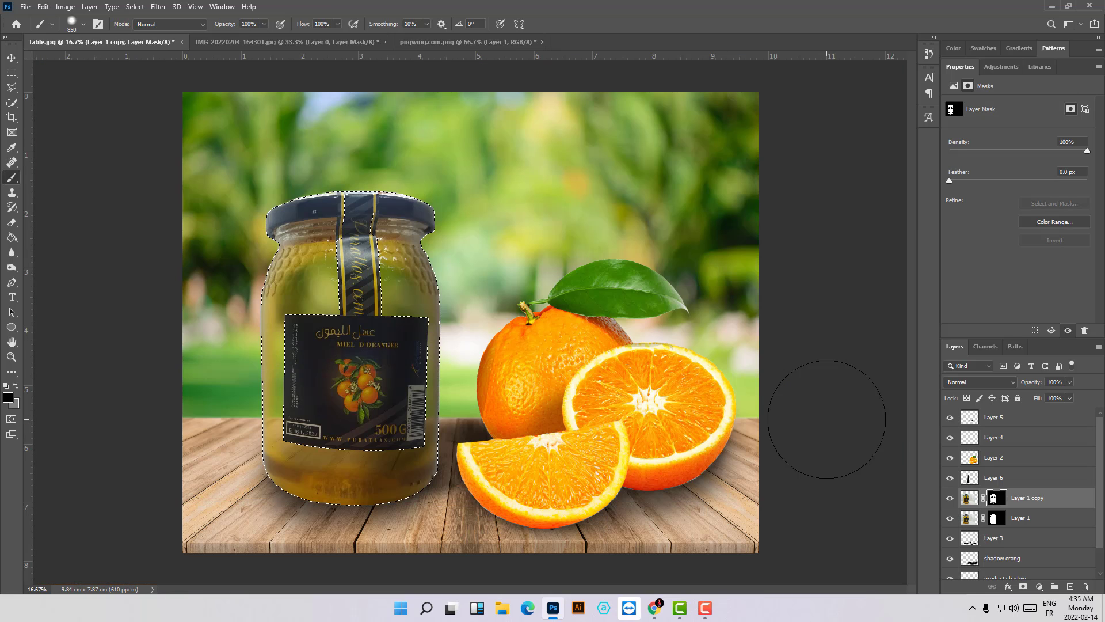
{"action": "key", "text": "ctrl+d"}
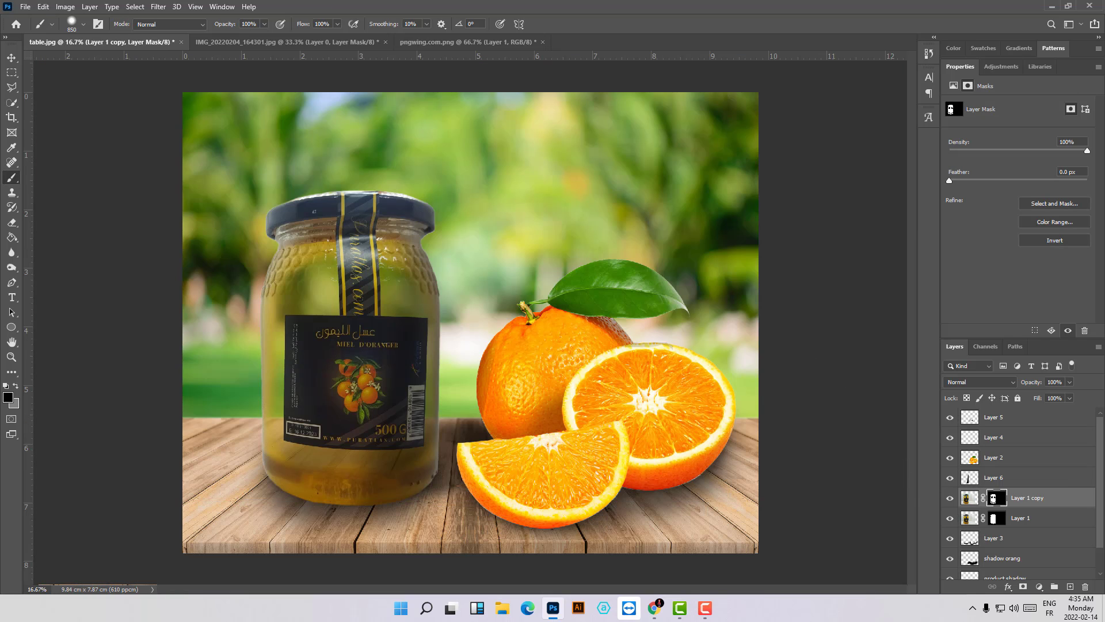
- Compare the jar with Layer 1 hidden and shown, and set Layer 1's opacity to 60%
{"action": "left_click", "coordinate": [951, 519]}
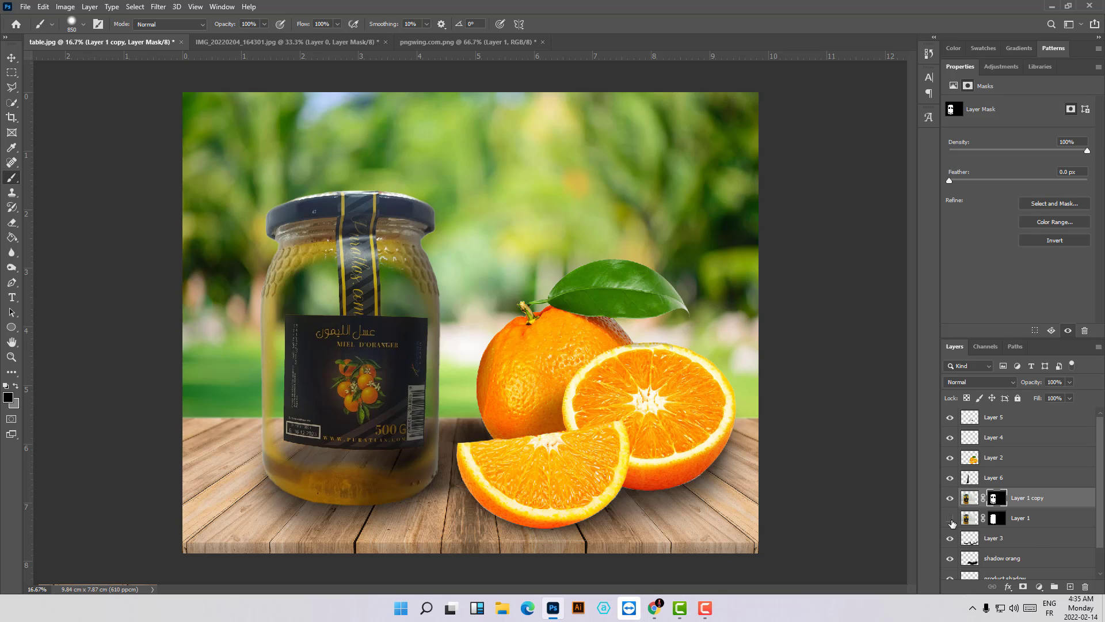
{"action": "left_click", "coordinate": [951, 519]}
{"action": "left_click", "coordinate": [951, 519]}
{"action": "left_click", "coordinate": [950, 519]}
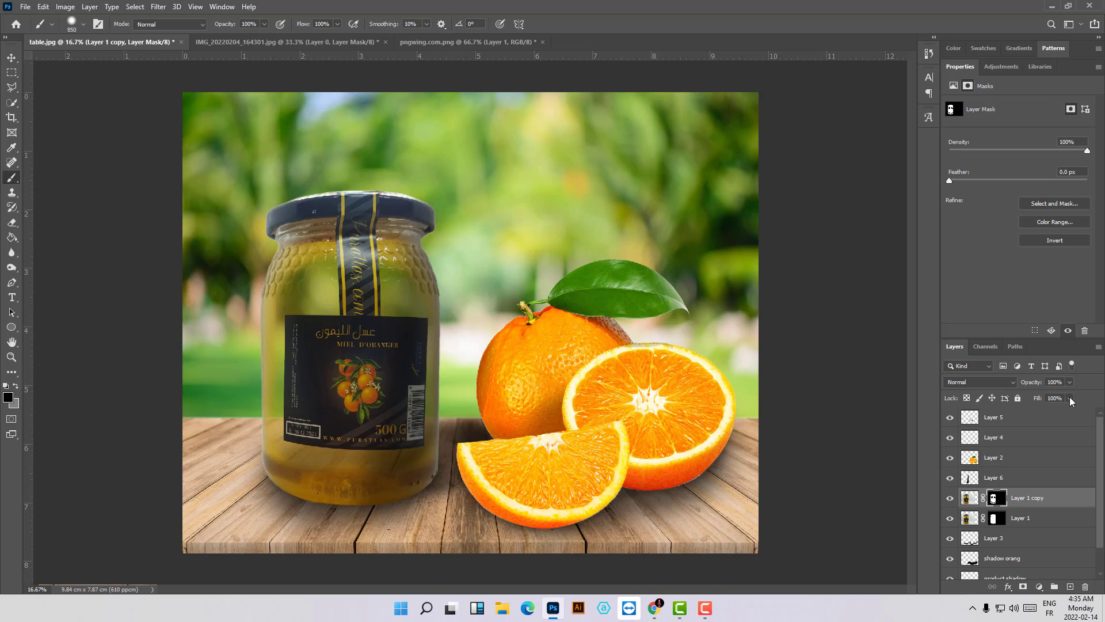
{"action": "left_click", "coordinate": [1045, 526]}
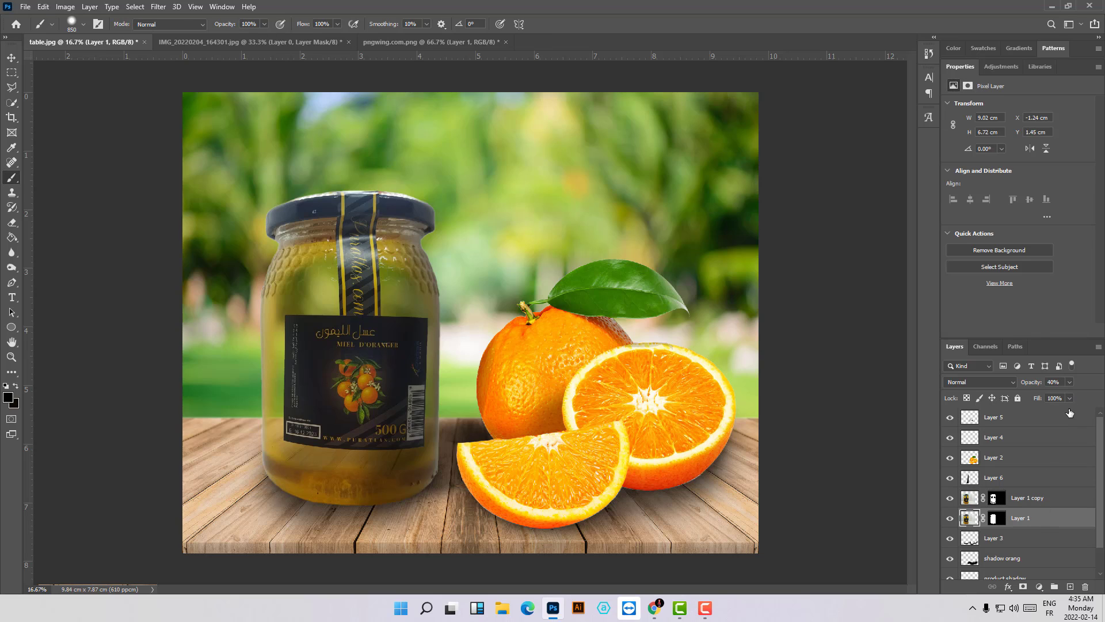
{"action": "left_click", "coordinate": [1069, 383]}
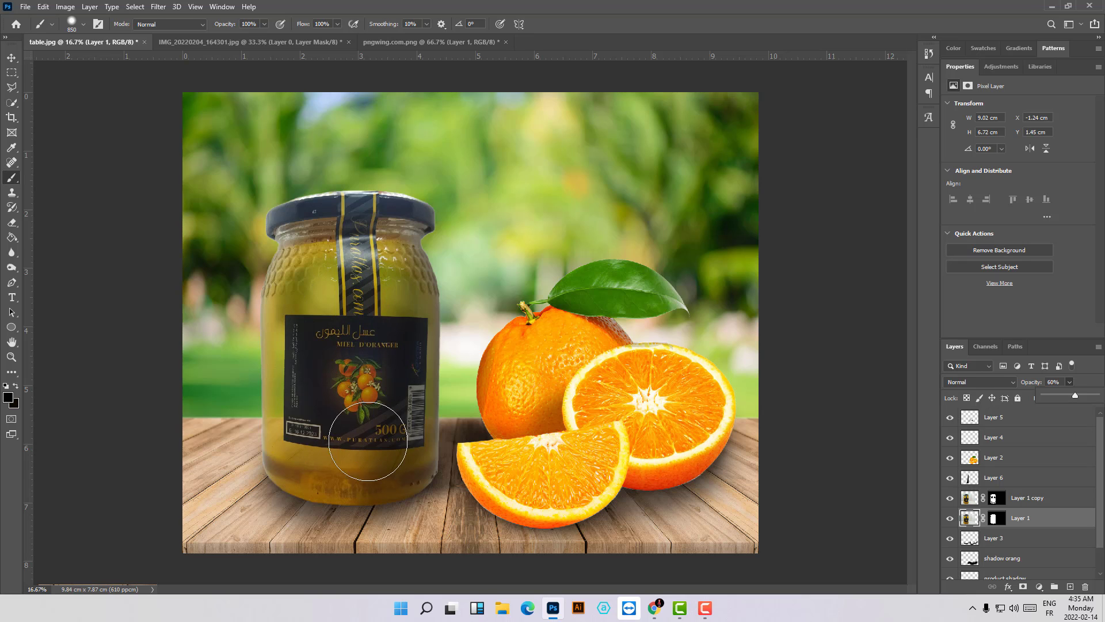
{"action": "key", "text": "ctrl+plus"}
{"action": "key", "text": "ctrl+plus"}
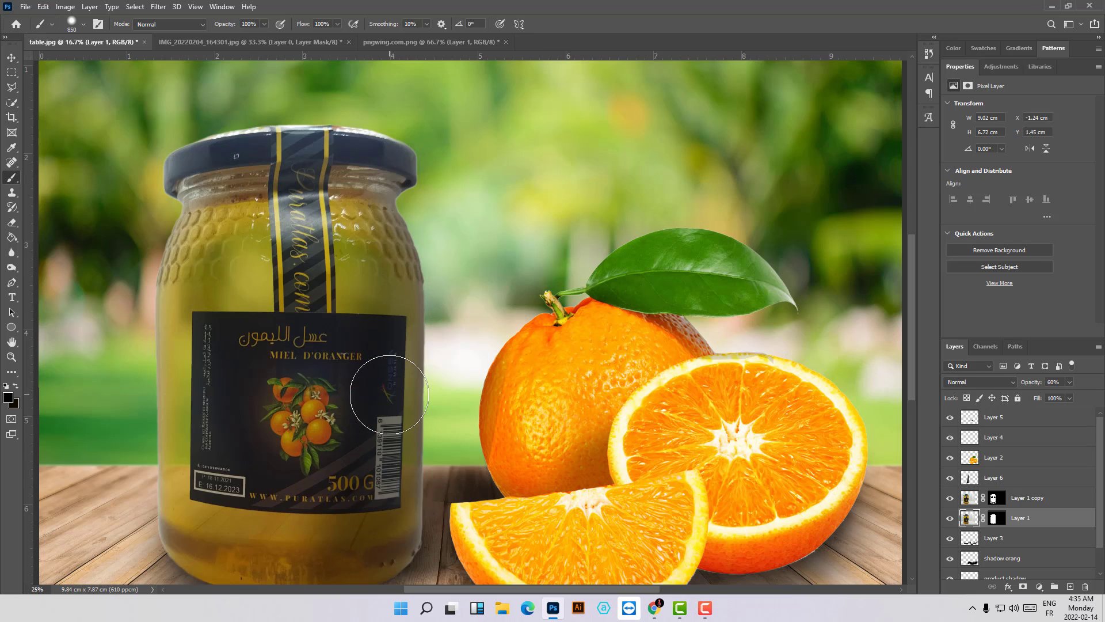
{"action": "key", "text": "ctrl+minus"}
{"action": "key", "text": "ctrl+minus"}
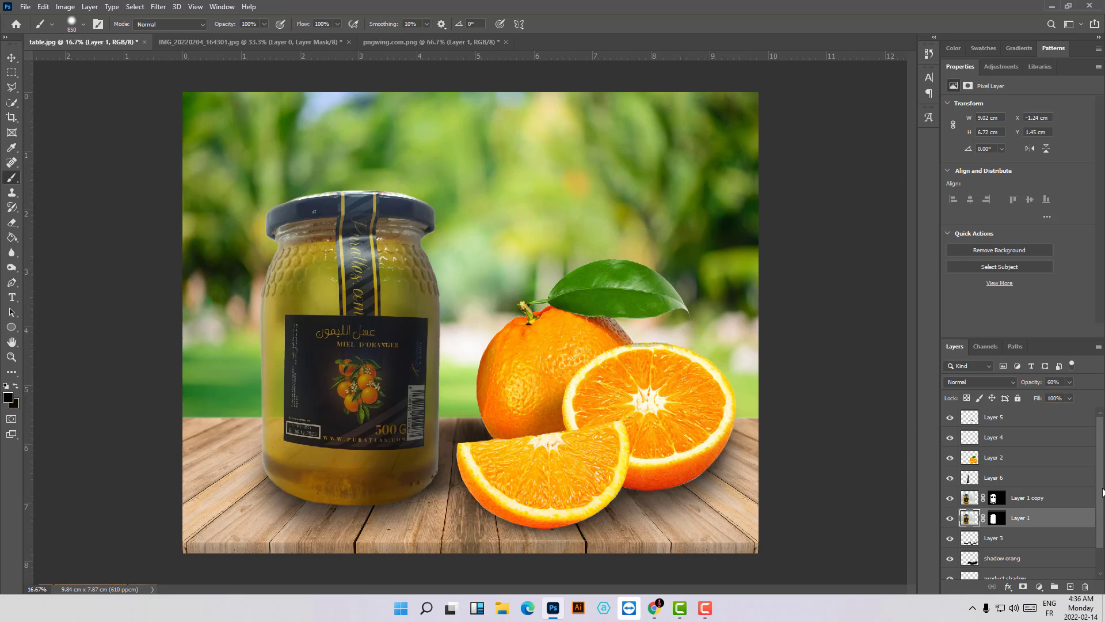
- Open PUR ATLAS.png and bring its logo into table.jpg, placing it near the image's upper centre above the jar
{"action": "scroll", "coordinate": [1100, 492], "scroll_direction": "down", "scroll_amount": 2}
{"action": "scroll", "coordinate": [1099, 492], "scroll_direction": "up", "scroll_amount": 2}
{"action": "left_click", "coordinate": [30, 10]}
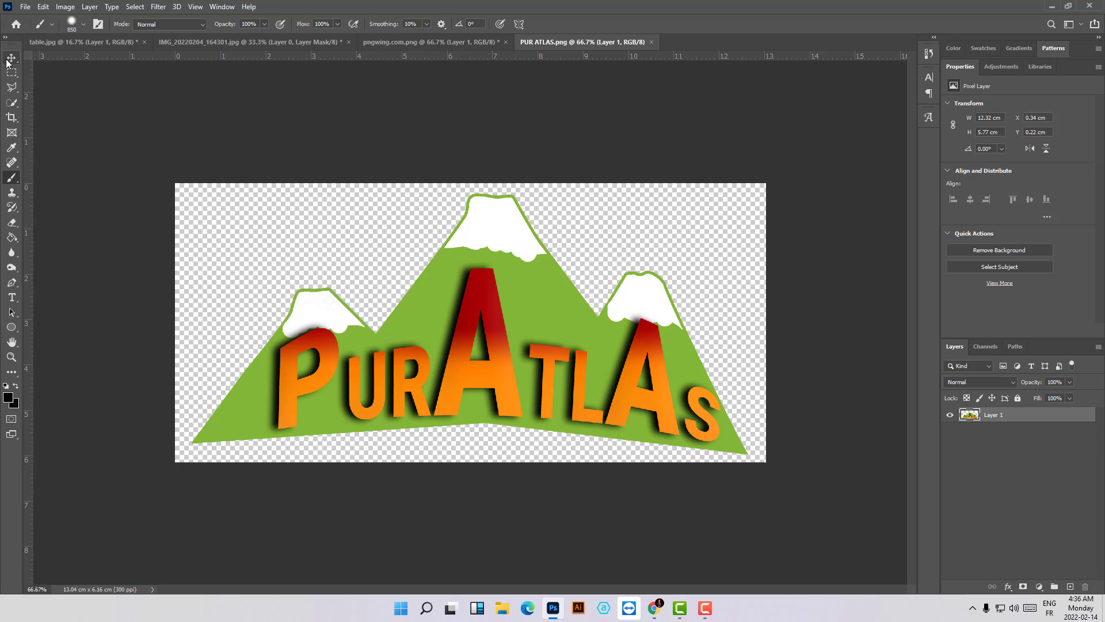
{"action": "left_click", "coordinate": [11, 57]}
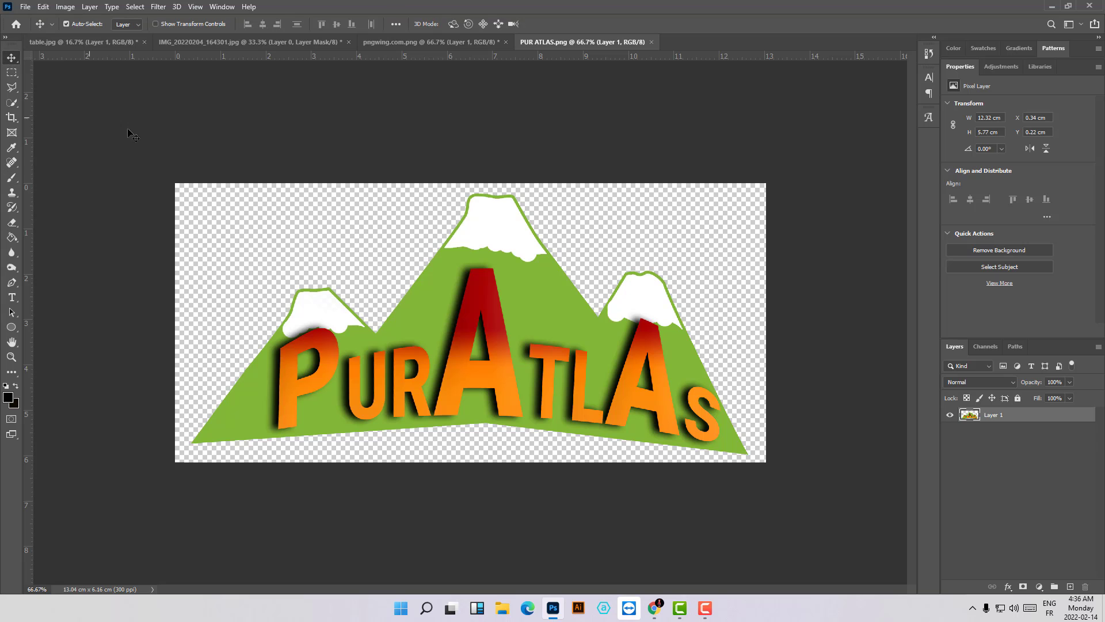
{"action": "left_click_drag", "start_coordinate": [526, 321], "coordinate": [193, 110]}
{"action": "left_click_drag", "start_coordinate": [479, 168], "coordinate": [459, 159]}
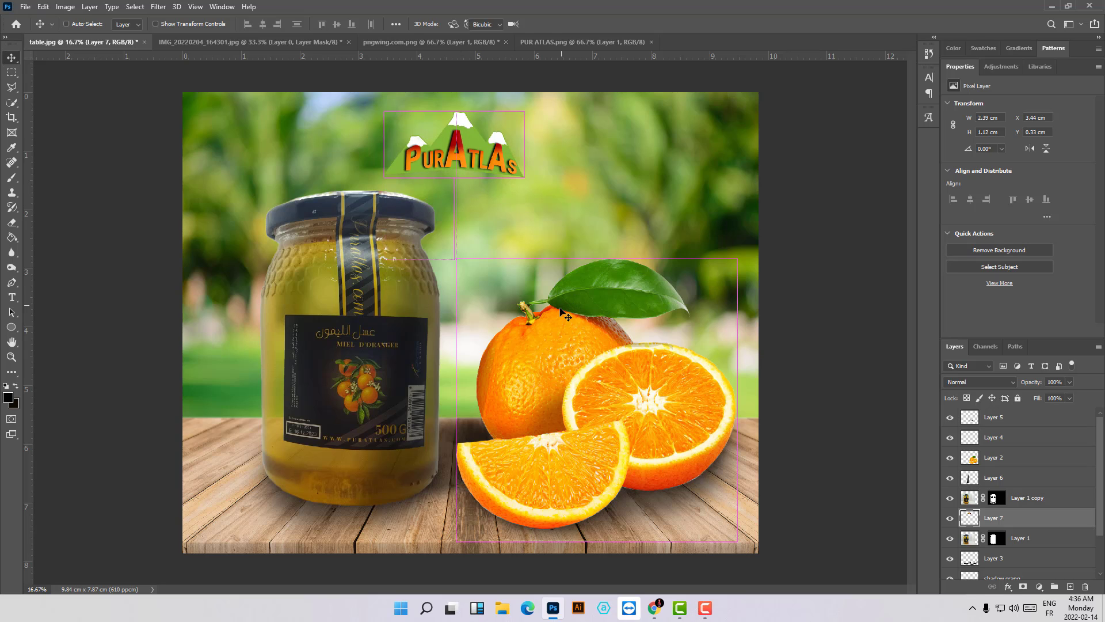
- Scale the PurAtlas logo to about 112% and move its layer above all other layers
{"action": "key", "text": "ctrl+t"}
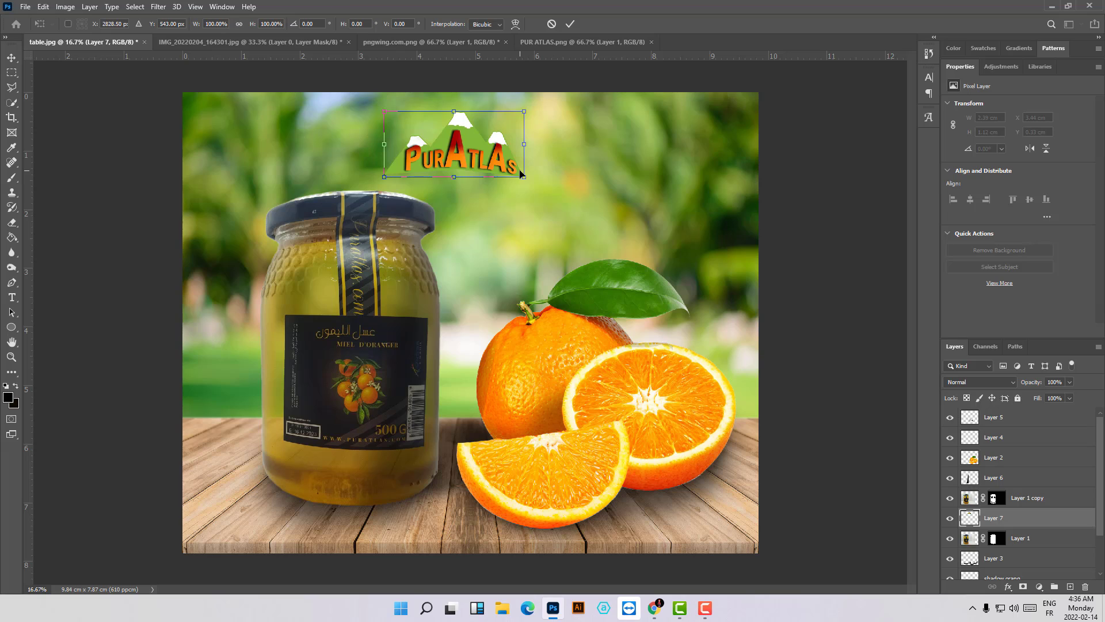
{"action": "mouse_move", "coordinate": [525, 179]}
{"action": "left_mouse_down"}
{"action": "mouse_move", "coordinate": [588, 198]}
{"action": "mouse_move", "coordinate": [615, 244]}
{"action": "mouse_move", "coordinate": [621, 236]}
{"action": "mouse_move", "coordinate": [536, 178]}
{"action": "left_mouse_up"}
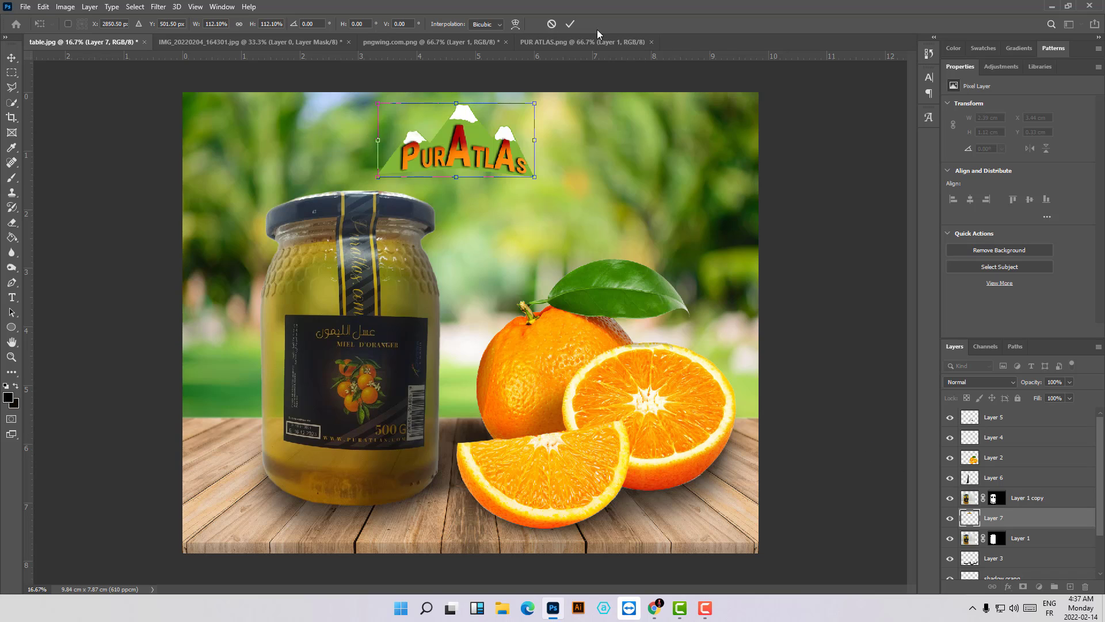
{"action": "left_click", "coordinate": [572, 23]}
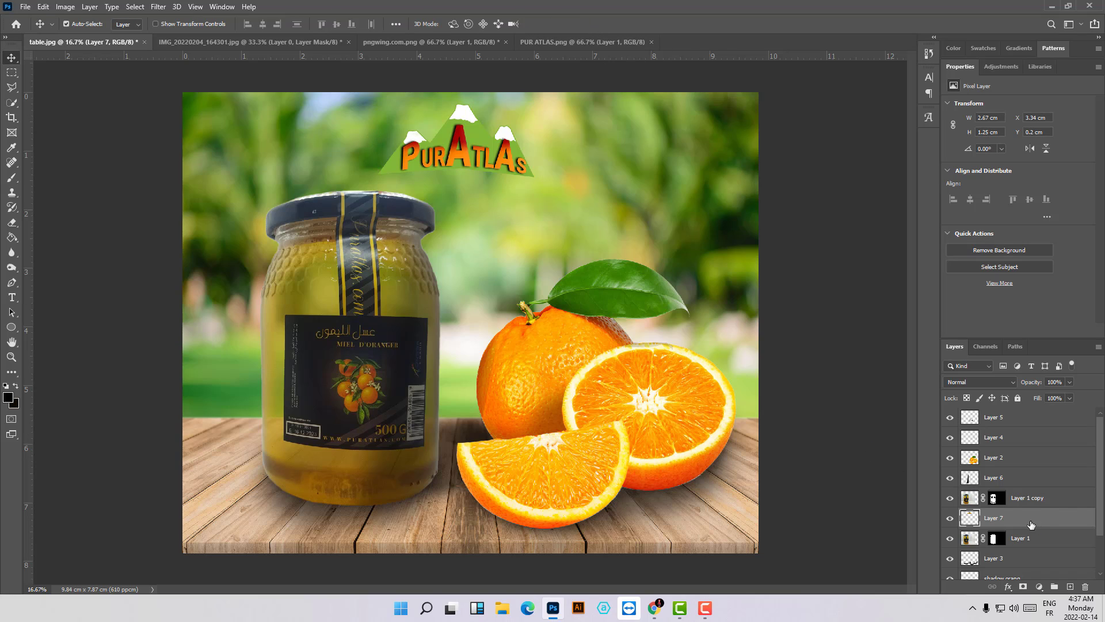
{"action": "left_click_drag", "start_coordinate": [1031, 523], "coordinate": [1026, 407]}
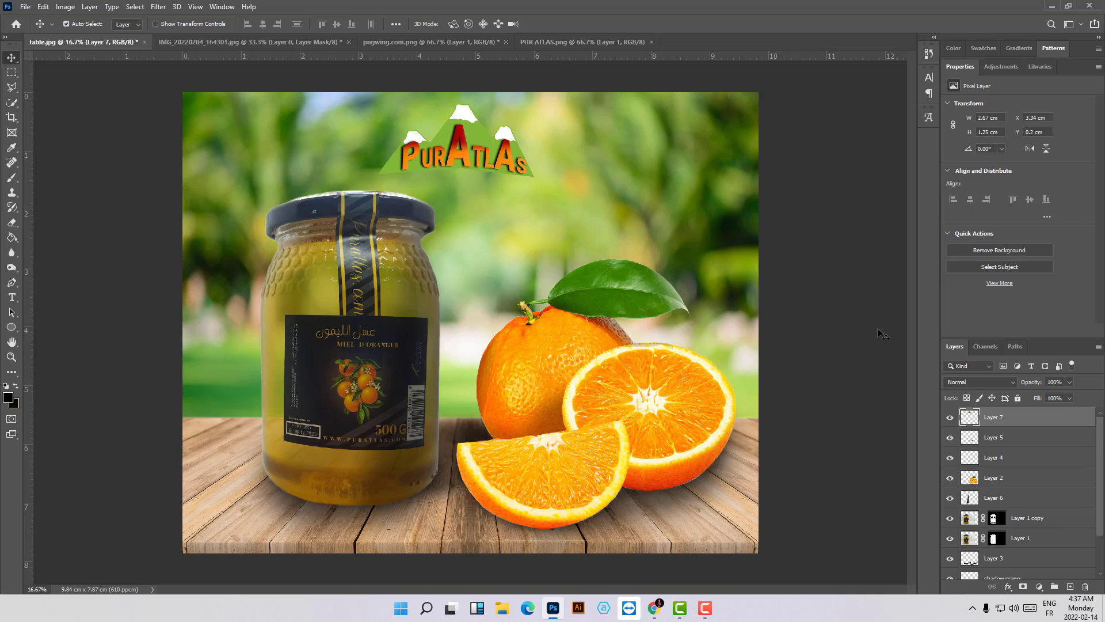
- Add an Outer Glow to the logo's Layer 7 with 77% opacity and white (ffffff) as the glow colour
{"action": "double_click", "coordinate": [1076, 417]}
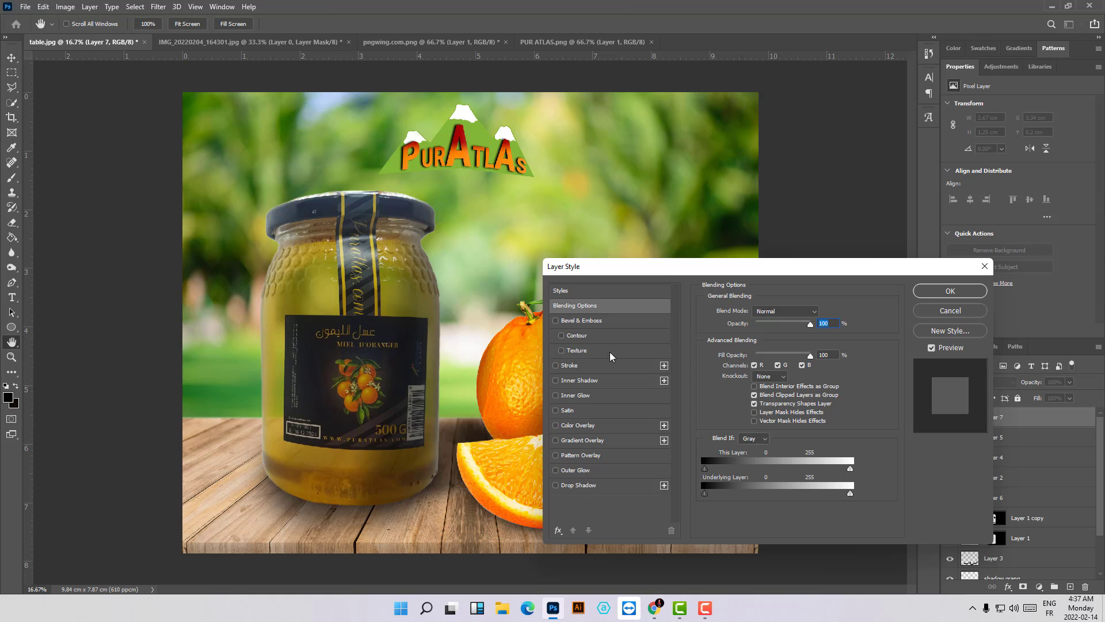
{"action": "left_click_drag", "start_coordinate": [606, 273], "coordinate": [654, 275]}
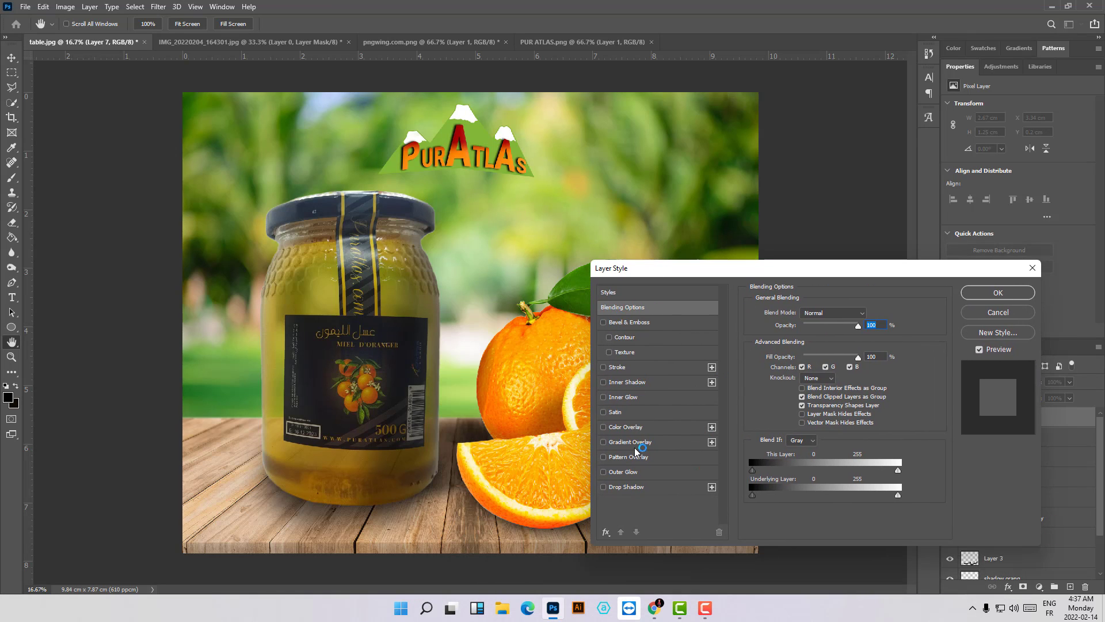
{"action": "left_click", "coordinate": [634, 472]}
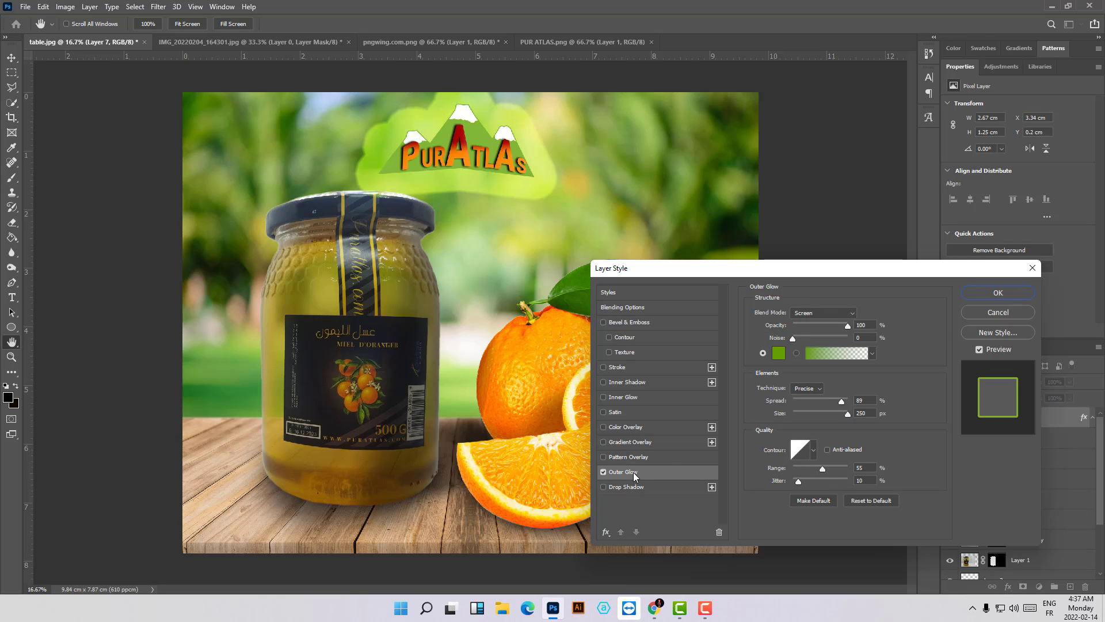
{"action": "left_click", "coordinate": [820, 327]}
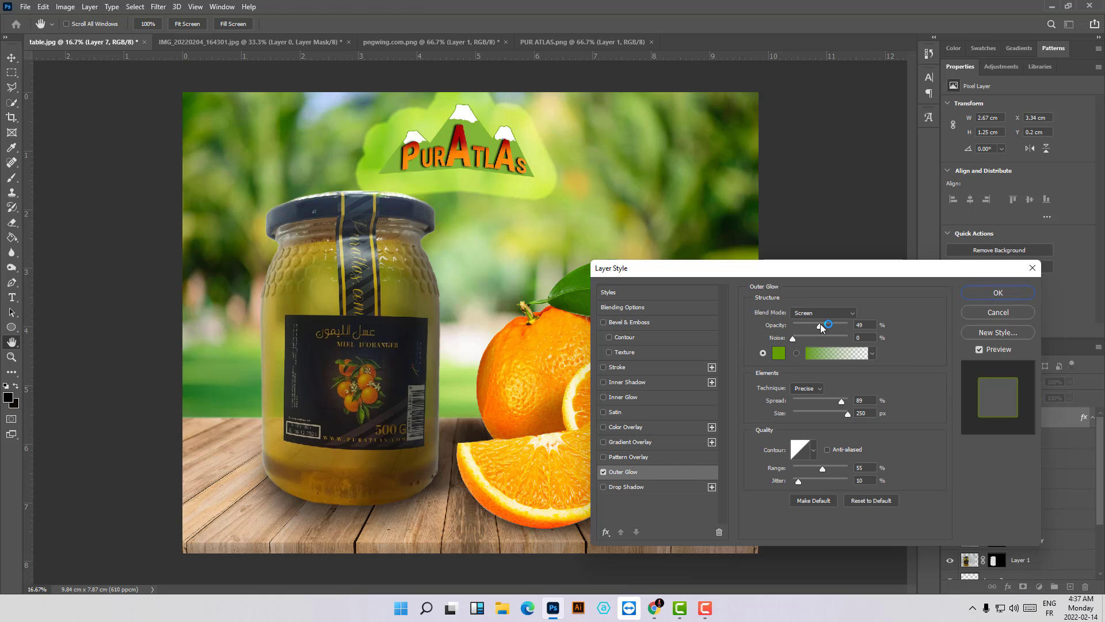
{"action": "left_click_drag", "start_coordinate": [829, 328], "coordinate": [836, 326]}
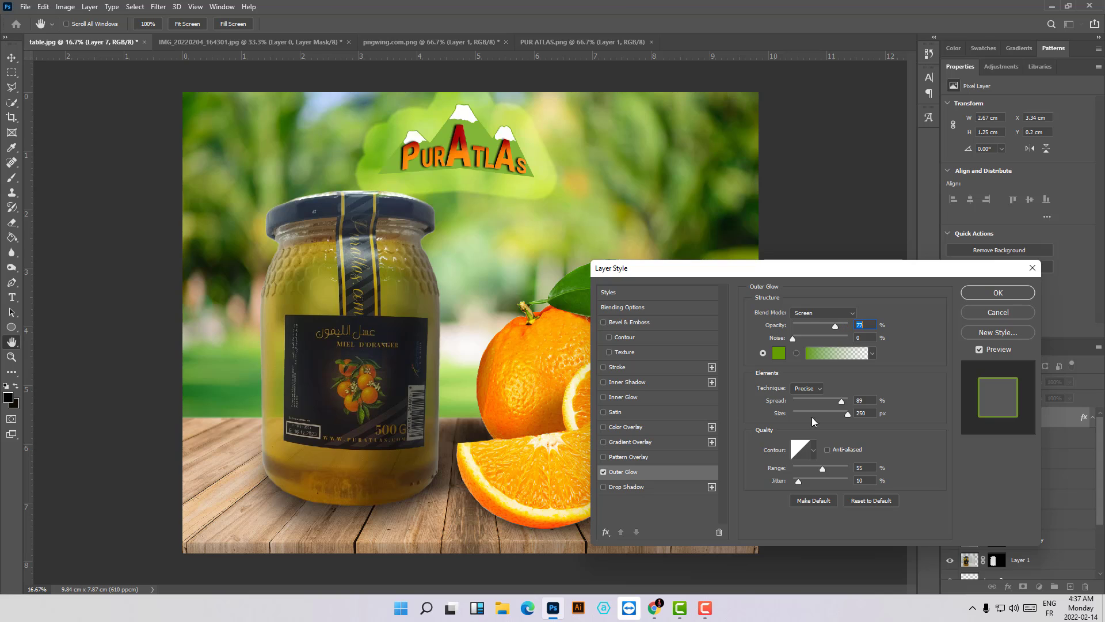
{"action": "left_click", "coordinate": [779, 352]}
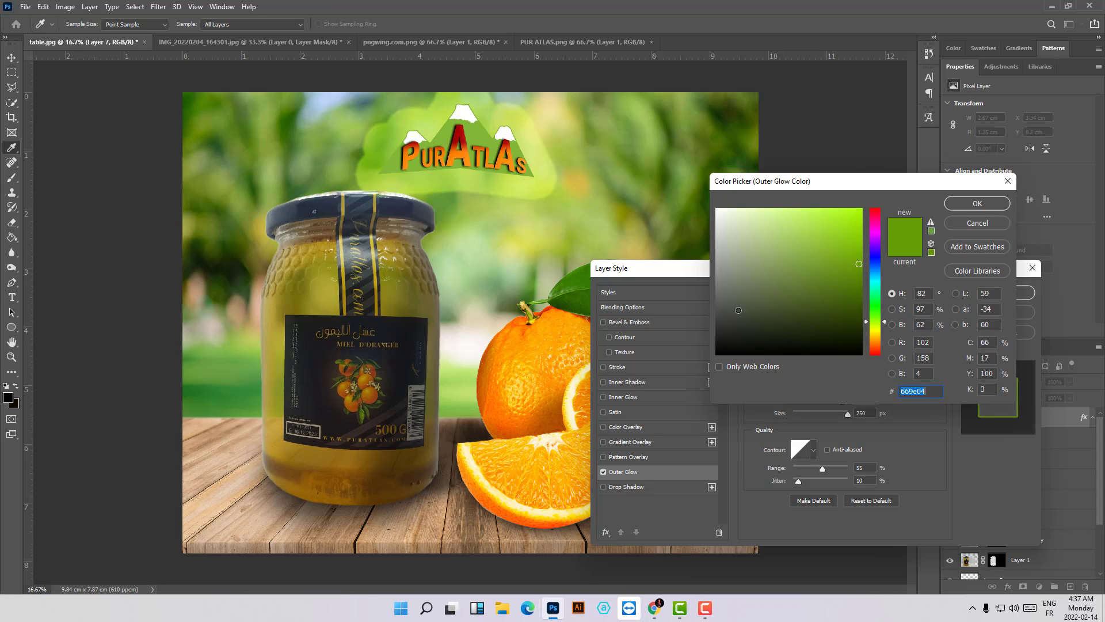
{"action": "type", "text": "ffffff"}
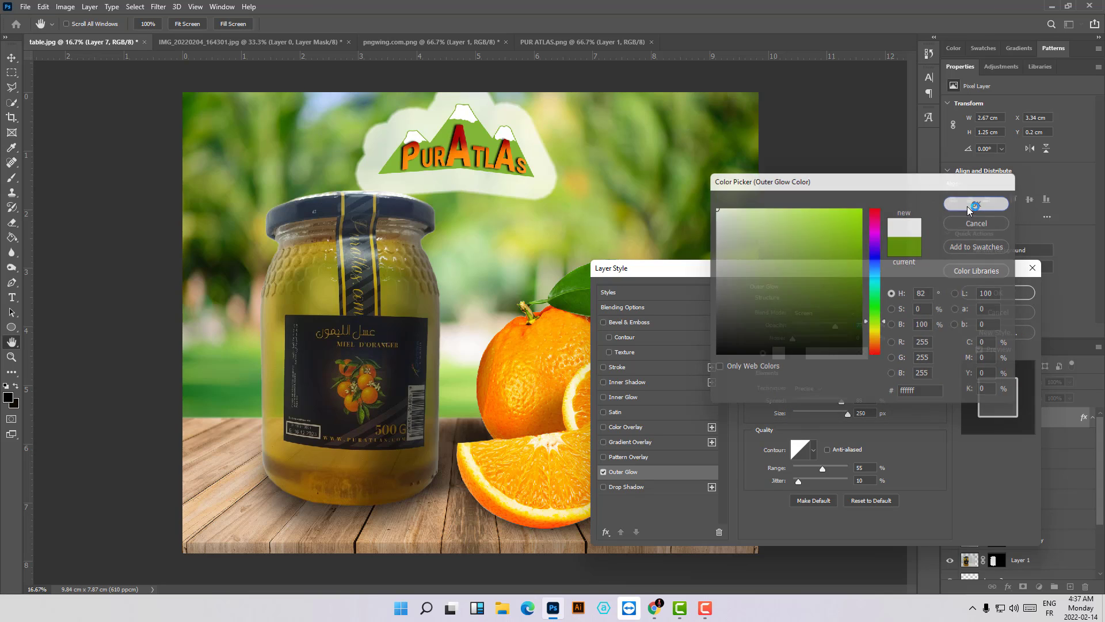
{"action": "left_click", "coordinate": [977, 204]}
- Refine the logo's outer glow to size 128 px, spread 10%, noise 0% and opacity 100%
{"action": "left_click_drag", "start_coordinate": [833, 418], "coordinate": [824, 413]}
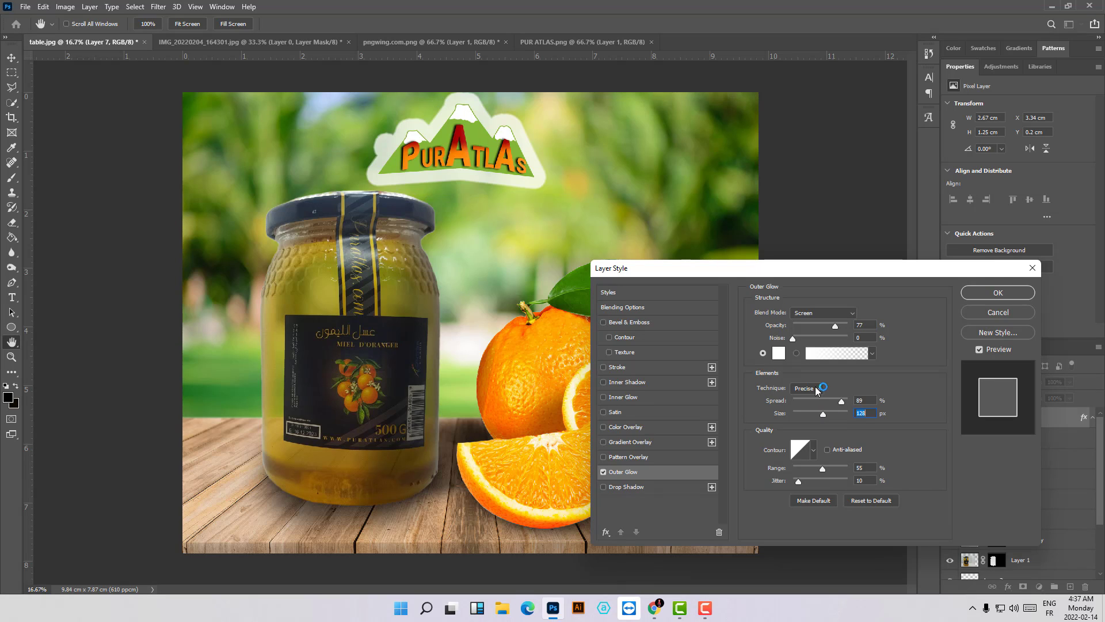
{"action": "left_click_drag", "start_coordinate": [841, 402], "coordinate": [801, 403]}
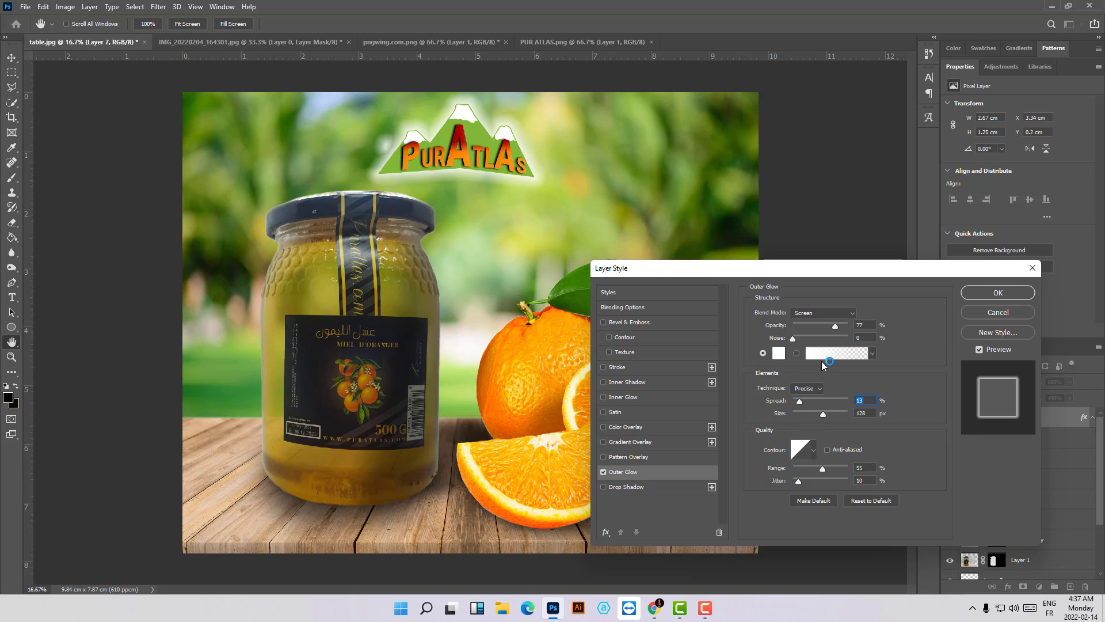
{"action": "left_click_drag", "start_coordinate": [800, 401], "coordinate": [810, 403]}
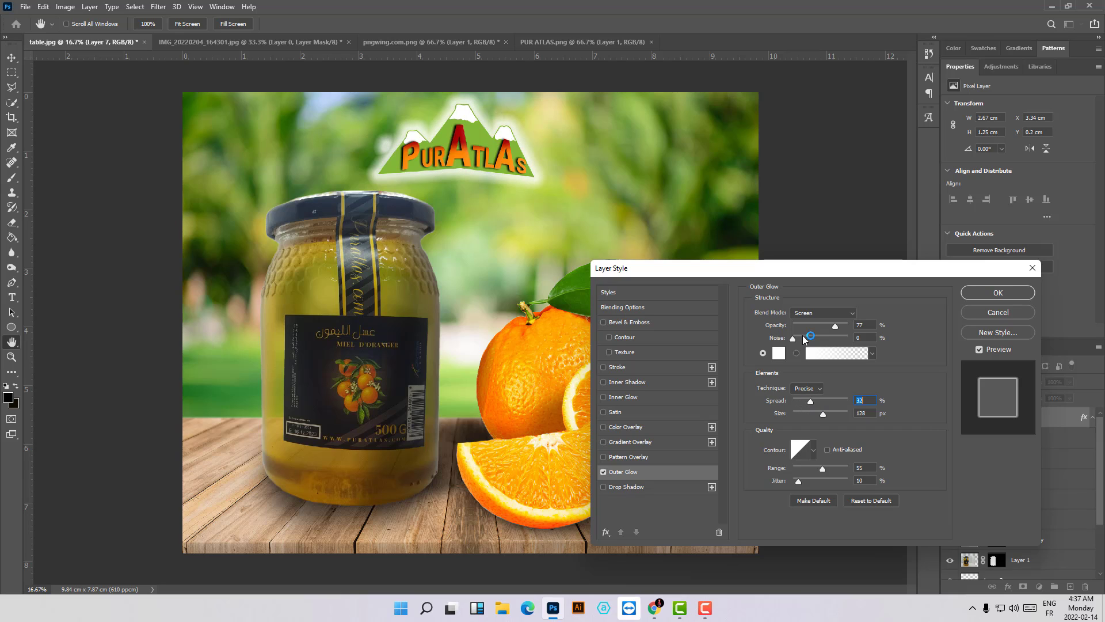
{"action": "left_click_drag", "start_coordinate": [794, 339], "coordinate": [812, 342]}
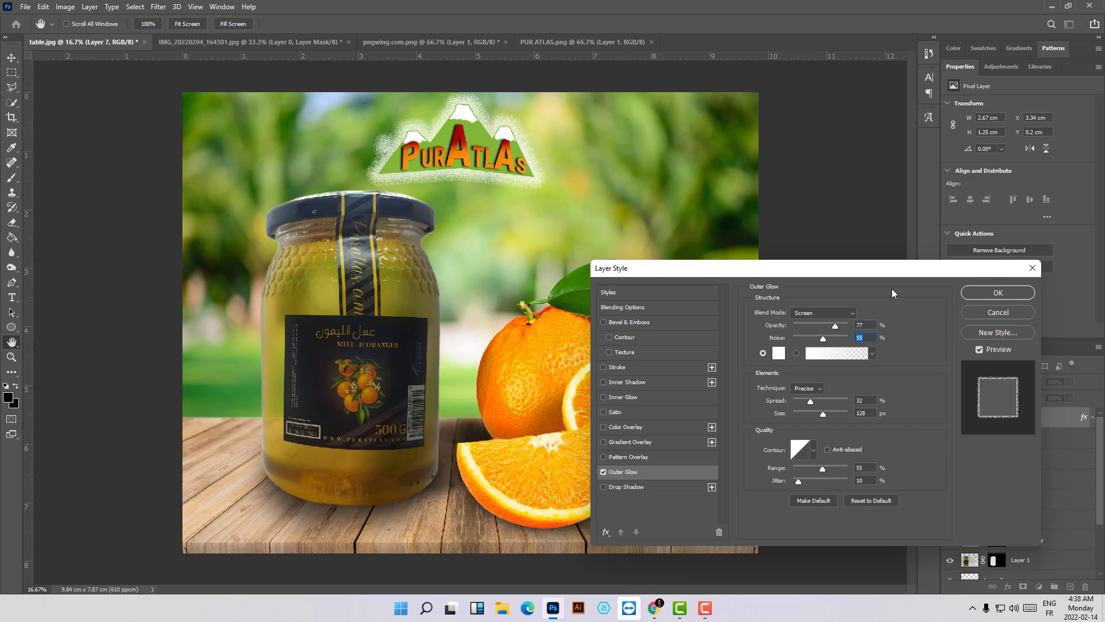
{"action": "left_click_drag", "start_coordinate": [823, 339], "coordinate": [772, 344]}
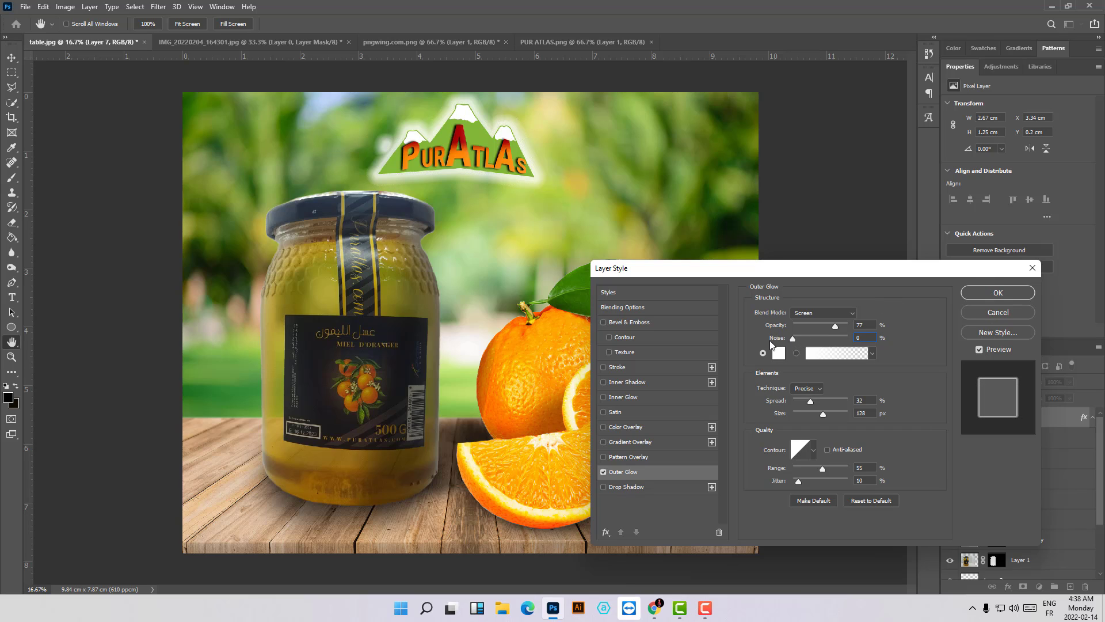
{"action": "left_click_drag", "start_coordinate": [835, 326], "coordinate": [851, 328]}
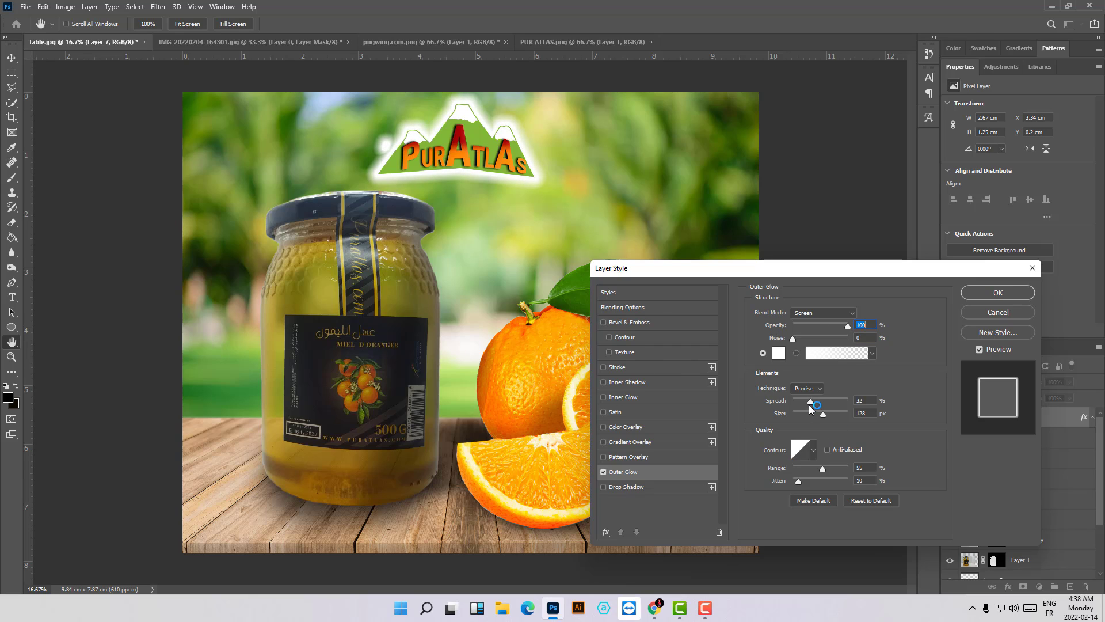
{"action": "left_click_drag", "start_coordinate": [810, 402], "coordinate": [799, 400]}
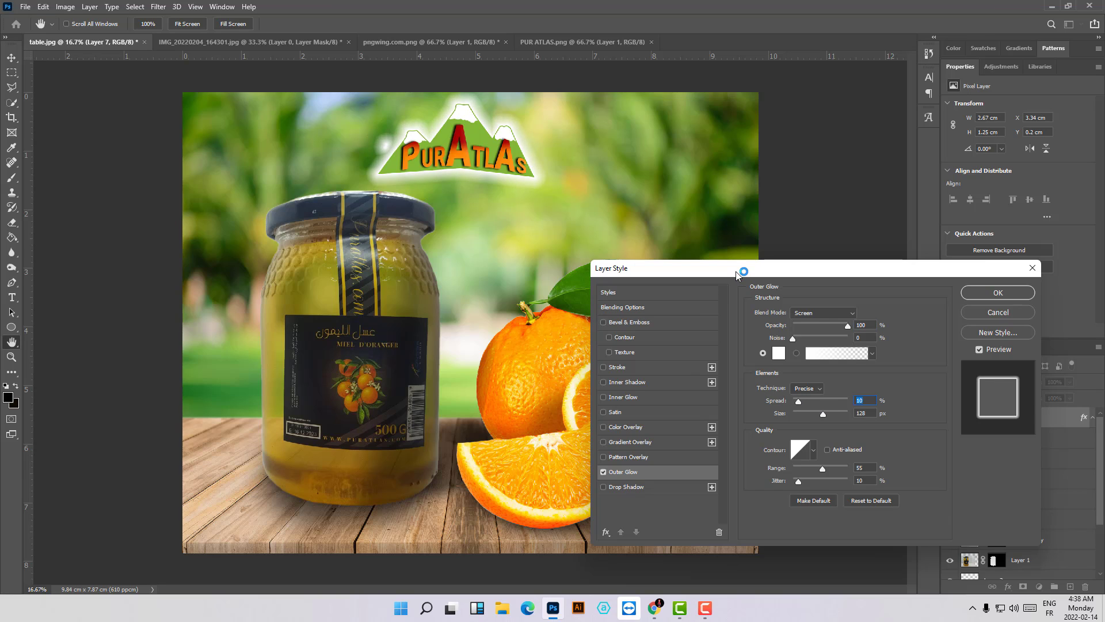
- Apply a Drop Shadow to the logo with its offset adjusted on the canvas, and shift the logo slightly right to X 3.44 cm
{"action": "left_click_drag", "start_coordinate": [739, 271], "coordinate": [684, 267]}
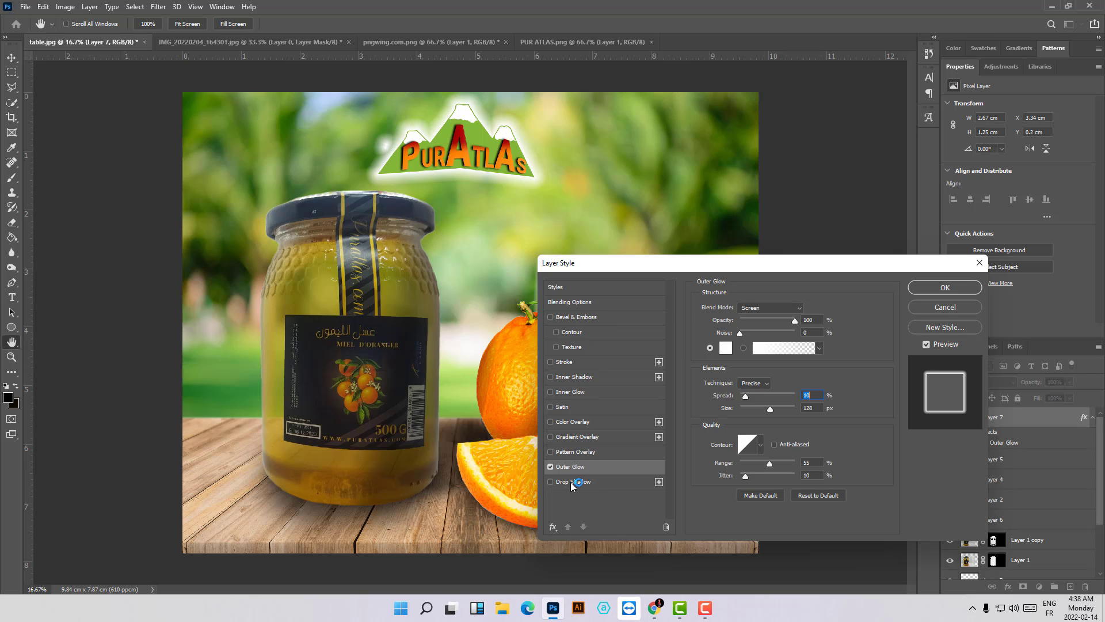
{"action": "left_click", "coordinate": [551, 482]}
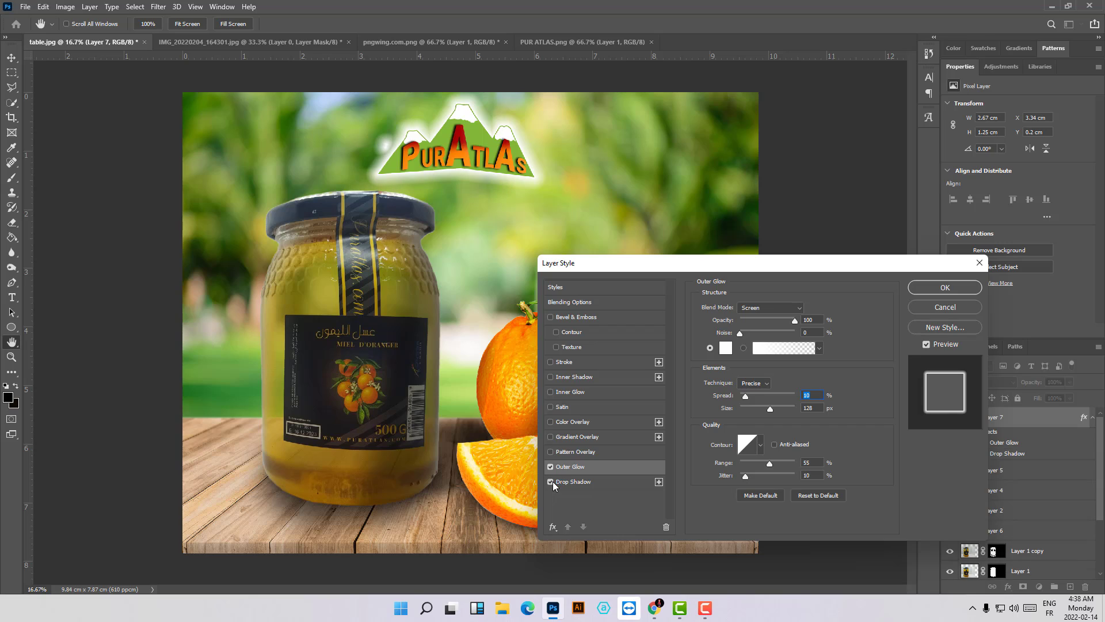
{"action": "left_click", "coordinate": [566, 483]}
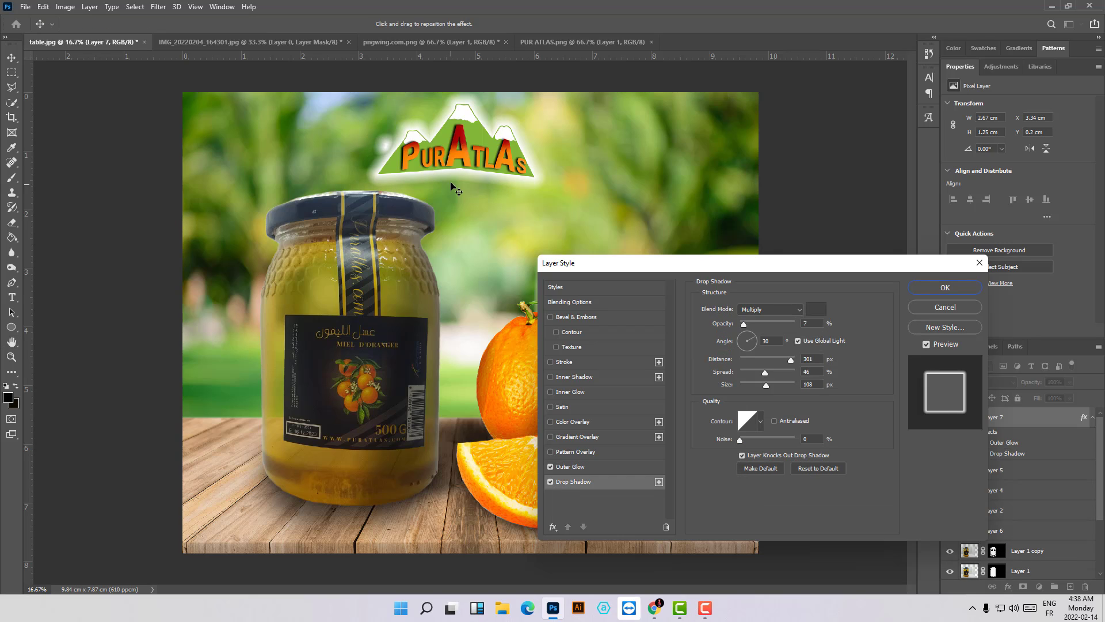
{"action": "left_click_drag", "start_coordinate": [451, 190], "coordinate": [483, 183]}
{"action": "left_click", "coordinate": [945, 288]}
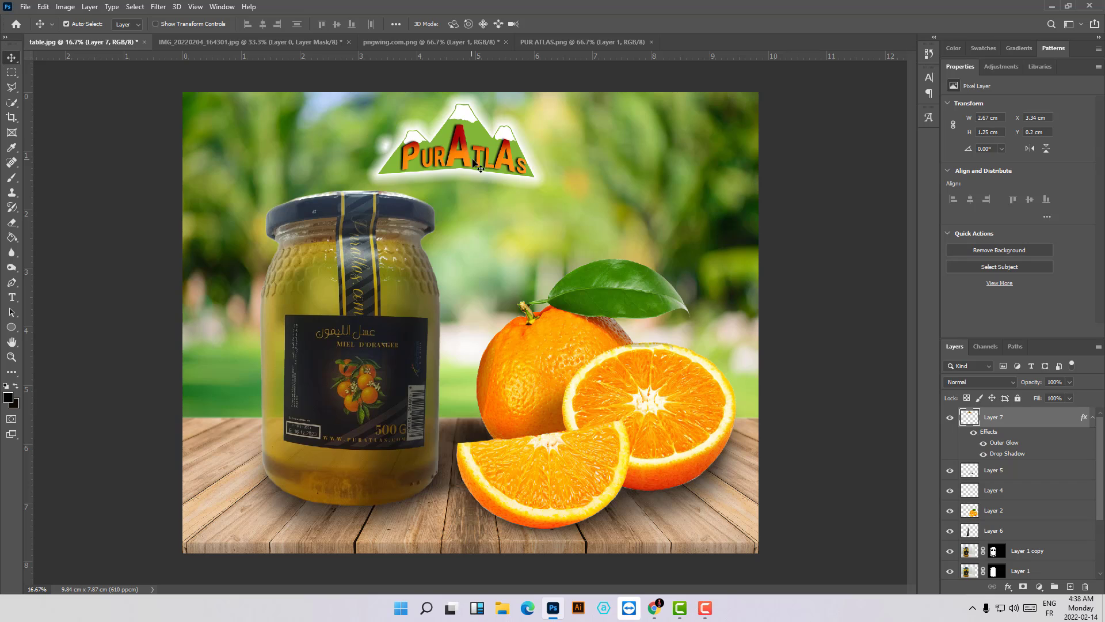
{"action": "left_click_drag", "start_coordinate": [473, 163], "coordinate": [481, 160]}
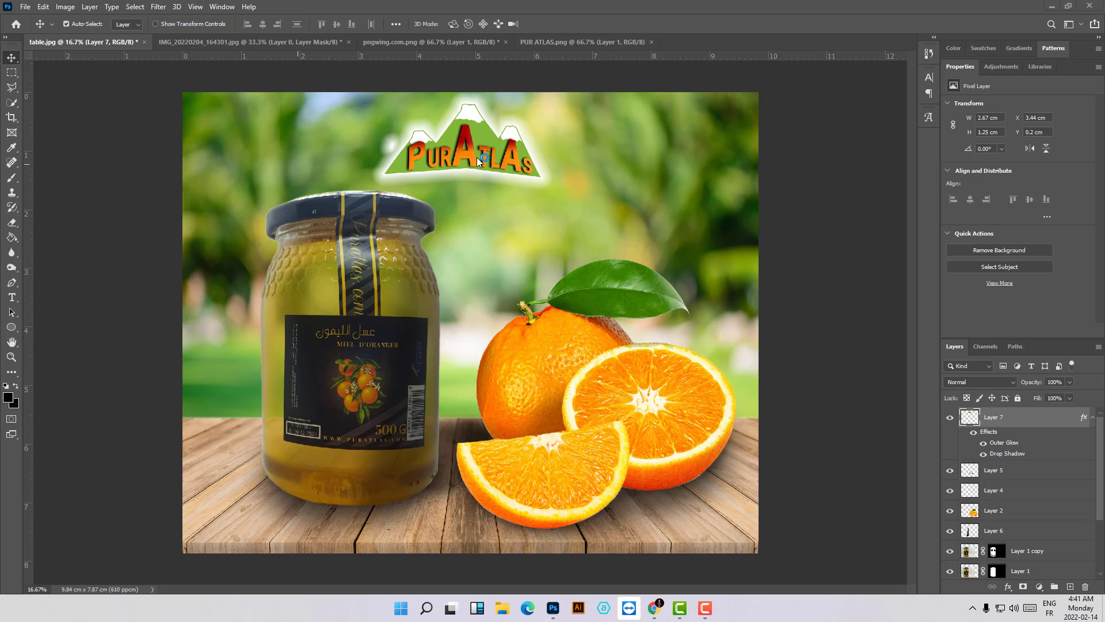
- Hide the PurAtlas logo and make its layer, Layer 7, the active layer
{"action": "left_click", "coordinate": [950, 419]}
{"action": "left_click", "coordinate": [951, 419]}
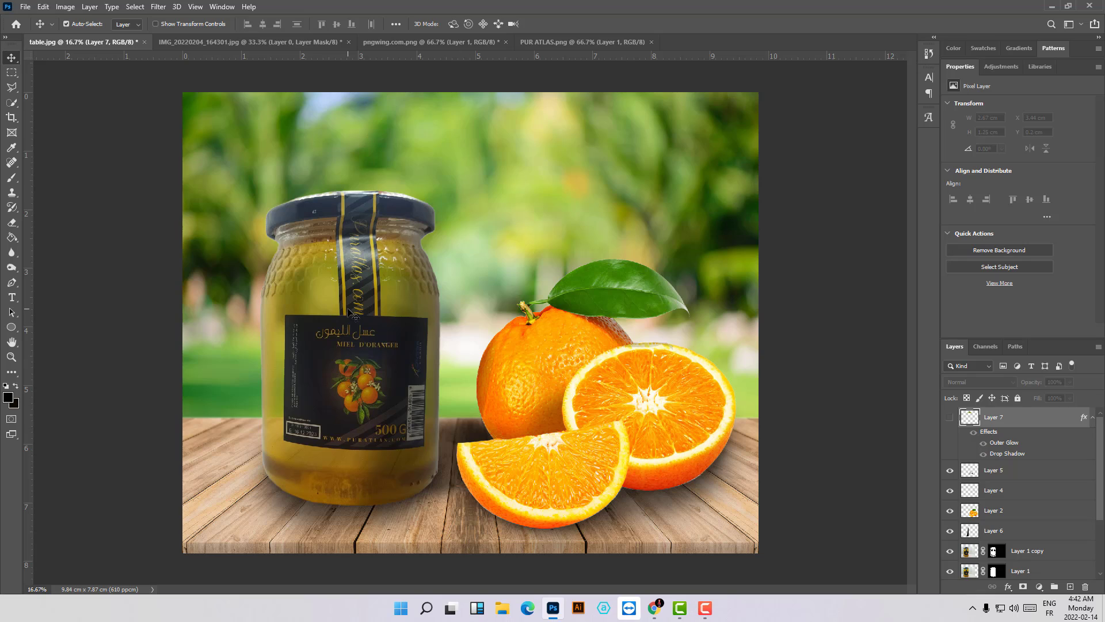
{"action": "left_click", "coordinate": [397, 309]}
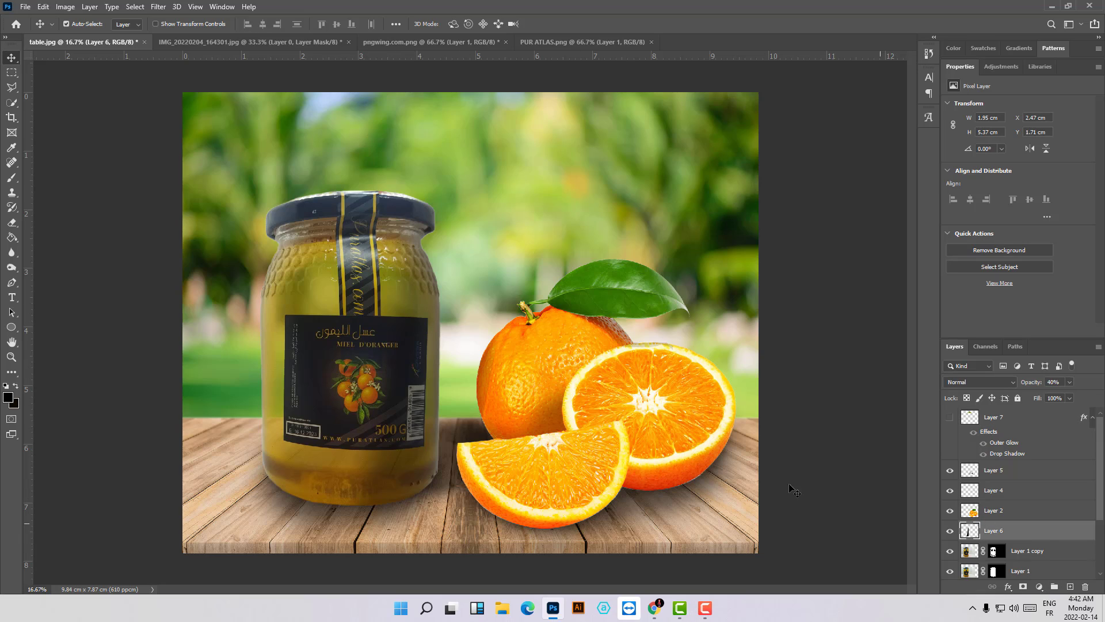
{"action": "left_click", "coordinate": [557, 376]}
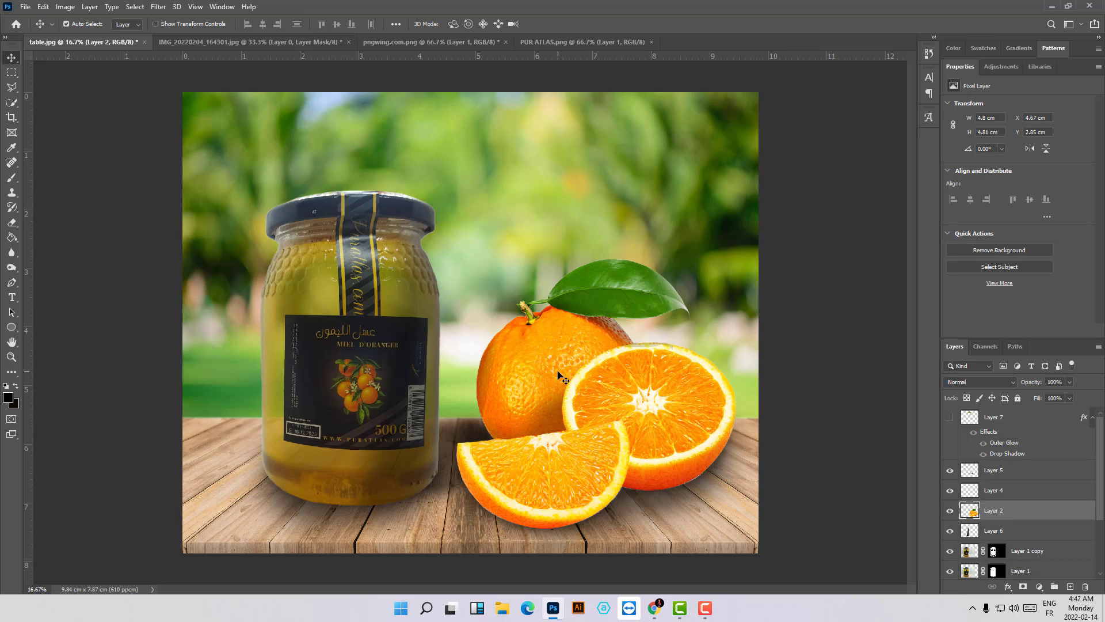
{"action": "left_click", "coordinate": [998, 417]}
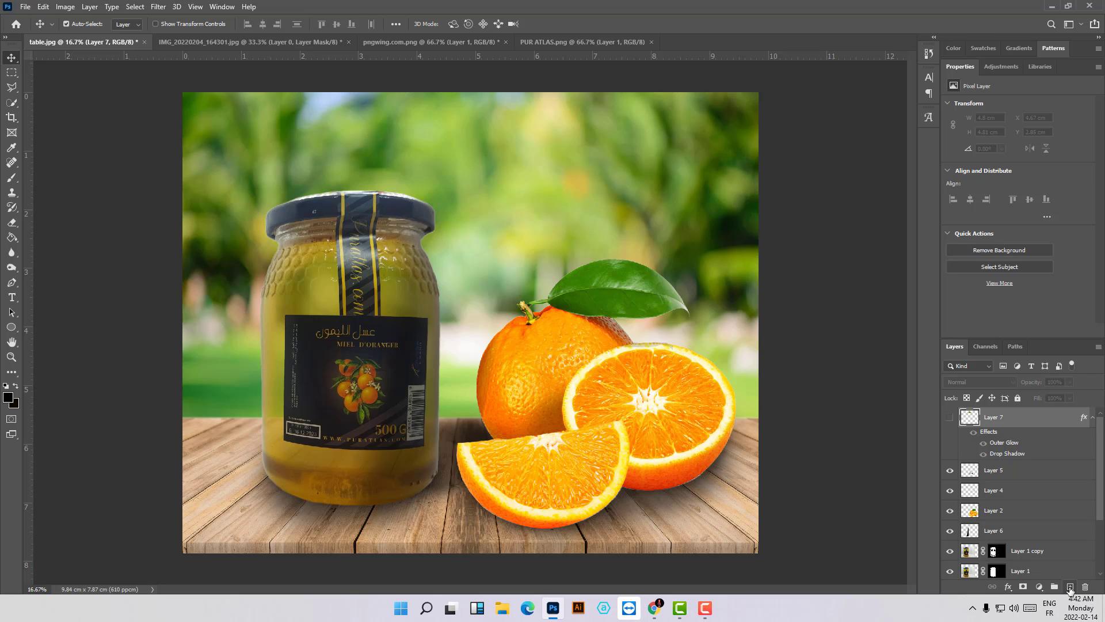
- Add a Curves adjustment layer directly beneath the logo's Layer 7, leaving no extra empty layer, and keep the logo hidden
{"action": "left_click", "coordinate": [1070, 587]}
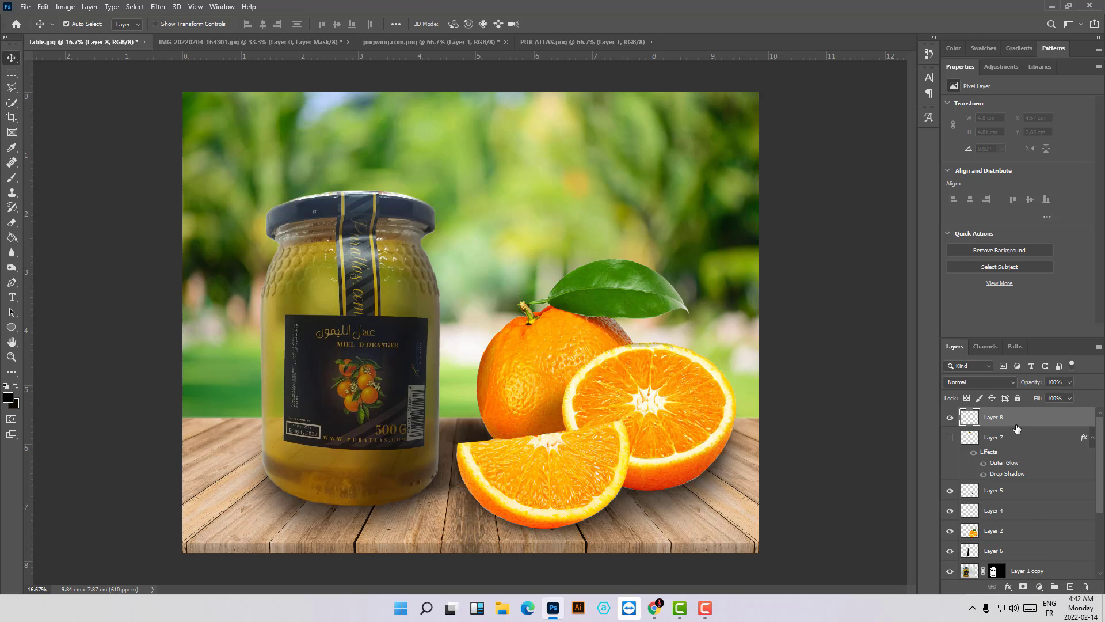
{"action": "left_click", "coordinate": [1038, 586]}
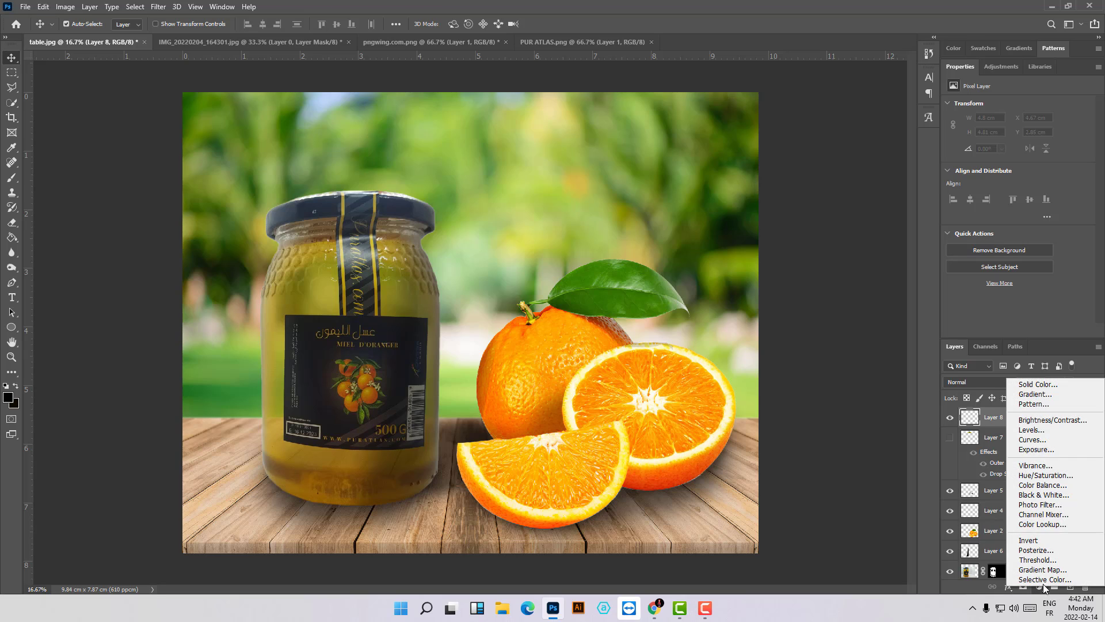
{"action": "left_click", "coordinate": [1036, 441]}
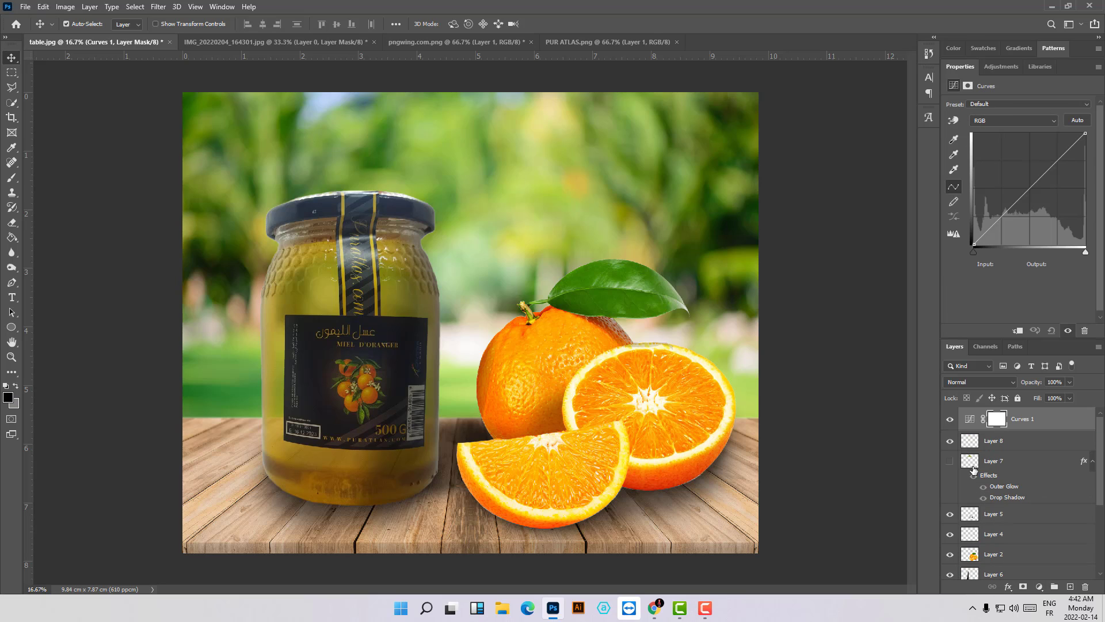
{"action": "left_click", "coordinate": [972, 442]}
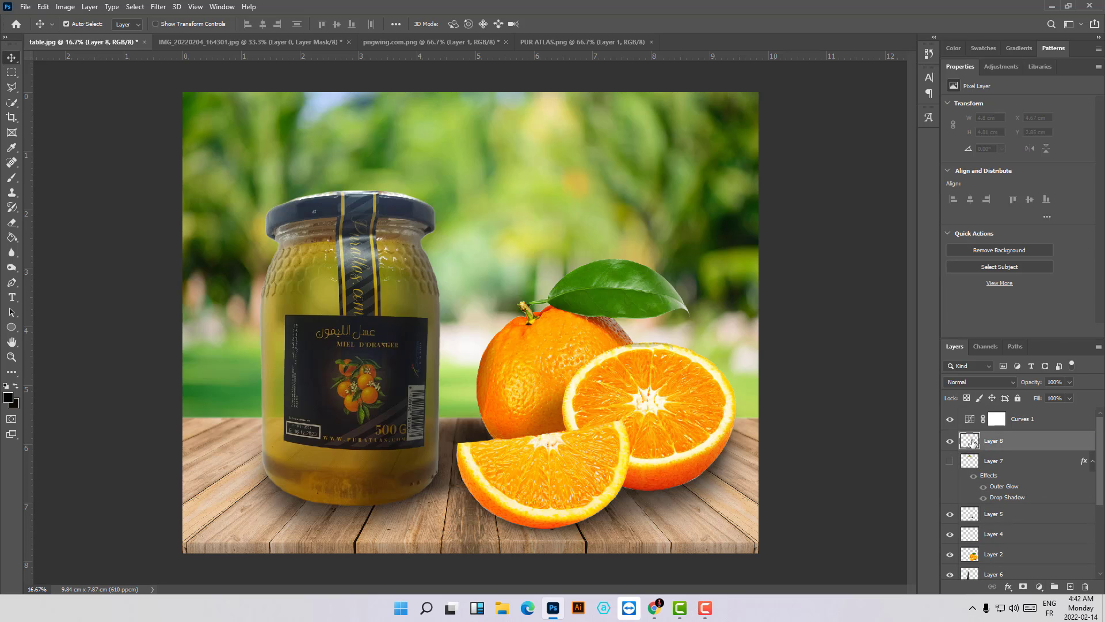
{"action": "key", "text": "Delete"}
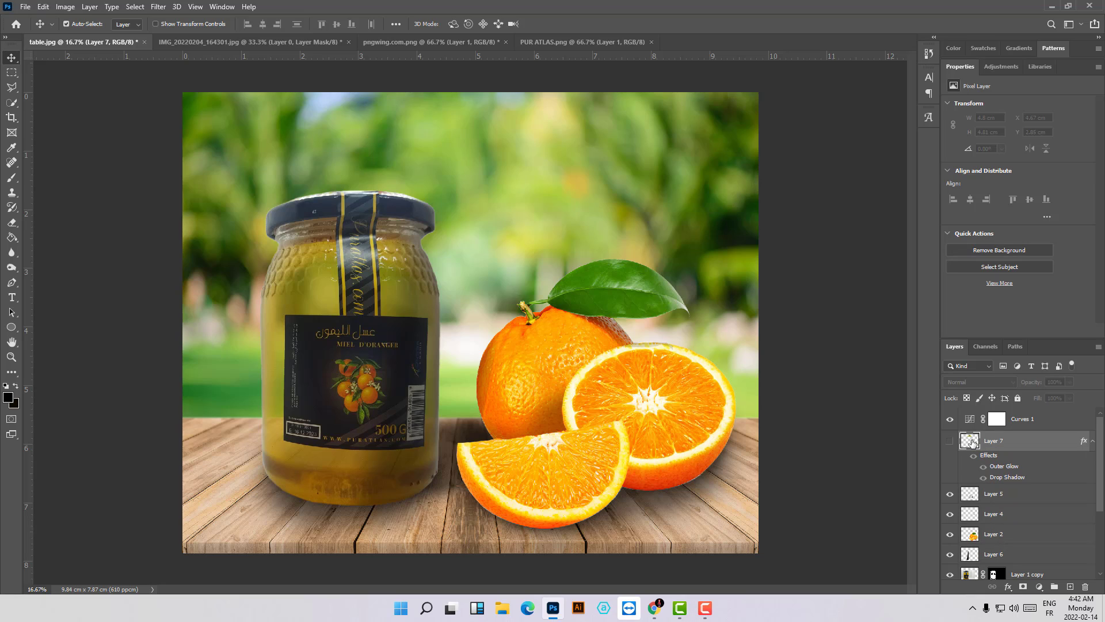
{"action": "left_click_drag", "start_coordinate": [1004, 418], "coordinate": [1006, 479]}
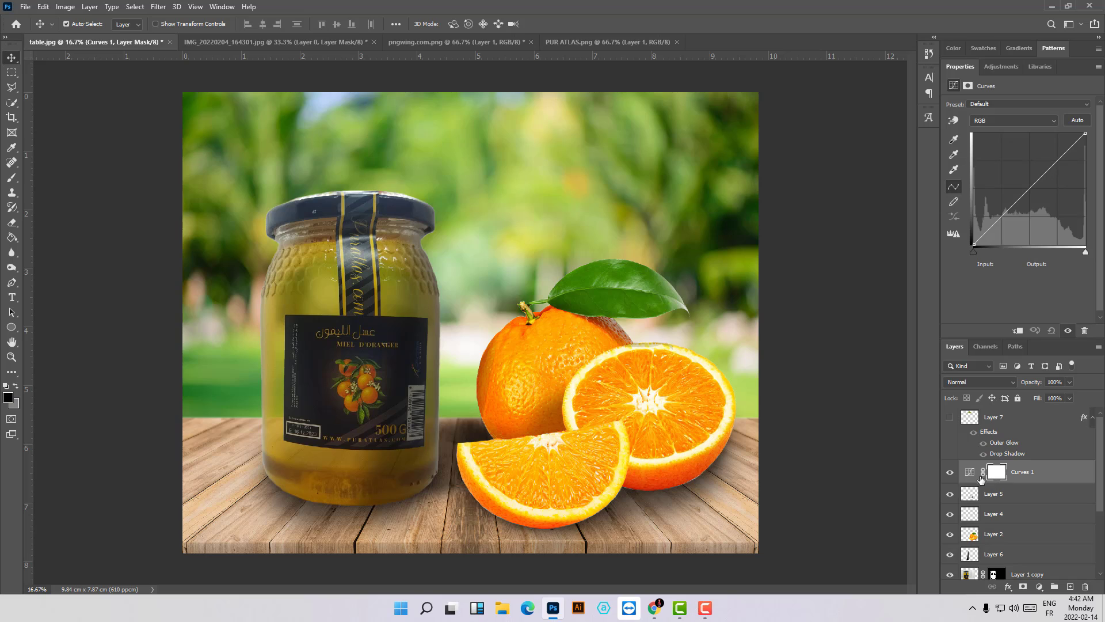
{"action": "left_click", "coordinate": [950, 418]}
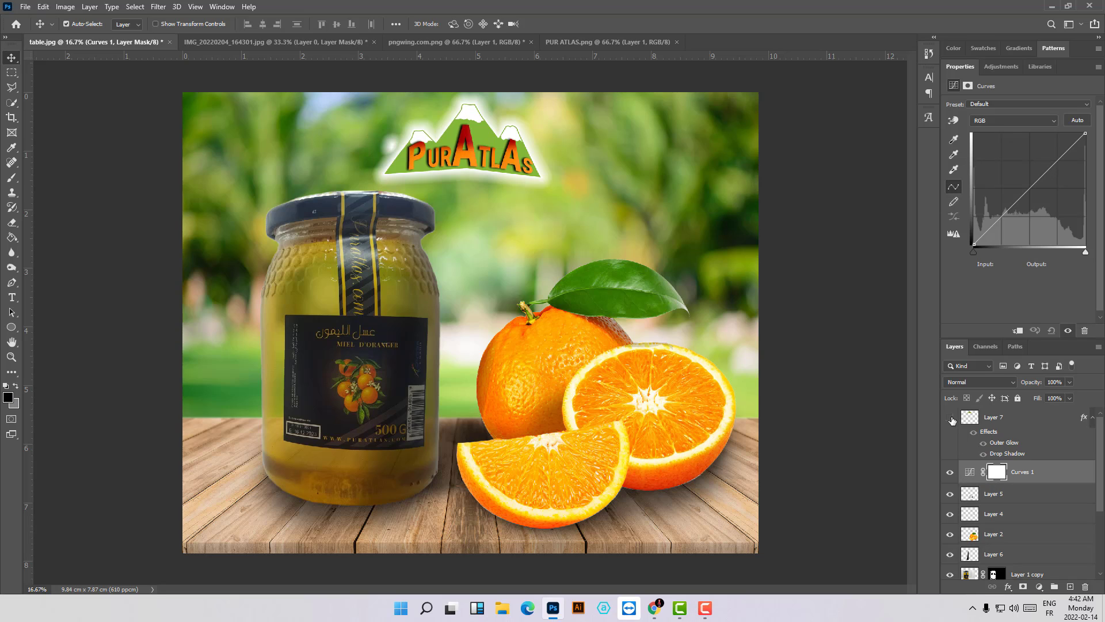
{"action": "left_click", "coordinate": [950, 418]}
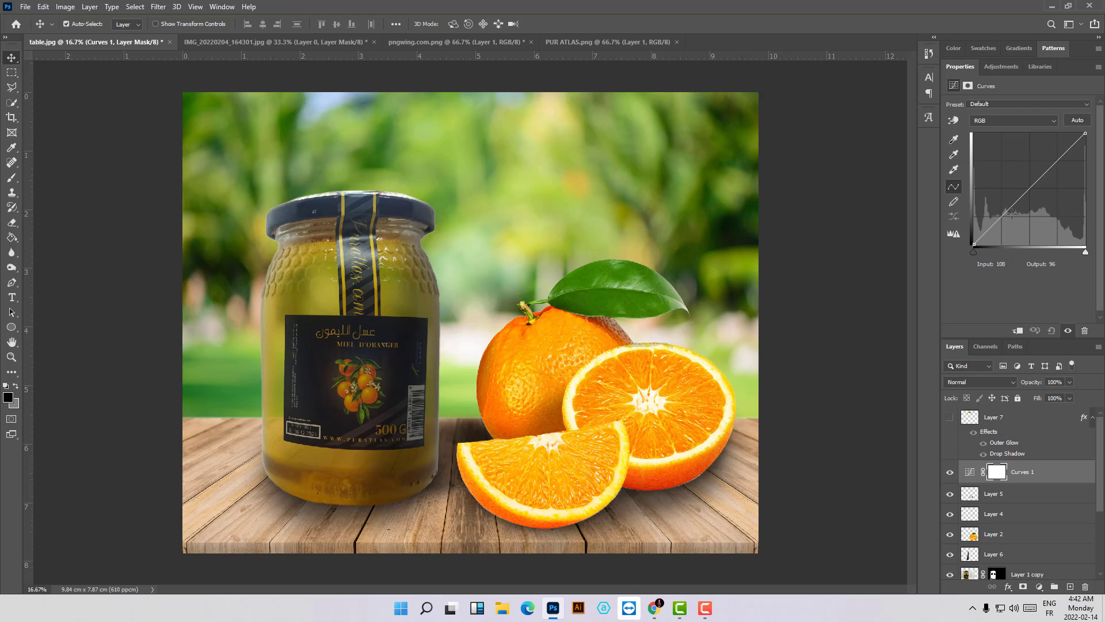
- Brighten the whole composite in Curves 1 with RGB curve points at input 69, output 102 and input 181, output 195
{"action": "left_click_drag", "start_coordinate": [1000, 216], "coordinate": [1002, 189]}
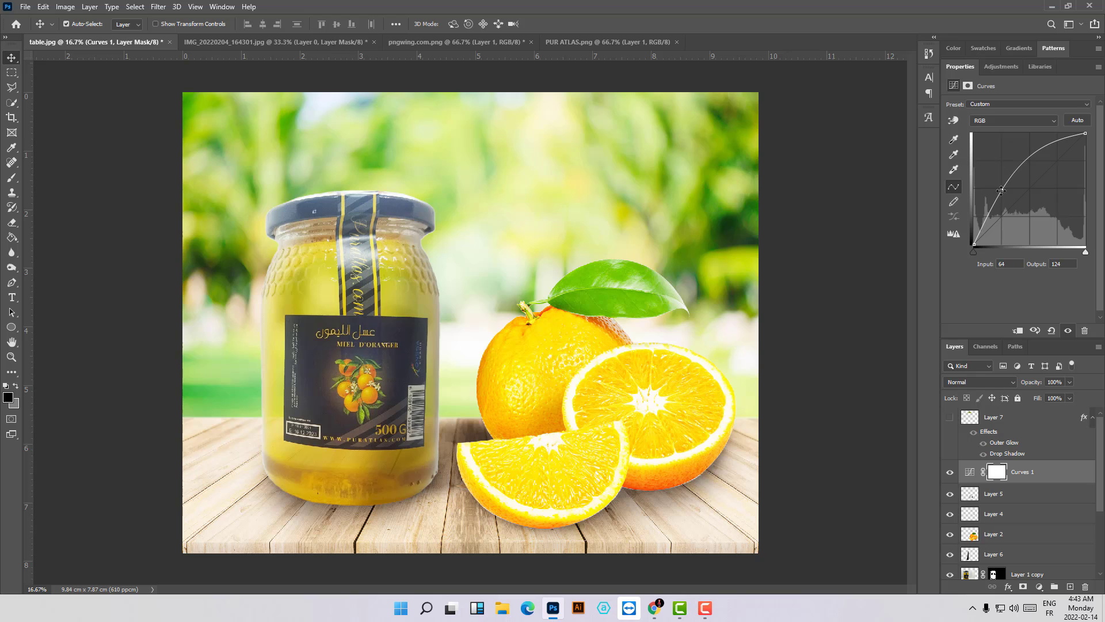
{"action": "left_click_drag", "start_coordinate": [1002, 191], "coordinate": [1004, 200]}
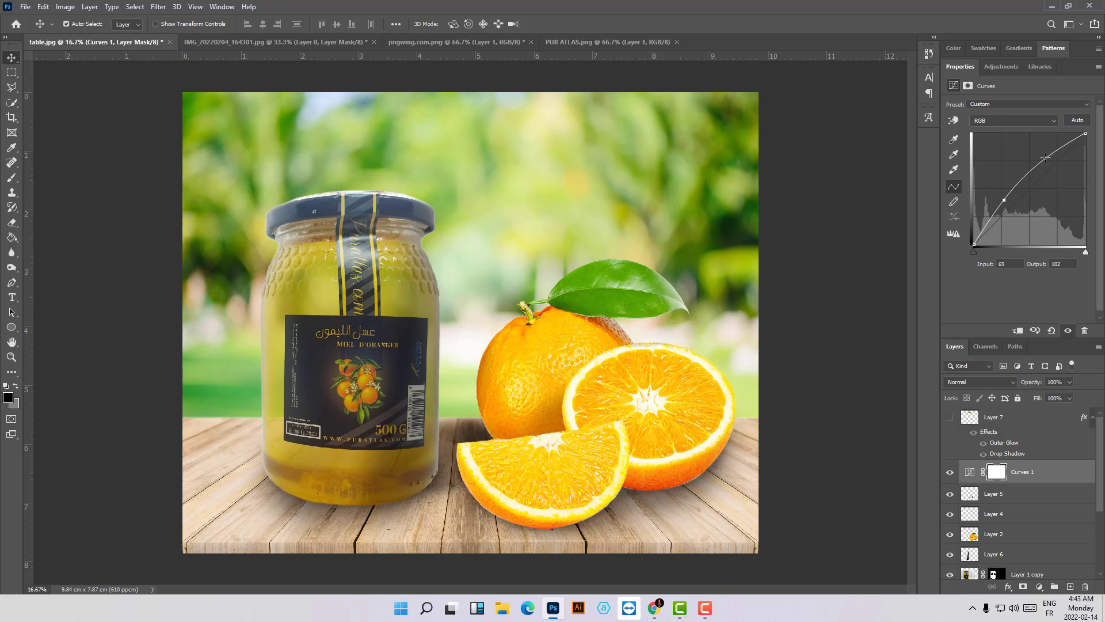
{"action": "mouse_move", "coordinate": [1046, 157]}
{"action": "left_mouse_down"}
{"action": "mouse_move", "coordinate": [1055, 176]}
{"action": "mouse_move", "coordinate": [1043, 167]}
{"action": "mouse_move", "coordinate": [1029, 176]}
{"action": "mouse_move", "coordinate": [1036, 191]}
{"action": "mouse_move", "coordinate": [1053, 159]}
{"action": "left_mouse_up"}
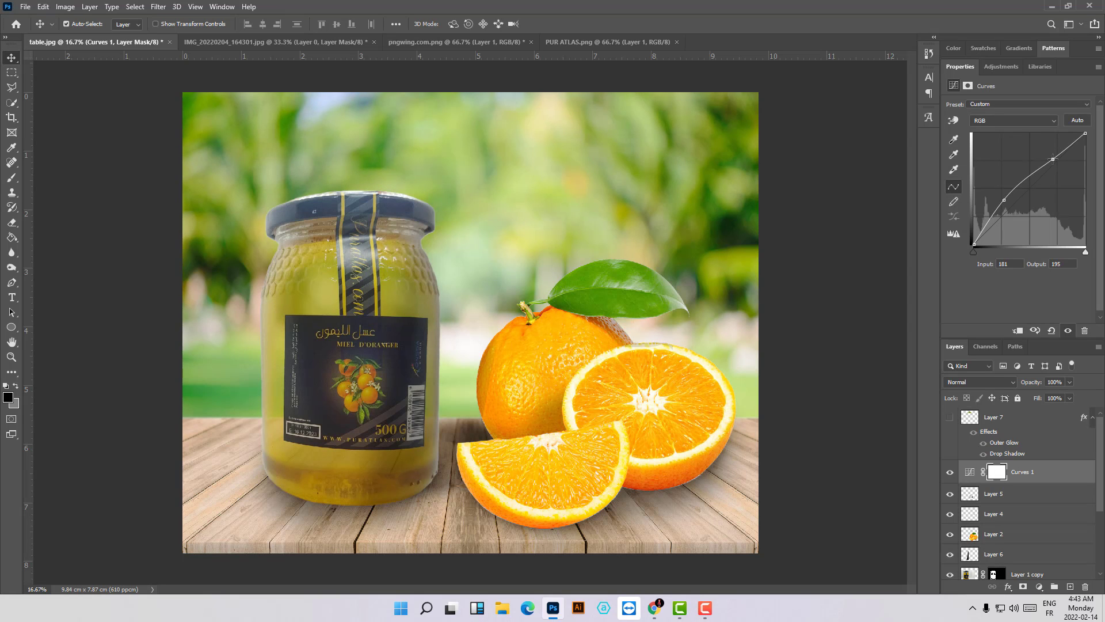
- Fine-tune the Curves 1 RGB curve by raising its highlight point slightly and lowering its shadow point a little
{"action": "left_click_drag", "start_coordinate": [1053, 158], "coordinate": [1032, 176]}
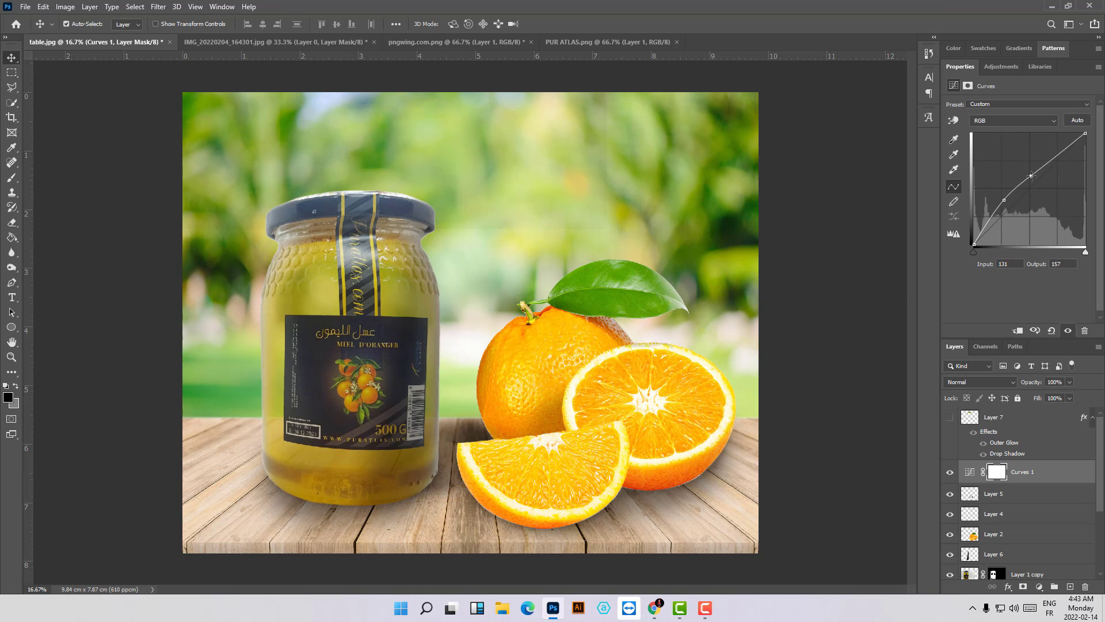
{"action": "left_click", "coordinate": [1056, 156]}
{"action": "mouse_move", "coordinate": [1056, 156]}
{"action": "left_mouse_down"}
{"action": "mouse_move", "coordinate": [1062, 164]}
{"action": "mouse_move", "coordinate": [1059, 156]}
{"action": "left_mouse_up"}
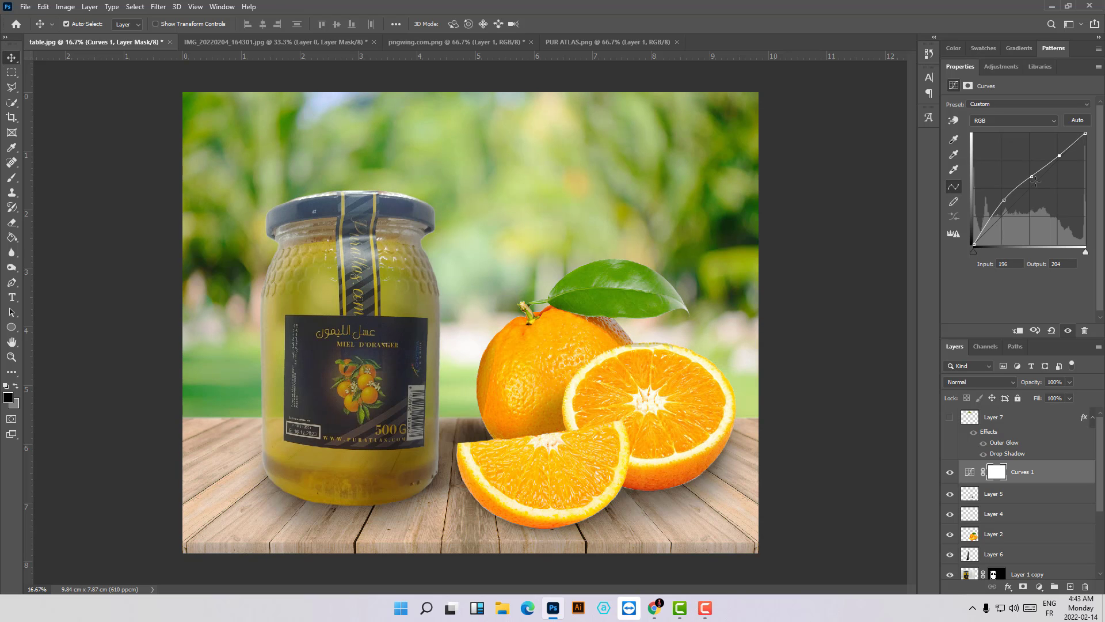
{"action": "left_click_drag", "start_coordinate": [1004, 199], "coordinate": [1003, 203]}
- Put the oranges' Layer 2 in its own group and add a Curves adjustment layer above it inside the group
{"action": "left_click", "coordinate": [569, 367]}
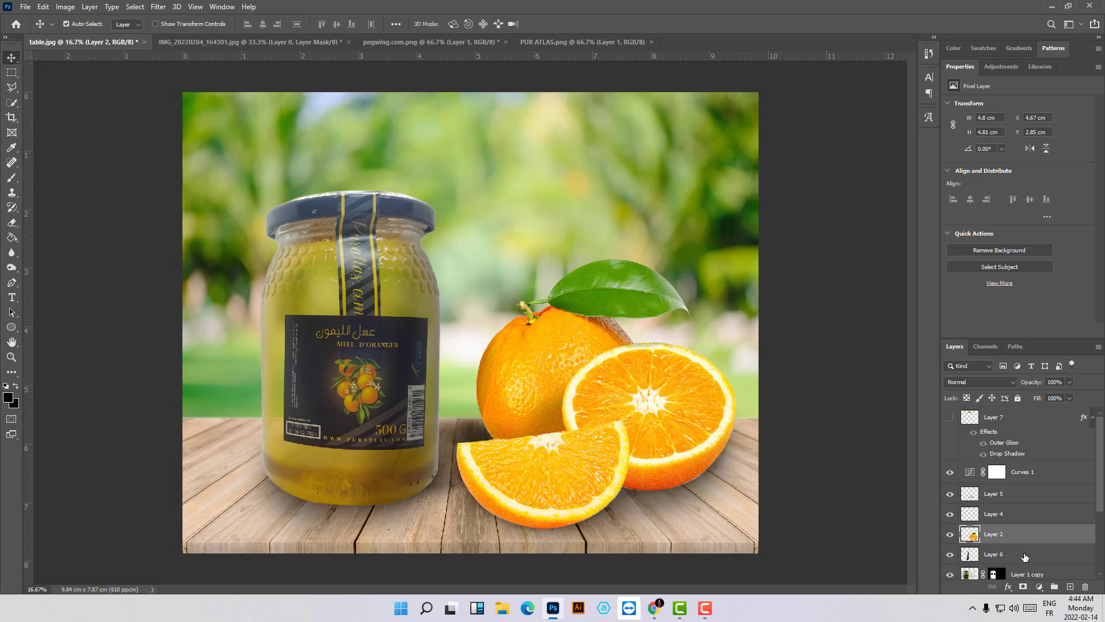
{"action": "key", "text": "ctrl+g"}
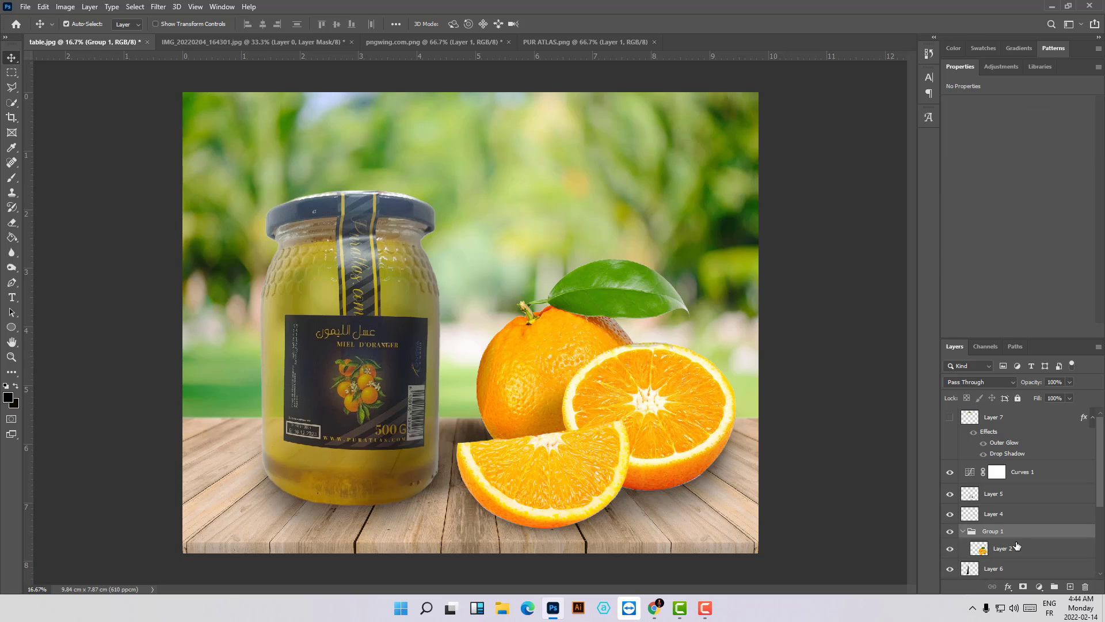
{"action": "left_click", "coordinate": [1003, 551]}
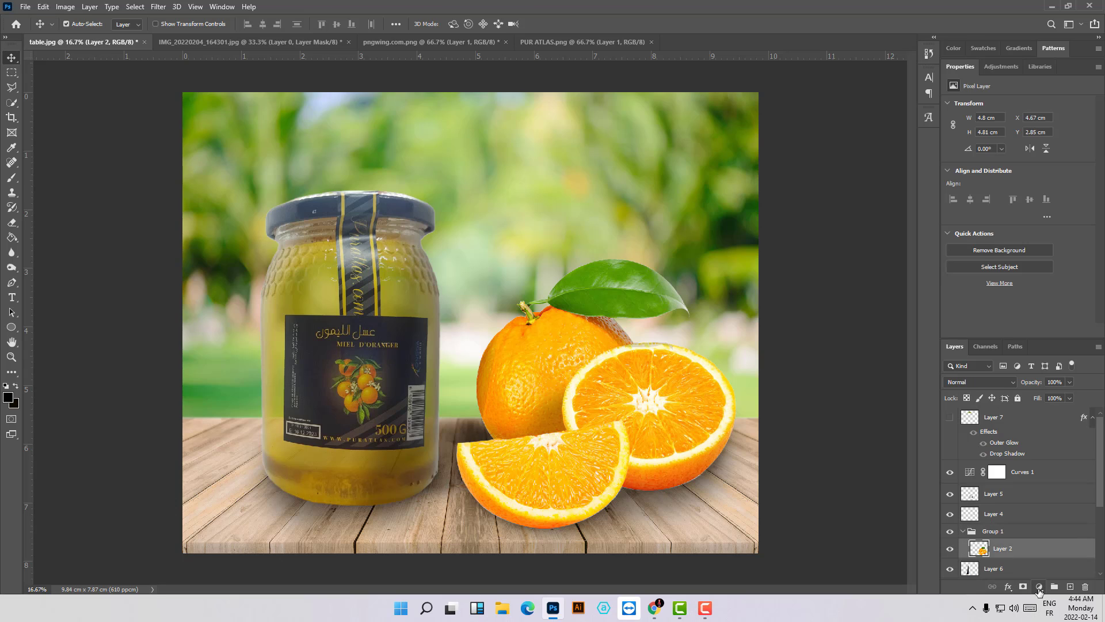
{"action": "left_click", "coordinate": [1039, 588]}
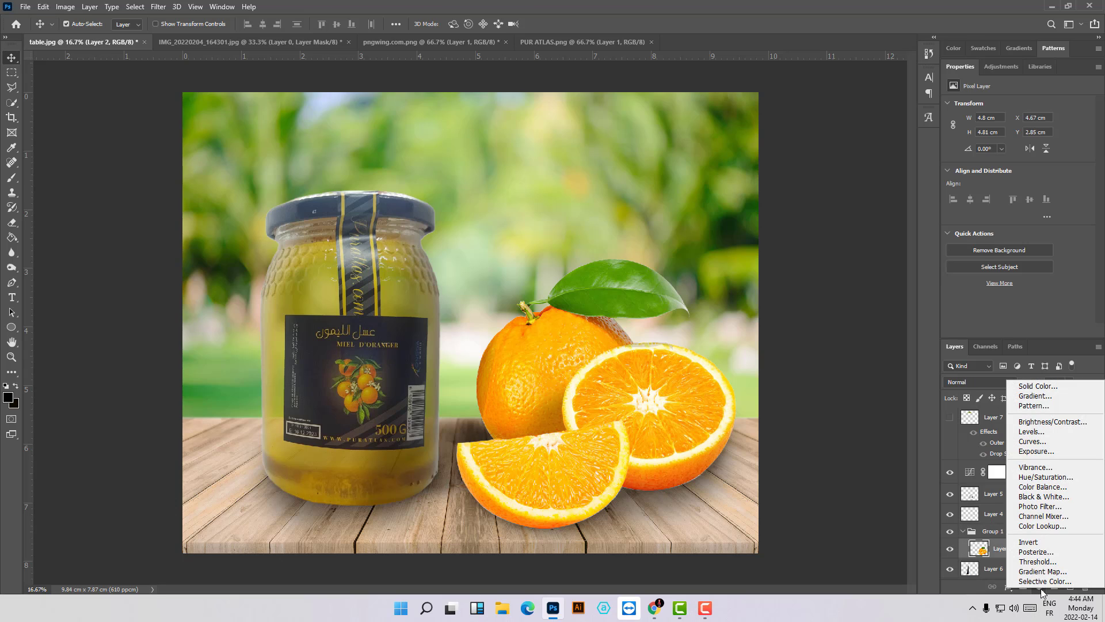
{"action": "left_click", "coordinate": [1027, 442]}
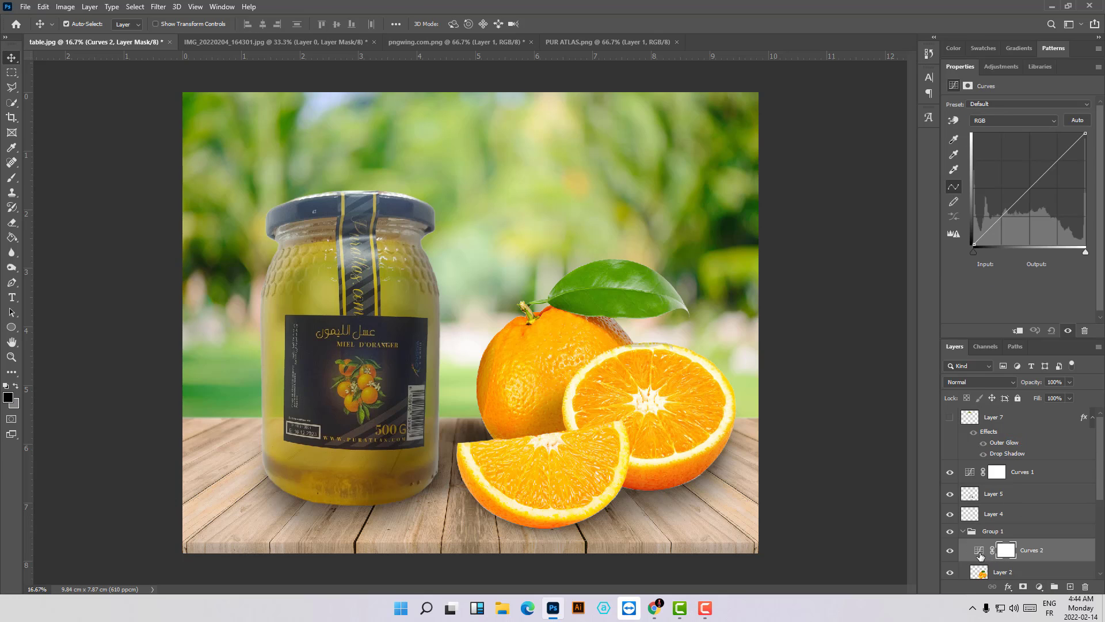
- Clip the Curves 2 adjustment to the oranges' Layer 2 with a clipping mask
{"action": "mouse_move", "coordinate": [986, 554]}
{"action": "left_mouse_down"}
{"action": "mouse_move", "coordinate": [992, 530]}
{"action": "mouse_move", "coordinate": [1008, 533]}
{"action": "mouse_move", "coordinate": [1002, 552]}
{"action": "left_mouse_up"}
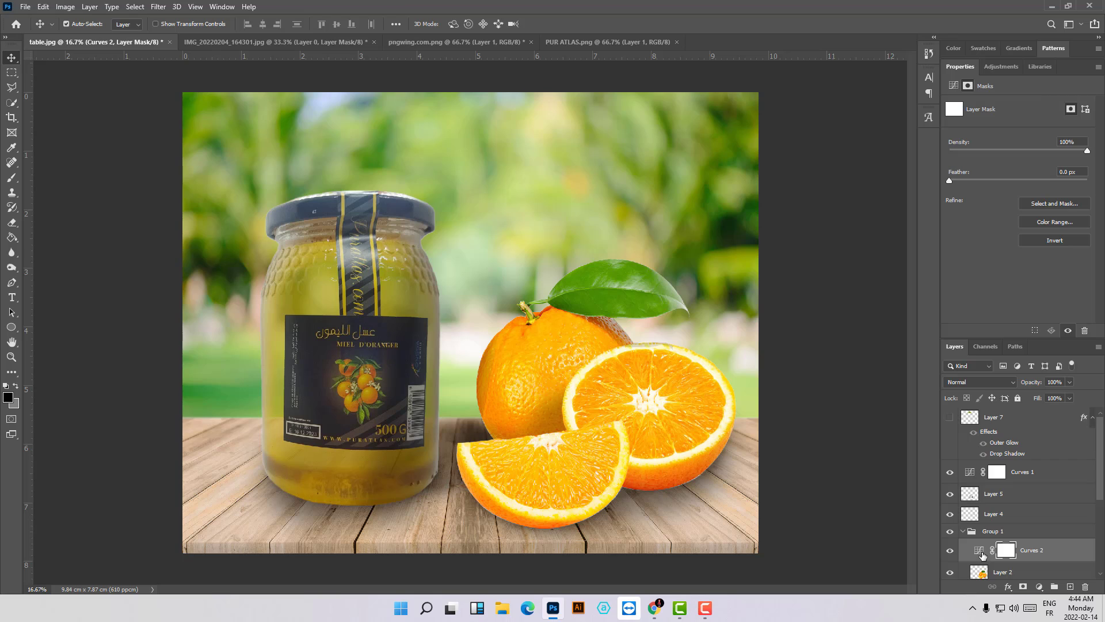
{"action": "right_click", "coordinate": [984, 556]}
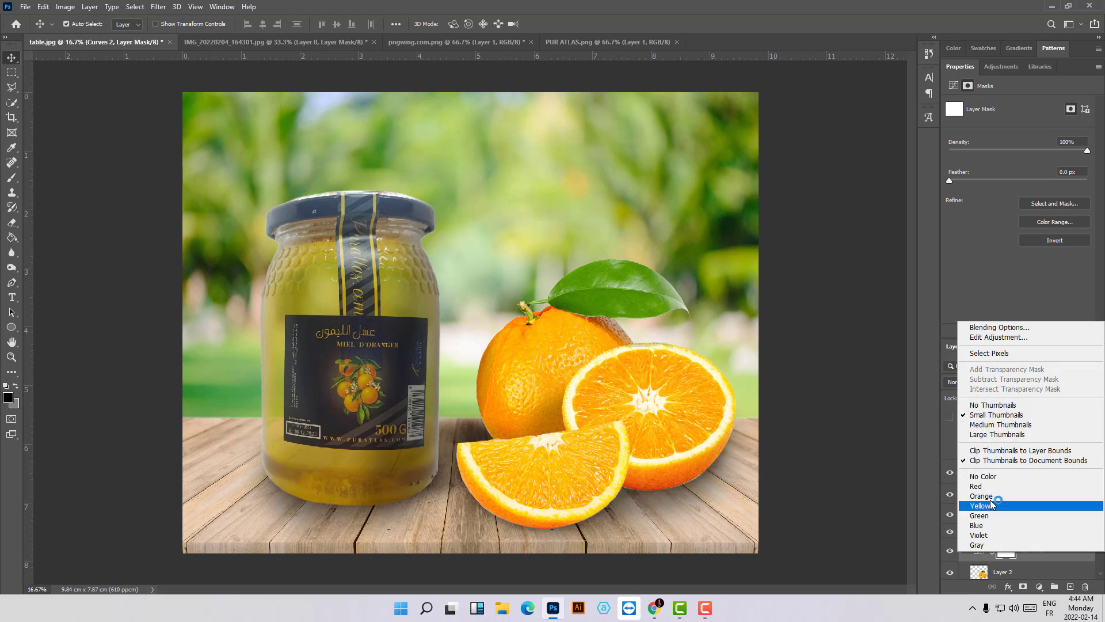
{"action": "left_click", "coordinate": [1028, 562]}
{"action": "right_click", "coordinate": [1030, 551]}
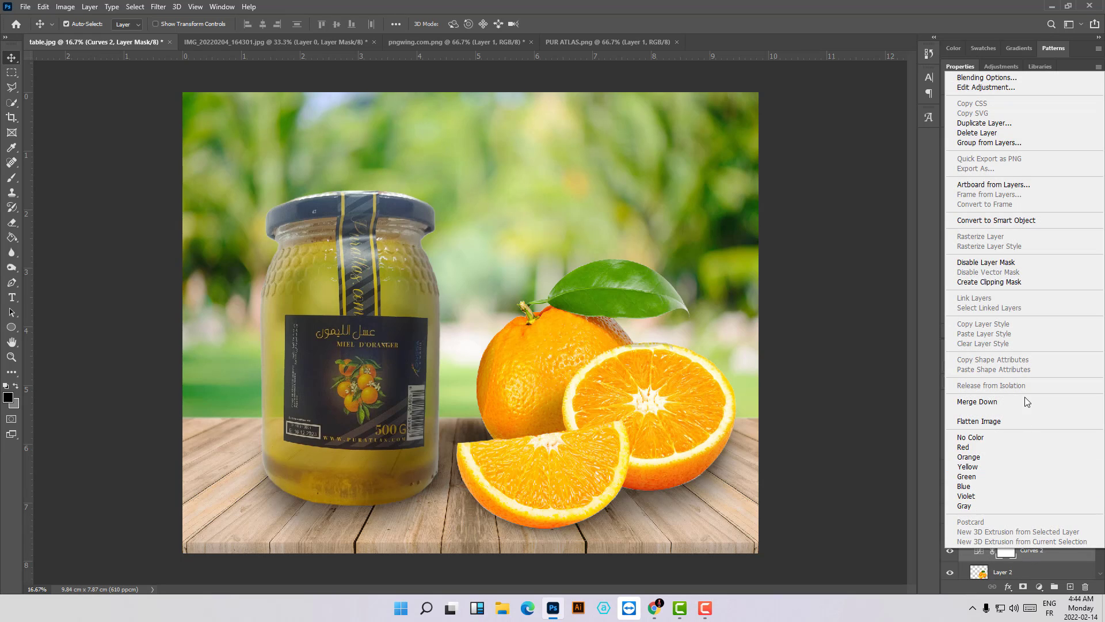
{"action": "left_click", "coordinate": [1018, 281]}
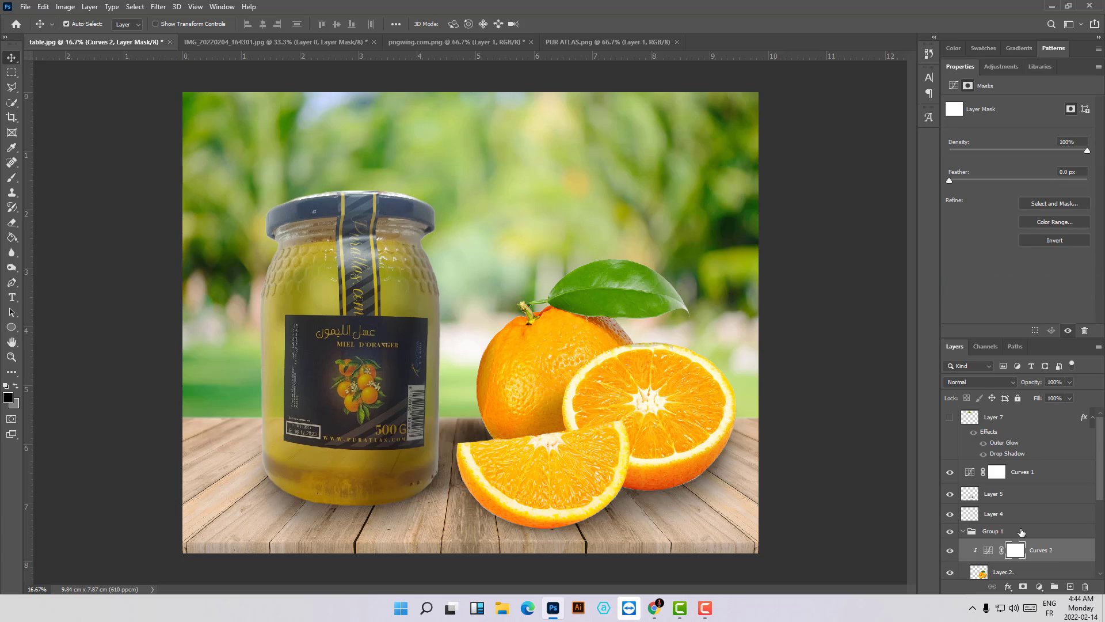
- Darken the oranges in Curves 2 by pulling the RGB curve's shadows slightly down and its midtones to about input 154, output 111
{"action": "scroll", "coordinate": [984, 501], "scroll_direction": "down", "scroll_amount": 1}
{"action": "left_click", "coordinate": [986, 499]}
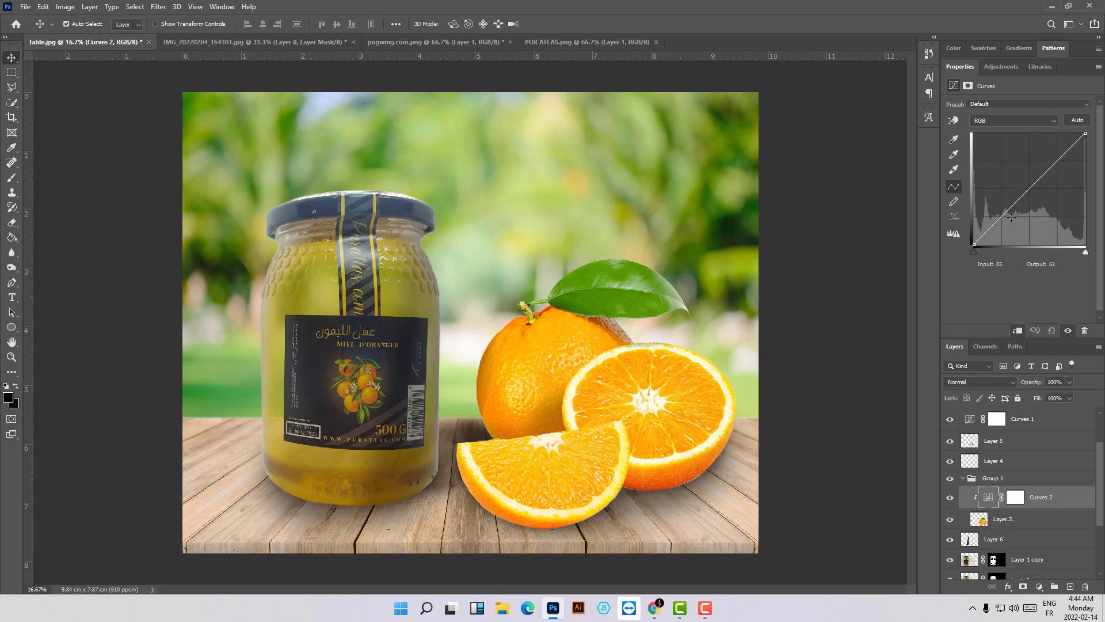
{"action": "mouse_move", "coordinate": [1007, 214]}
{"action": "left_mouse_down"}
{"action": "mouse_move", "coordinate": [994, 197]}
{"action": "mouse_move", "coordinate": [1020, 241]}
{"action": "mouse_move", "coordinate": [1000, 199]}
{"action": "mouse_move", "coordinate": [1027, 236]}
{"action": "mouse_move", "coordinate": [1002, 217]}
{"action": "left_mouse_up"}
{"action": "left_click_drag", "start_coordinate": [1001, 216], "coordinate": [1041, 196]}
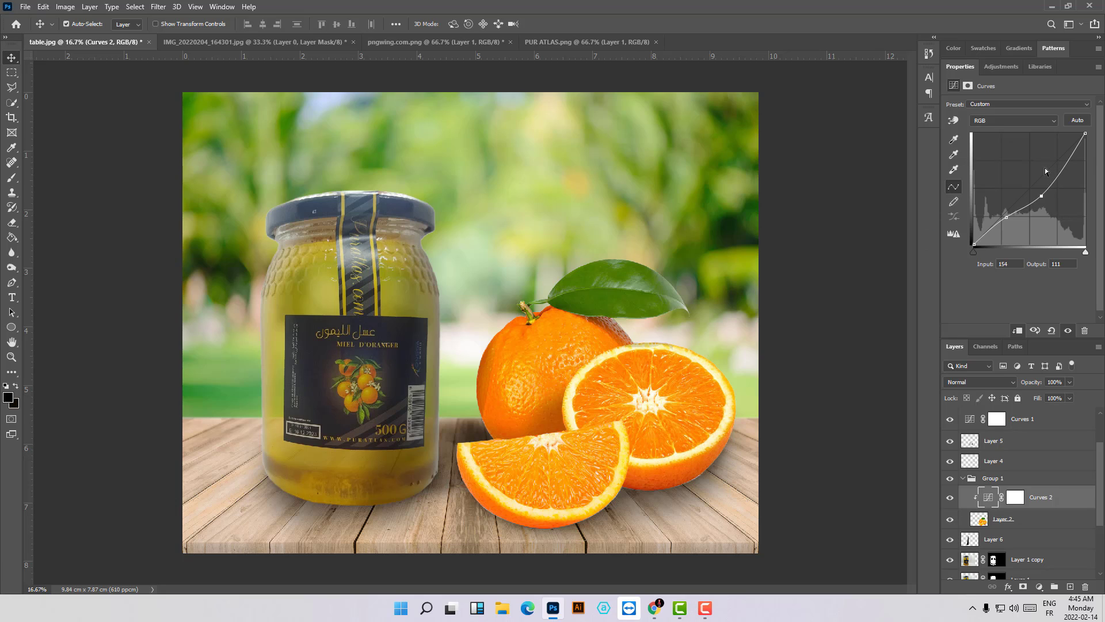
{"action": "left_click_drag", "start_coordinate": [1041, 196], "coordinate": [1037, 194]}
- Compare the image before and after the Curves 2 adjustment on the oranges and the overall Curves 1 adjustment
{"action": "left_click", "coordinate": [1047, 446]}
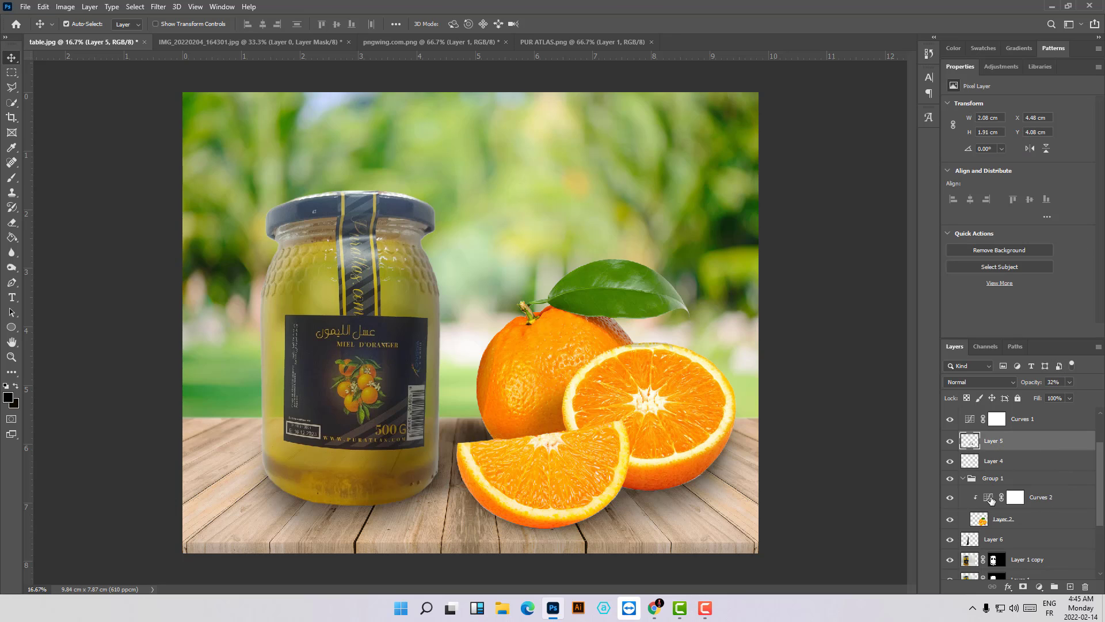
{"action": "left_click", "coordinate": [950, 498]}
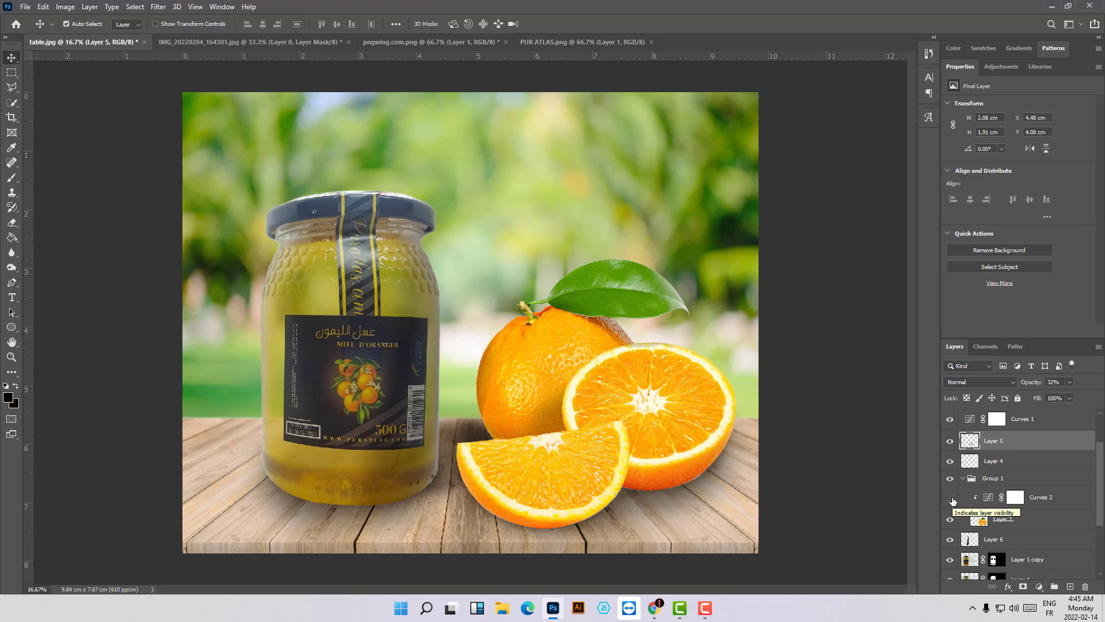
{"action": "left_click", "coordinate": [950, 497]}
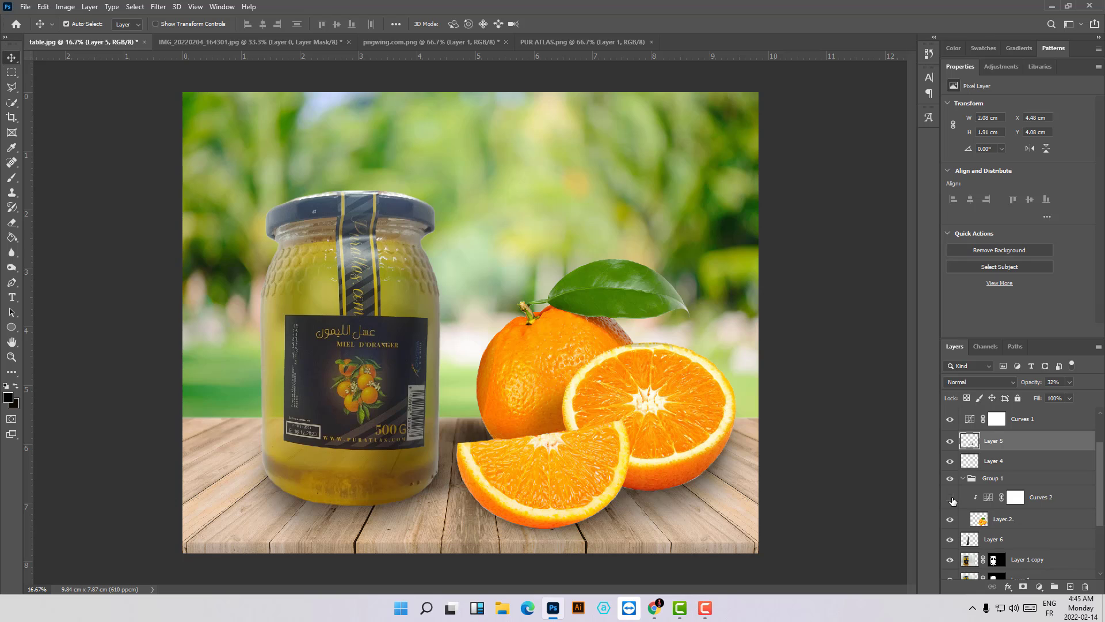
{"action": "left_click", "coordinate": [951, 498]}
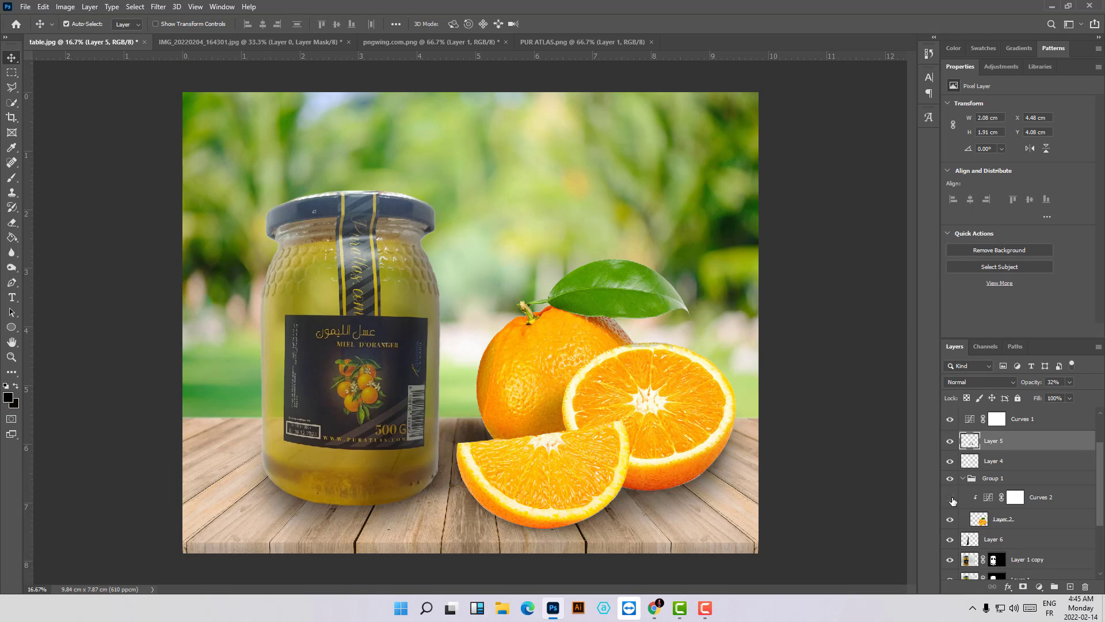
{"action": "left_click", "coordinate": [951, 498]}
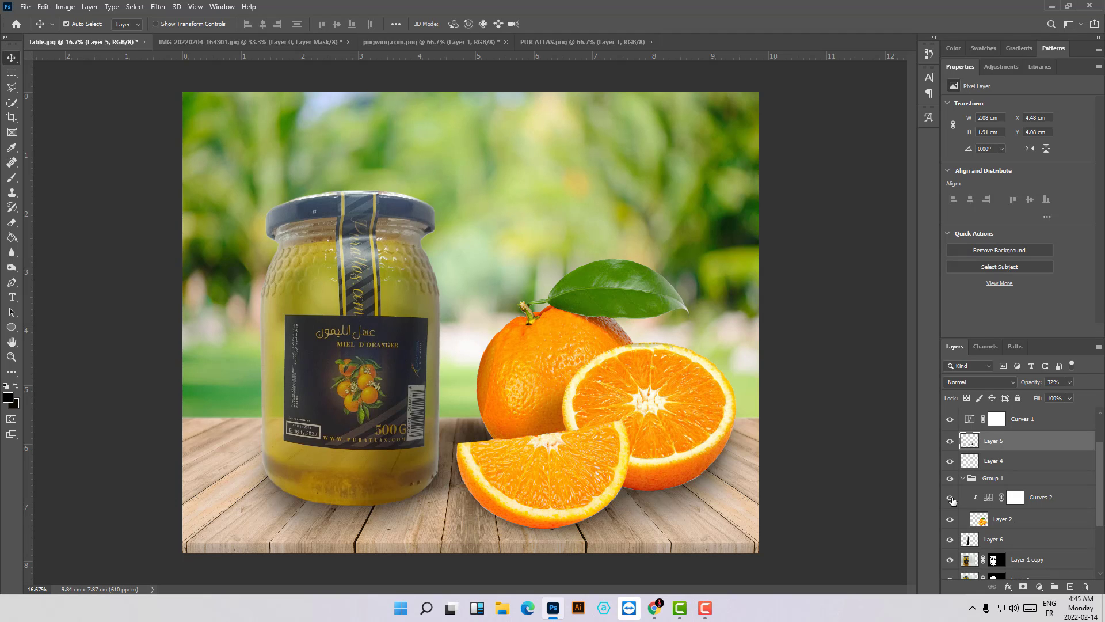
{"action": "scroll", "coordinate": [1024, 487], "scroll_direction": "up", "scroll_amount": 1}
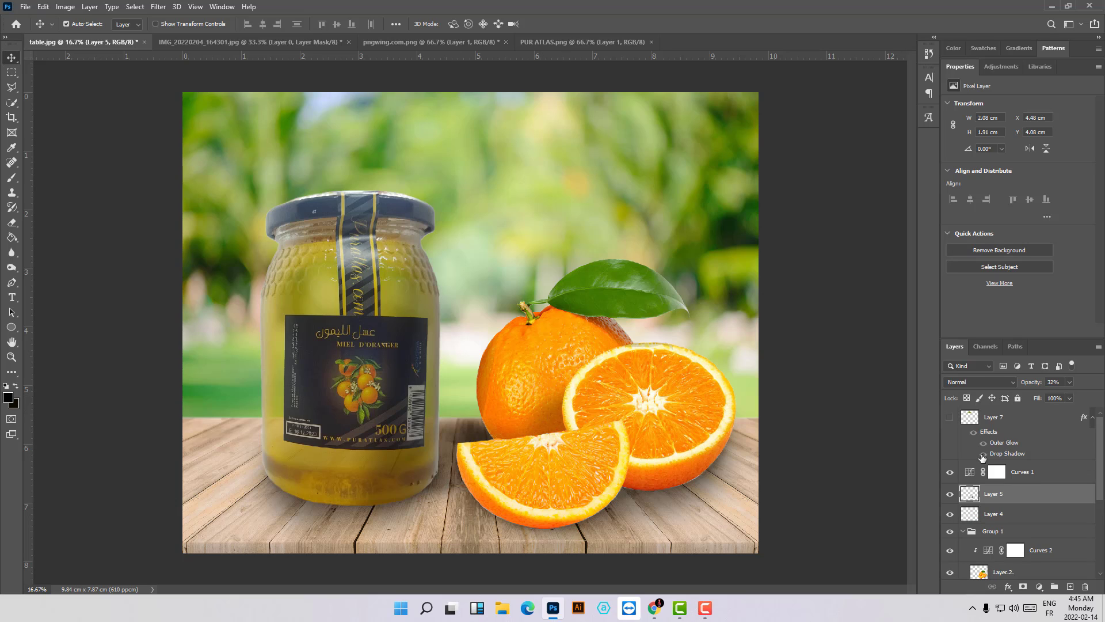
{"action": "left_click", "coordinate": [950, 474]}
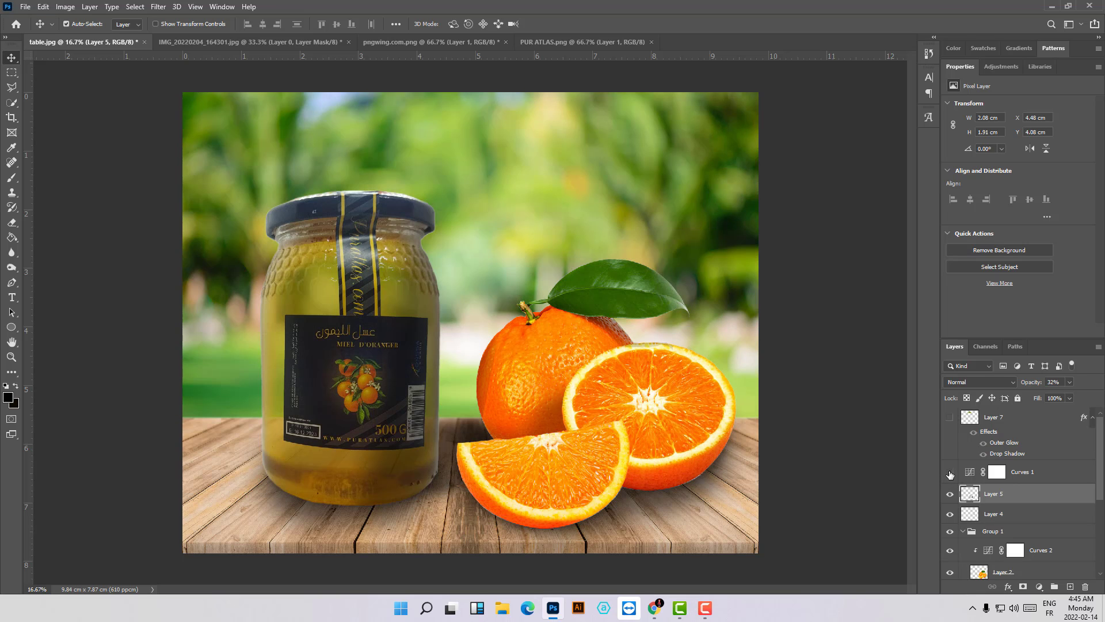
{"action": "left_click", "coordinate": [950, 473]}
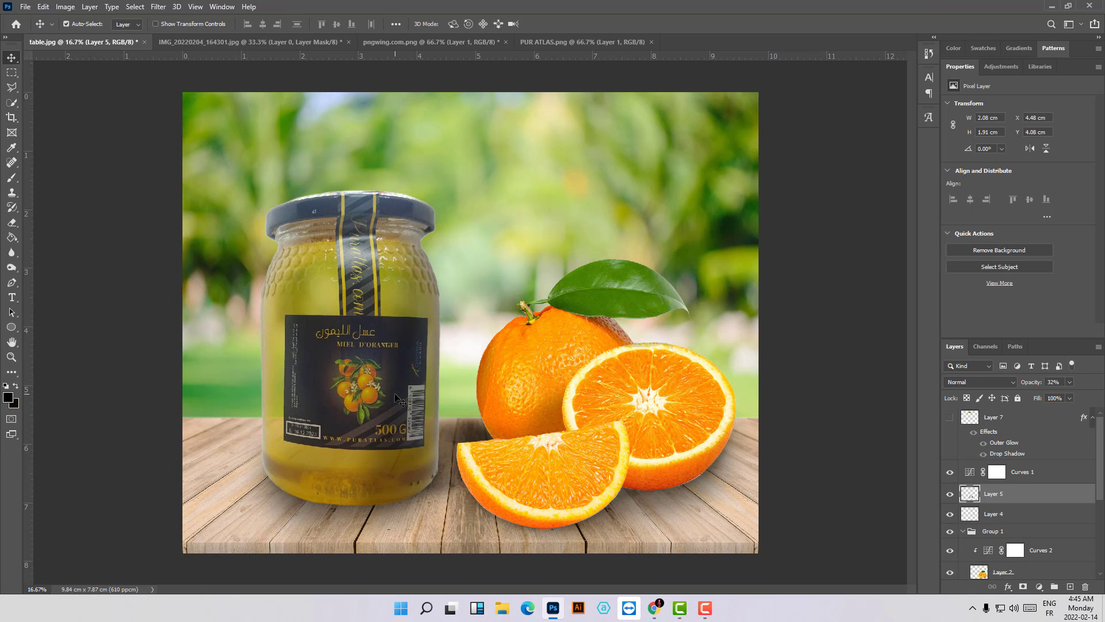
- Show the PurAtlas logo again and move it slightly right to X 3.57 cm
{"action": "left_click", "coordinate": [950, 418]}
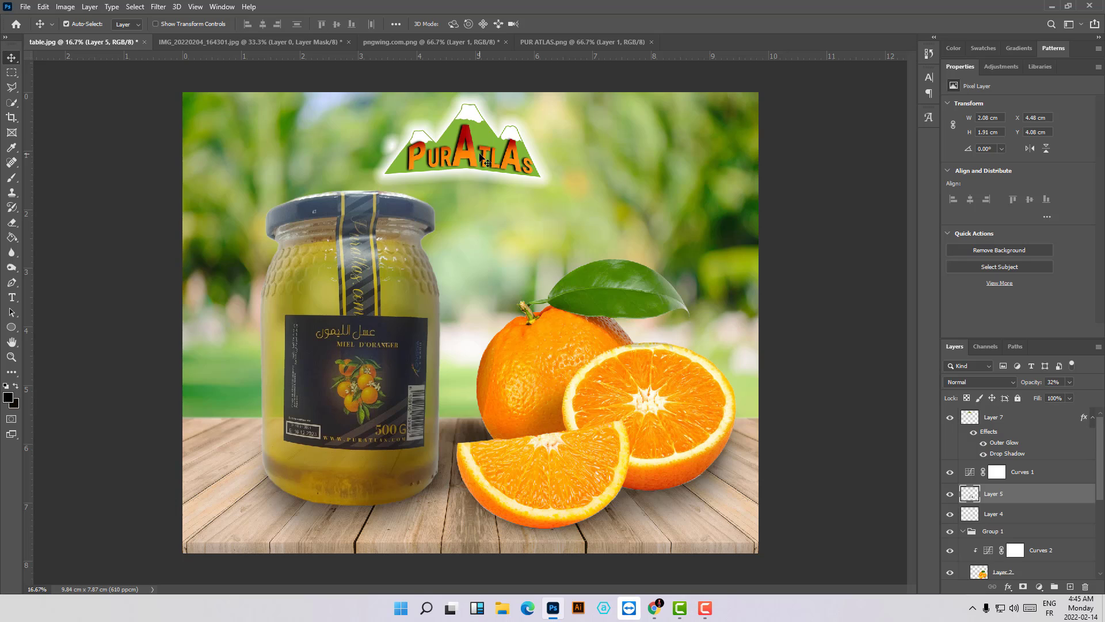
{"action": "left_click_drag", "start_coordinate": [481, 154], "coordinate": [485, 161]}
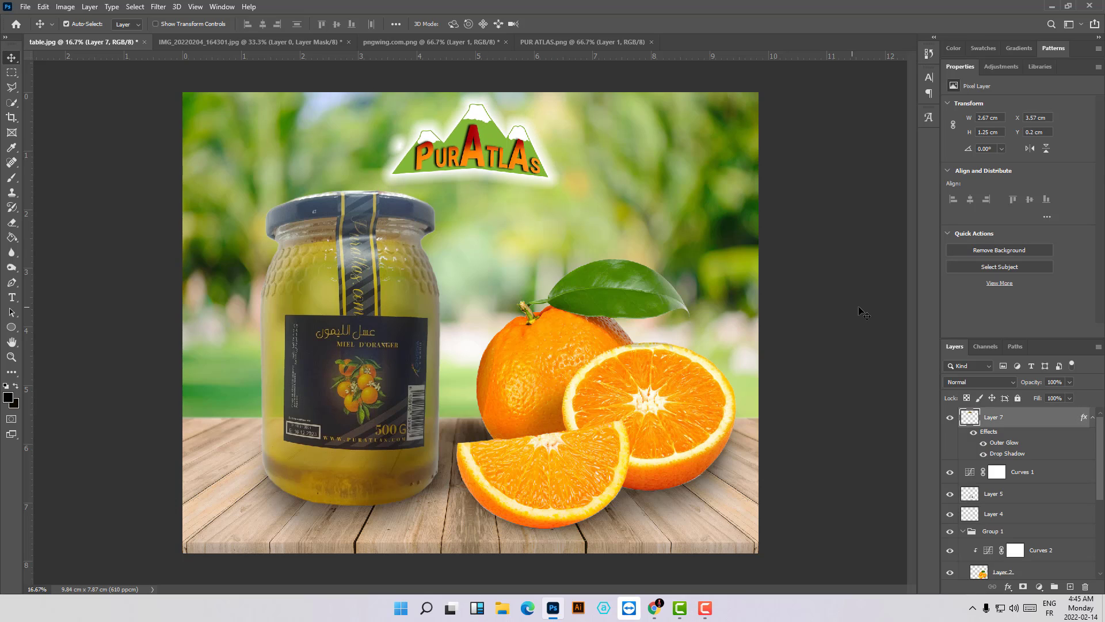